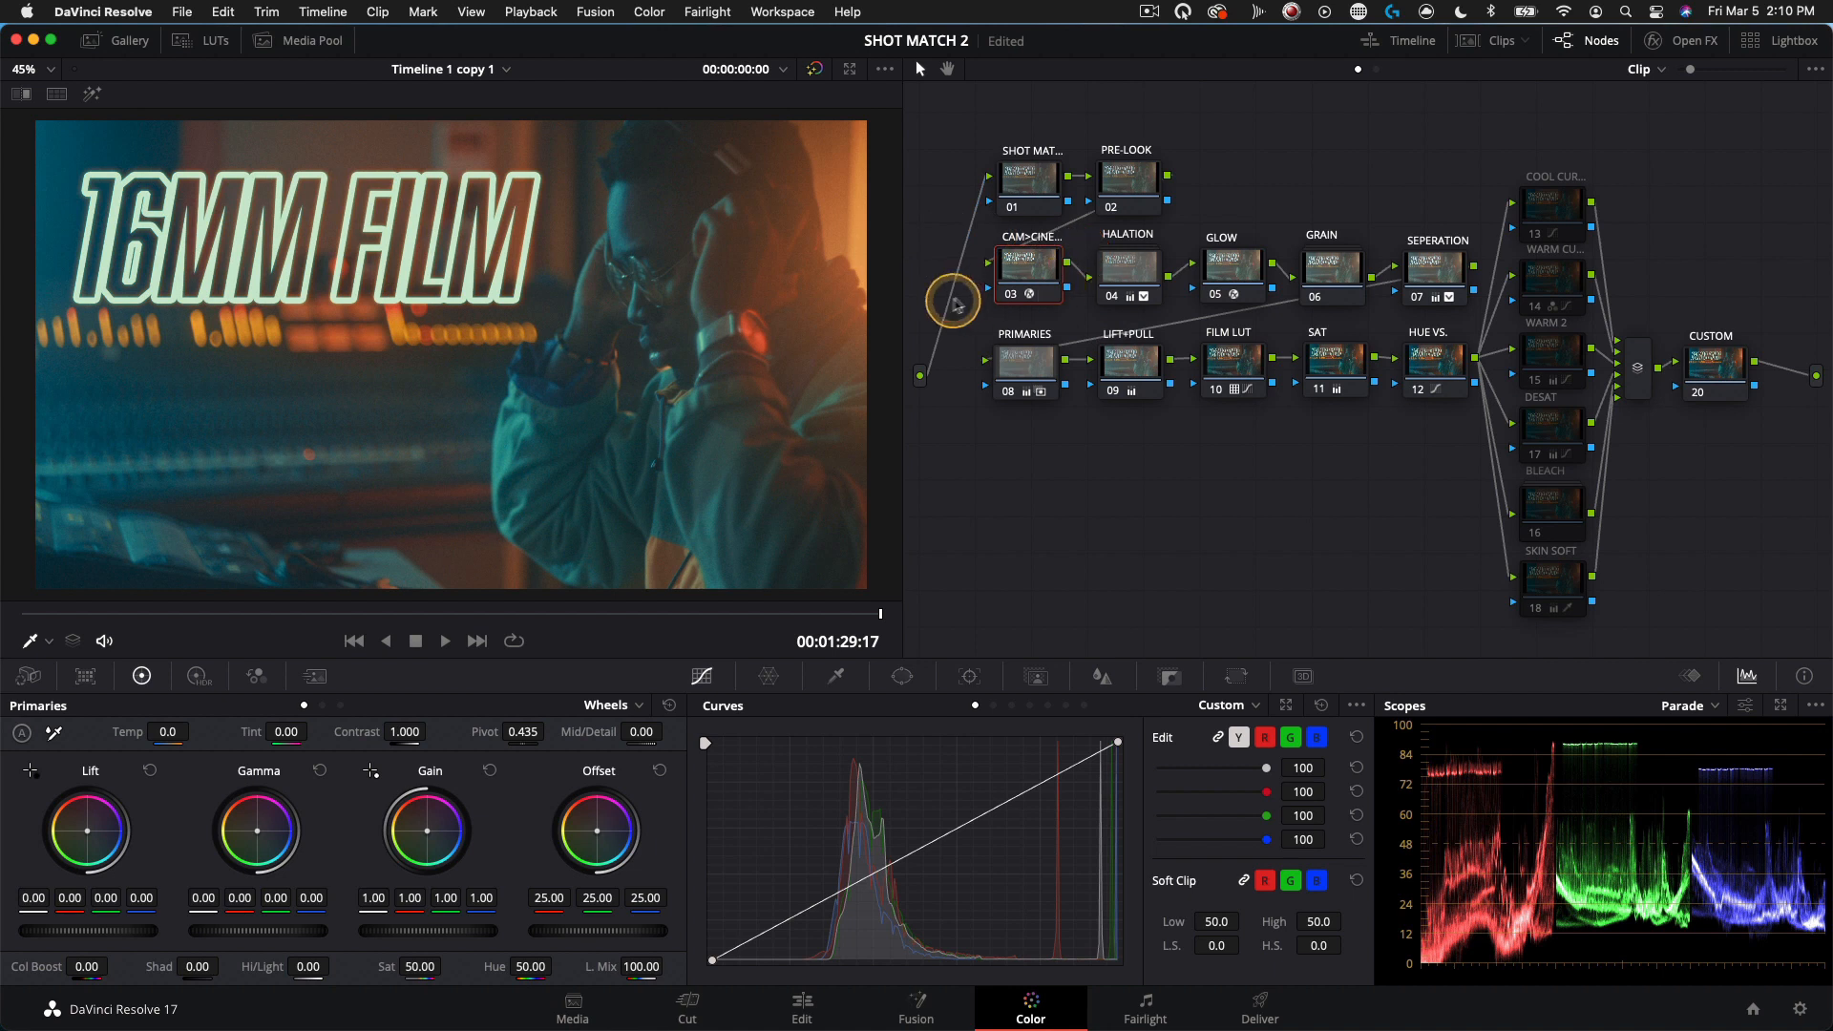
# Step: Inspect the Color Space Transform settings on the CAM>CINE node, including the output gamma options
pyautogui.click(1654, 40)
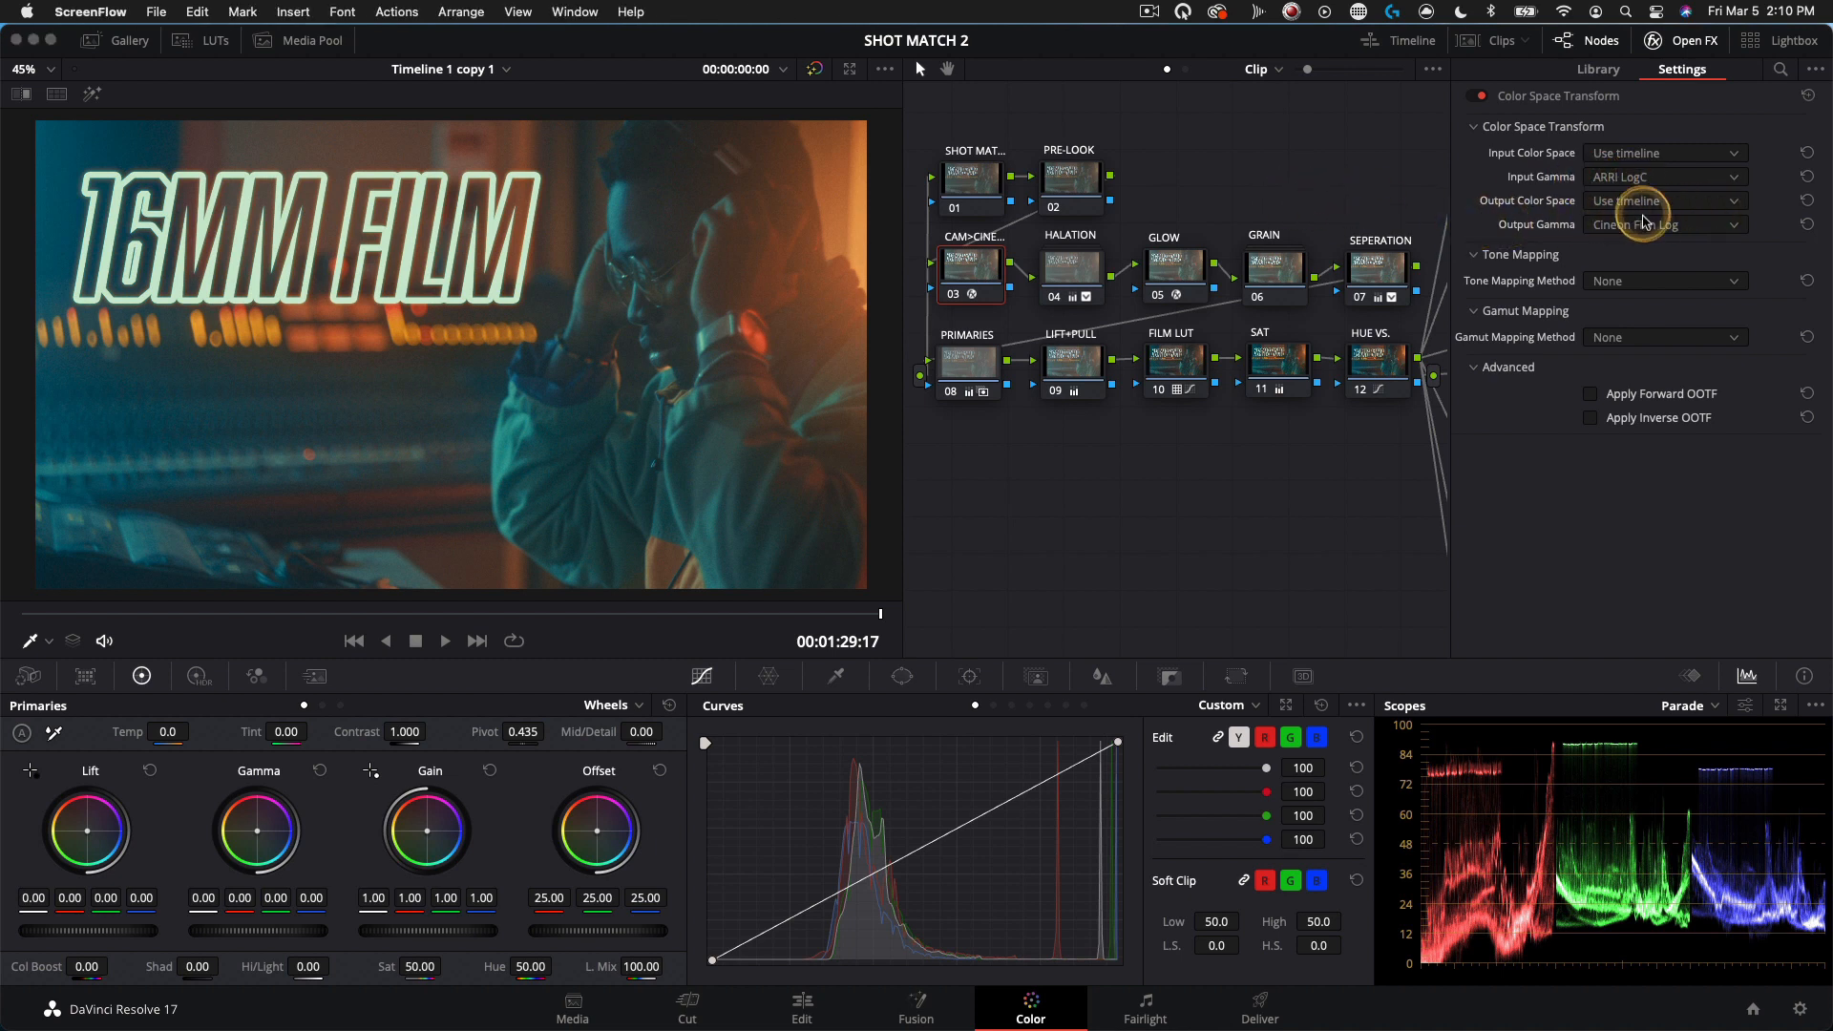
pyautogui.click(1642, 220)
pyautogui.click(1641, 225)
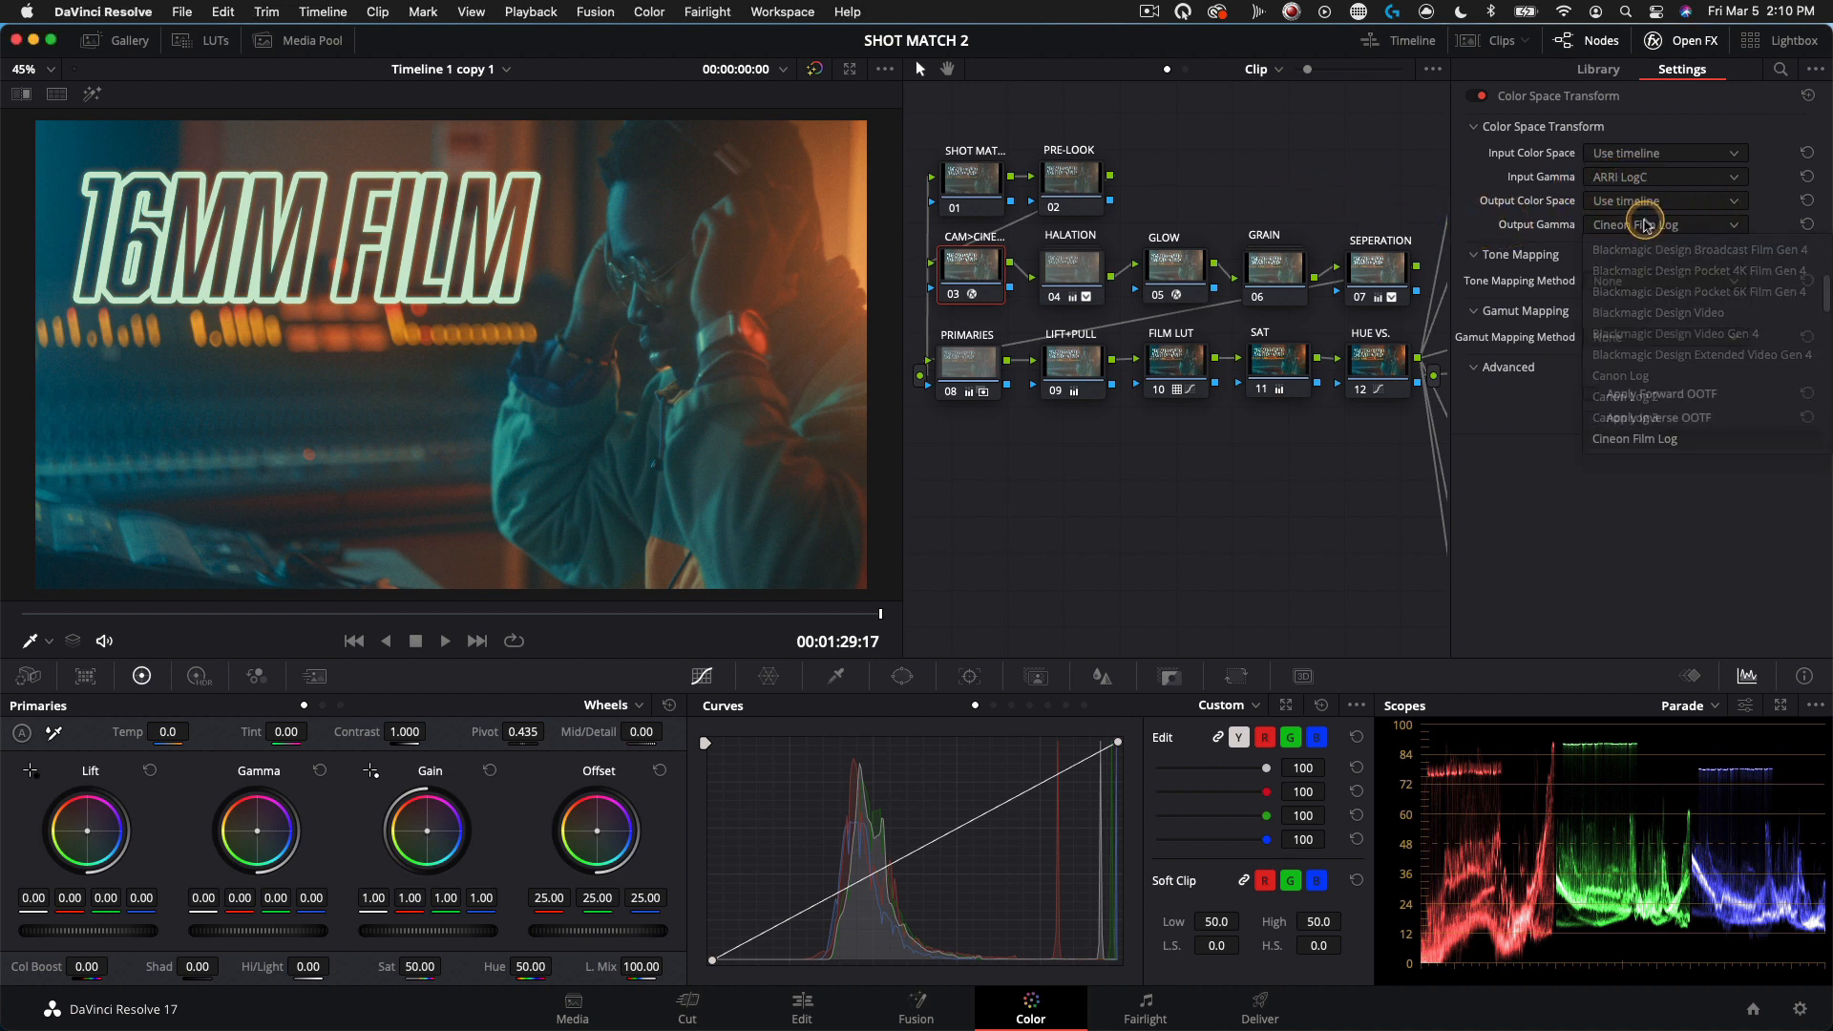
pyautogui.click(1669, 44)
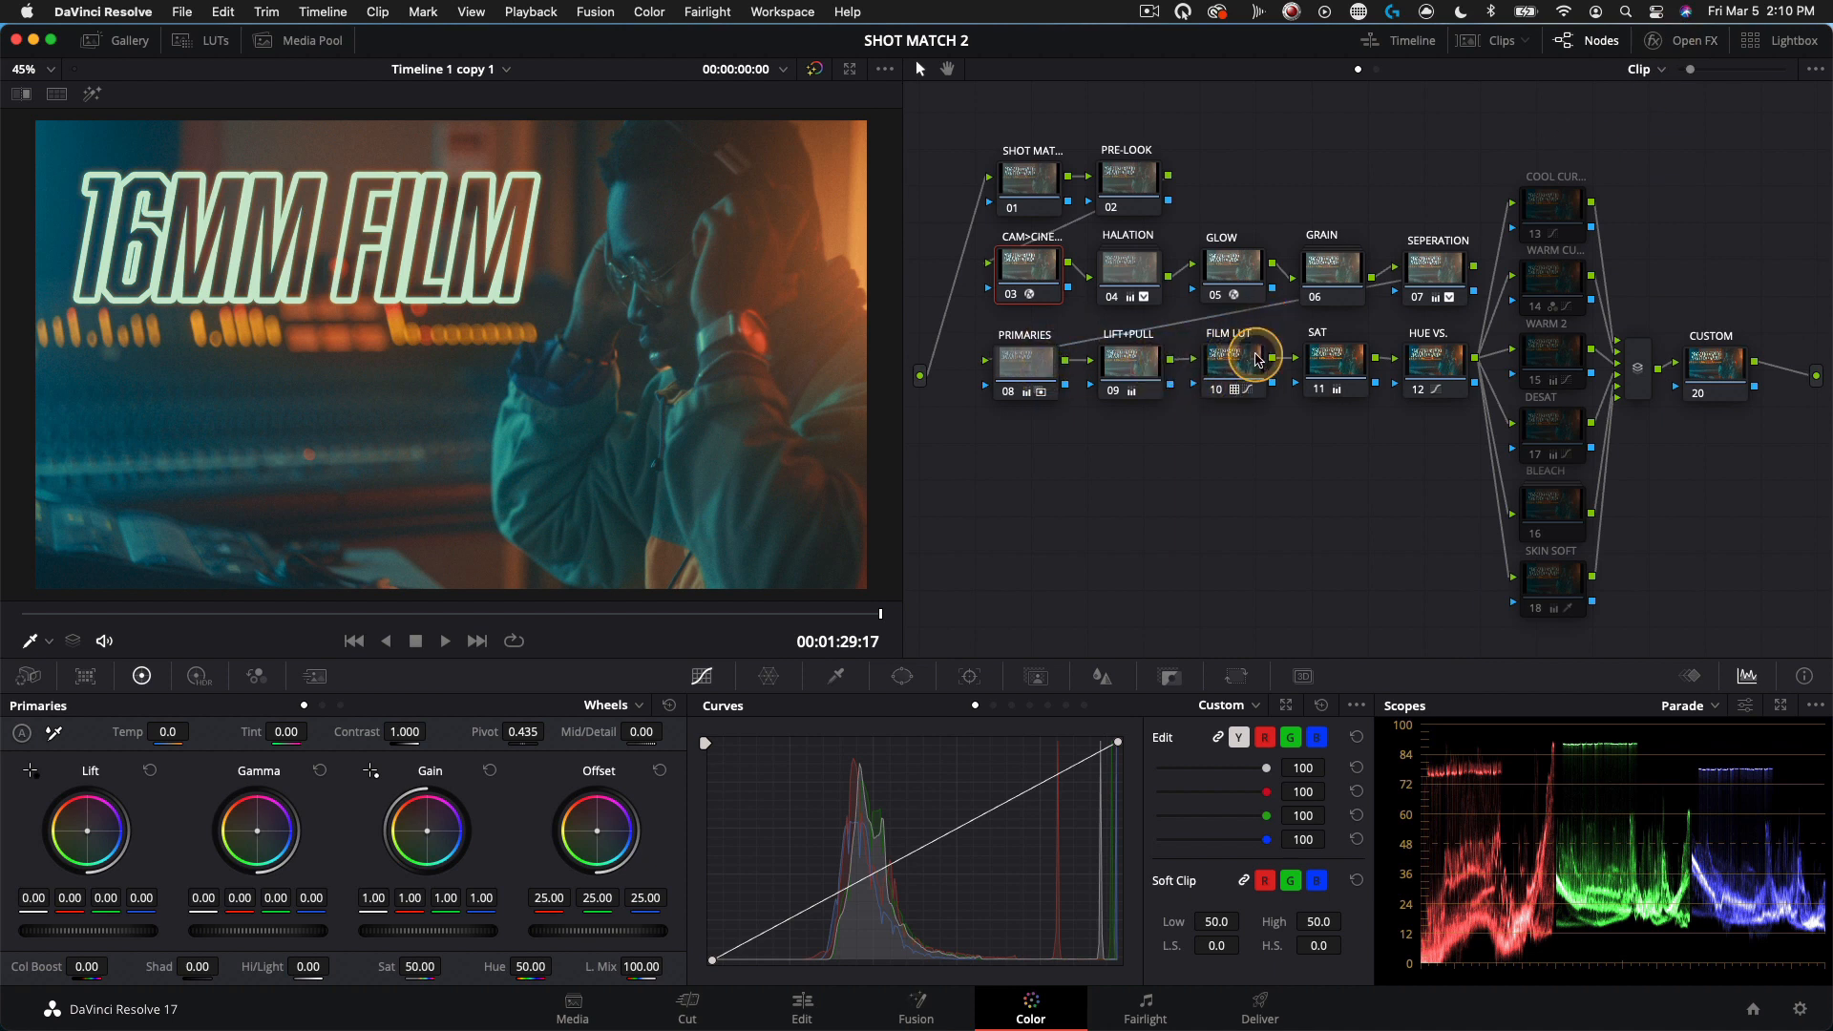
# Step: Open the HALATION compound node and inspect the effect settings of its GAM. IN node
pyautogui.rightClick(1123, 275)
pyautogui.click(1146, 315)
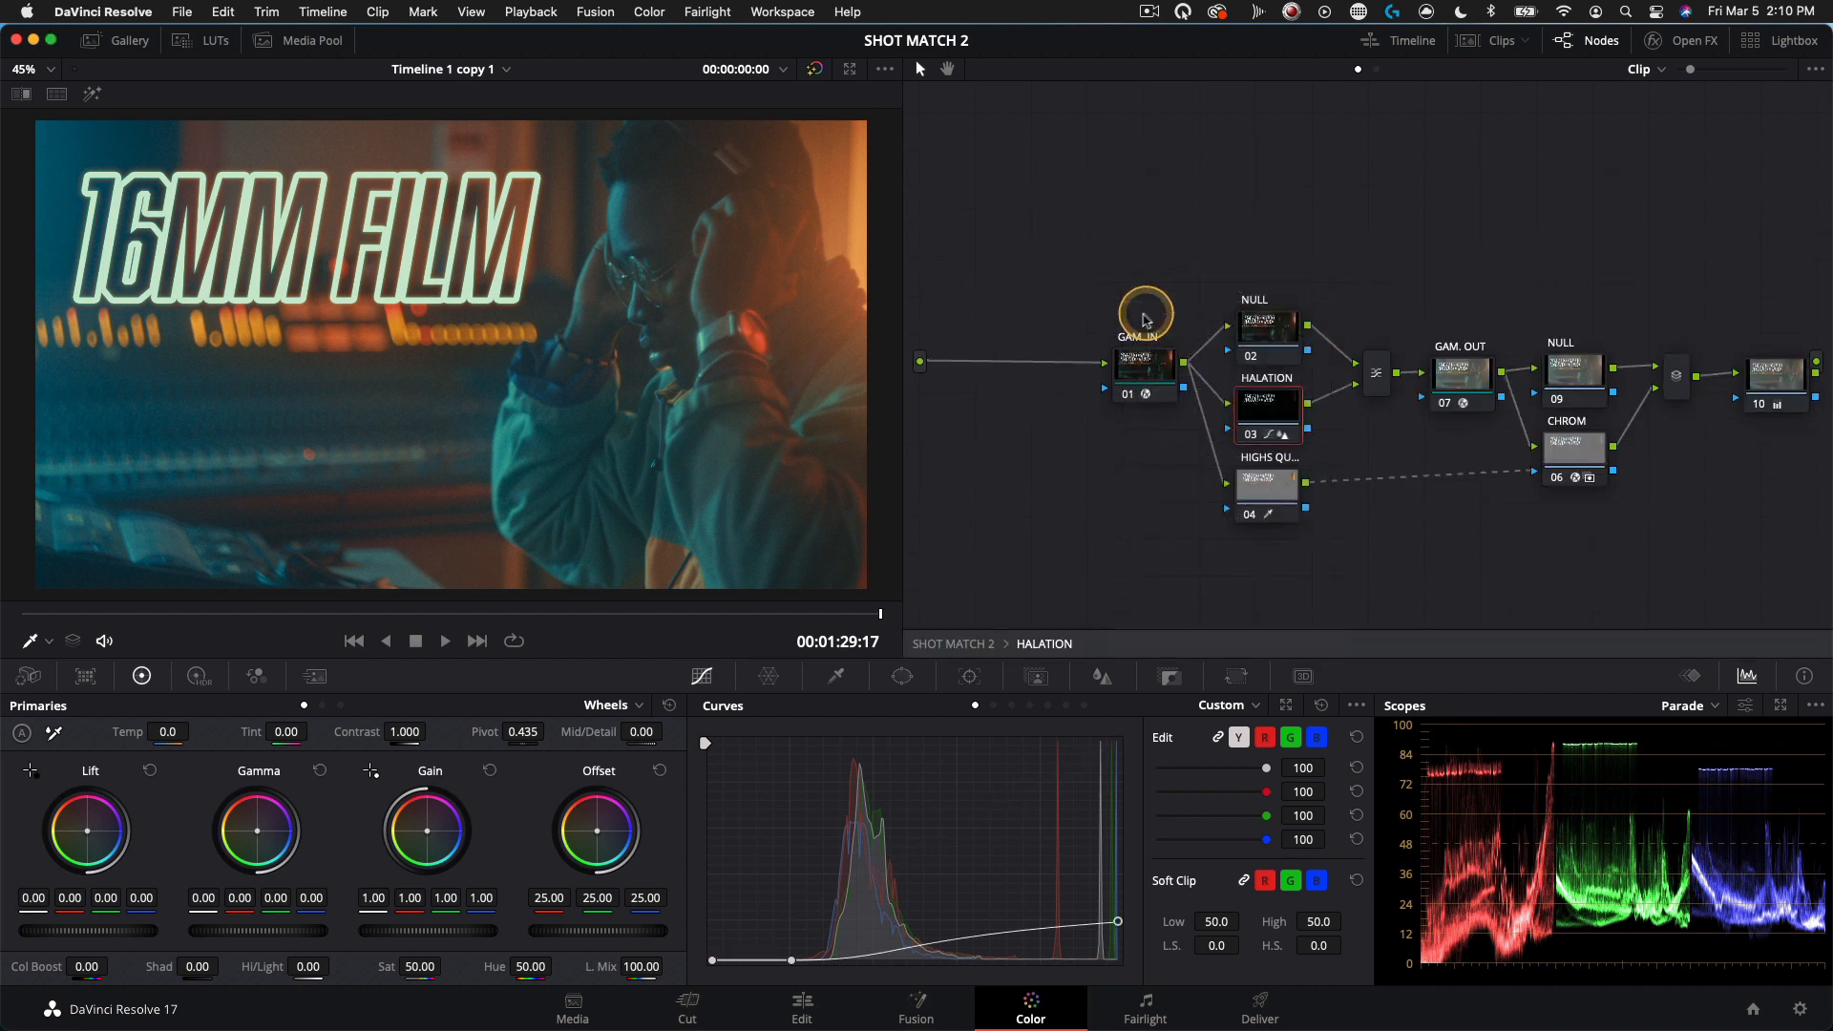
pyautogui.click(1154, 385)
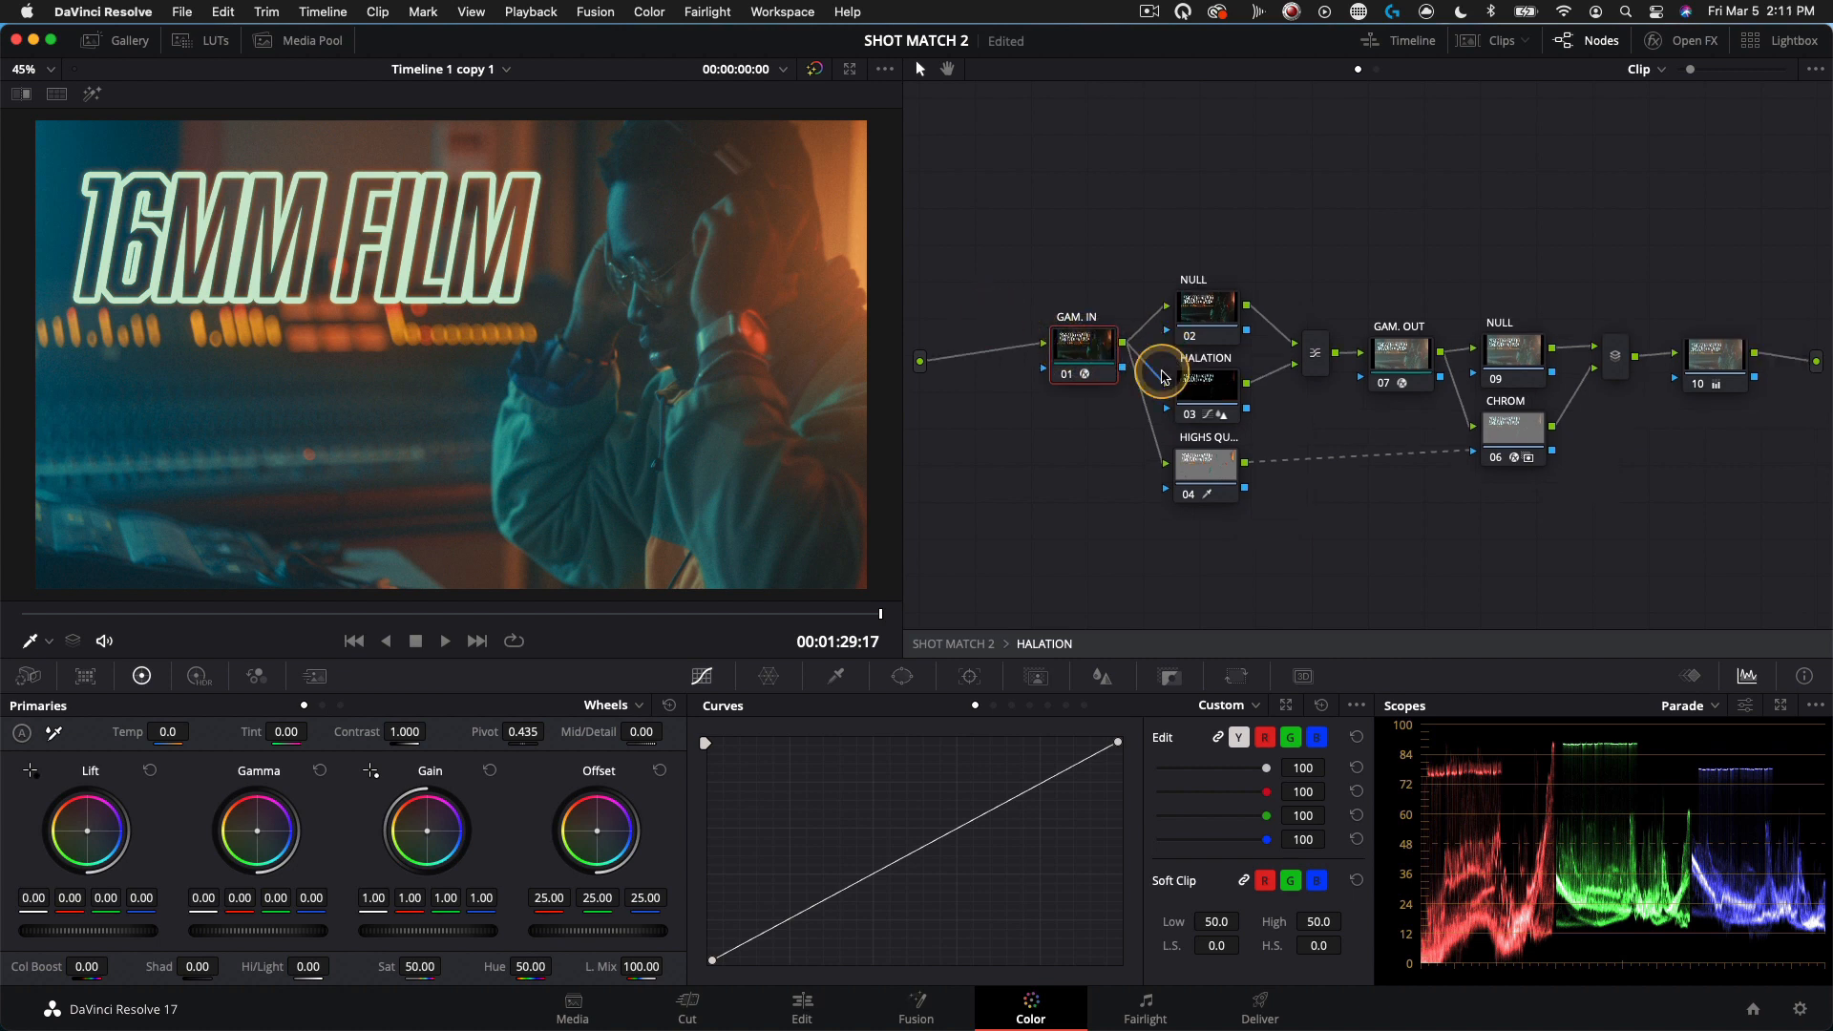
pyautogui.click(1684, 45)
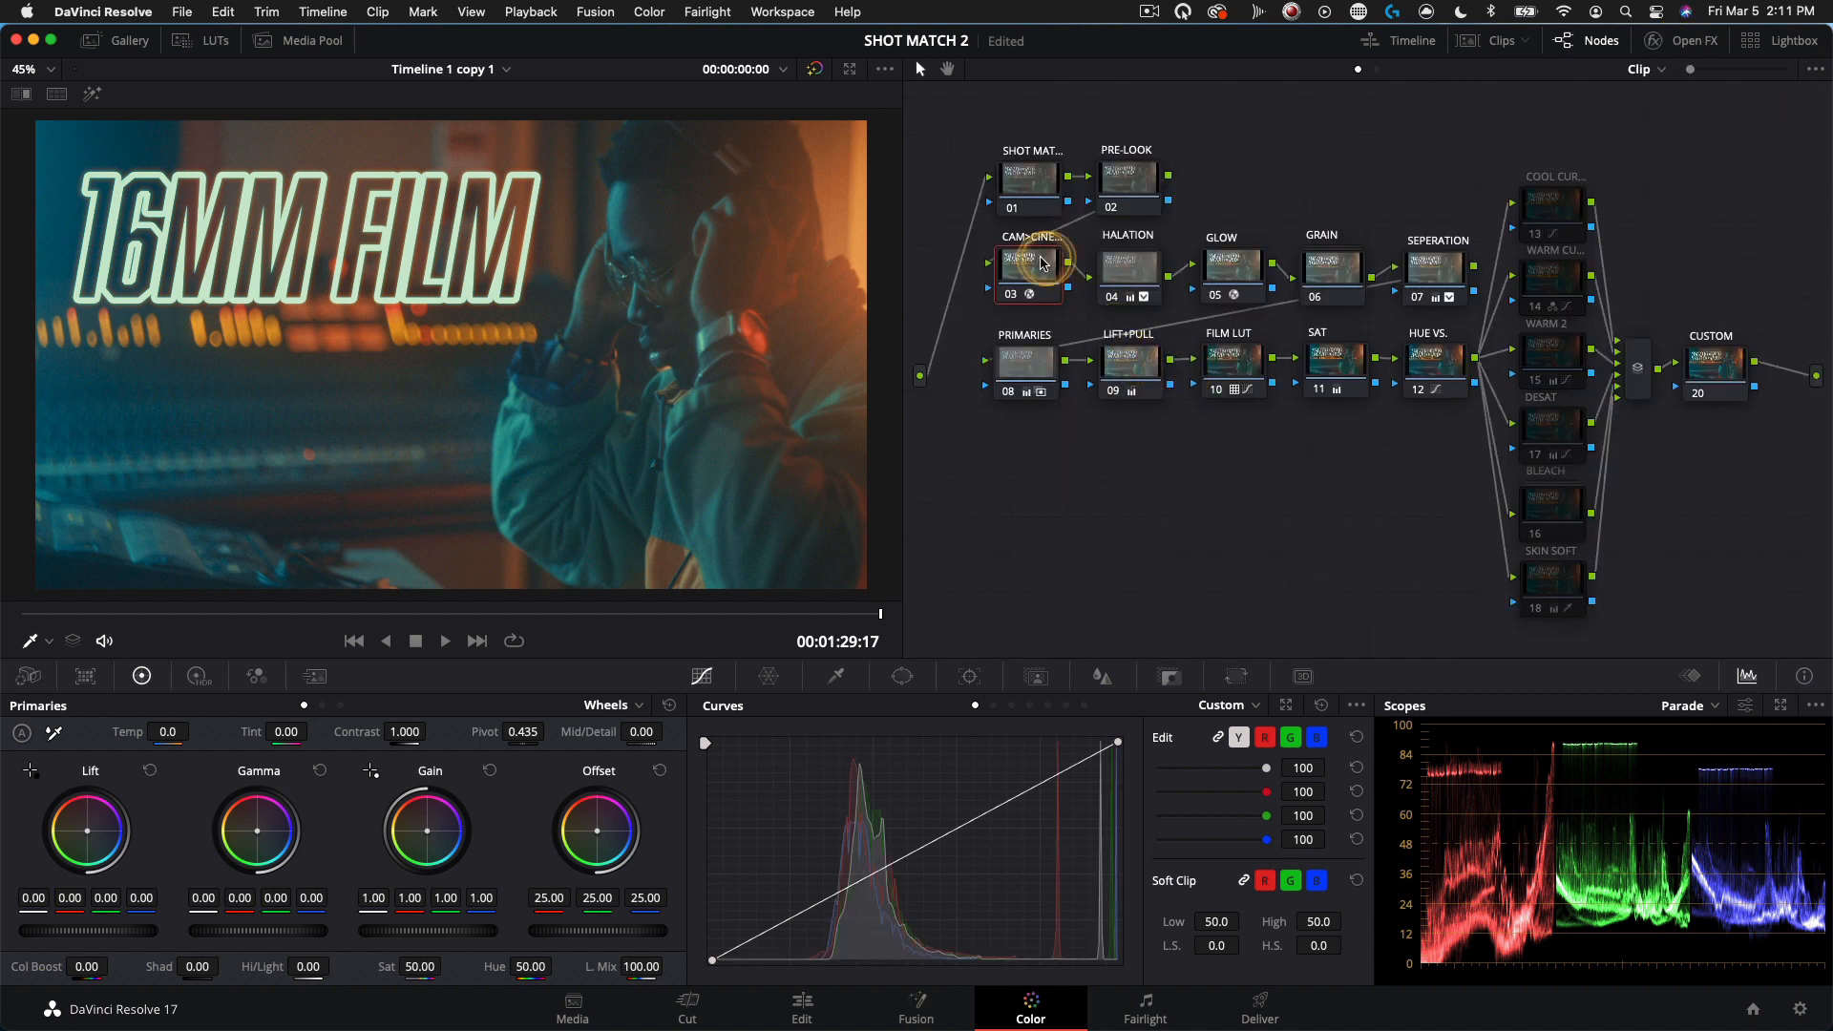
# Step: Select the HALATION node in the main node graph and examine its key output settings
pyautogui.click(1025, 277)
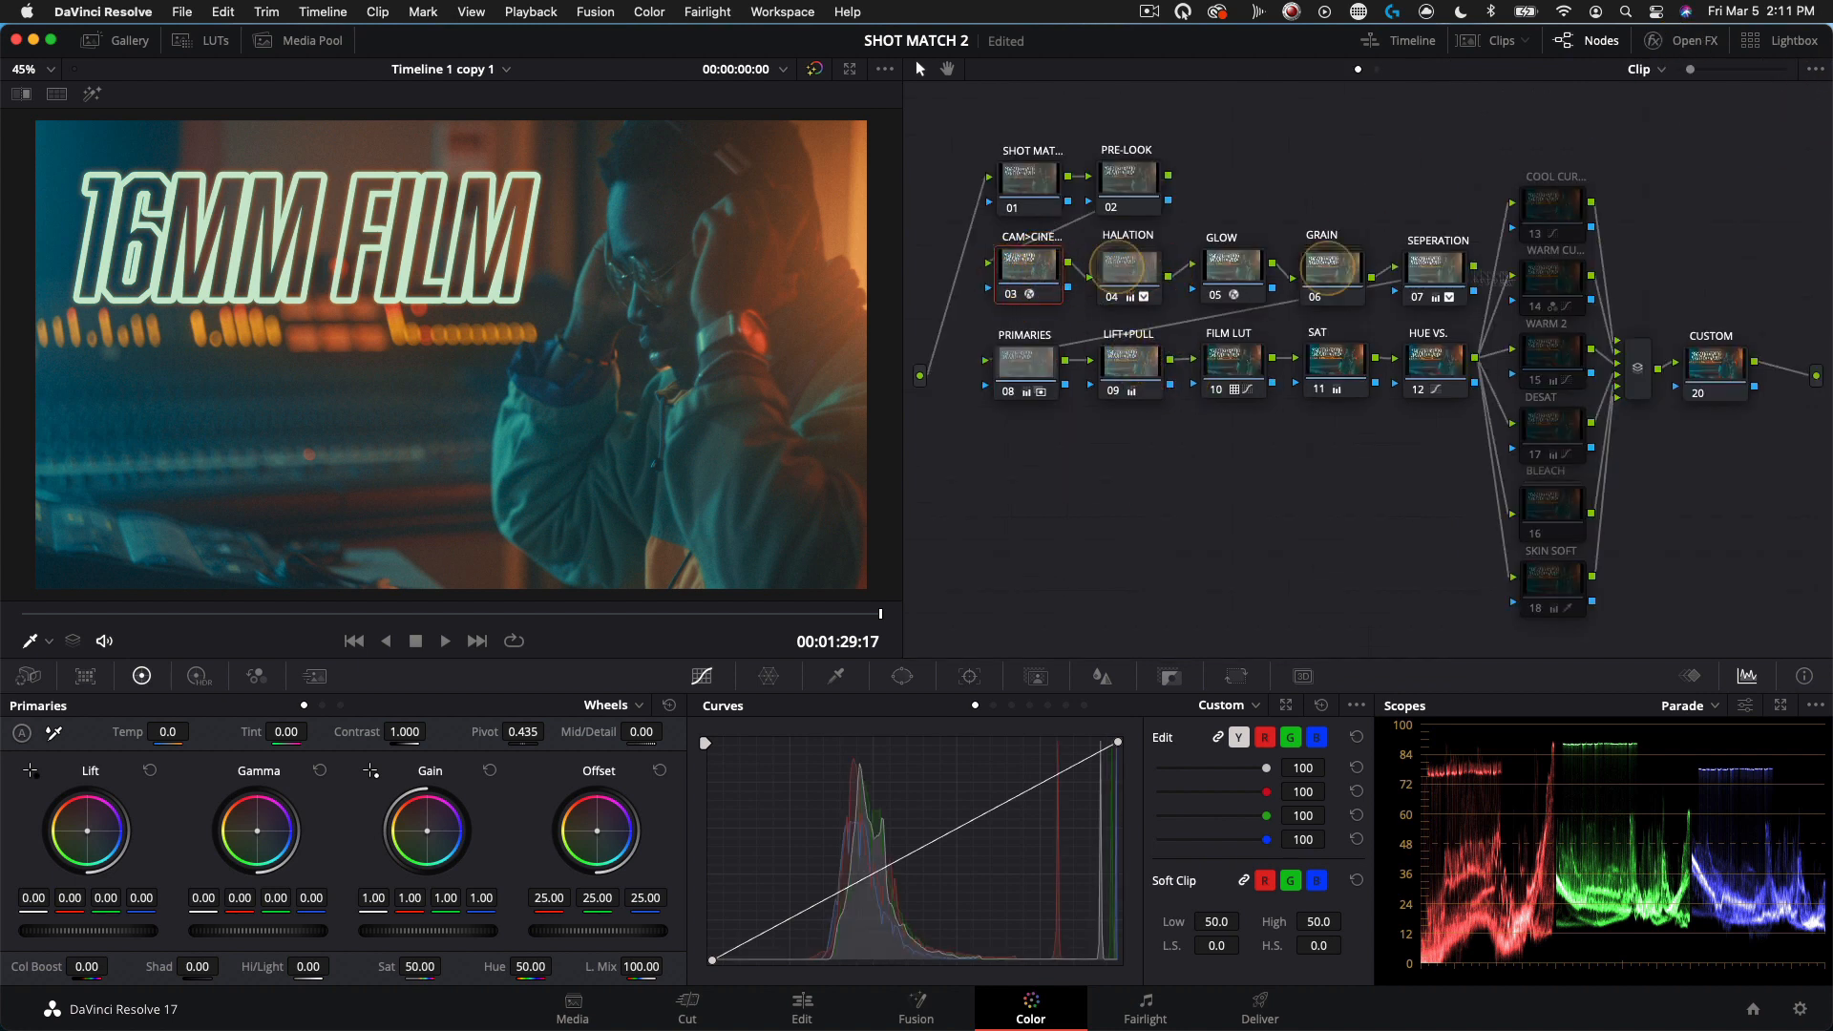
pyautogui.click(1136, 277)
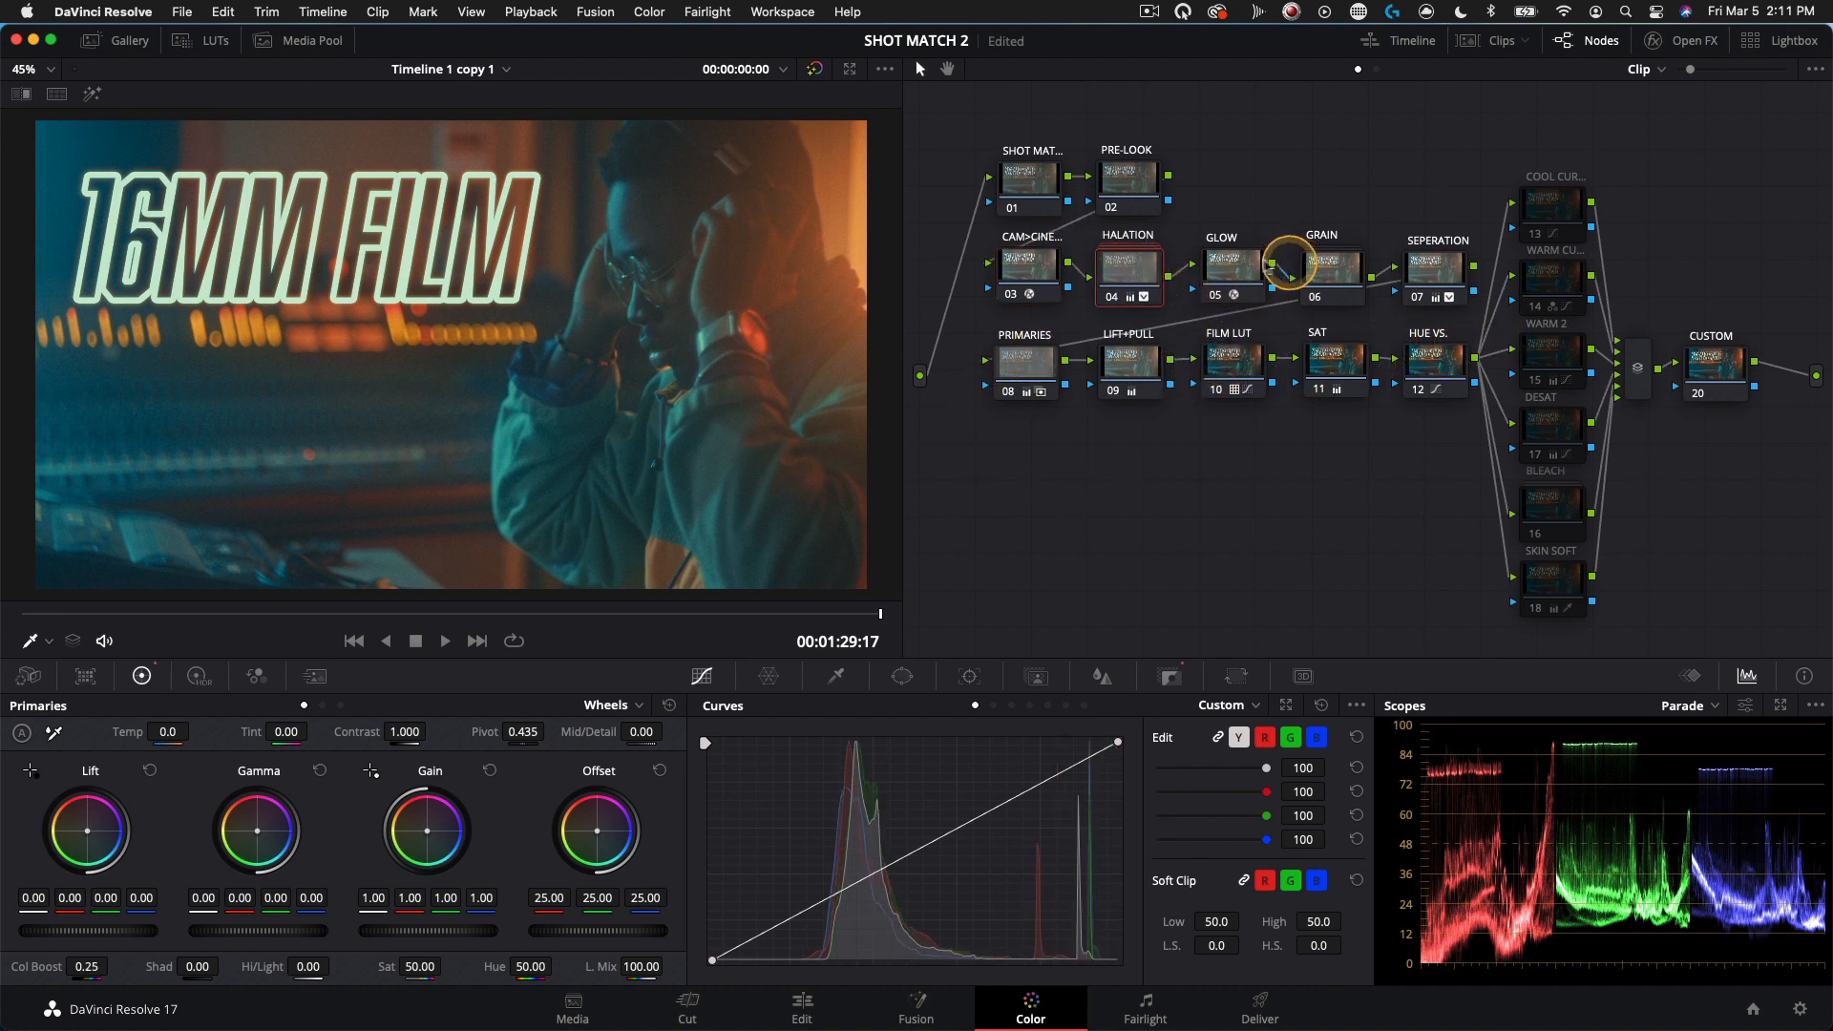
pyautogui.moveTo(1154, 280)
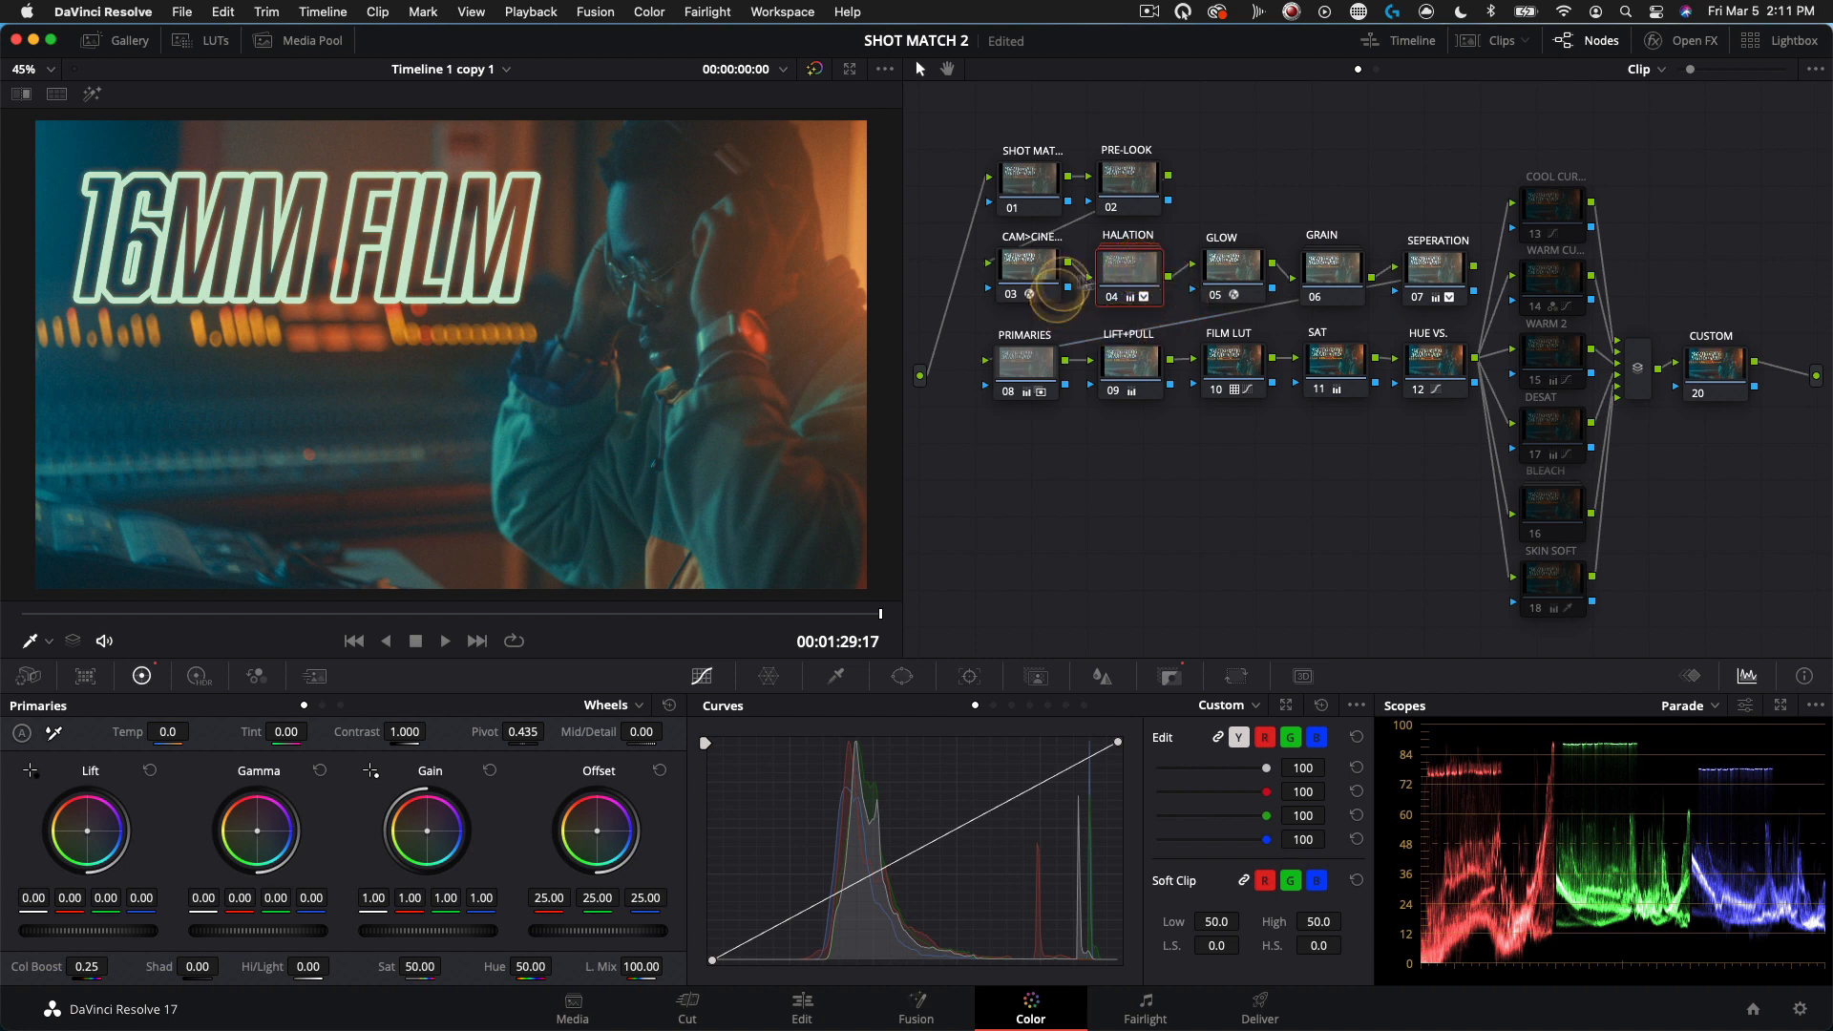
pyautogui.click(1171, 676)
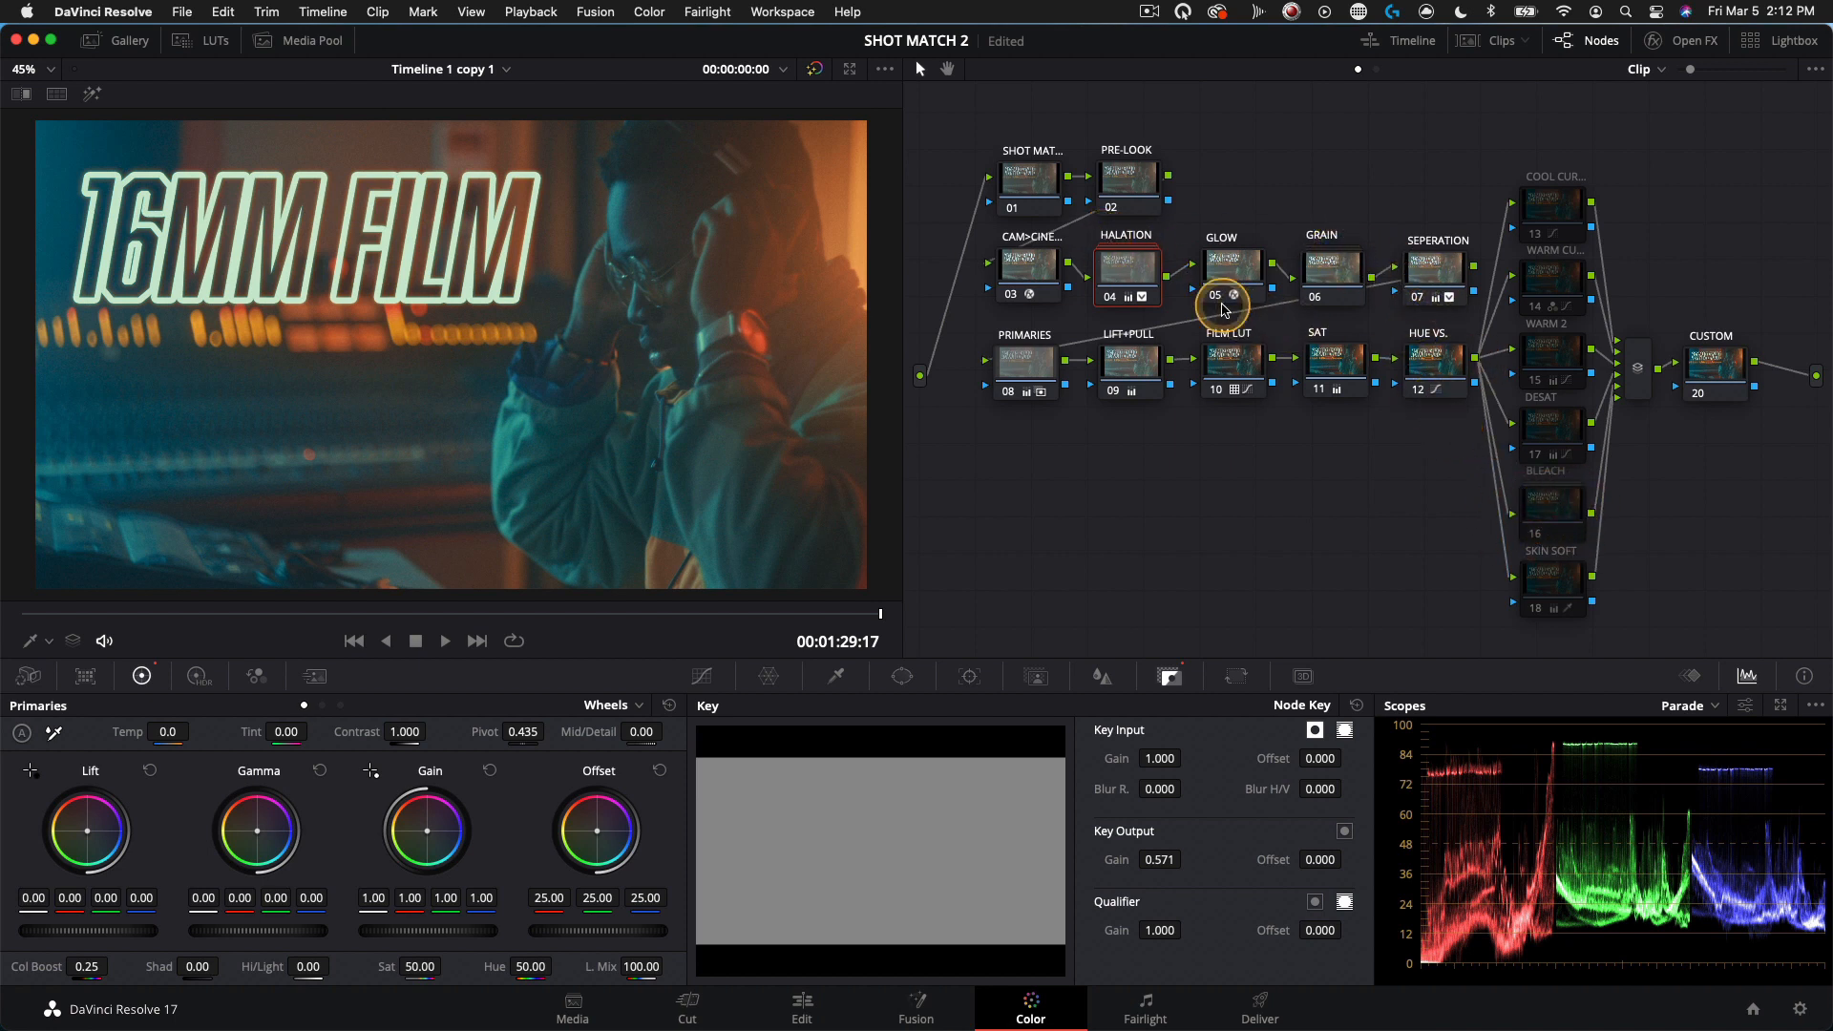
# Step: Toggle the HALATION node off and on repeatedly to compare the image with and without the effect
pyautogui.press('super+d')
pyautogui.press('super+d')
pyautogui.press('super+d')
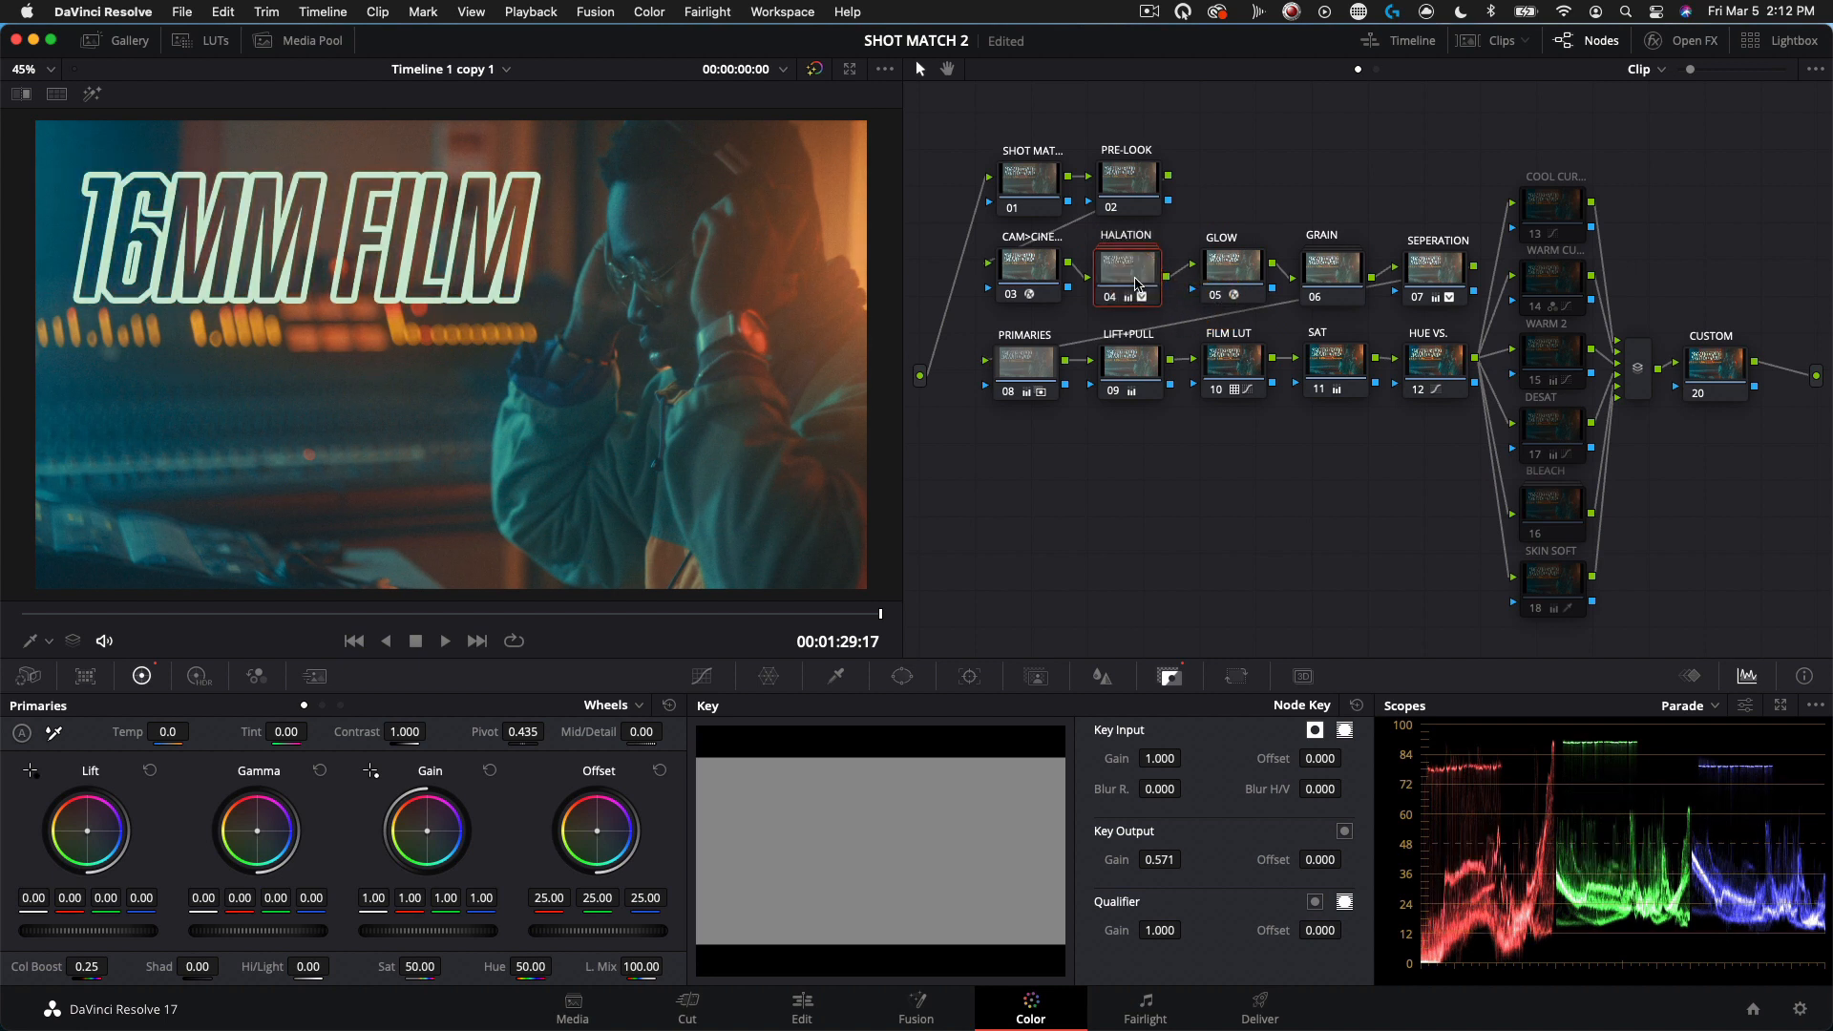
pyautogui.press('super+d')
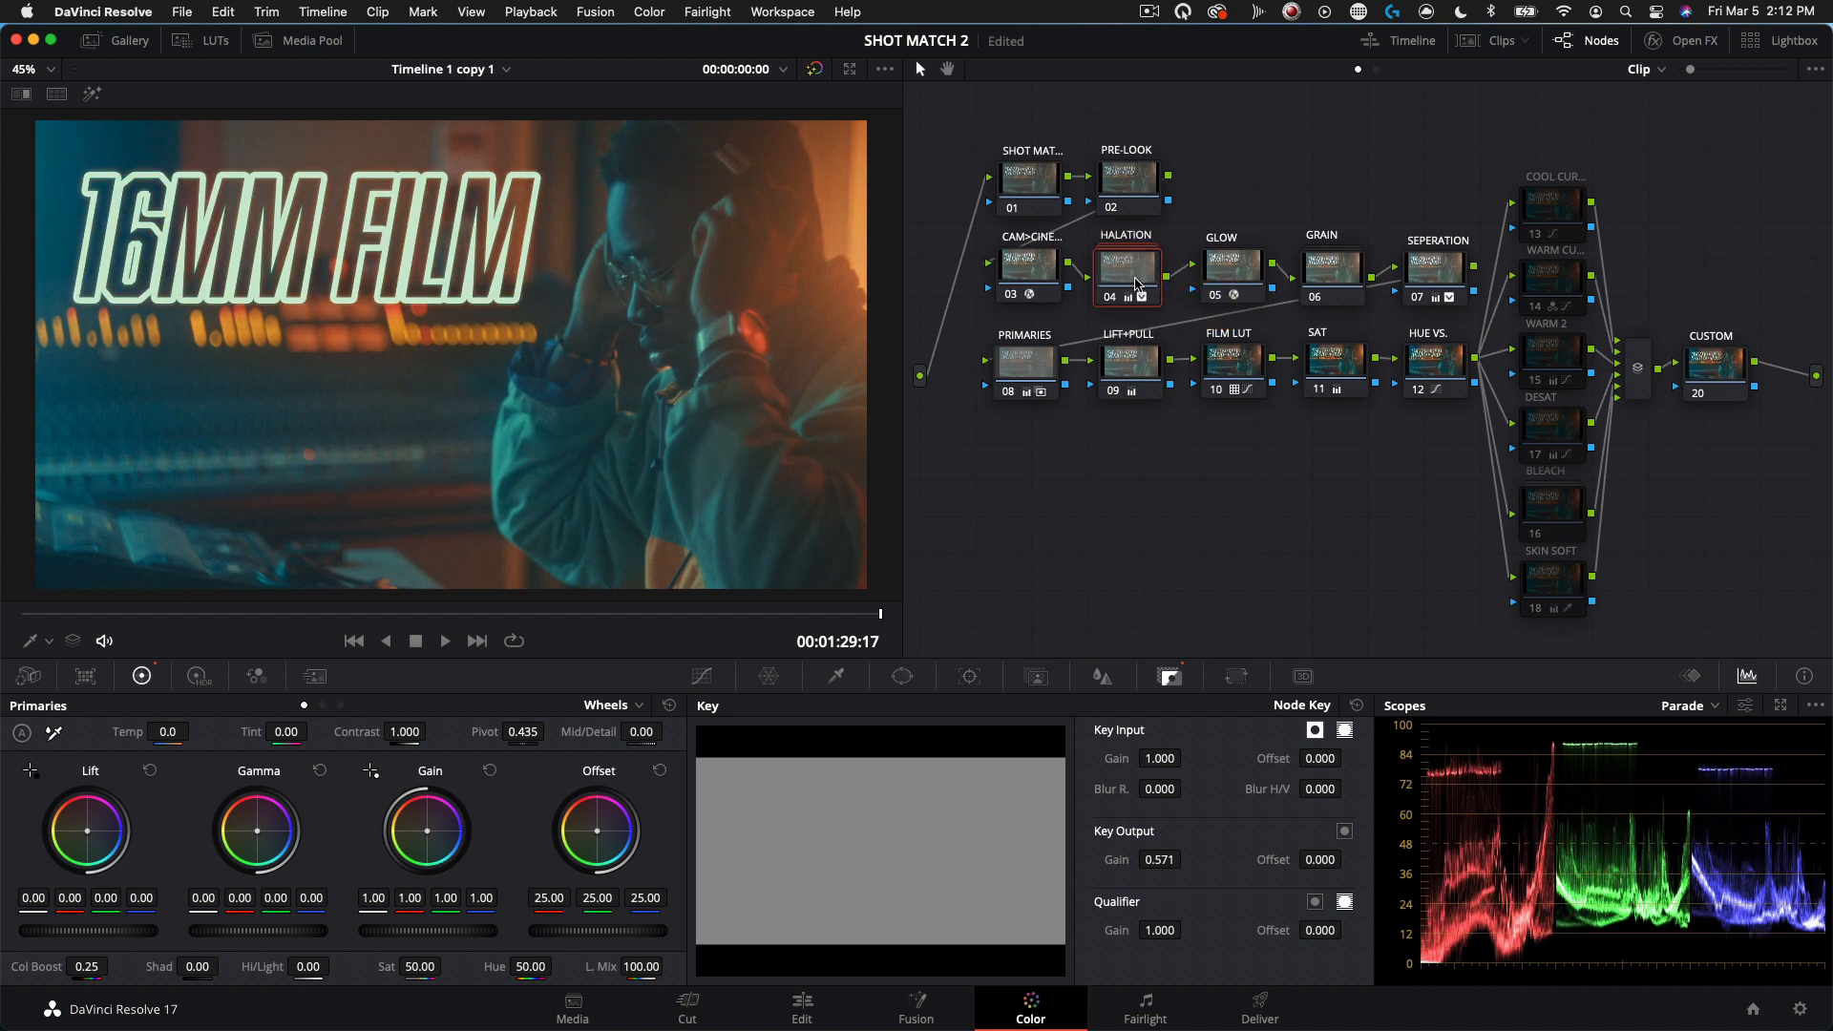
pyautogui.press('super+d')
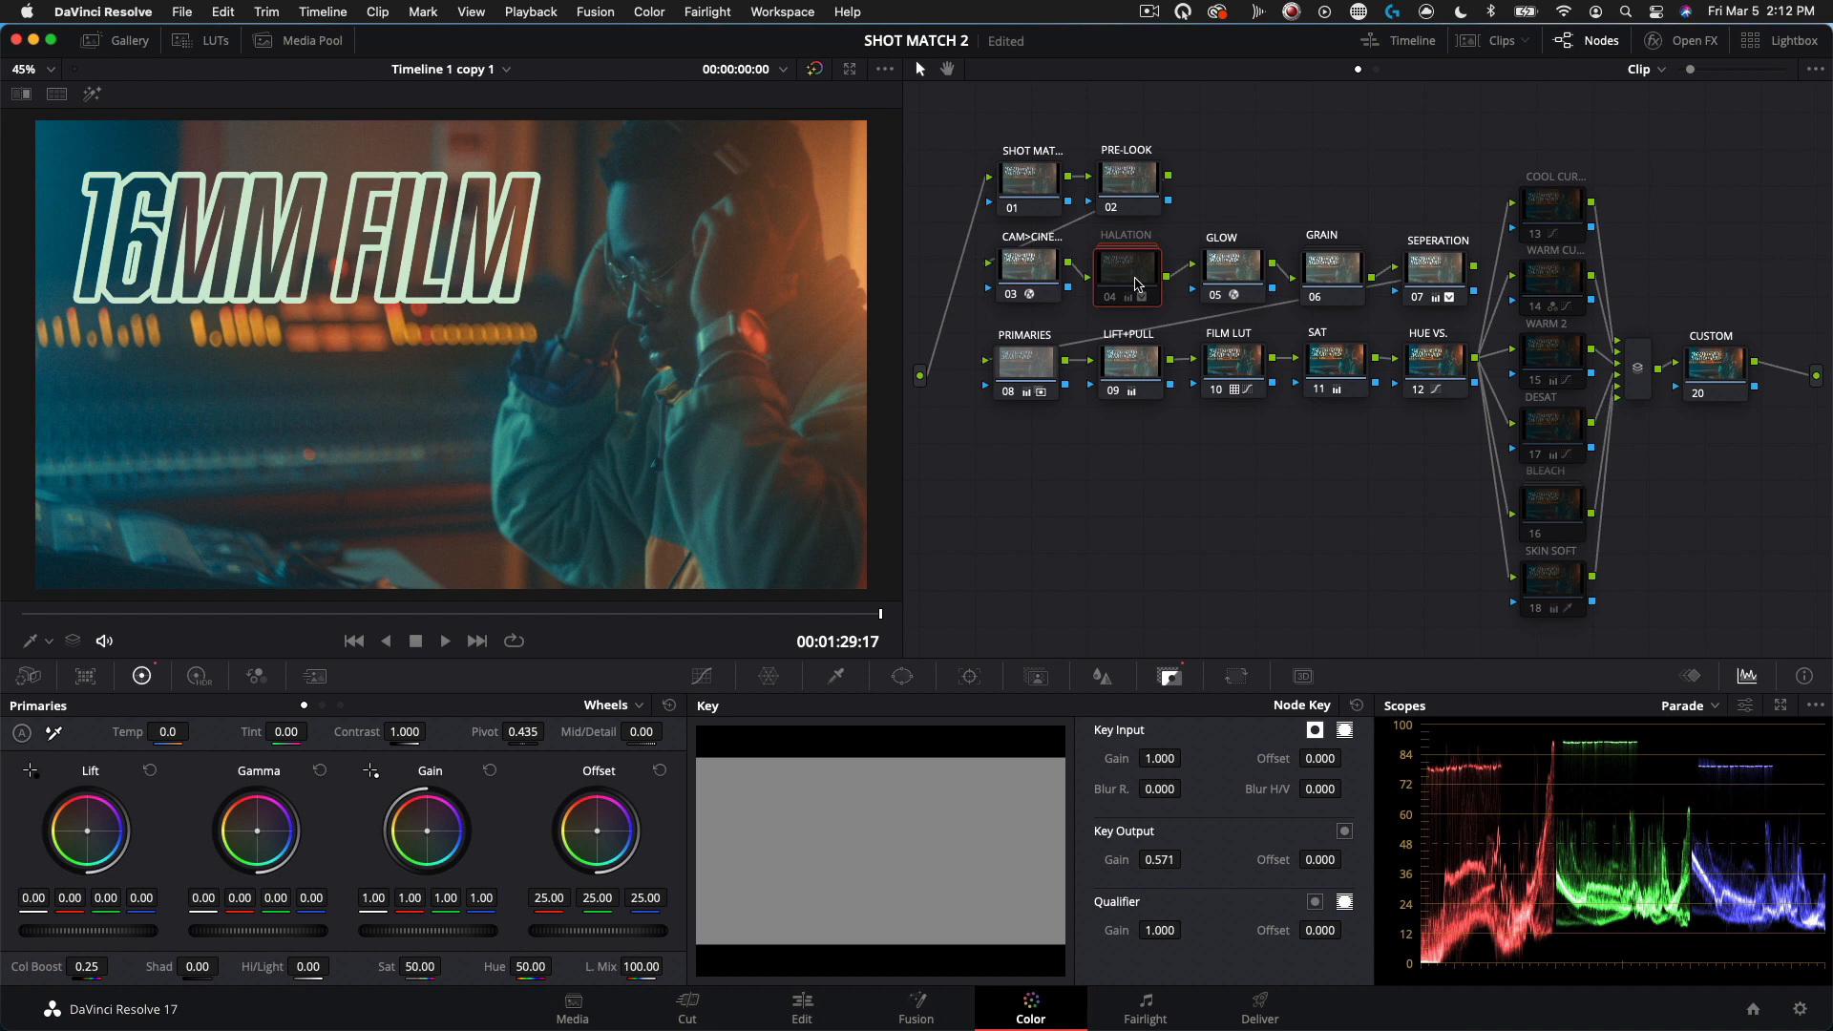
pyautogui.press('super+d')
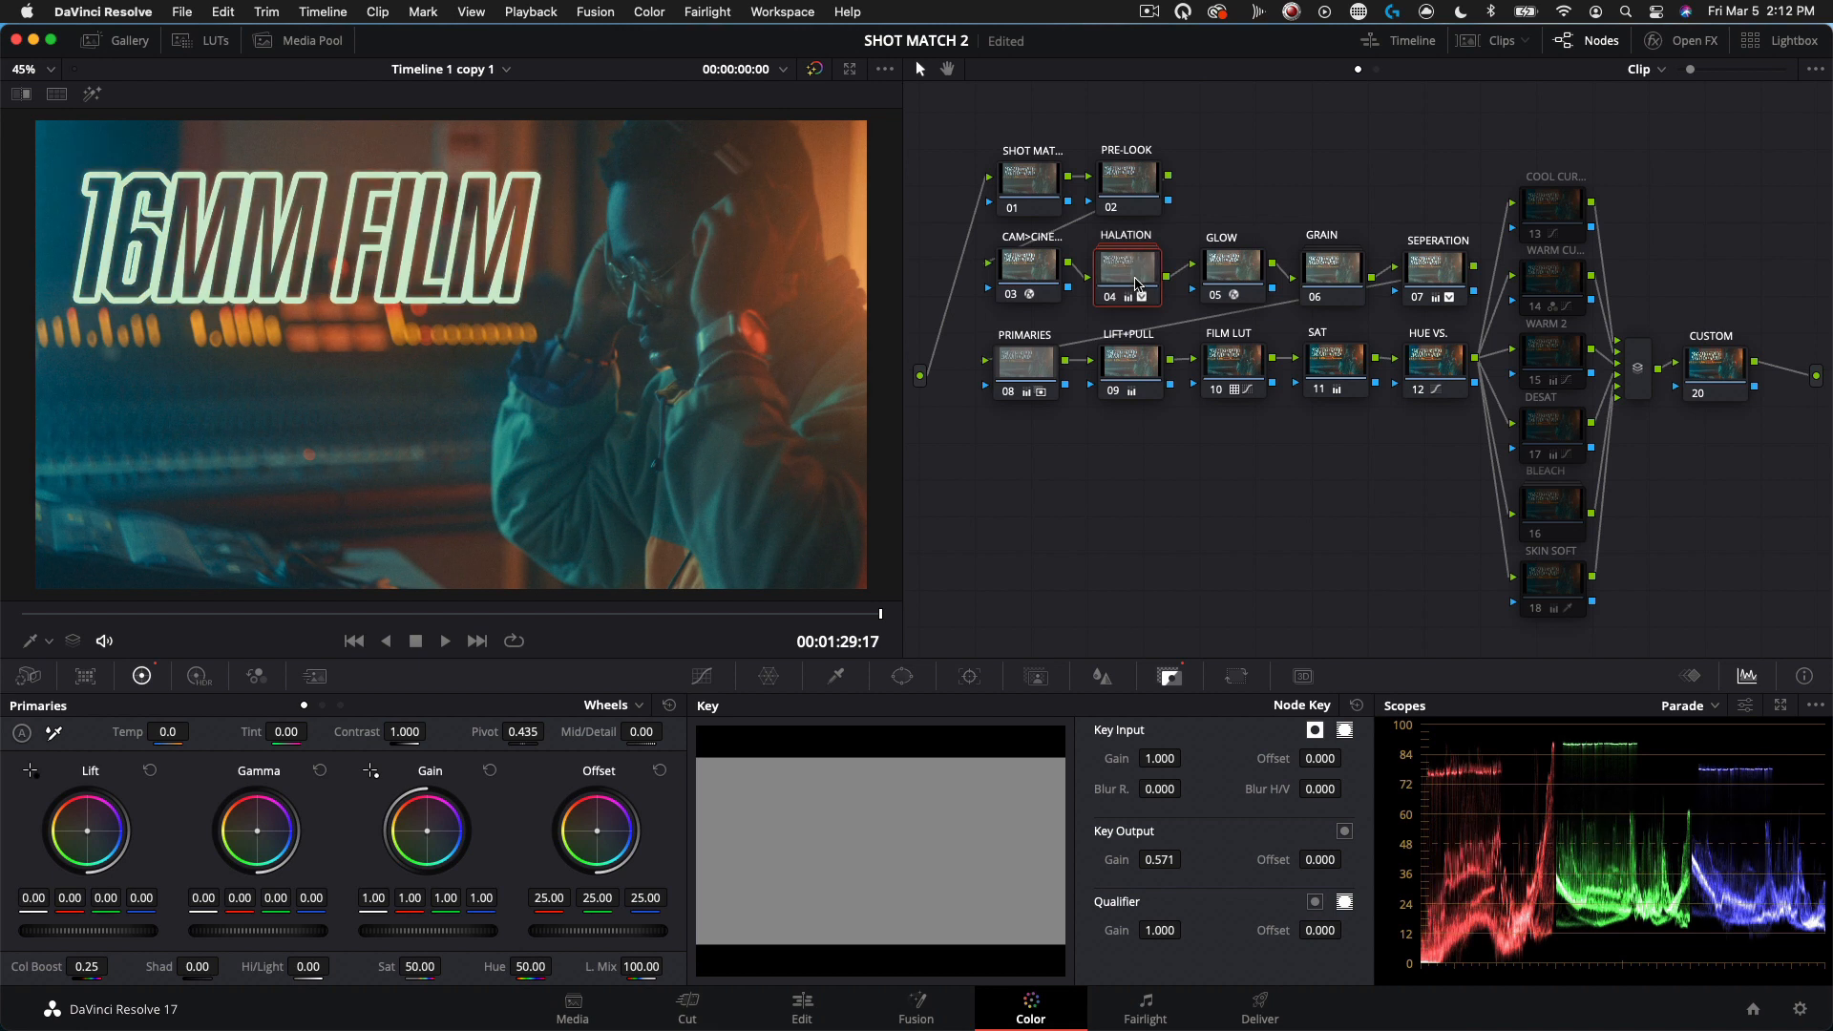
pyautogui.press('super+d')
pyautogui.press('super+d')
# Step: Compare the image with the GLOW node disabled and enabled, and review the node's Glow effect settings
pyautogui.click(1237, 270)
pyautogui.press('super+d')
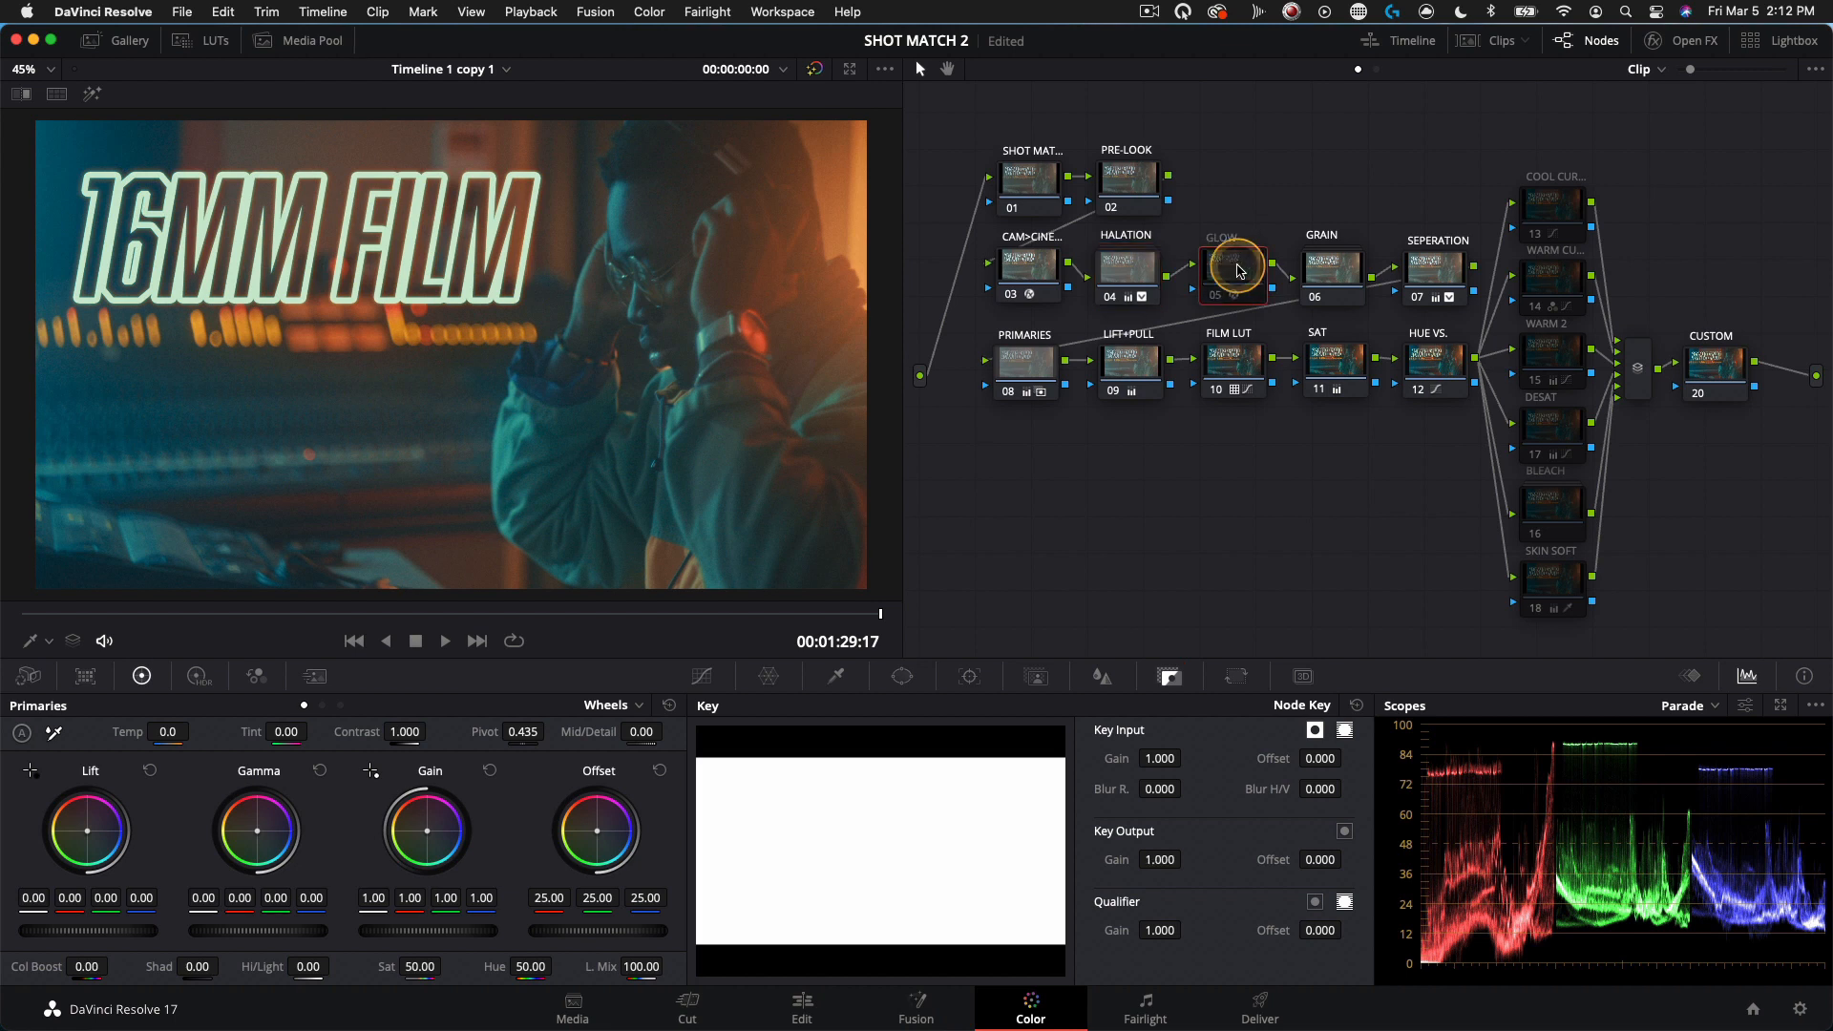
pyautogui.press('super+d')
pyautogui.press('super+d')
pyautogui.press('super+d')
pyautogui.press('super+d')
pyautogui.press('super+d')
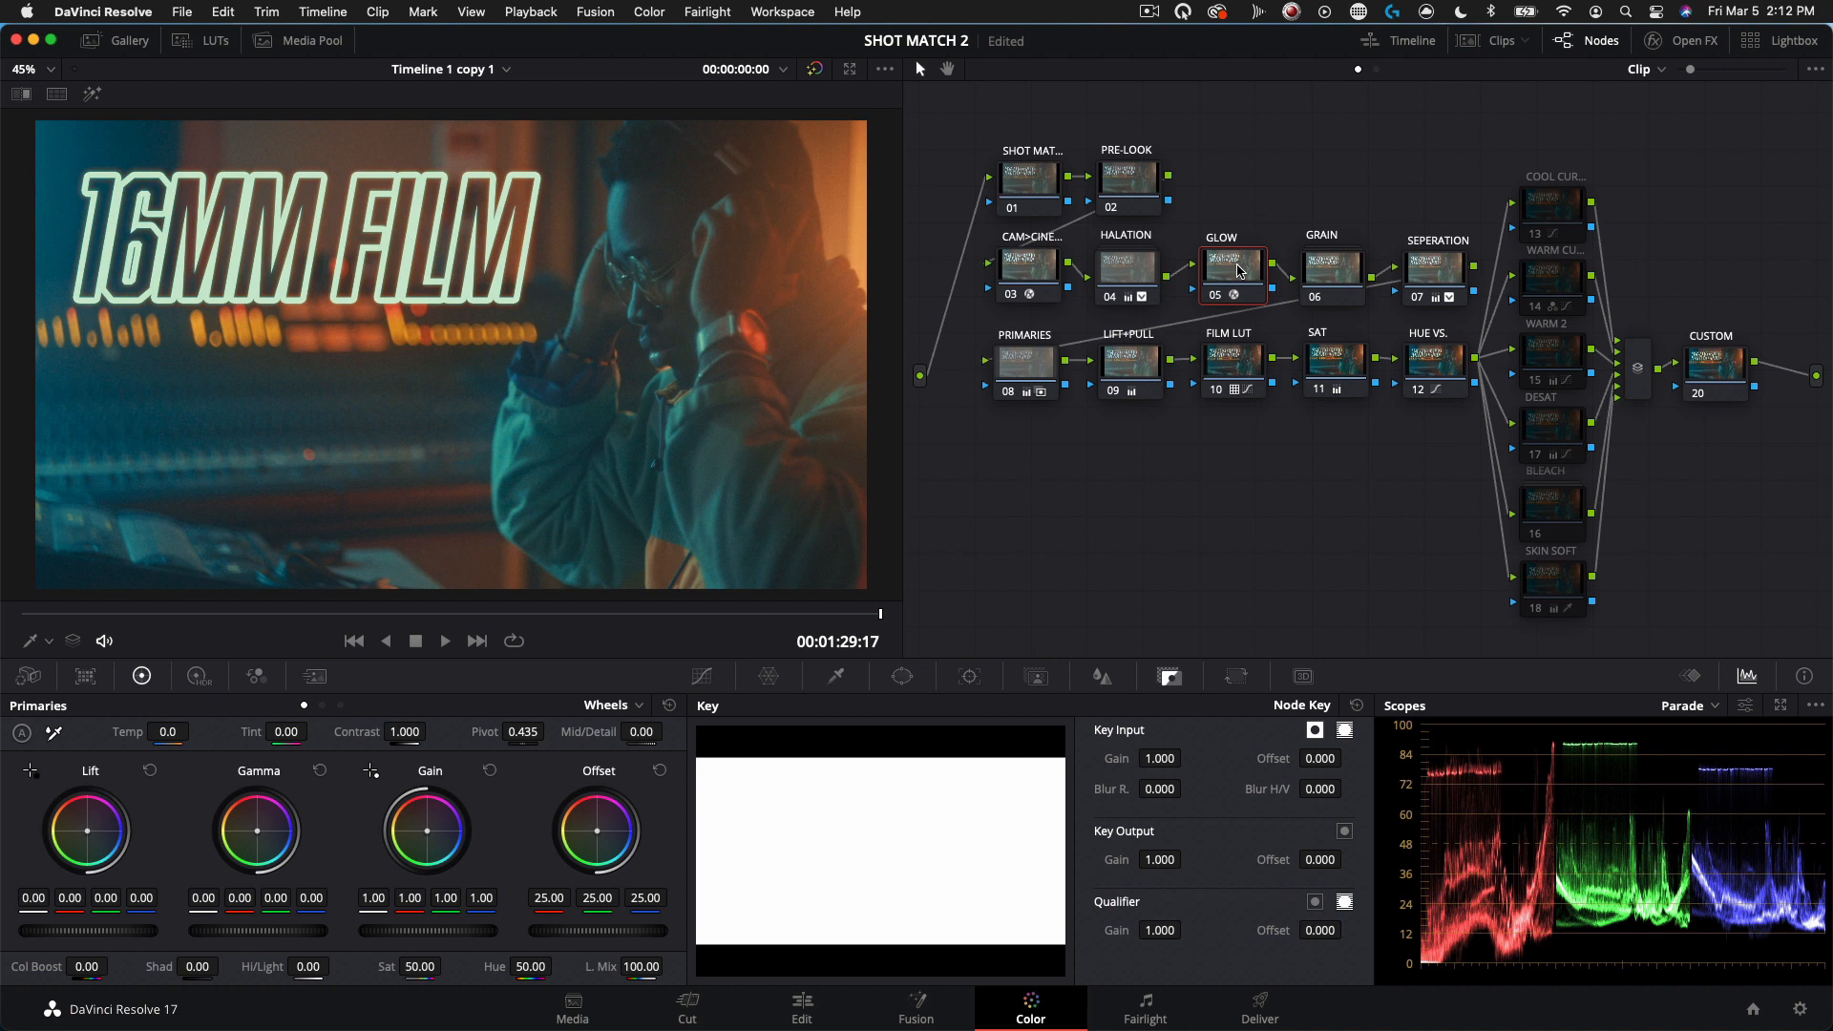
pyautogui.click(1671, 41)
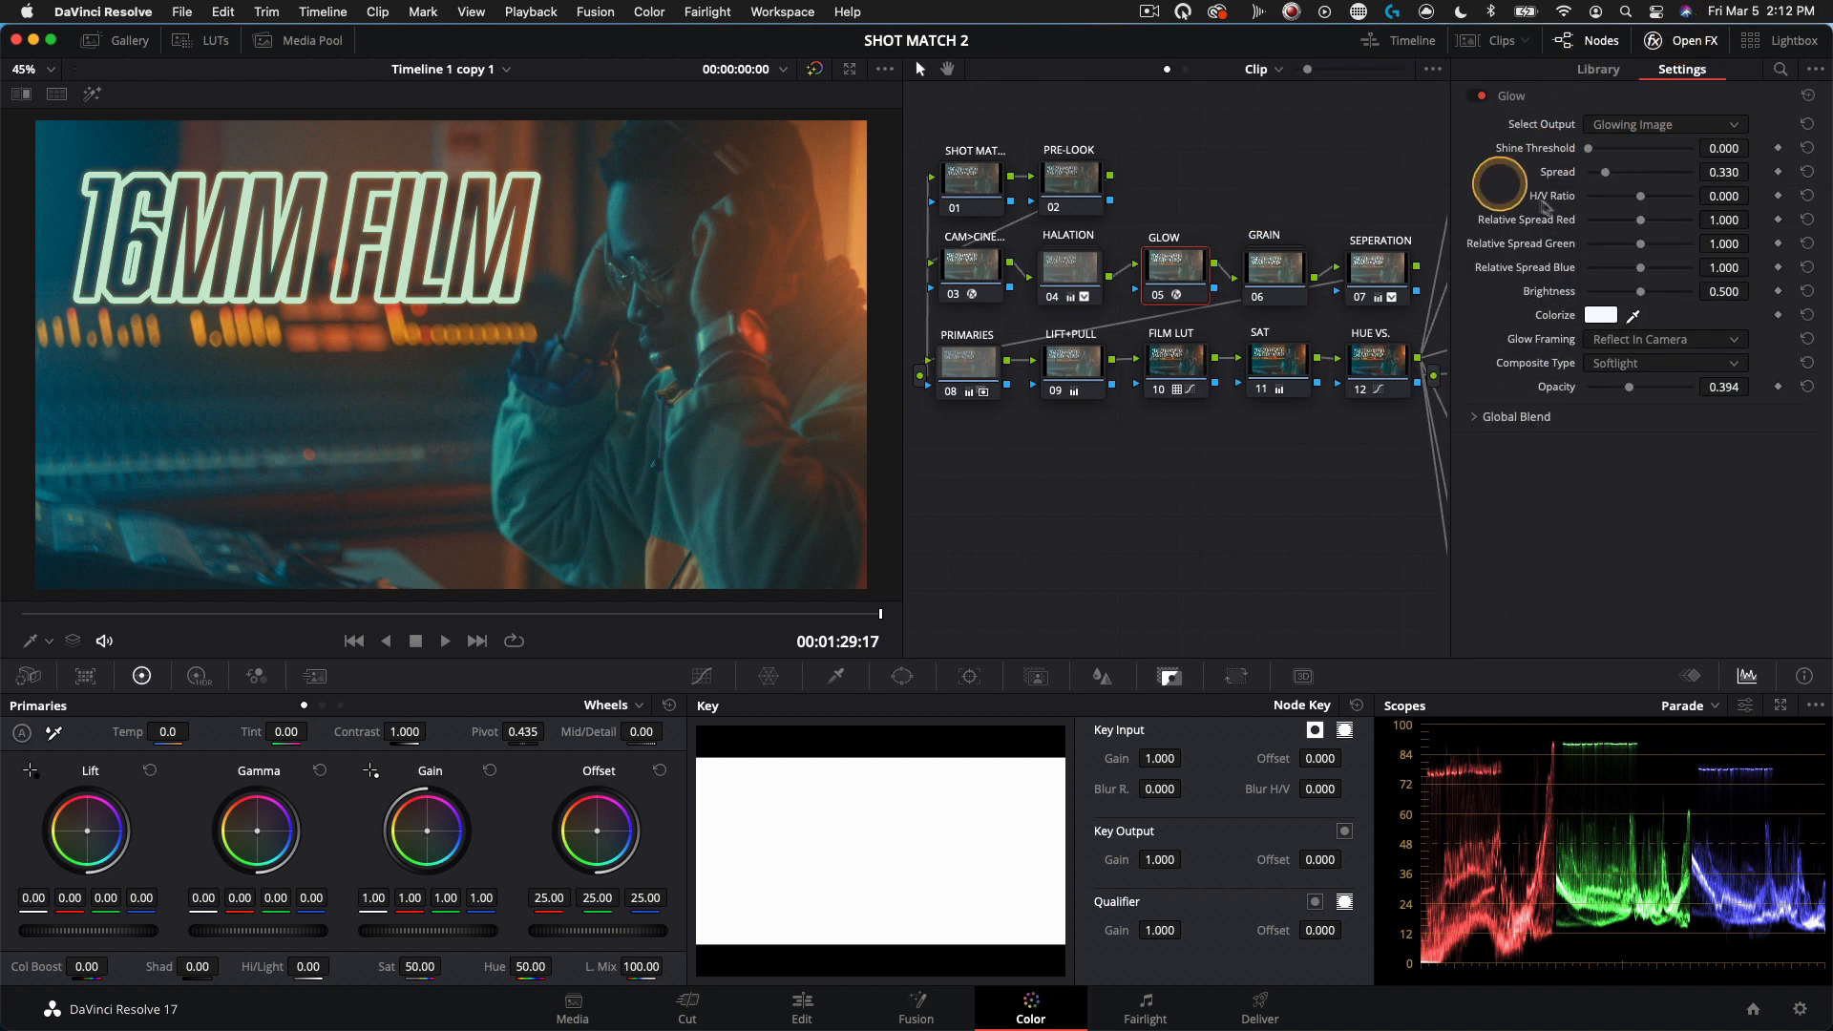
pyautogui.click(1671, 41)
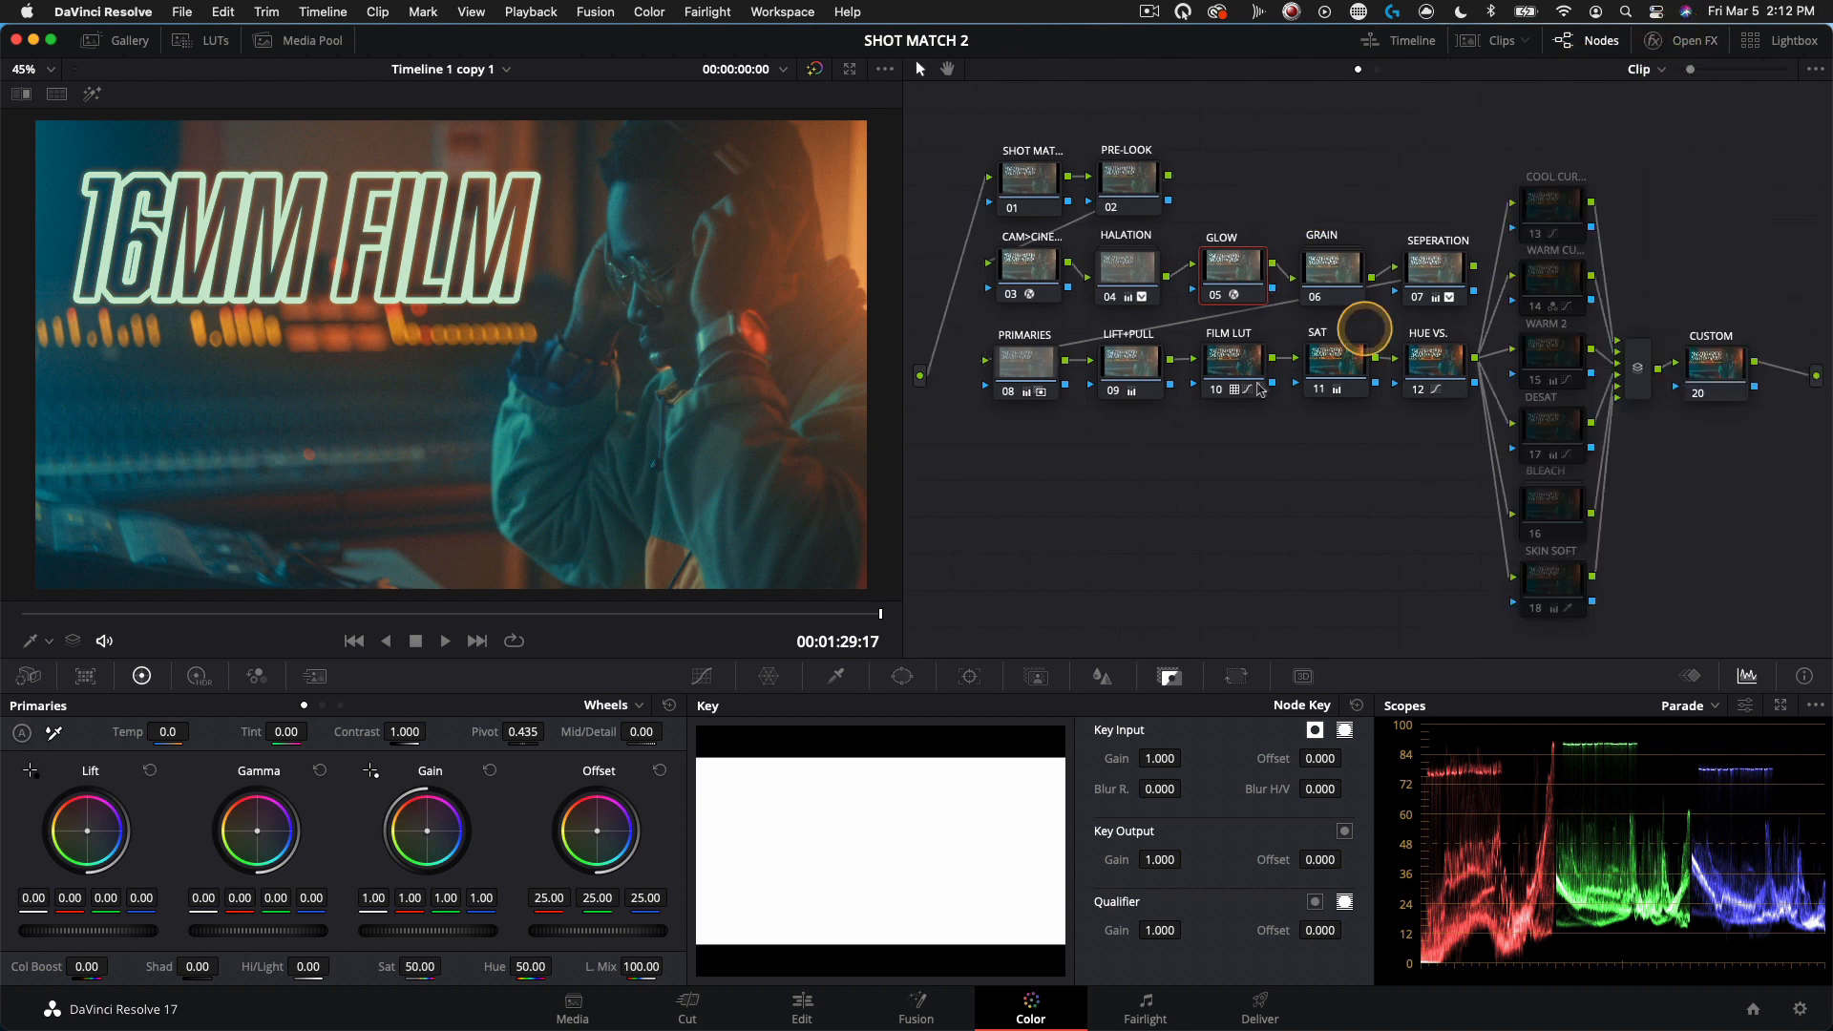
# Step: Open the GRAIN compound node to examine its internal nodes, and return to the main SHOT MATCH 2 graph
pyautogui.rightClick(1334, 277)
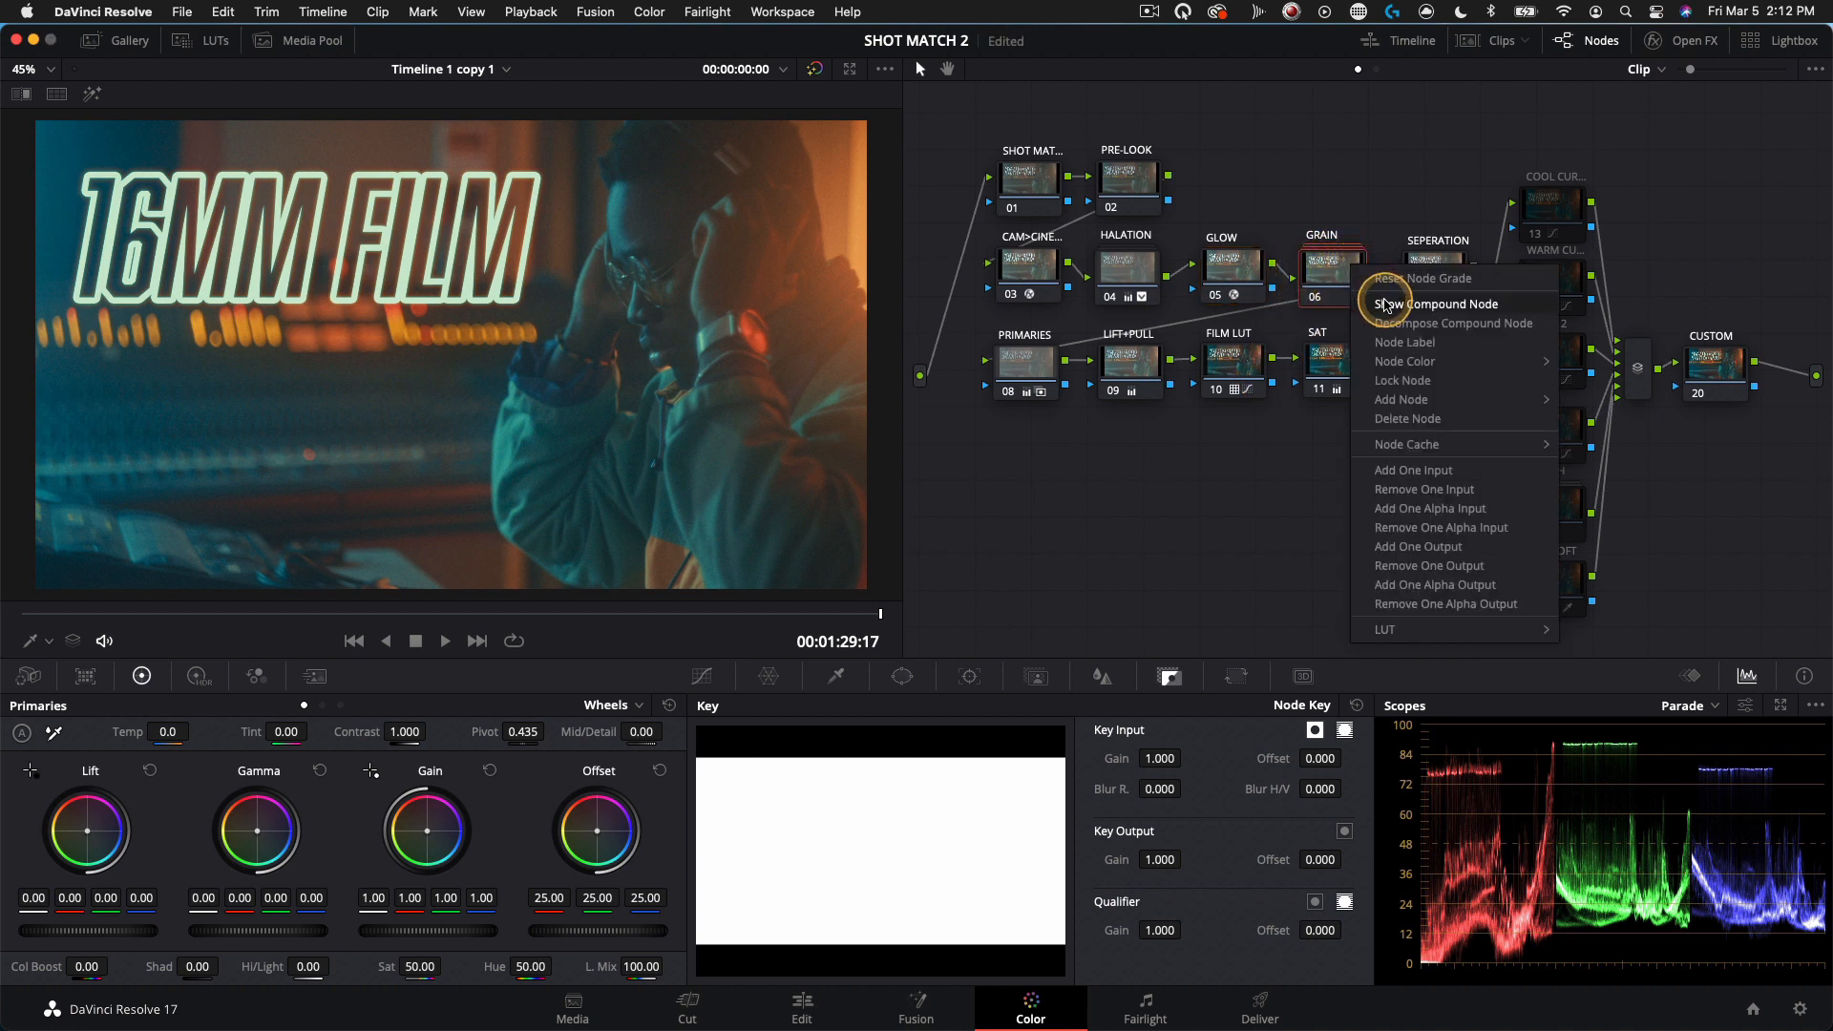
pyautogui.click(1385, 263)
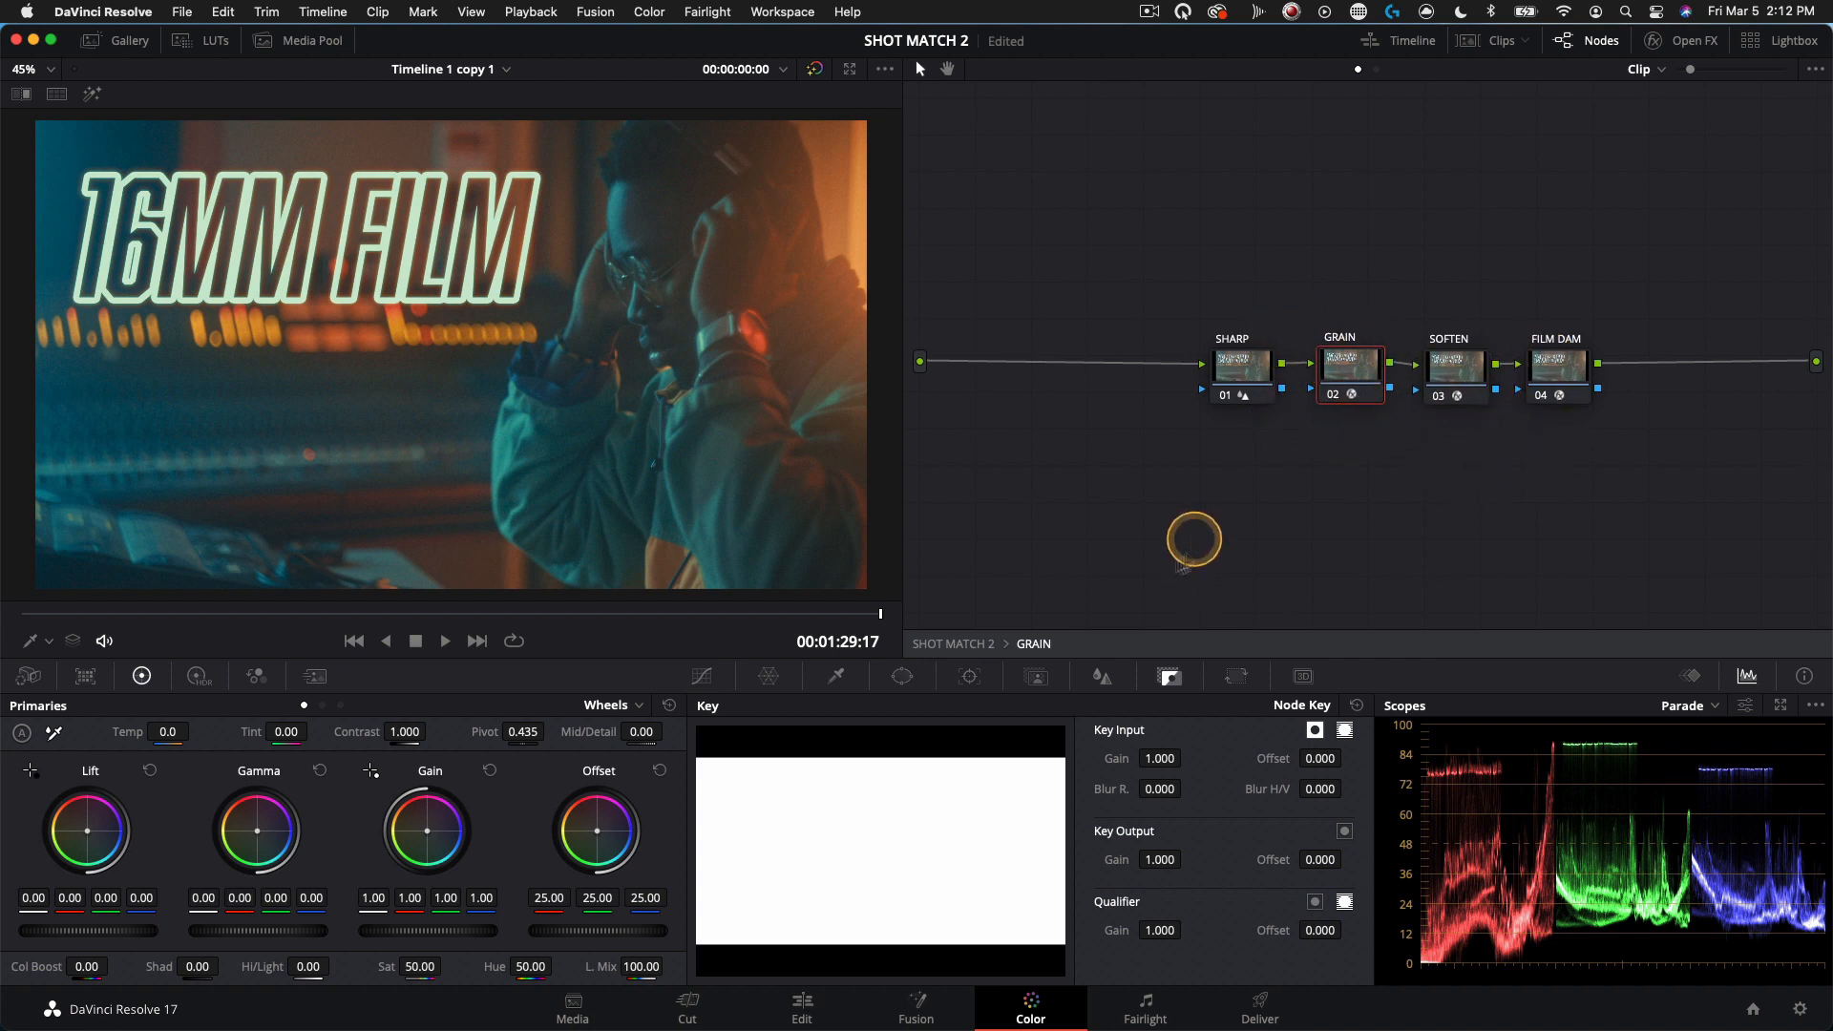
pyautogui.click(982, 648)
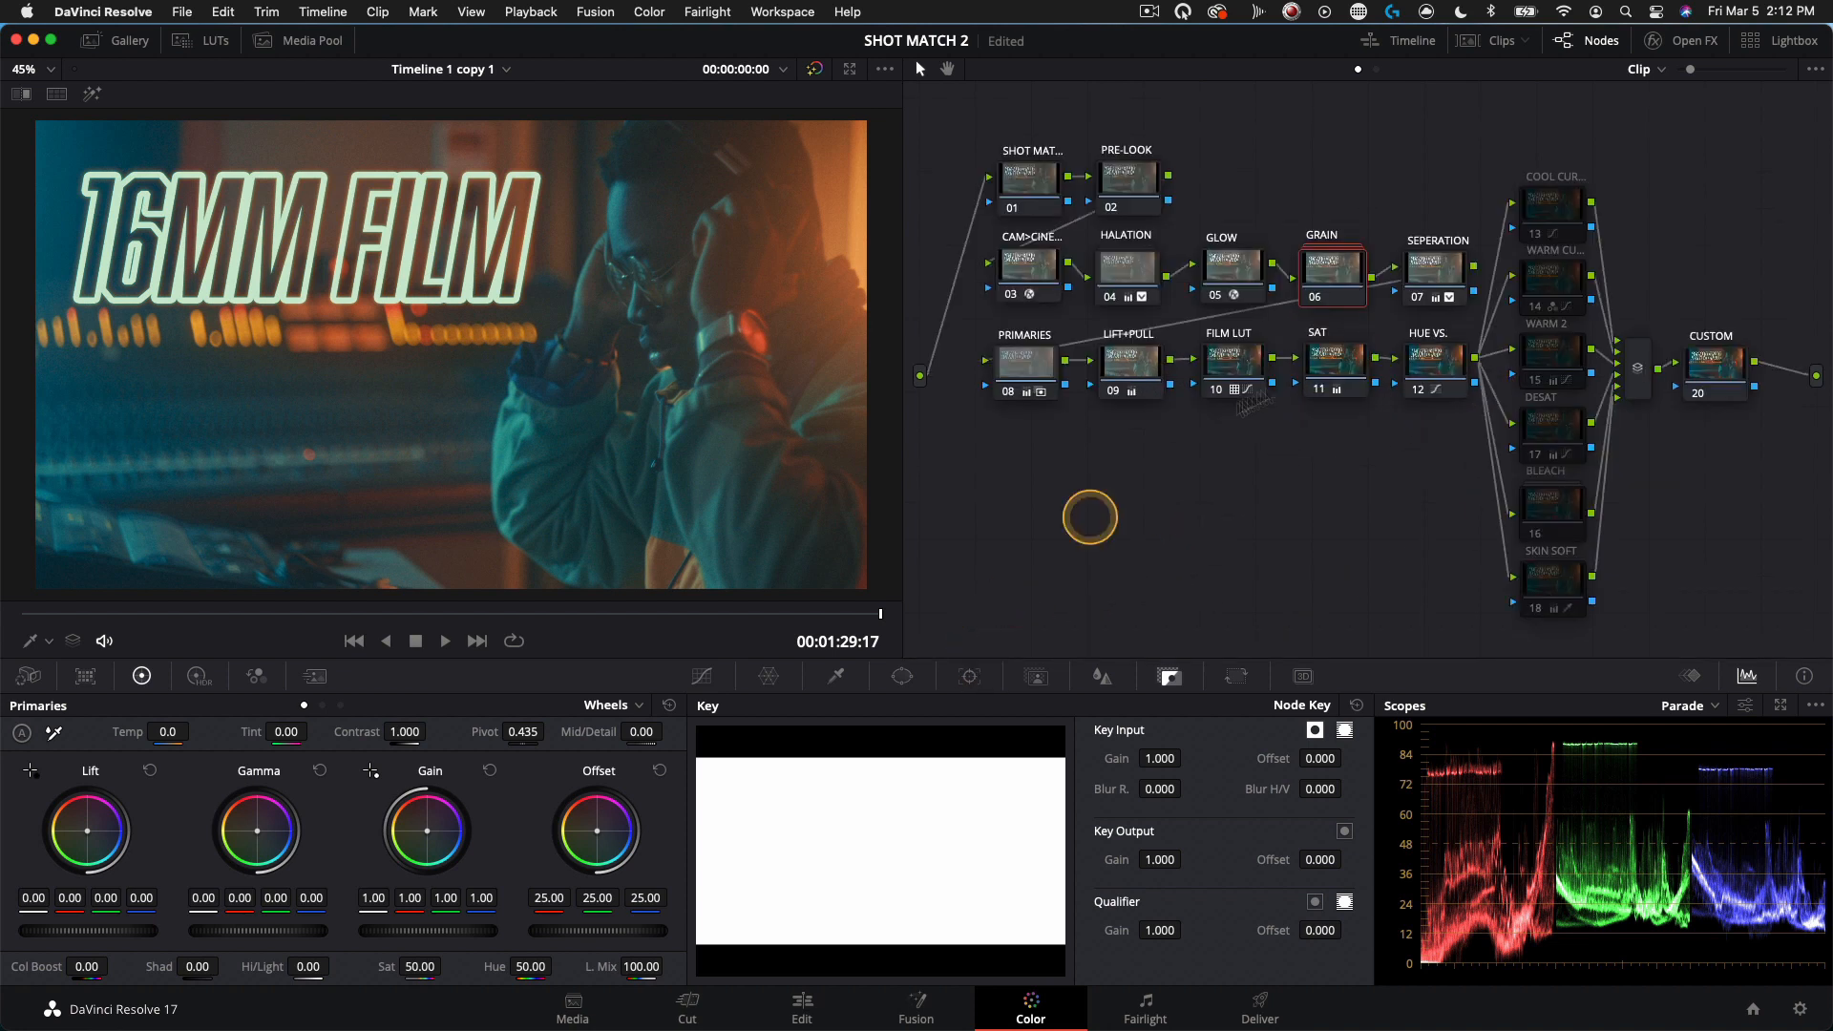
# Step: Switch the GRAIN node off and back on to compare its effect on the image
pyautogui.click(1314, 298)
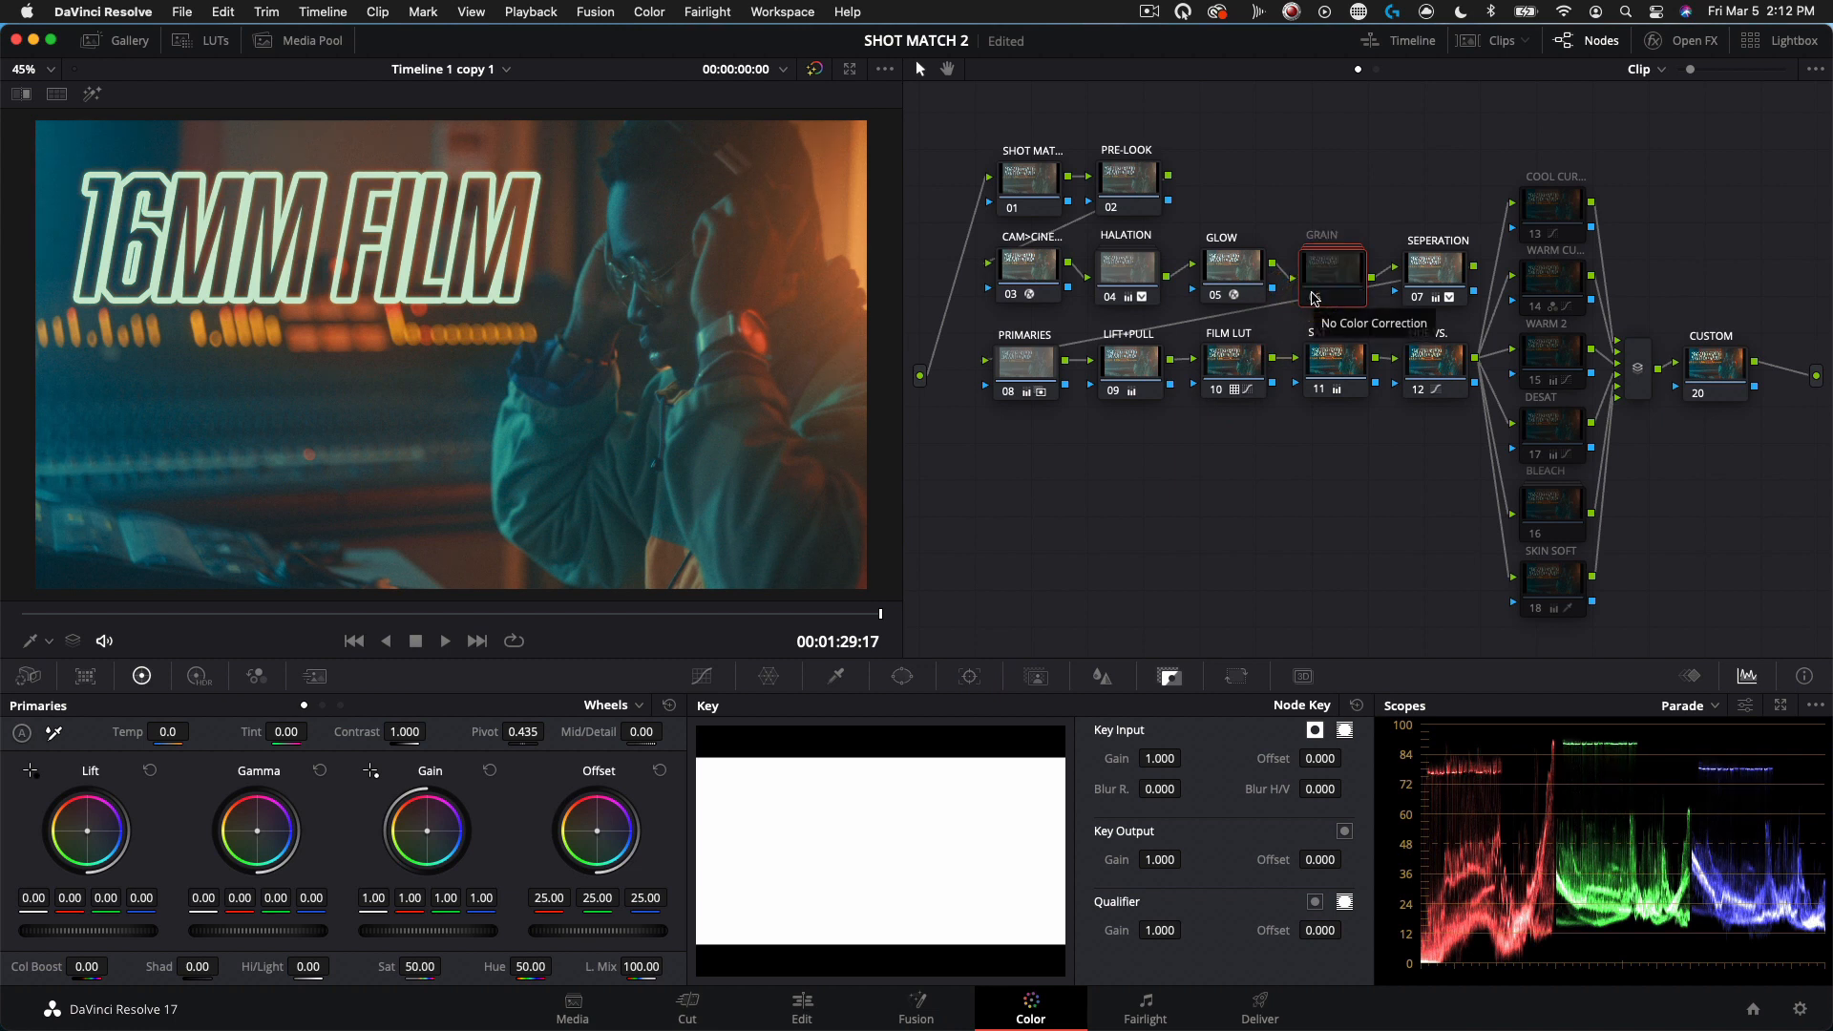
pyautogui.click(1313, 298)
pyautogui.click(1348, 288)
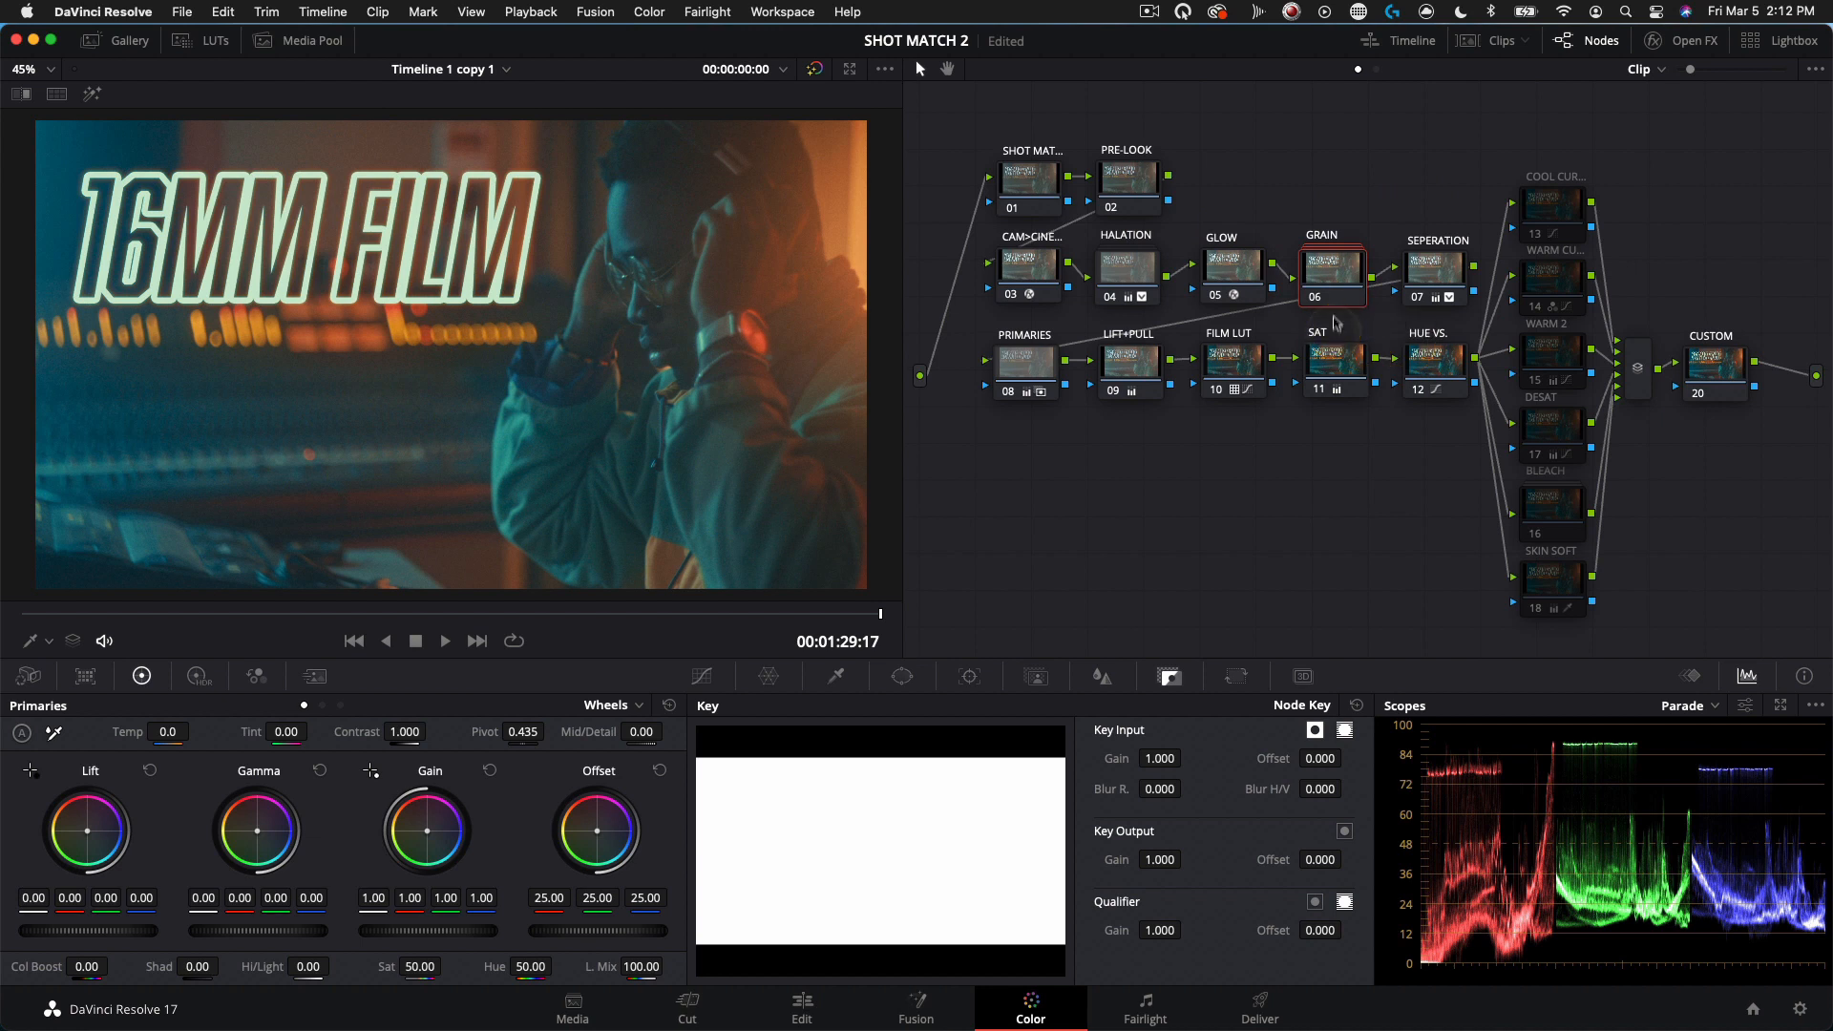
pyautogui.click(1295, 268)
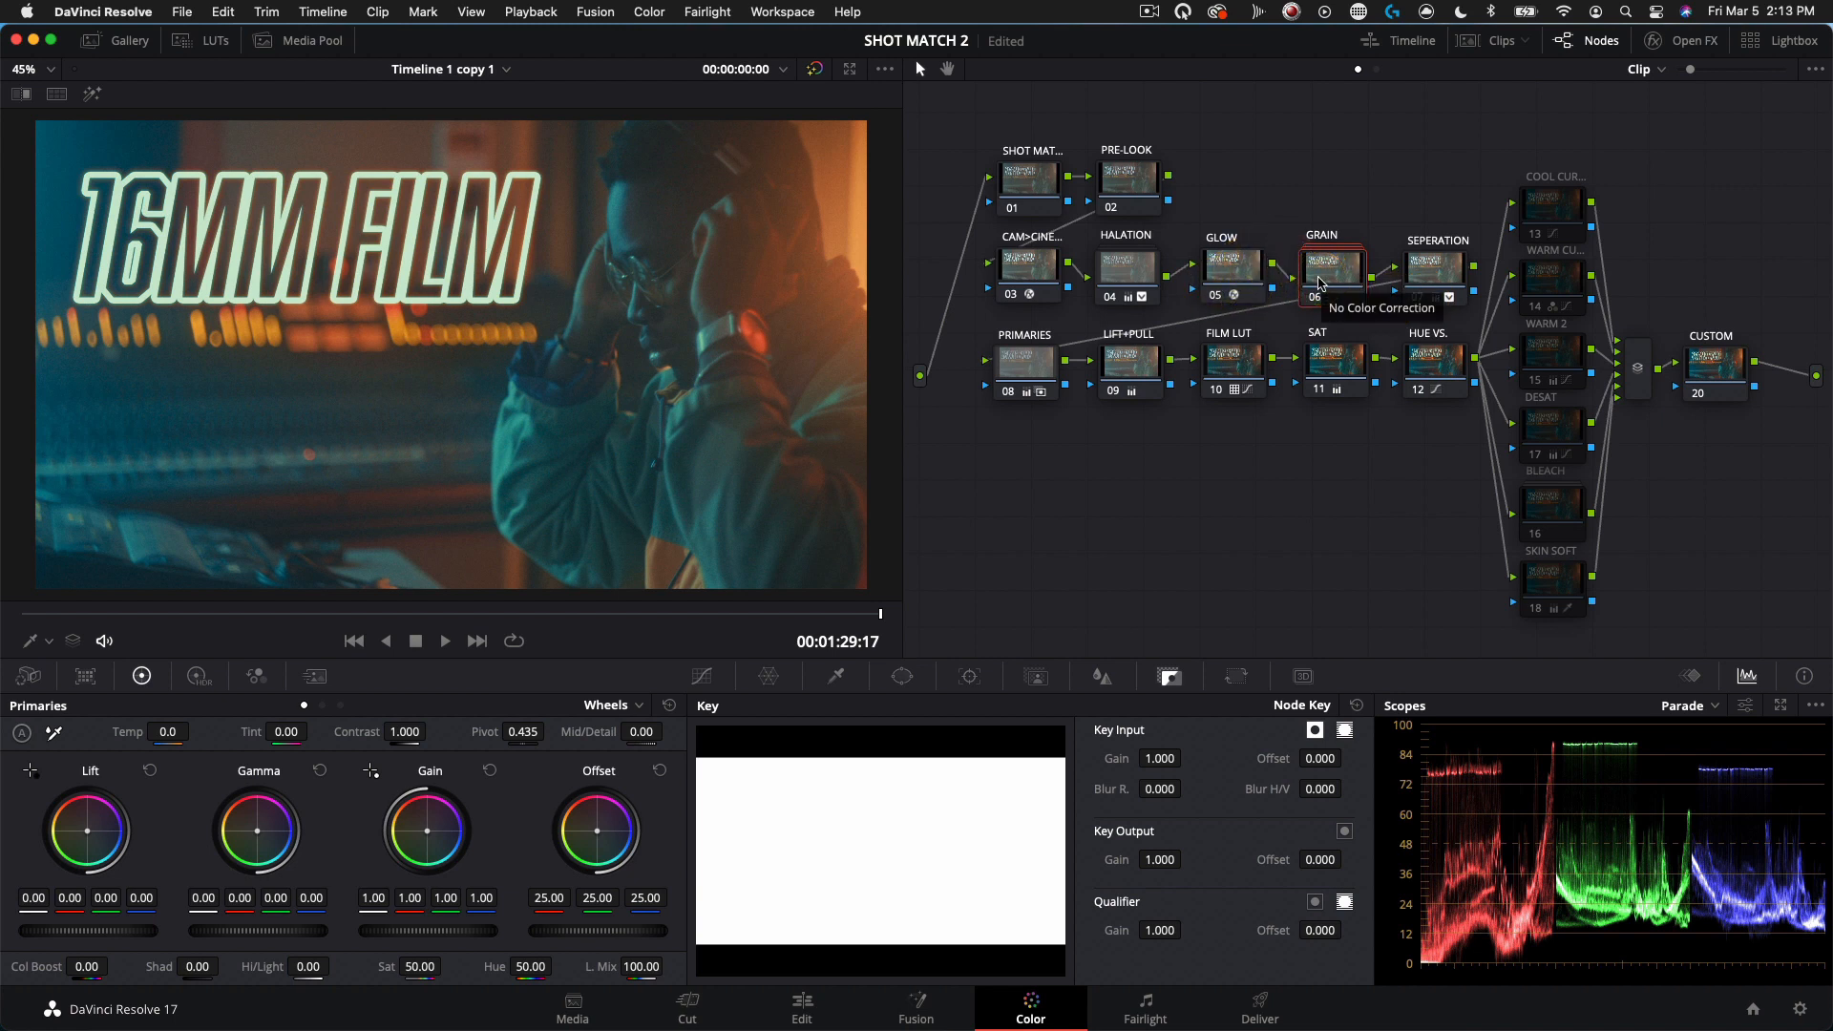
# Step: Compare the image with the SEPERATION node disabled and enabled, and review the node's RGB Mixer and primaries values
pyautogui.click(1437, 279)
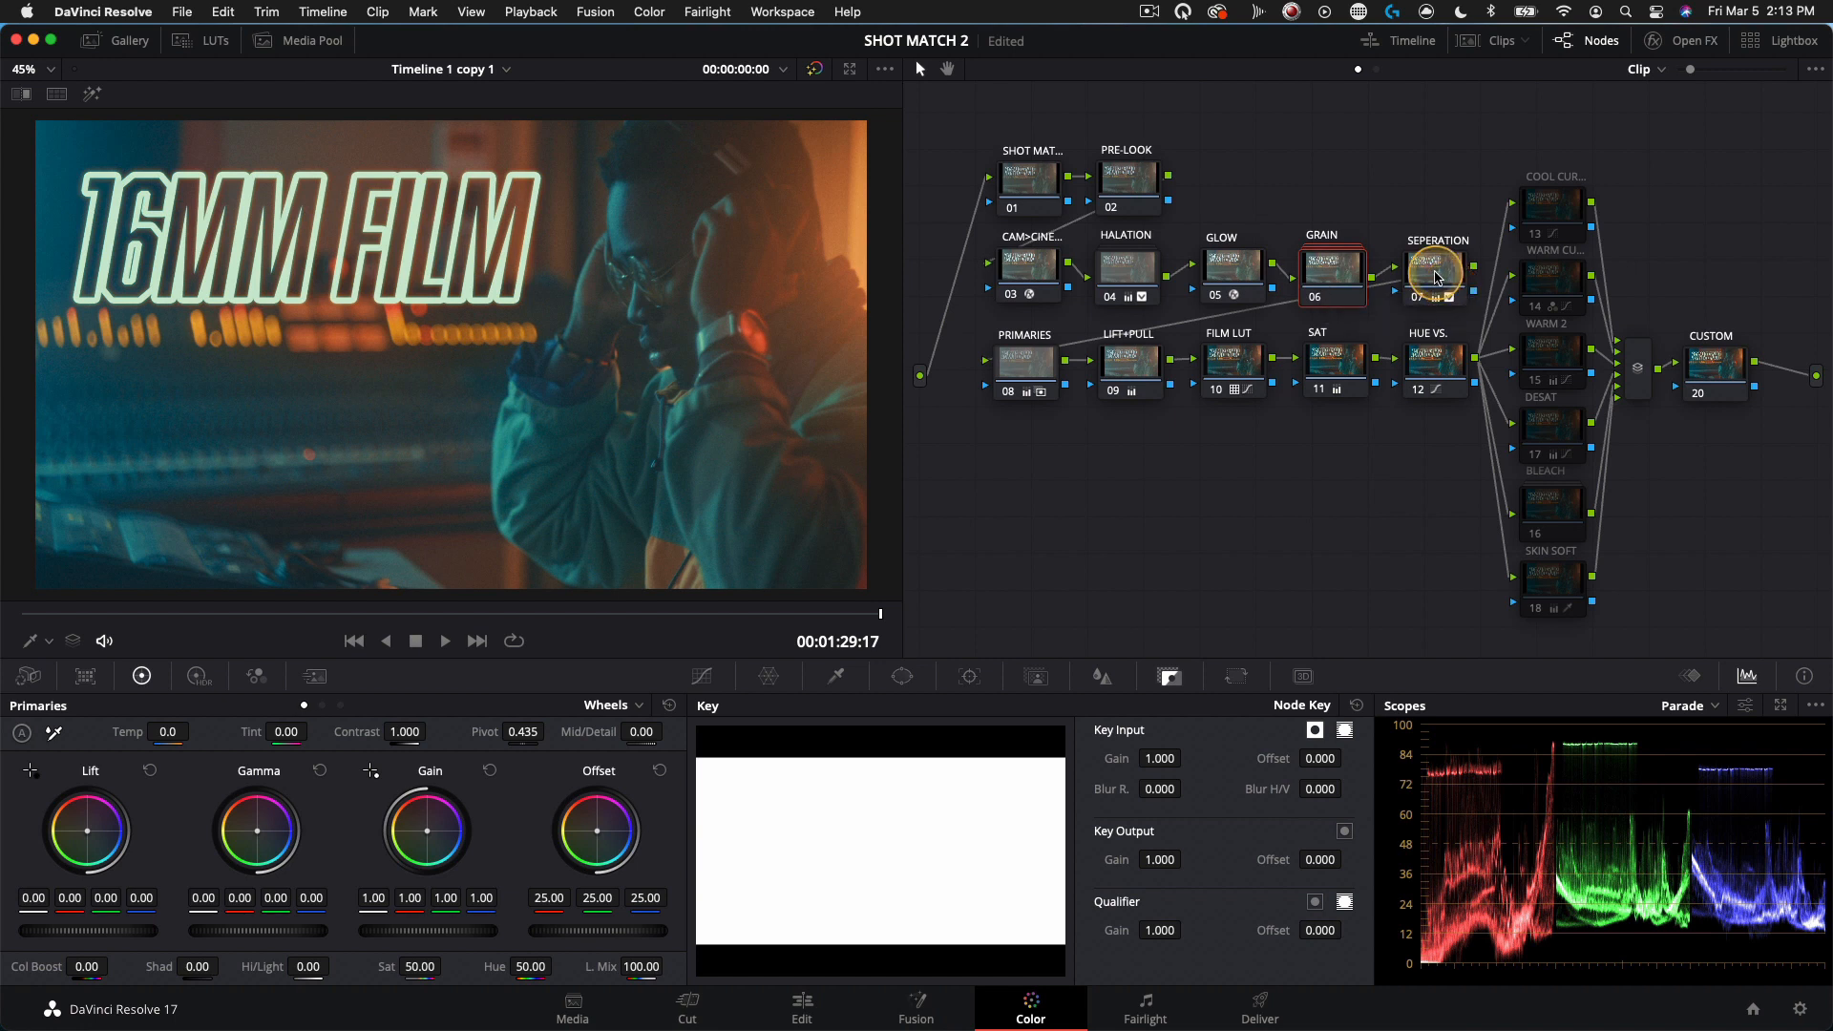
pyautogui.hotkey('ctrl', 'd')
pyautogui.hotkey('ctrl', 'd')
pyautogui.hotkey('ctrl', 'd')
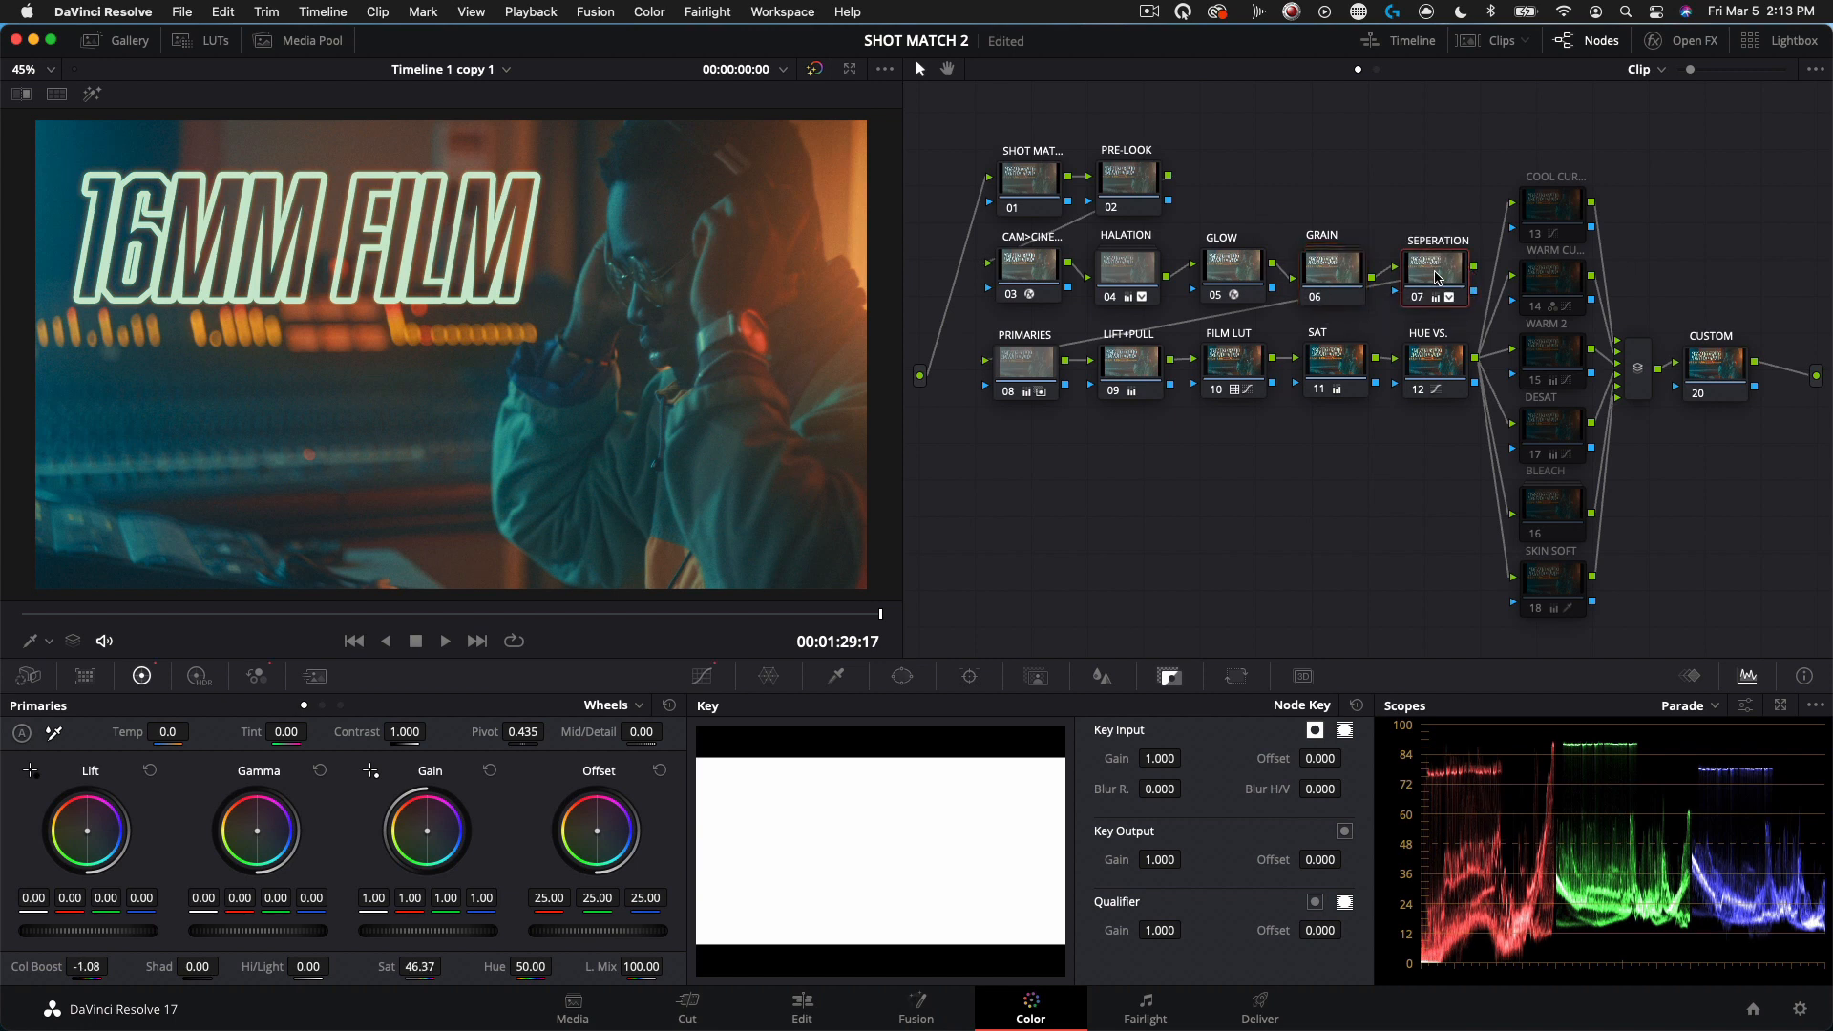
pyautogui.hotkey('ctrl', 'd')
pyautogui.hotkey('ctrl', 'd')
pyautogui.hotkey('ctrl', 'd')
pyautogui.hotkey('ctrl', 'd')
pyautogui.hotkey('ctrl', 'd')
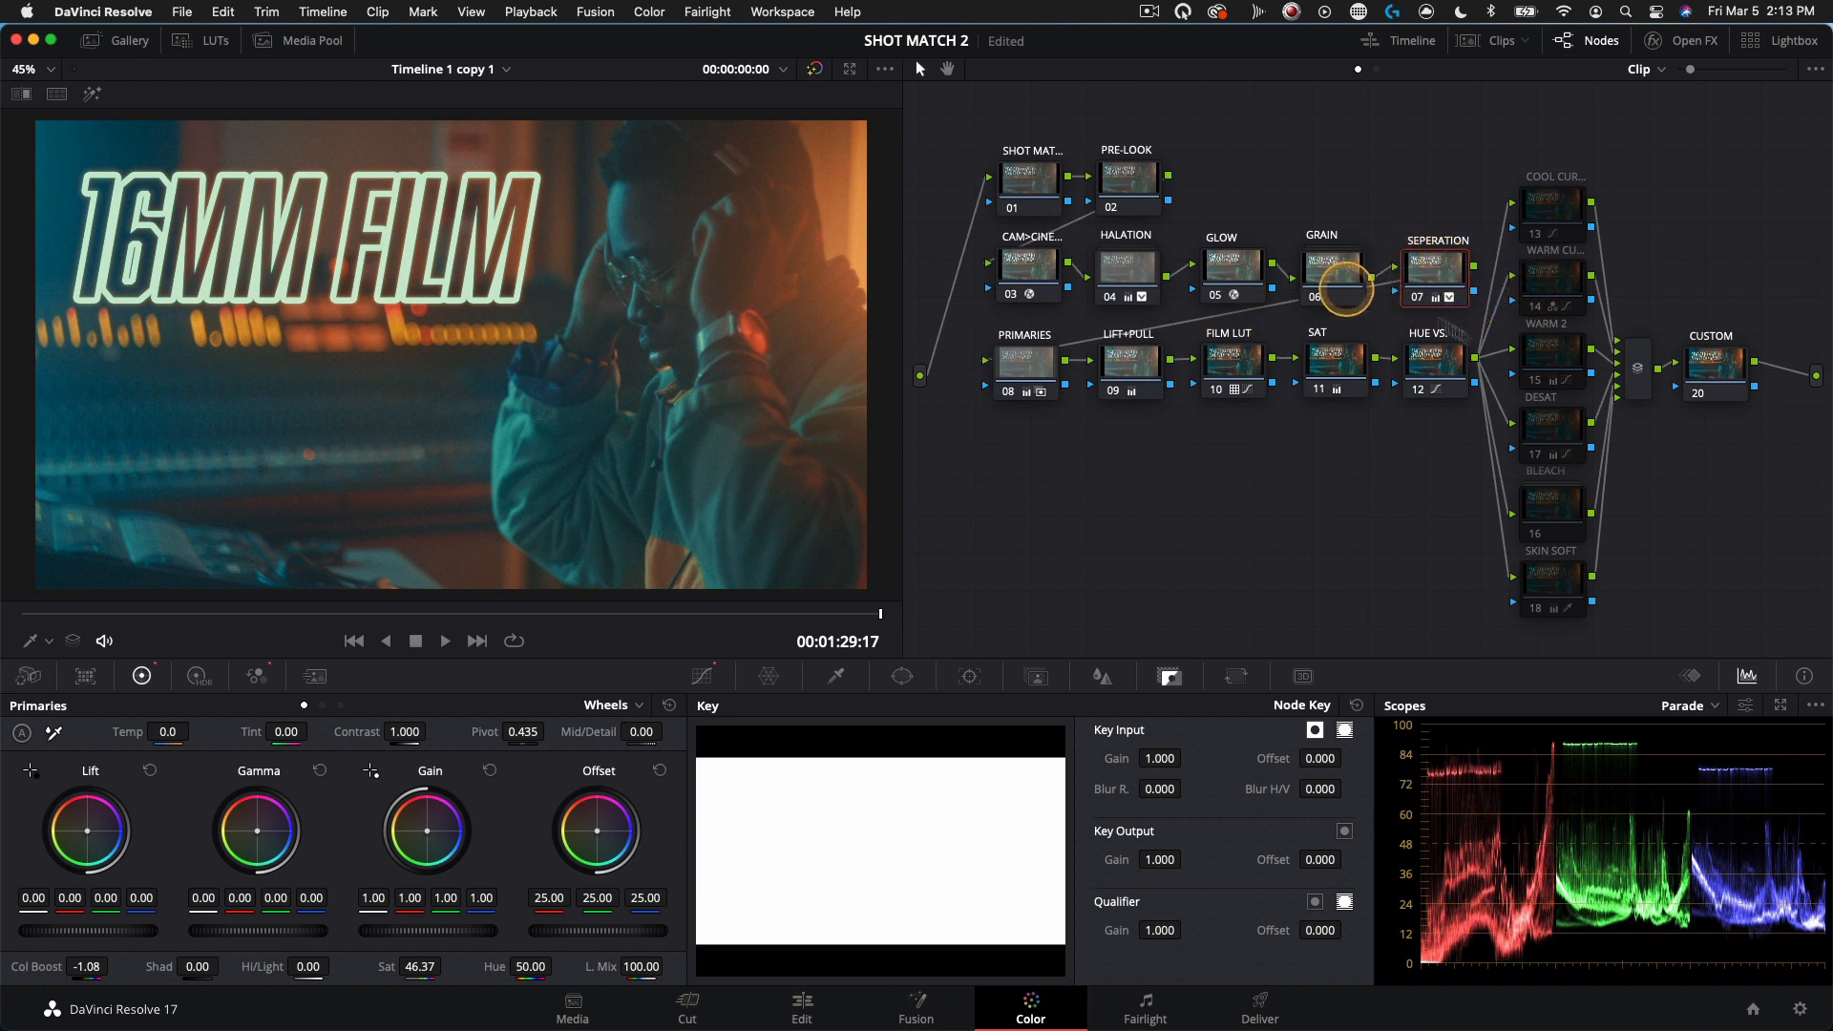
pyautogui.click(256, 675)
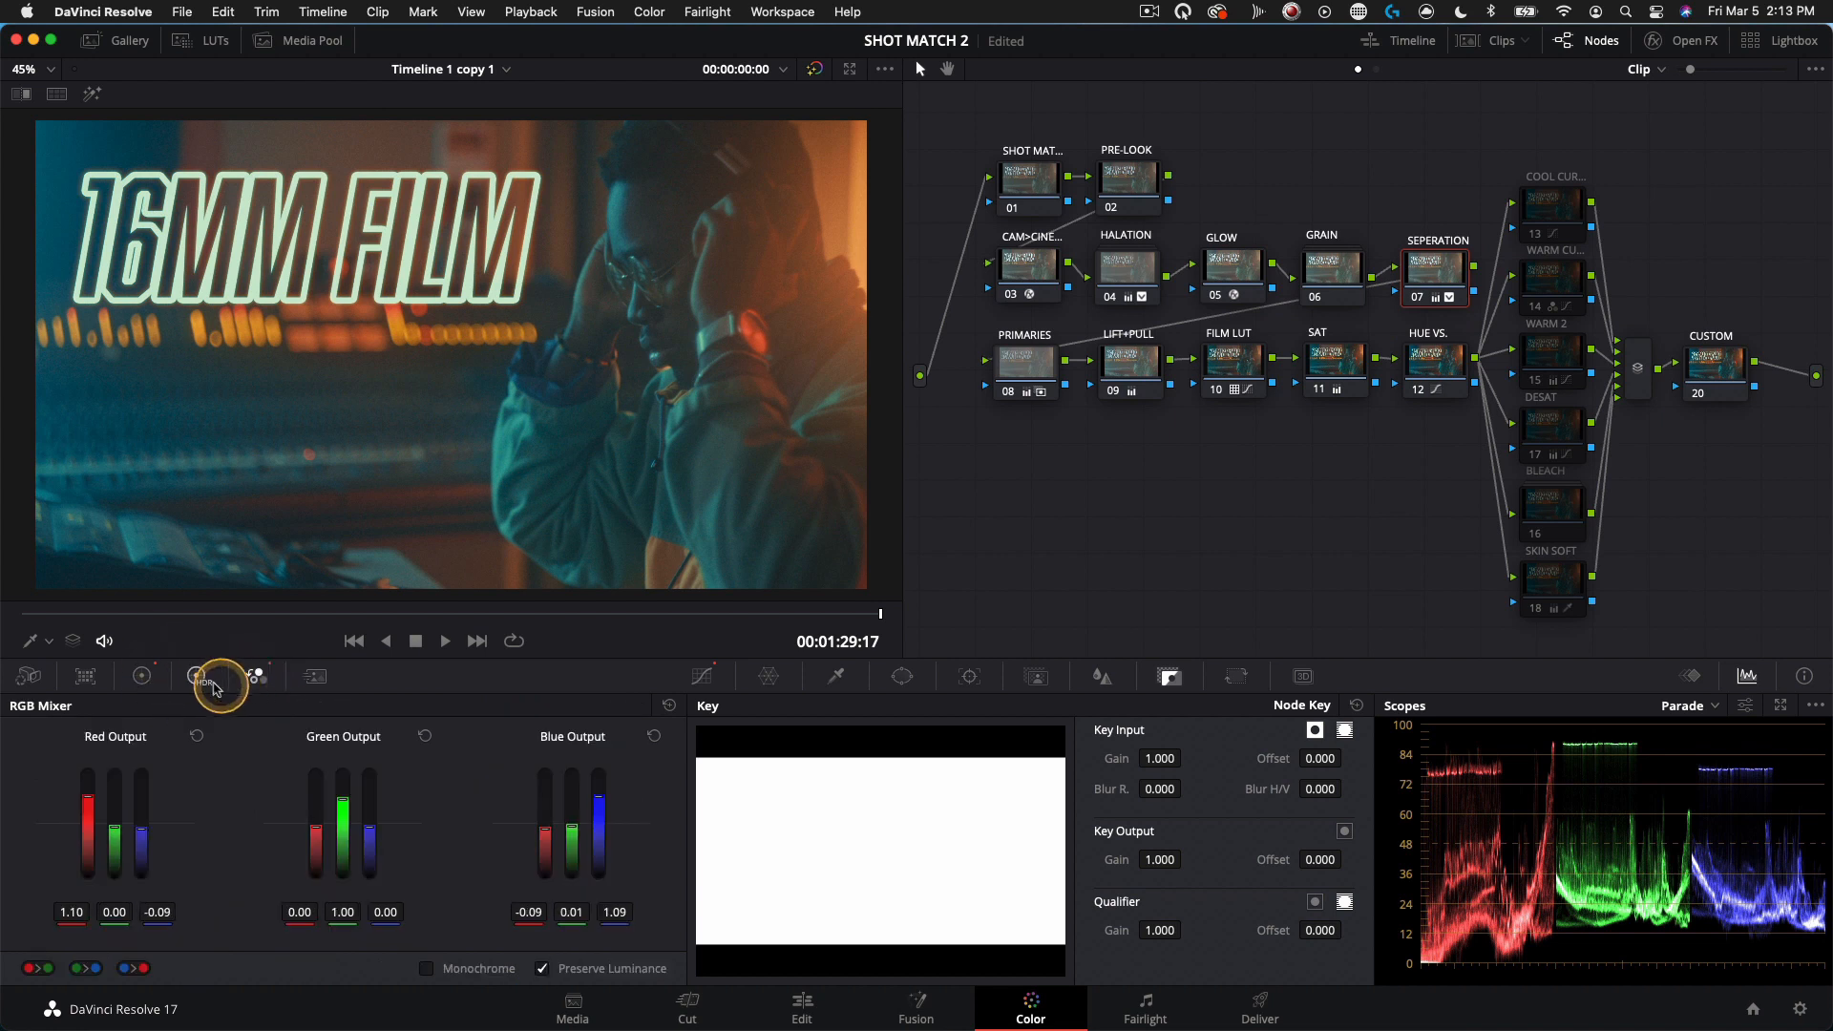
pyautogui.click(146, 680)
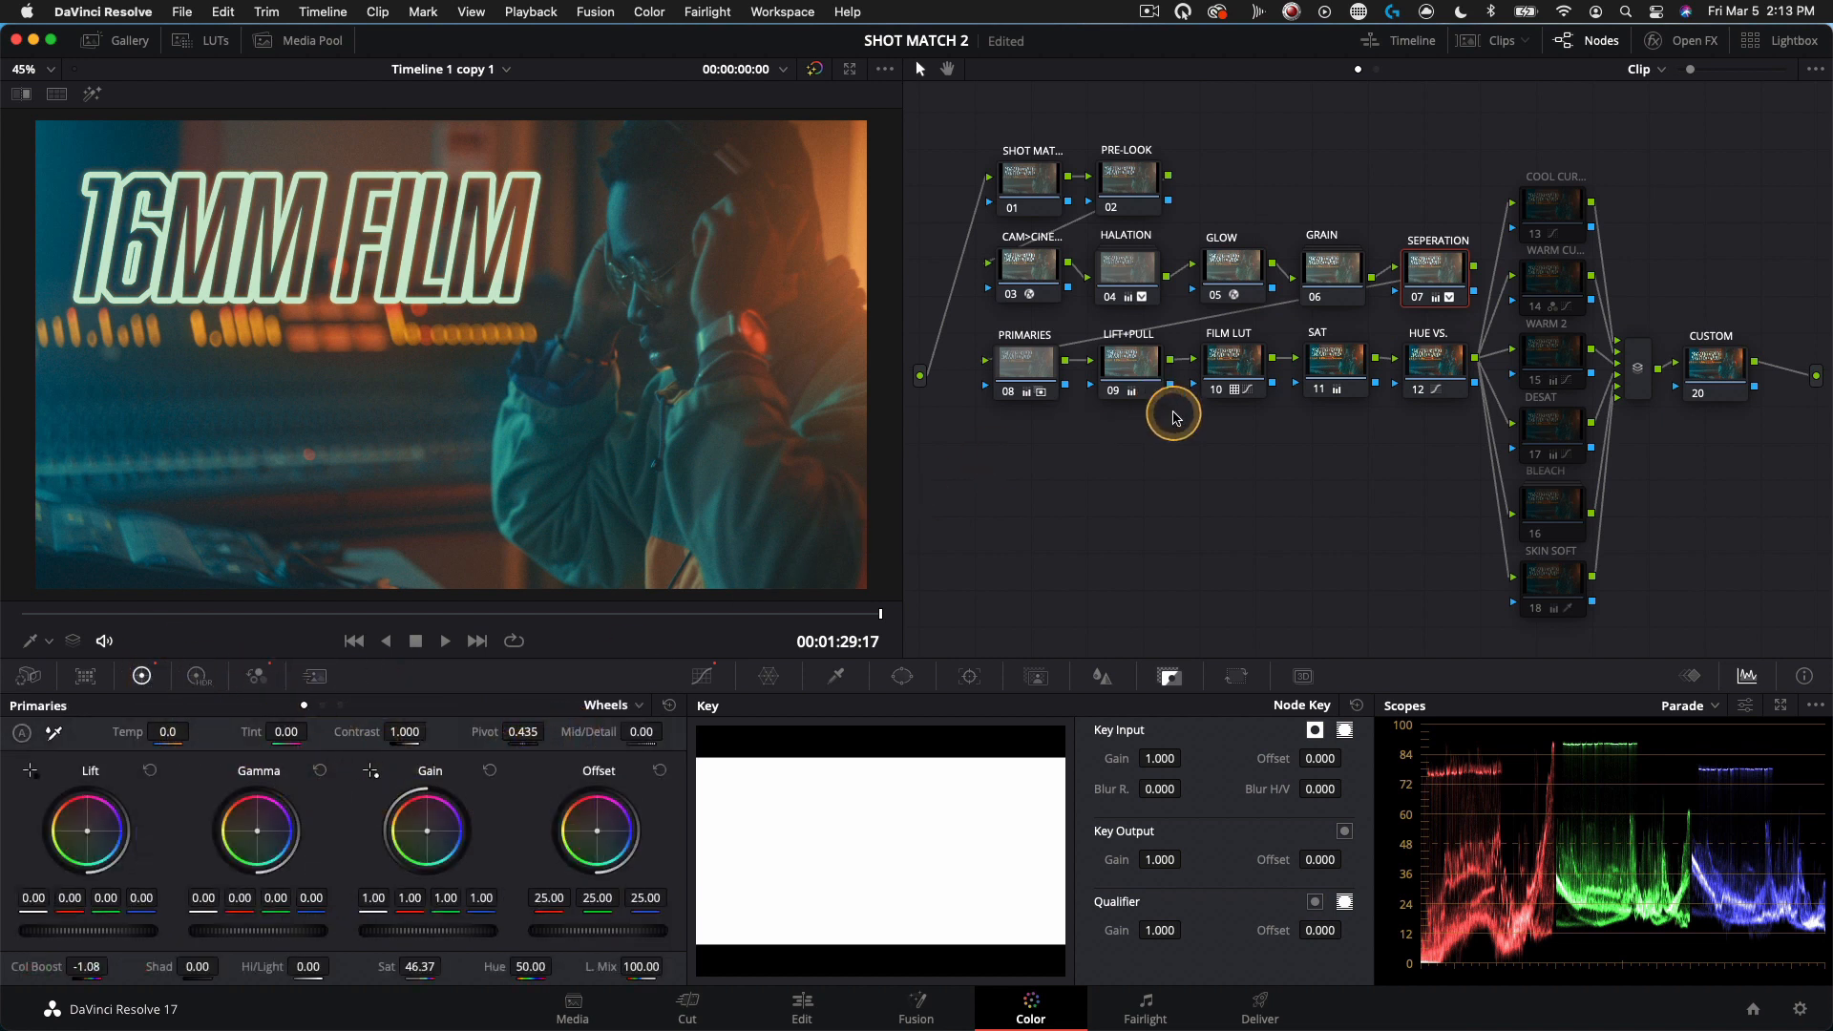
# Step: Compare the image with the PRIMARIES node disabled and enabled, and review the node's corrections and key output gain
pyautogui.click(1042, 370)
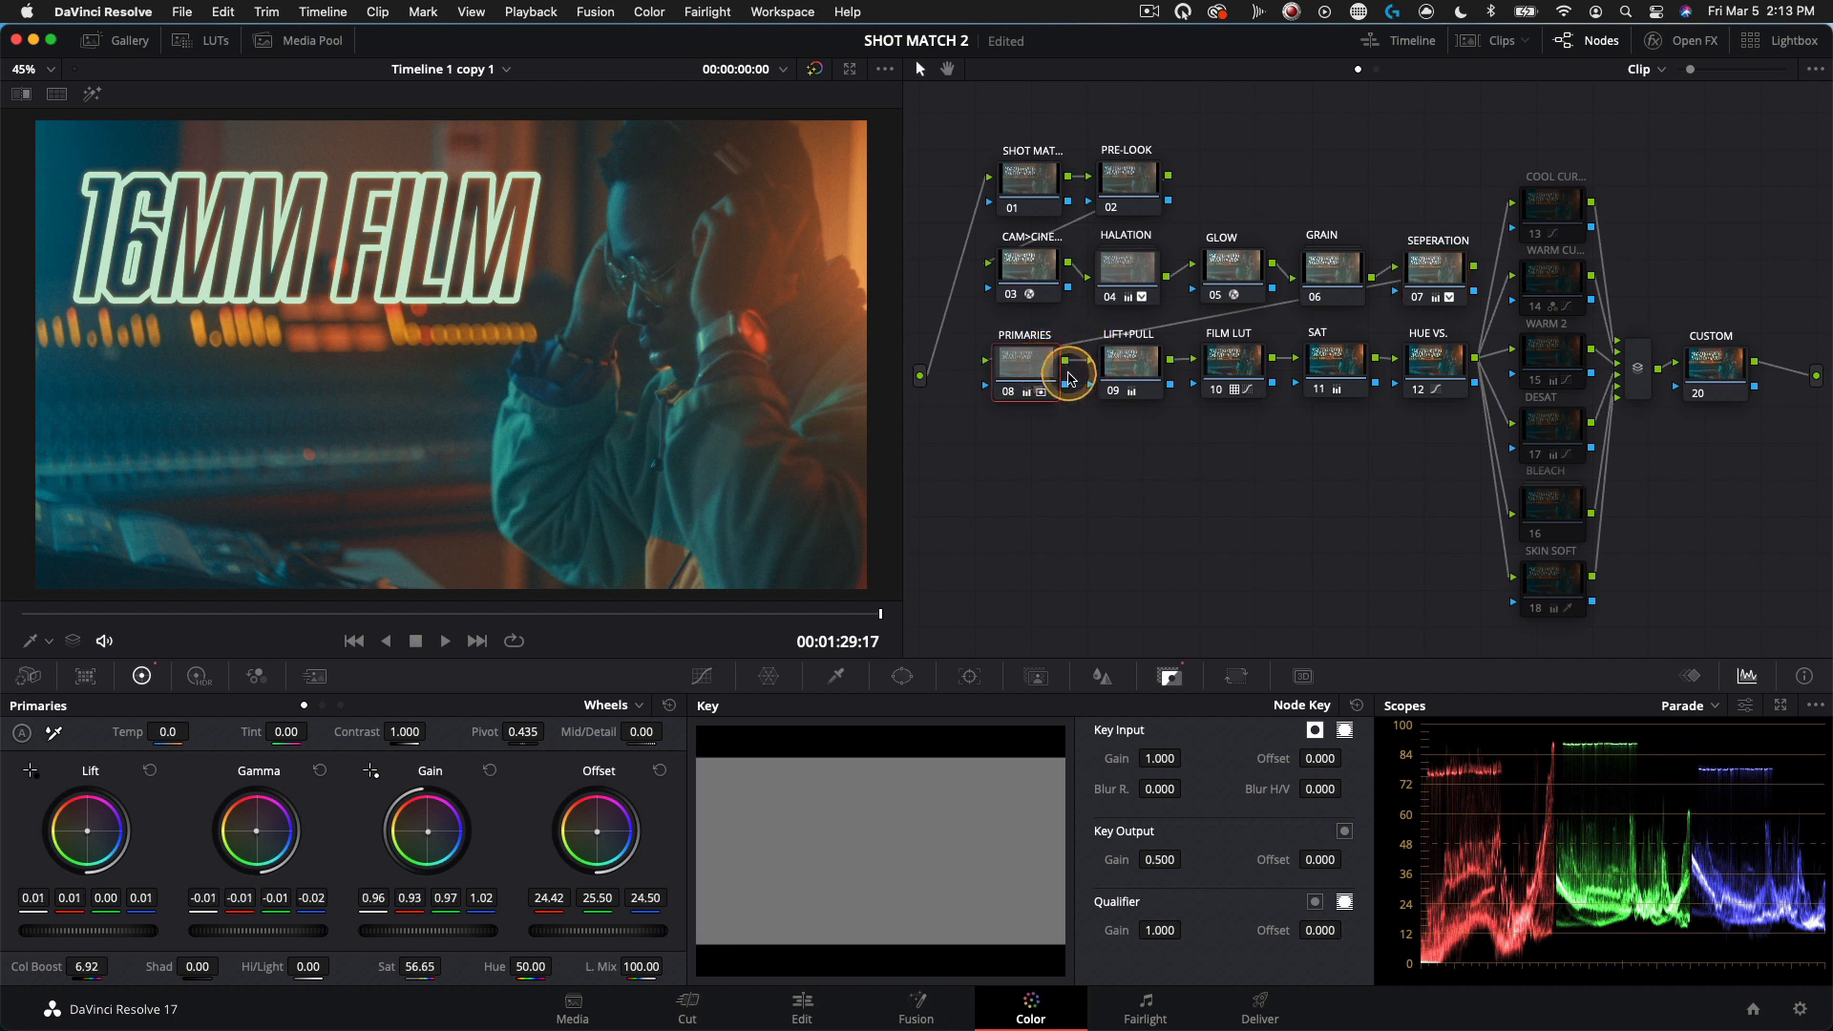
pyautogui.hotkey('ctrl', 'd')
pyautogui.hotkey('ctrl', 'd')
pyautogui.hotkey('ctrl', 'd')
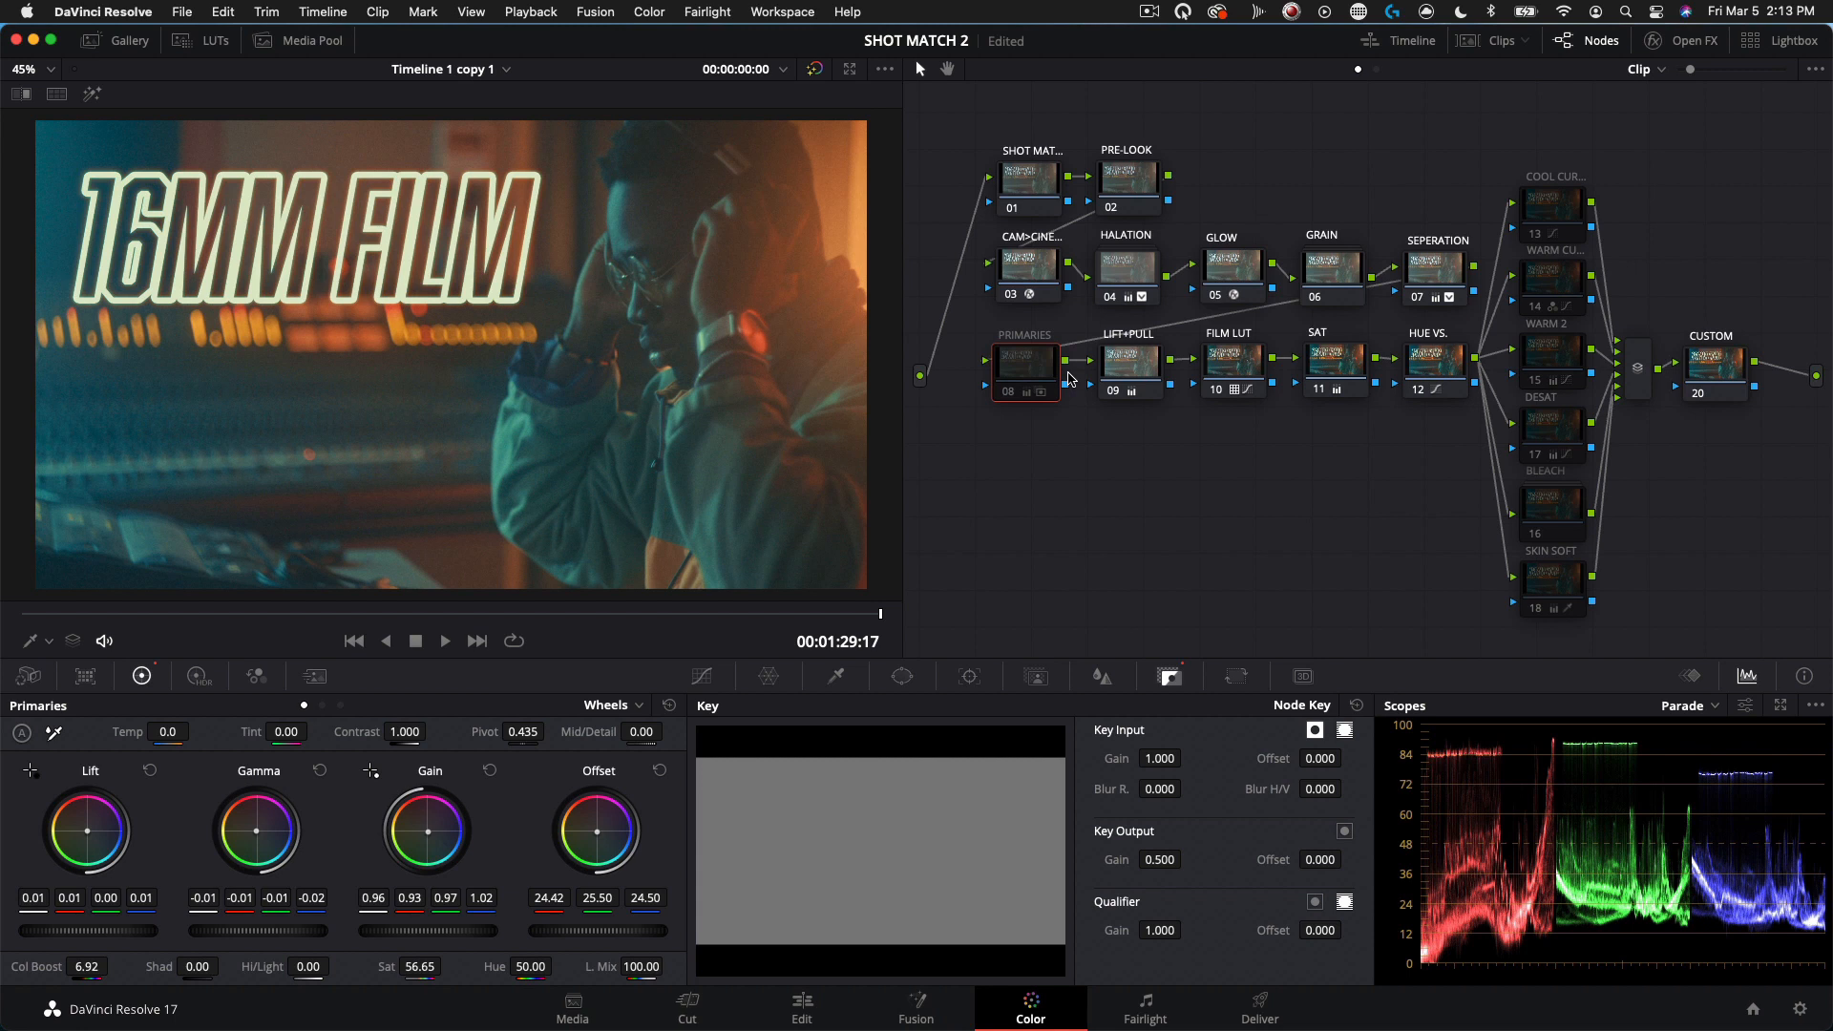
pyautogui.hotkey('ctrl', 'd')
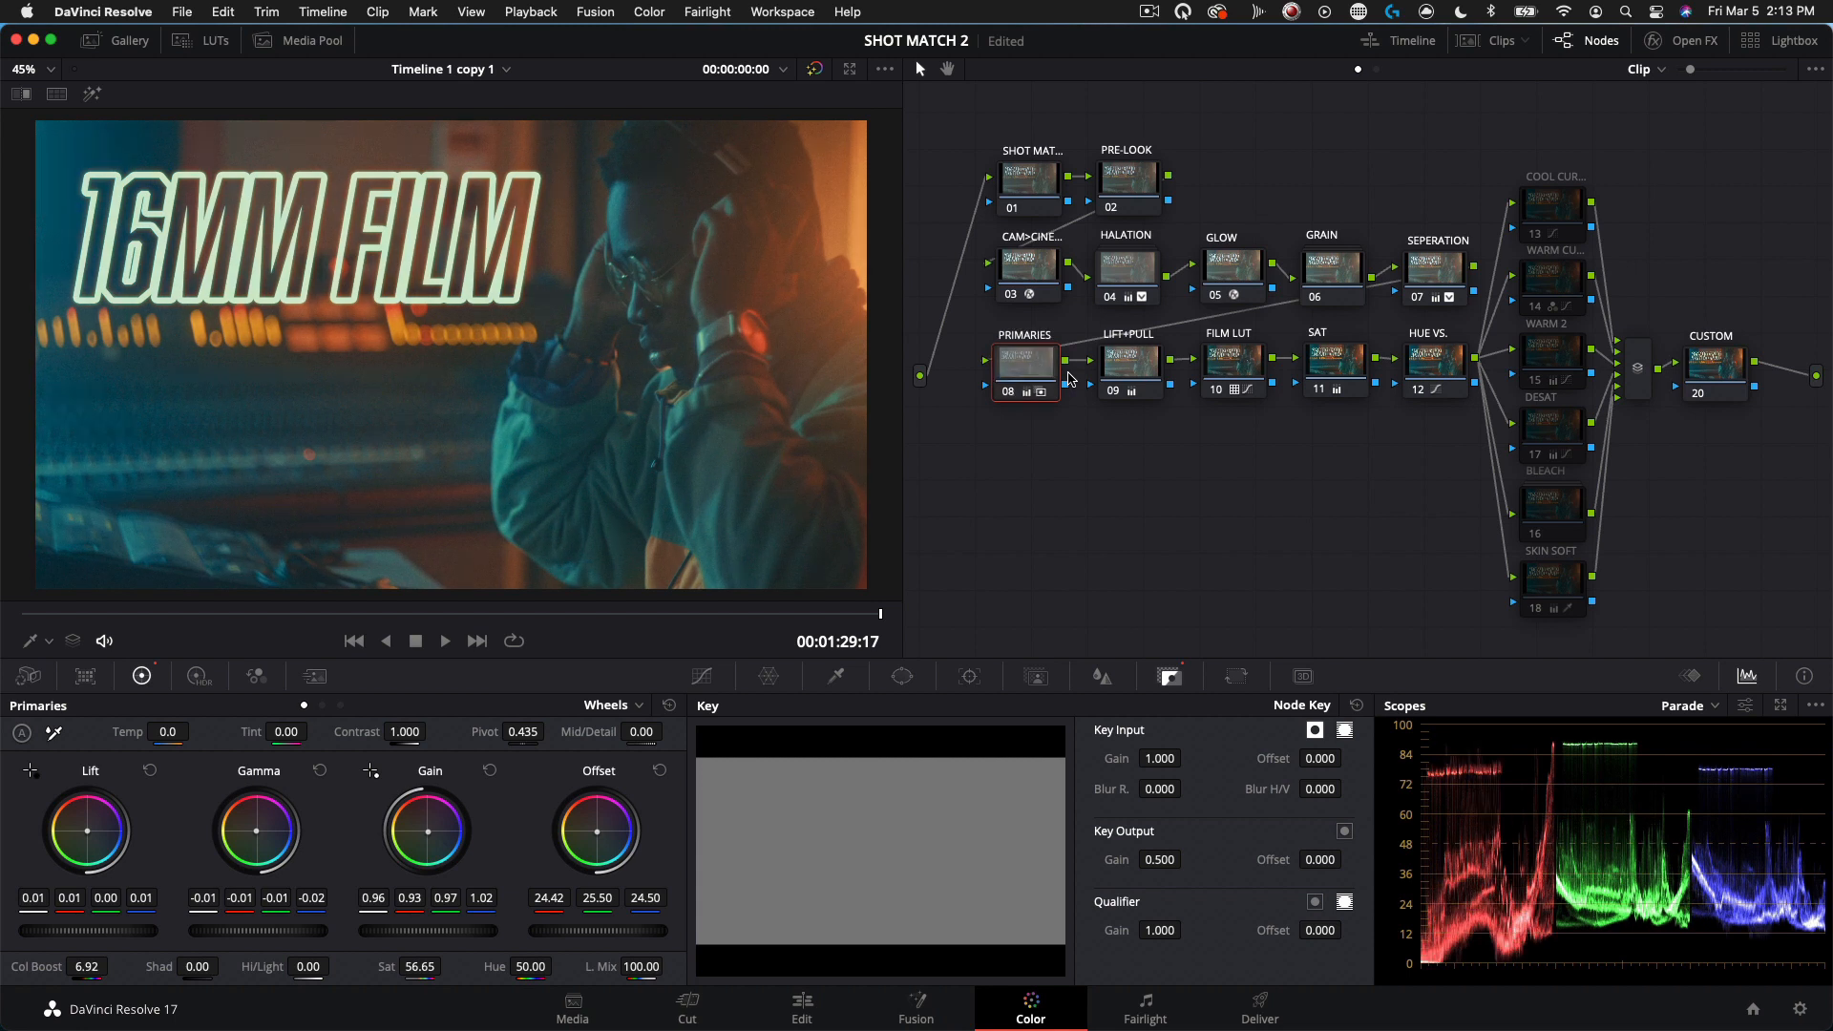
pyautogui.click(1031, 337)
pyautogui.moveTo(1055, 353)
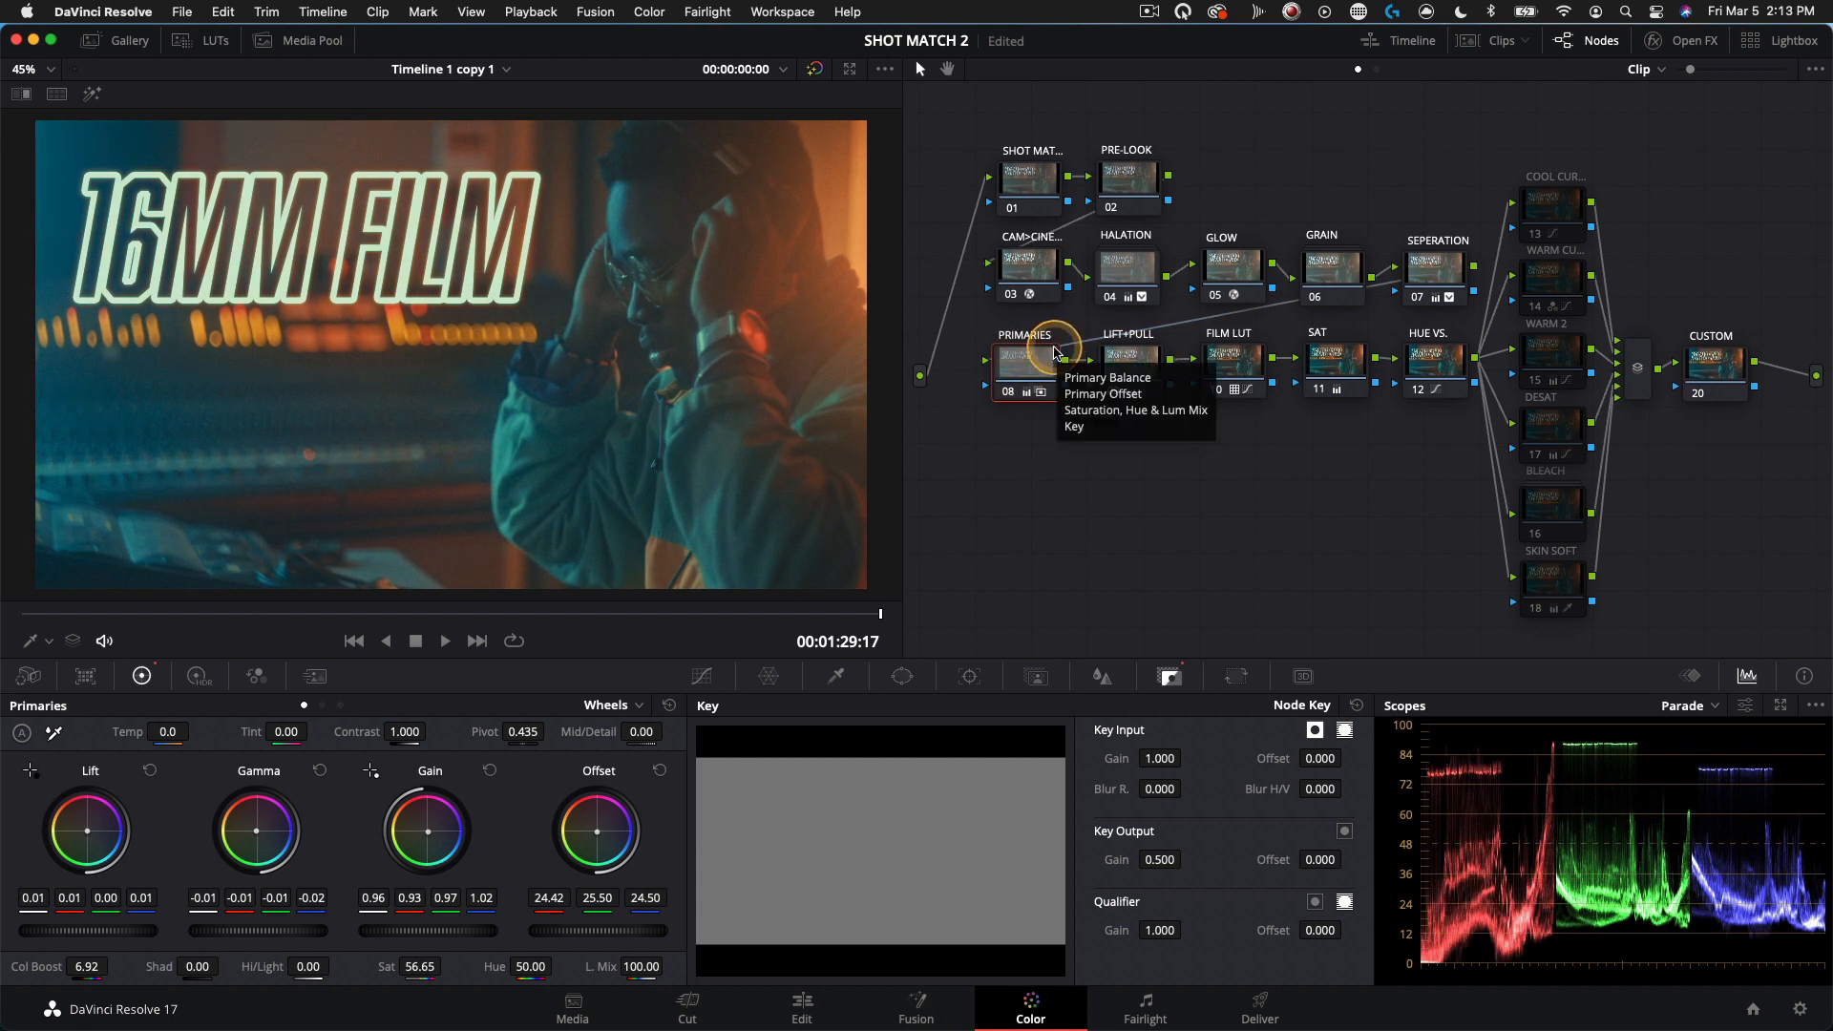
pyautogui.click(1023, 387)
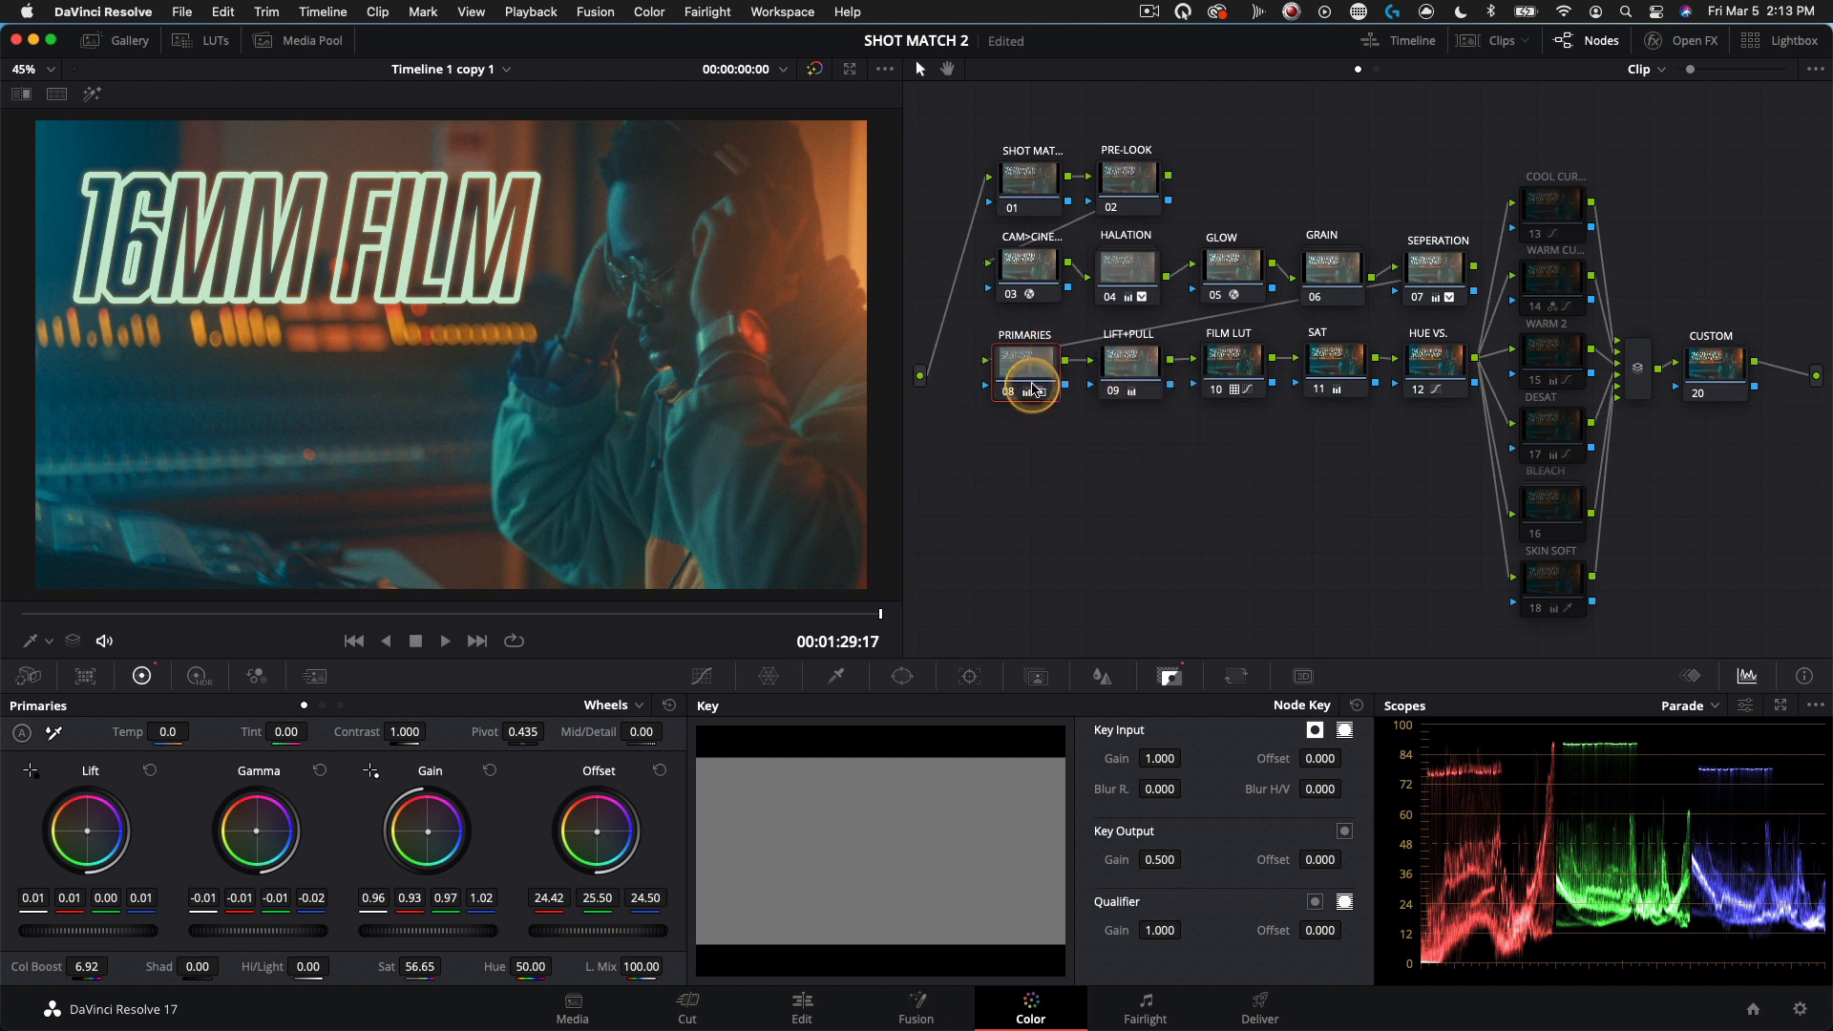
pyautogui.click(1027, 399)
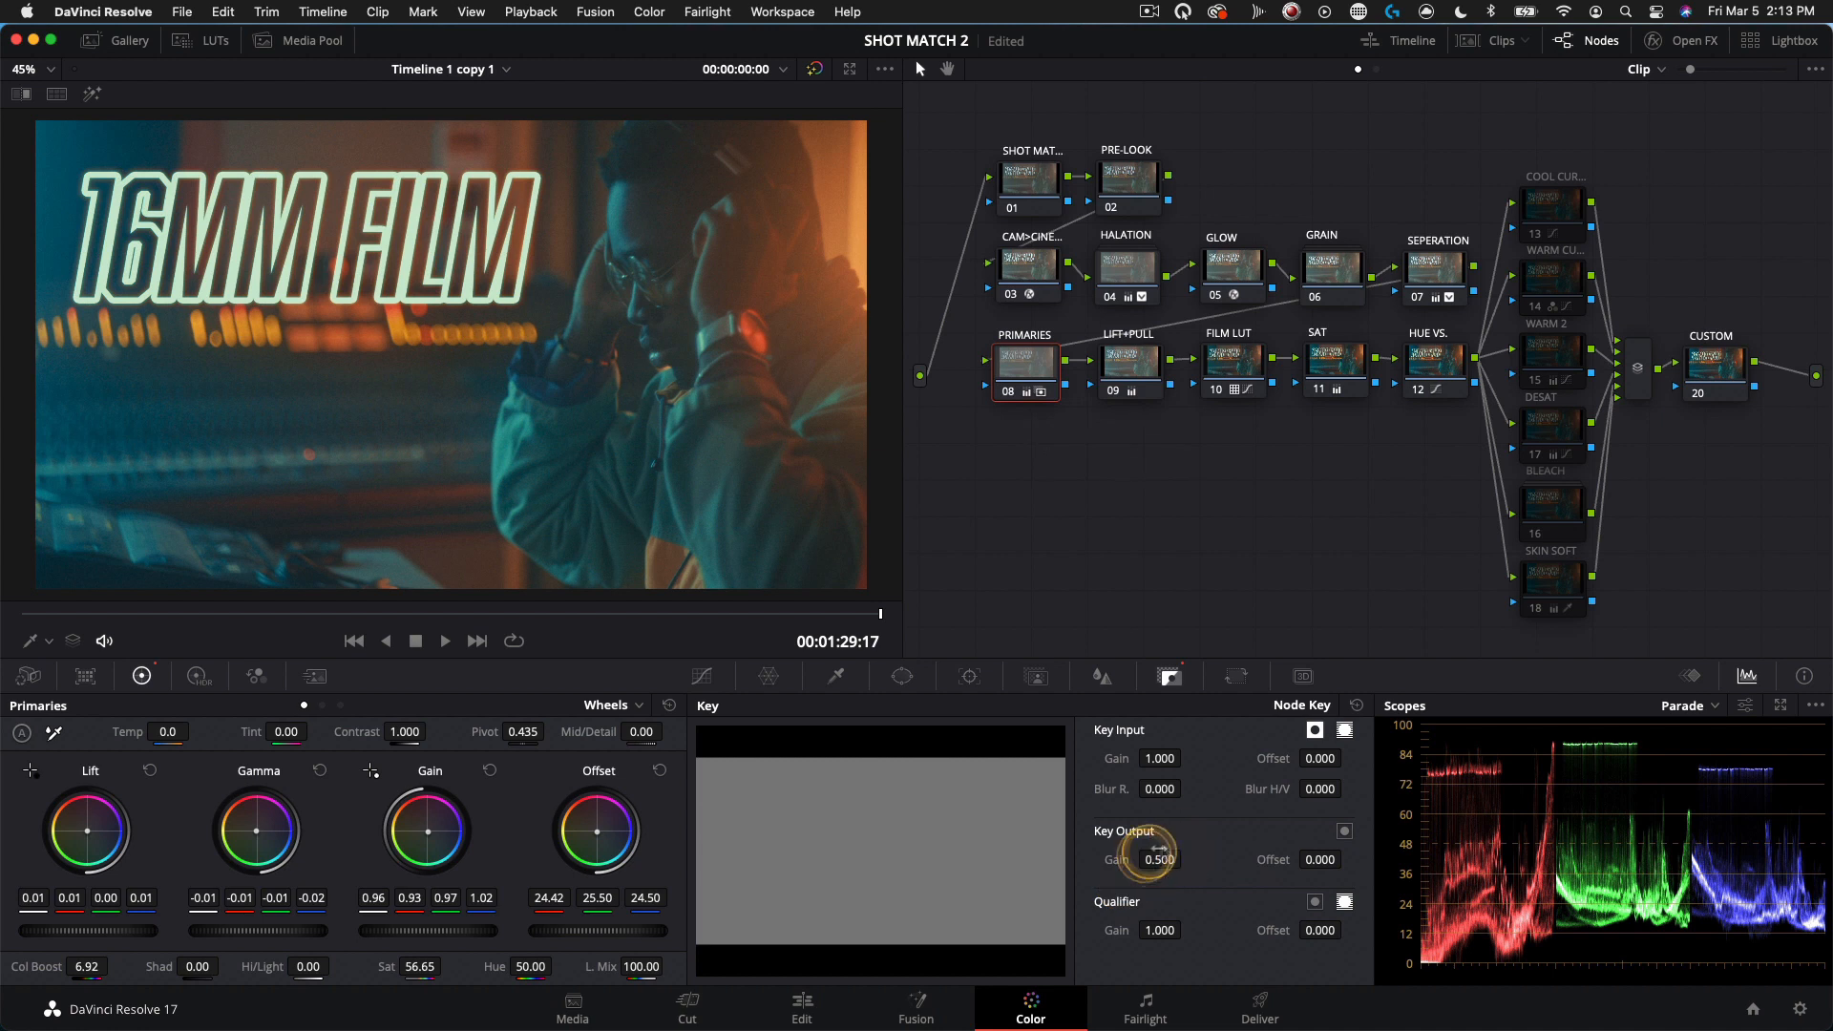
# Step: Raise the PRIMARIES node's key output gain to 0.974
pyautogui.moveTo(1119, 859)
pyautogui.mouseDown()
pyautogui.moveTo(1280, 860)
pyautogui.moveTo(1111, 864)
pyautogui.mouseUp()
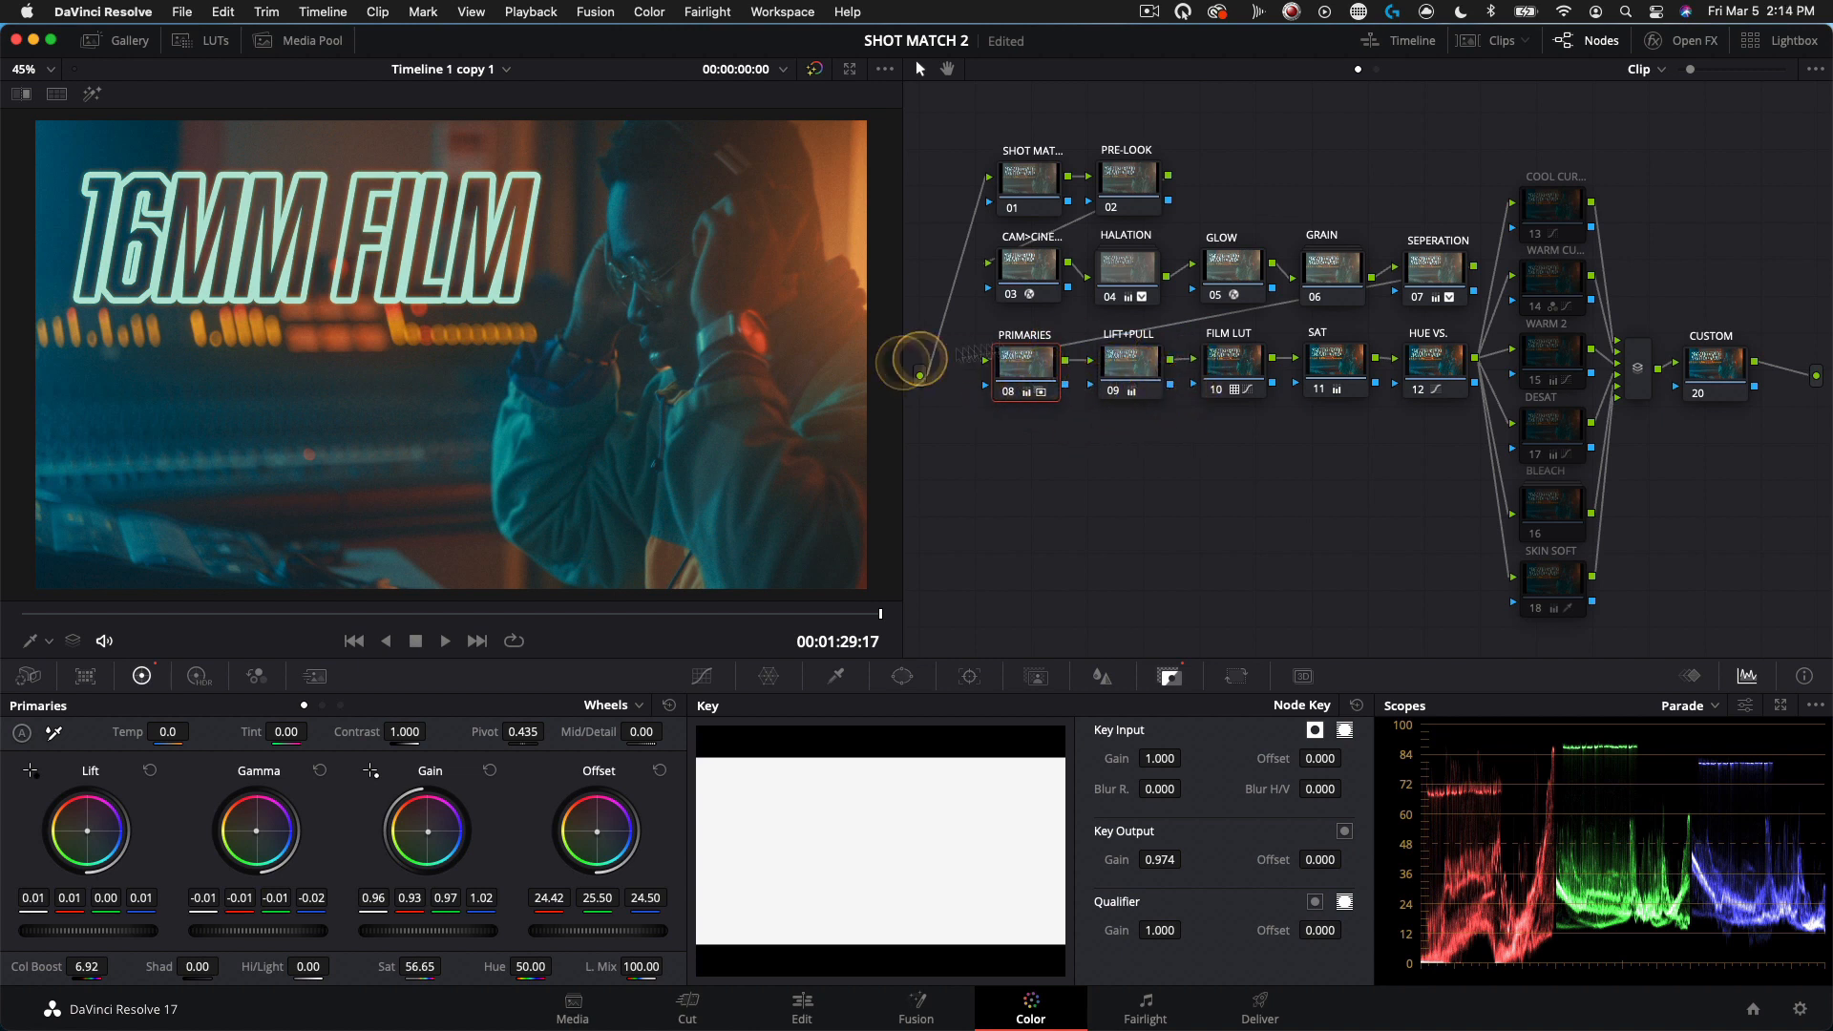
# Step: Compare the image with the LIFT+PULL node disabled and enabled, and review the node's primaries values
pyautogui.click(1112, 392)
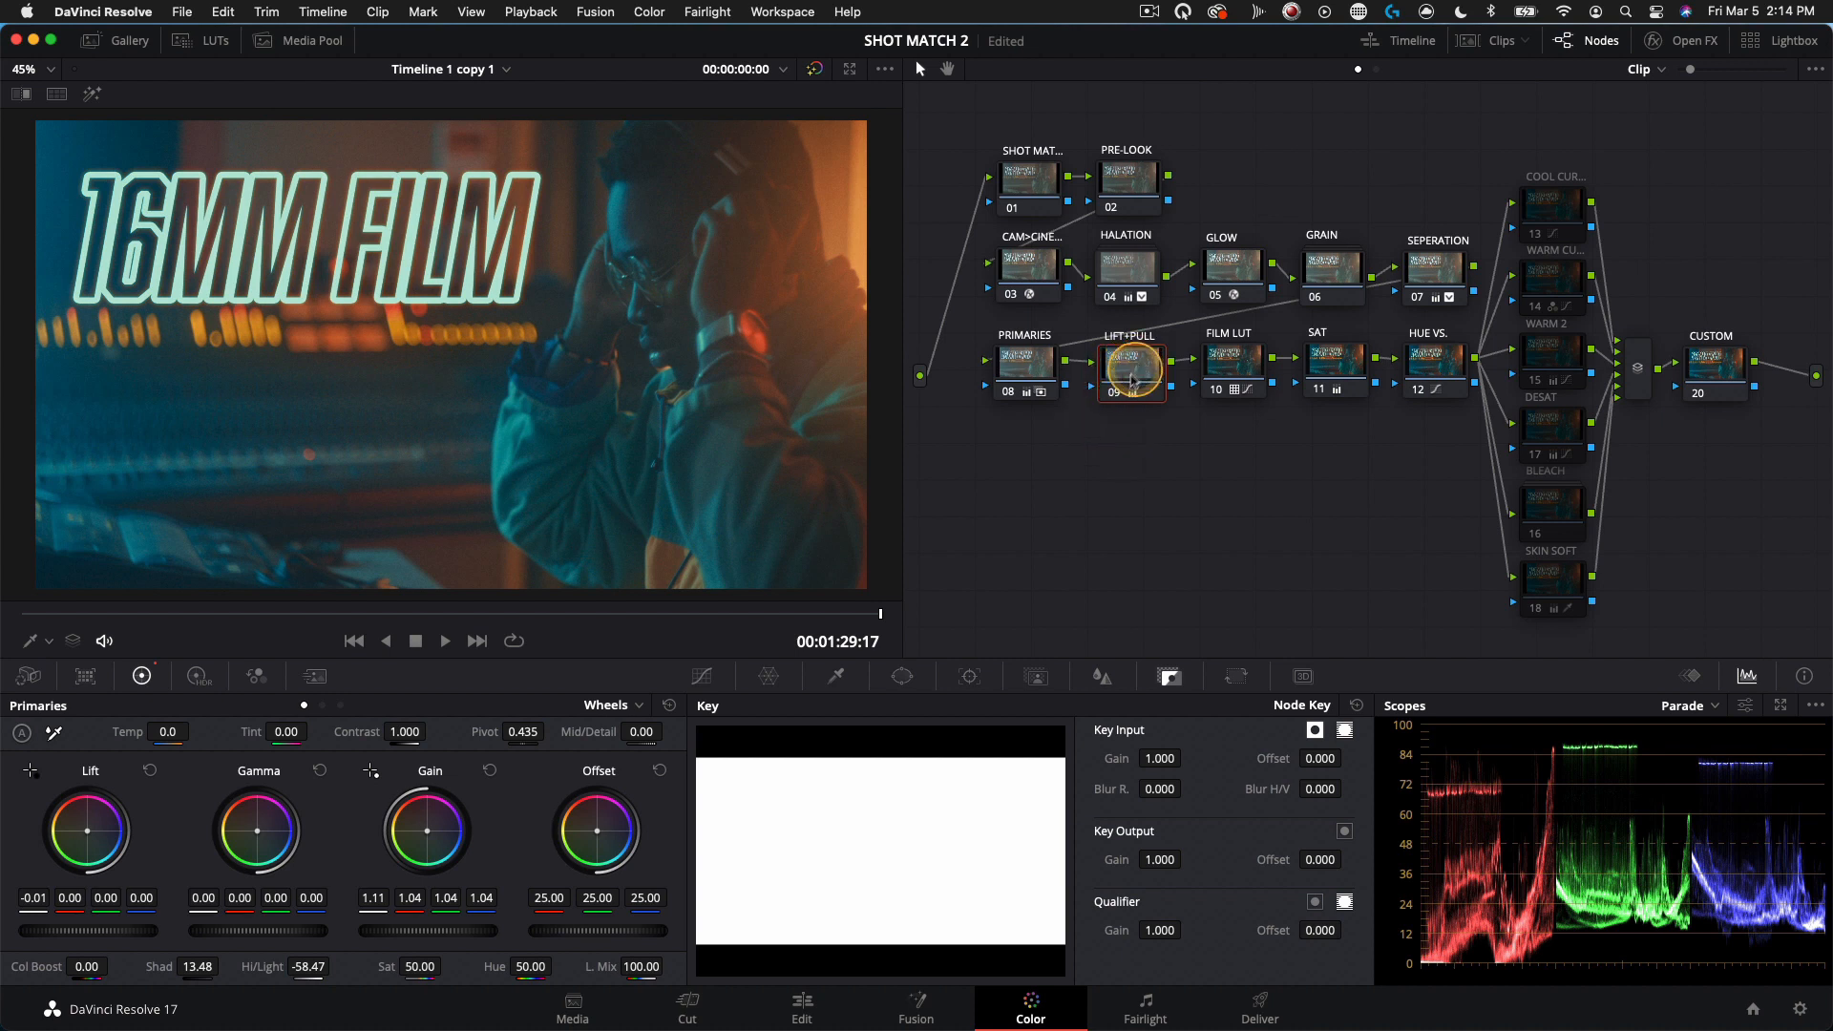
pyautogui.hotkey('ctrl', 'd')
pyautogui.hotkey('ctrl', 'd')
pyautogui.hotkey('ctrl', 'd')
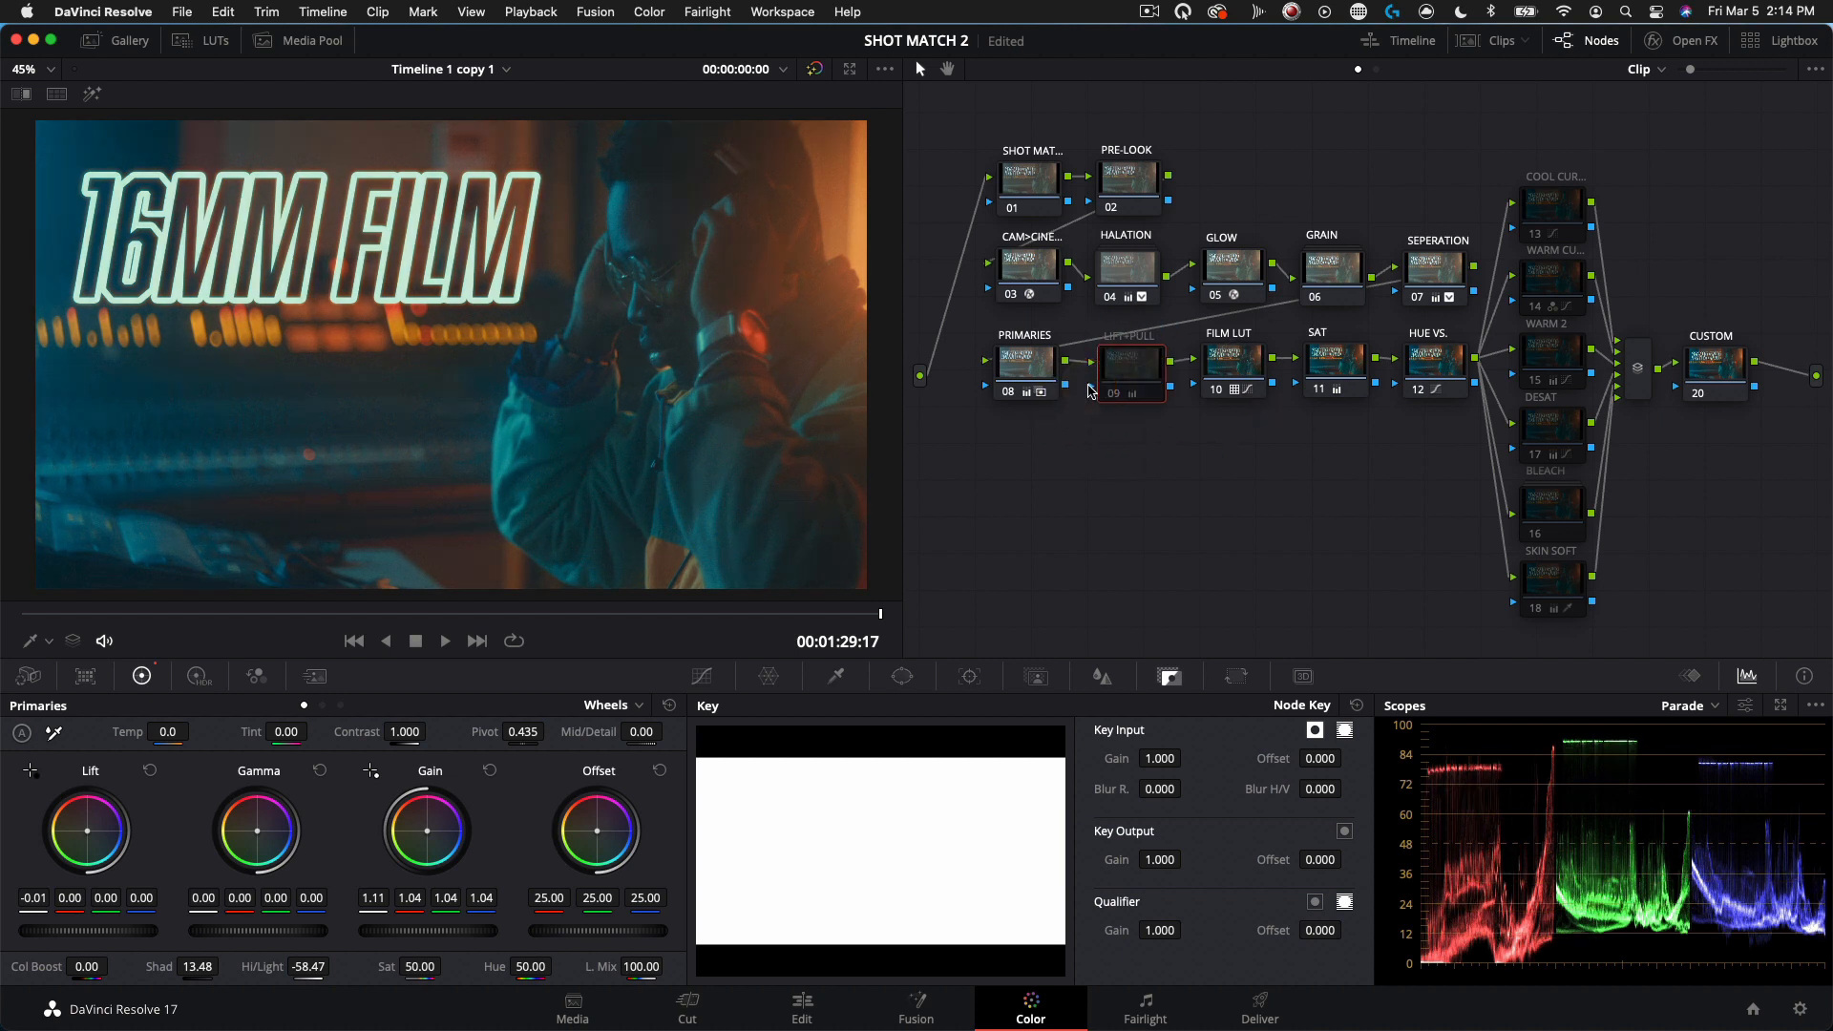
pyautogui.hotkey('ctrl', 'd')
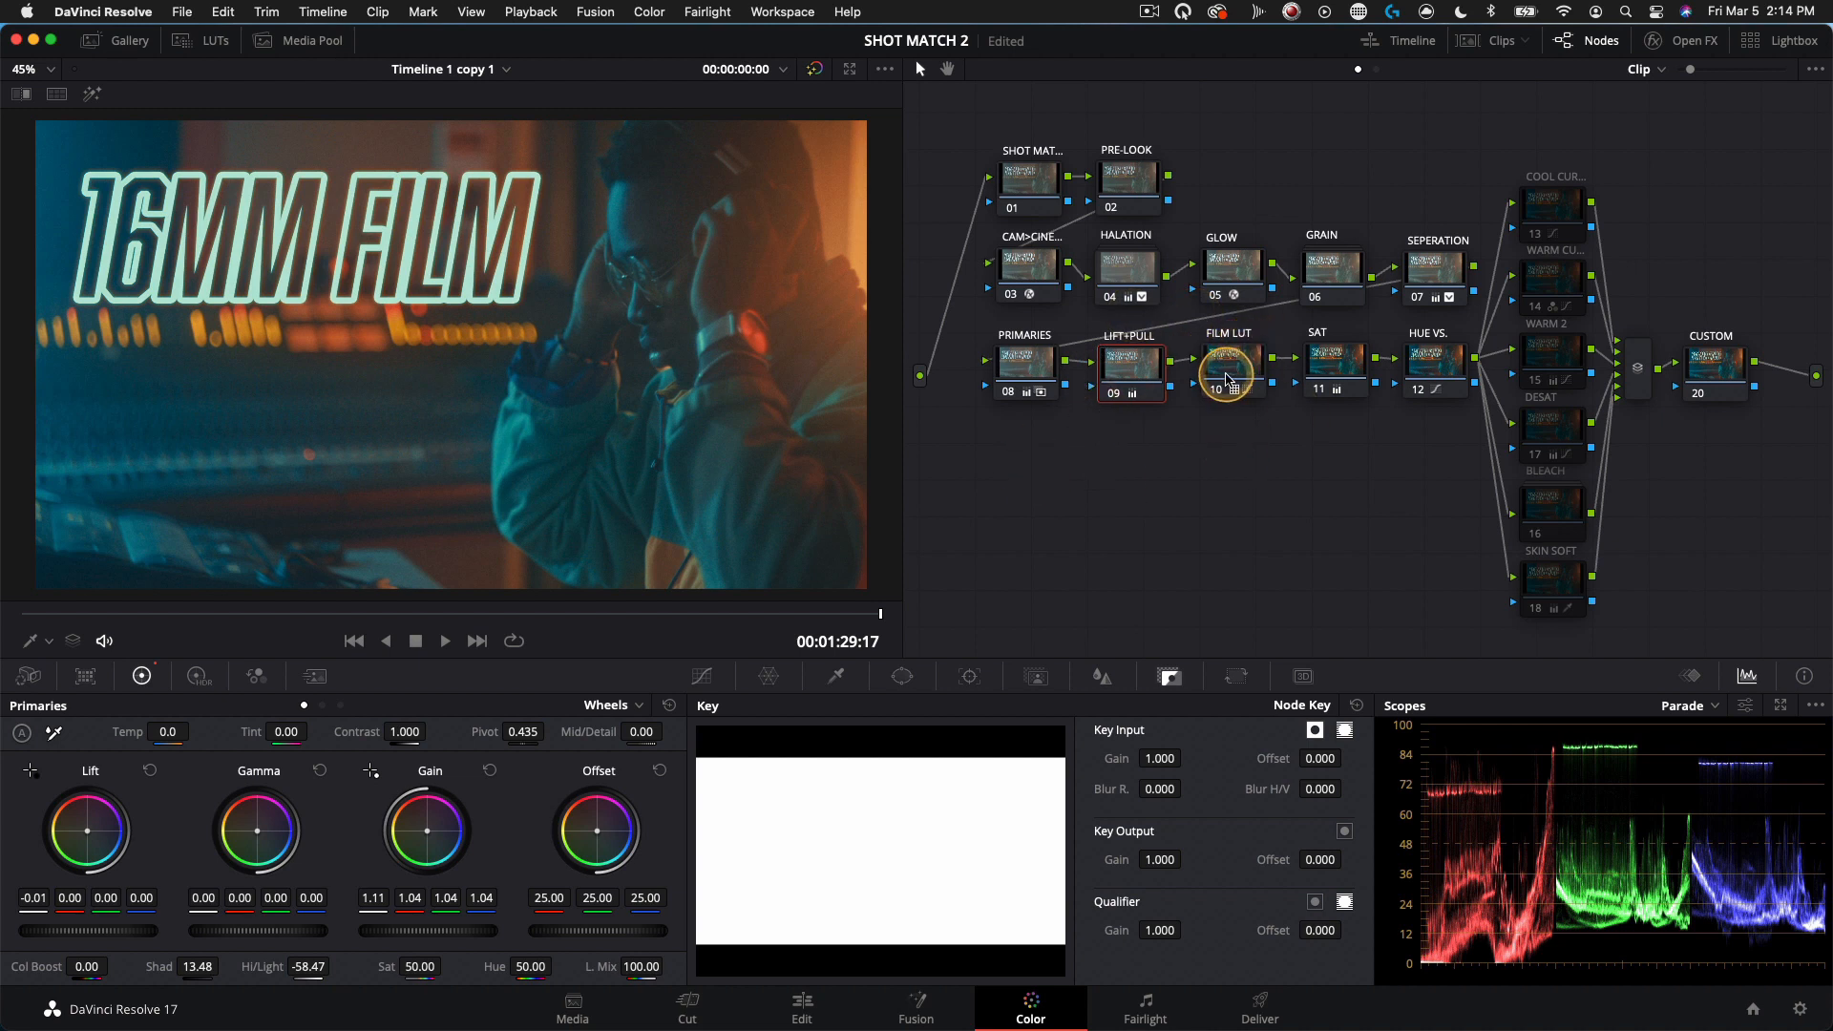
# Step: Compare the image with the FILM LUT node disabled and enabled, and review the node's custom curves
pyautogui.click(1223, 380)
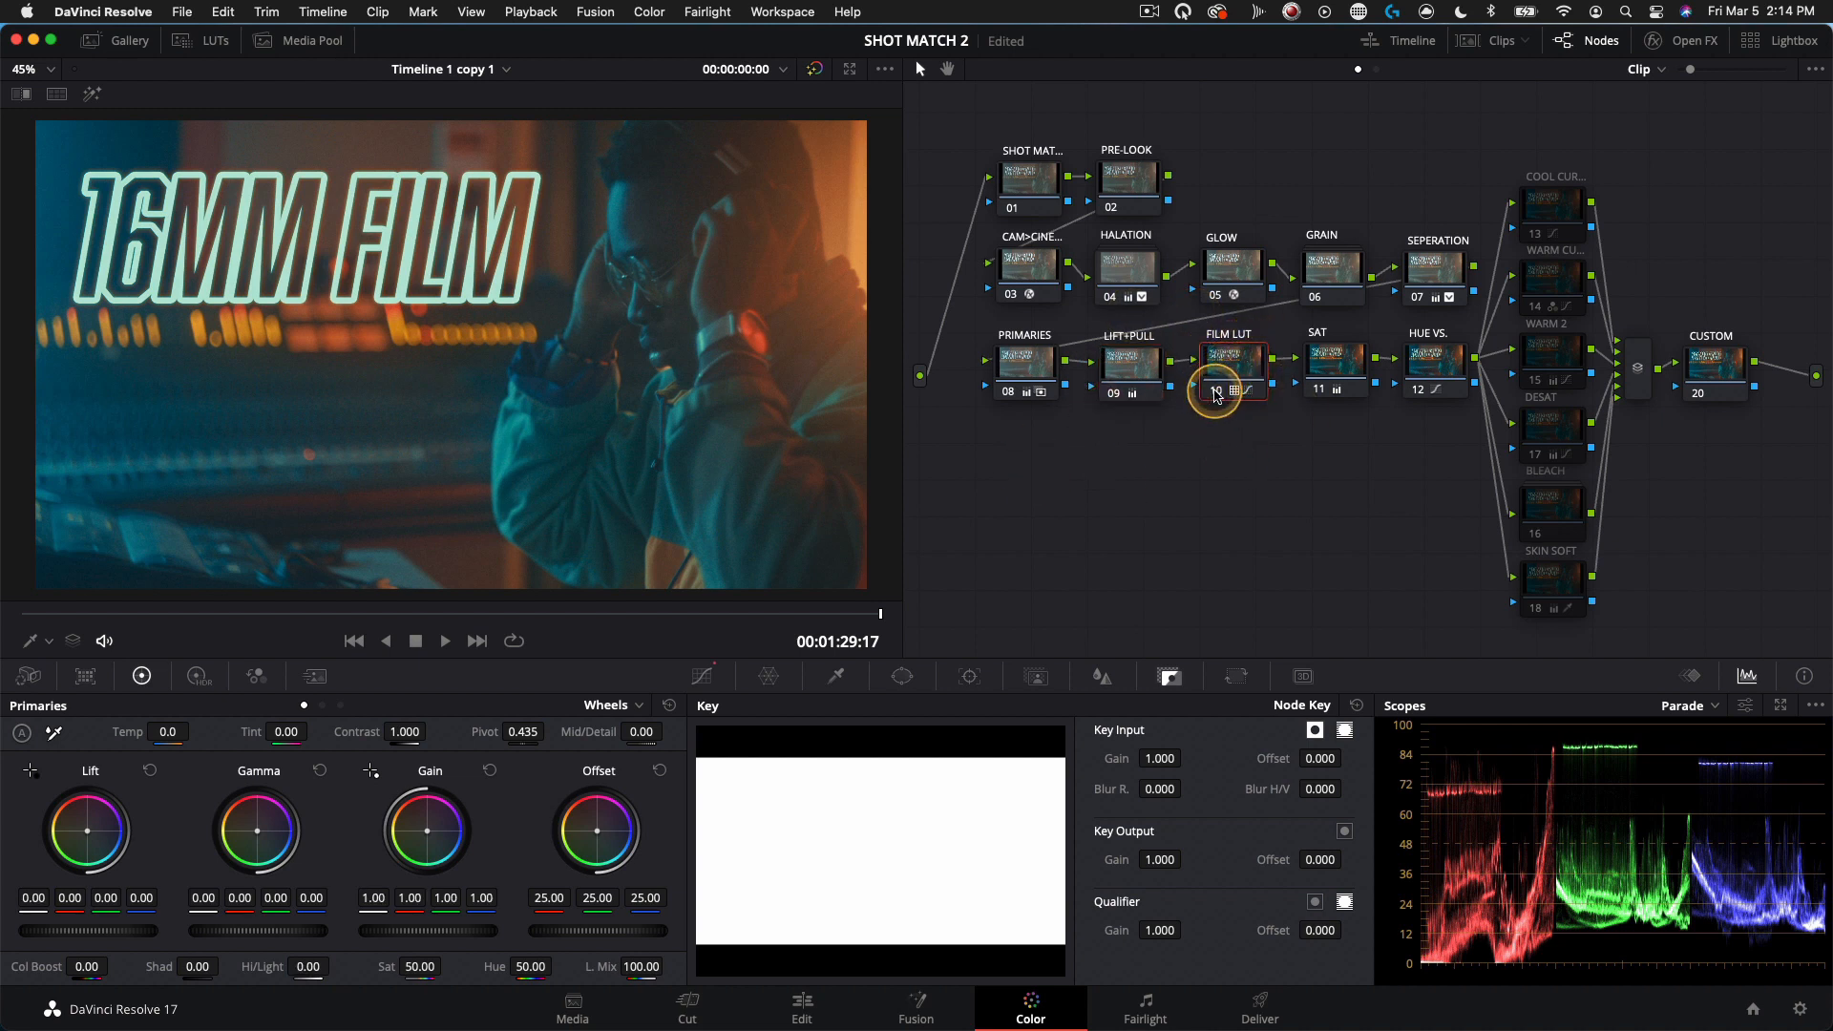
pyautogui.hotkey('ctrl', 'd')
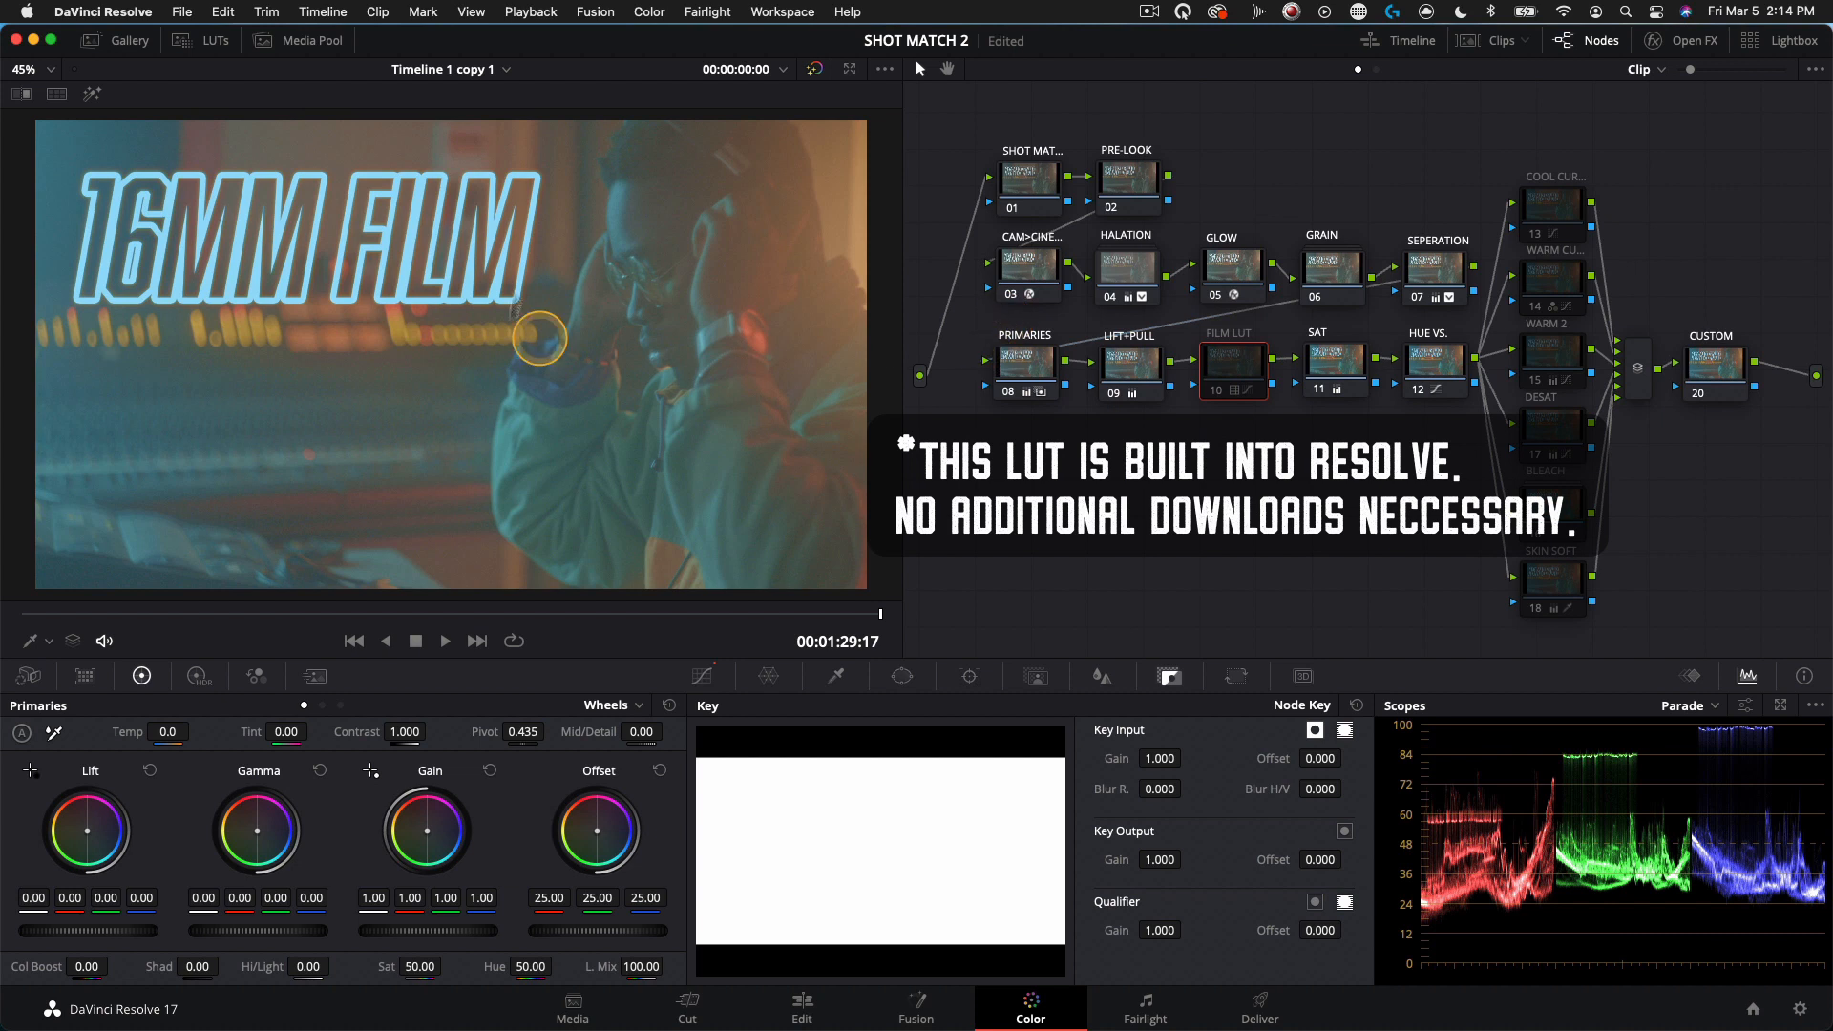
pyautogui.click(1214, 391)
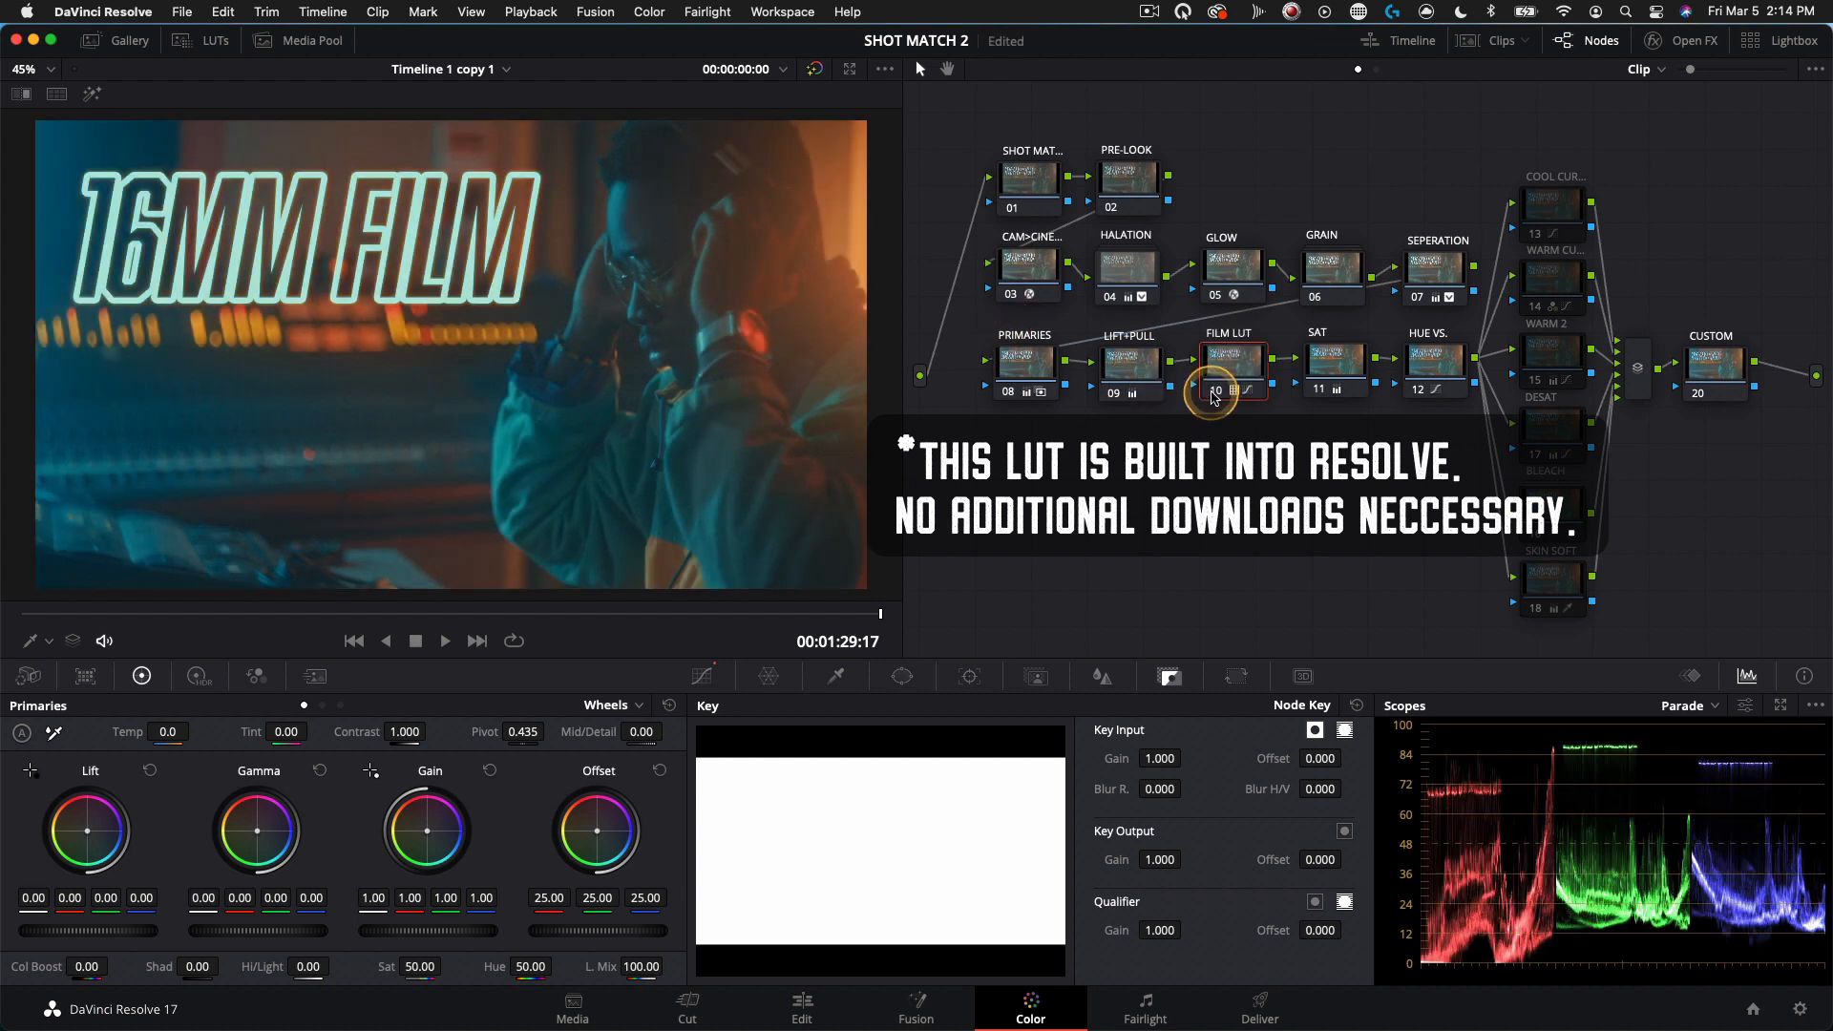
pyautogui.click(701, 676)
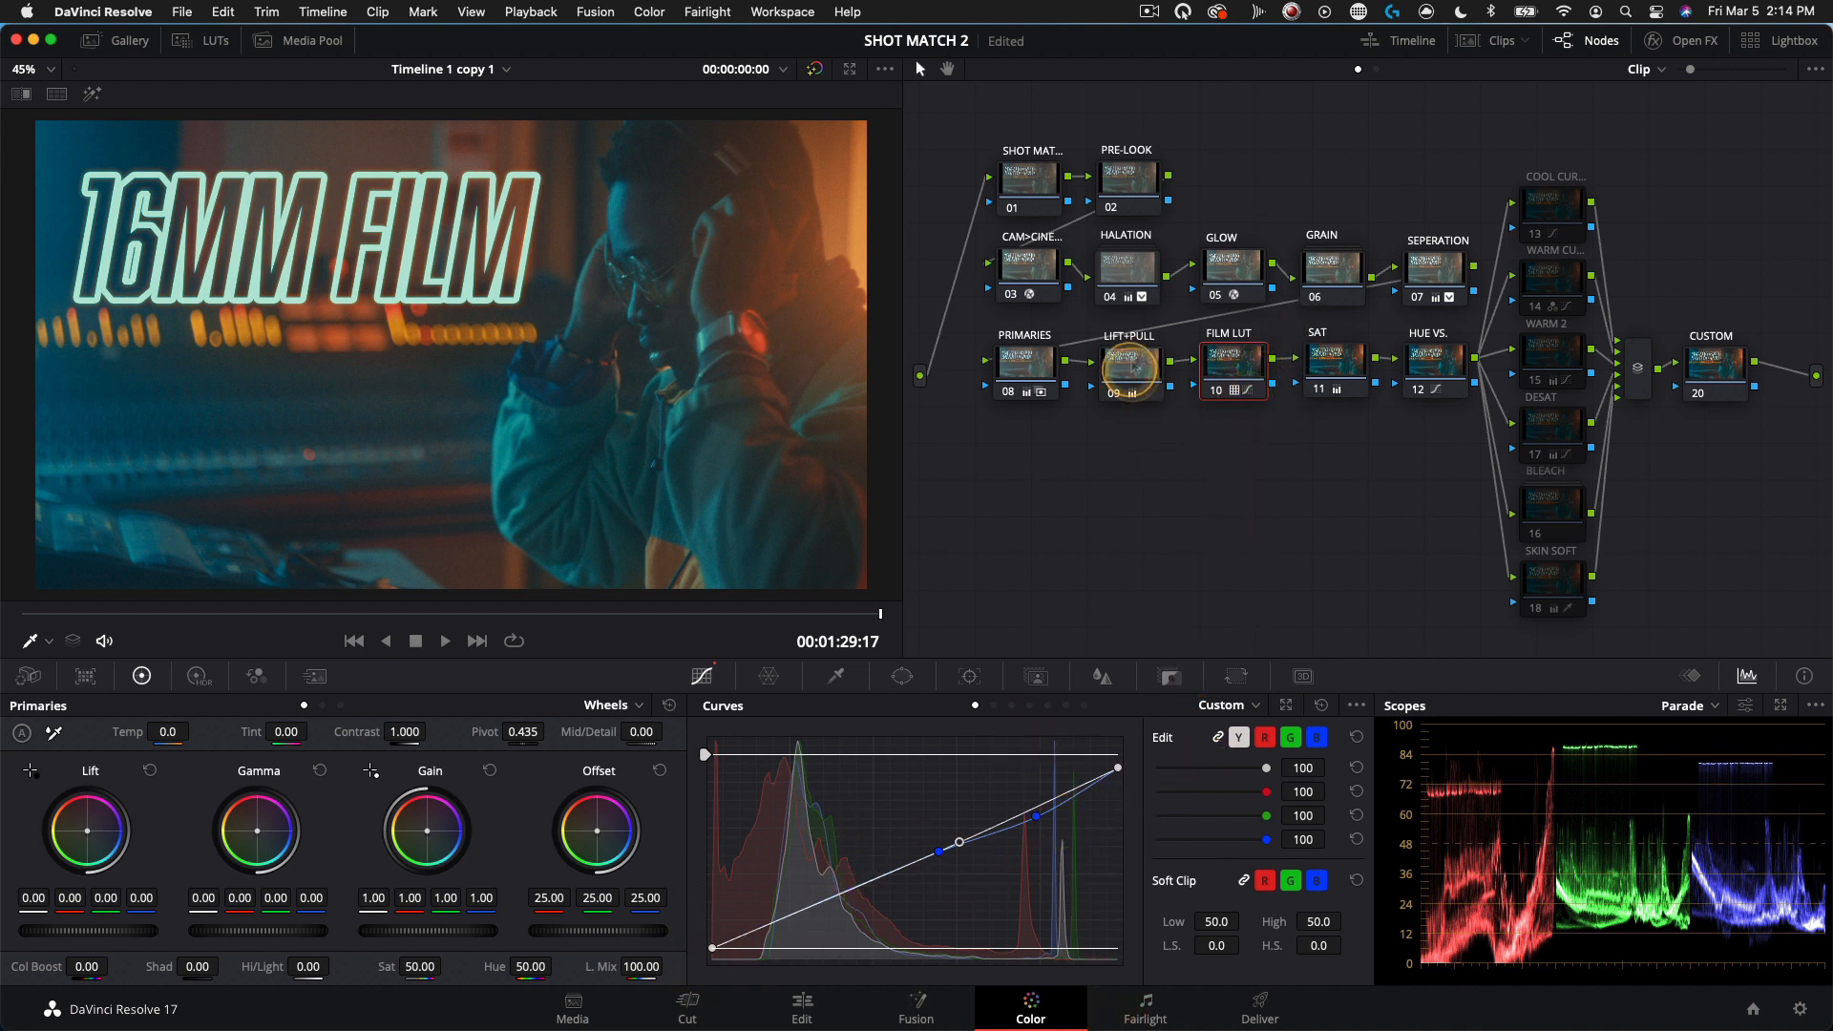
pyautogui.click(1213, 389)
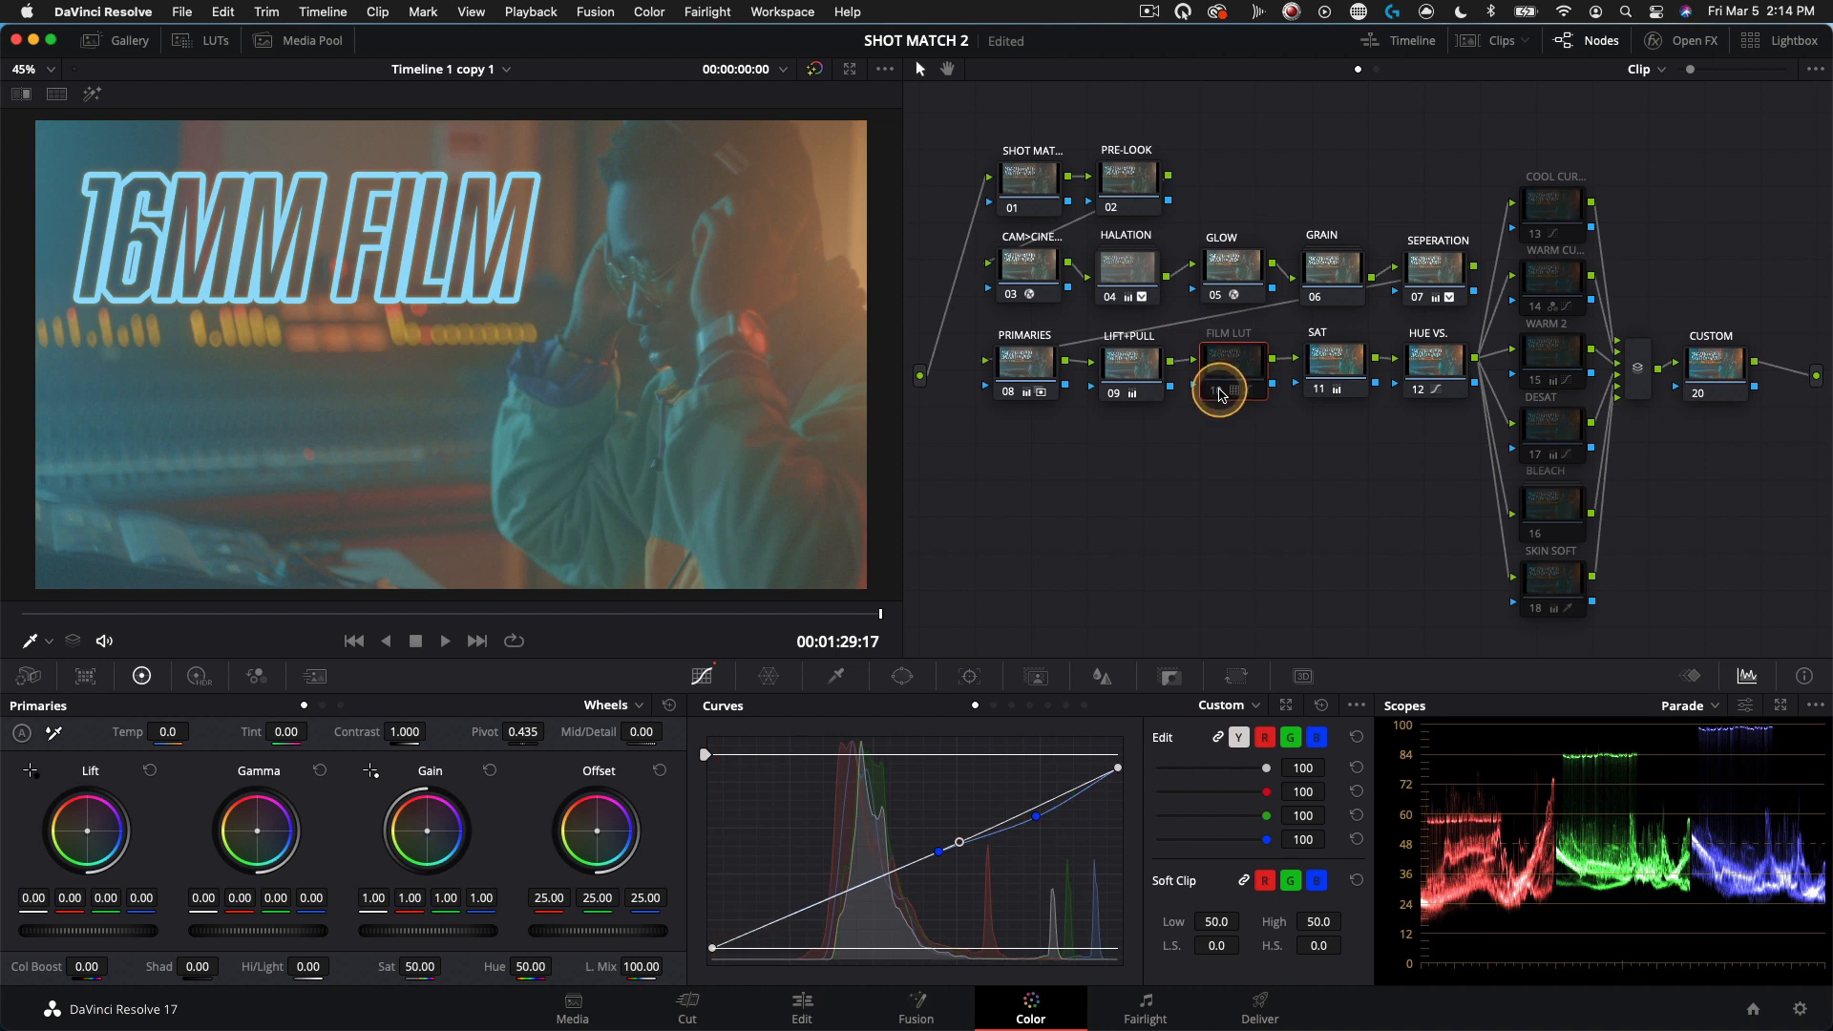
pyautogui.click(1214, 390)
# Step: Review the SAT node's color boost and saturation, and compare the image with the HUE VS. node disabled and enabled
pyautogui.click(1339, 363)
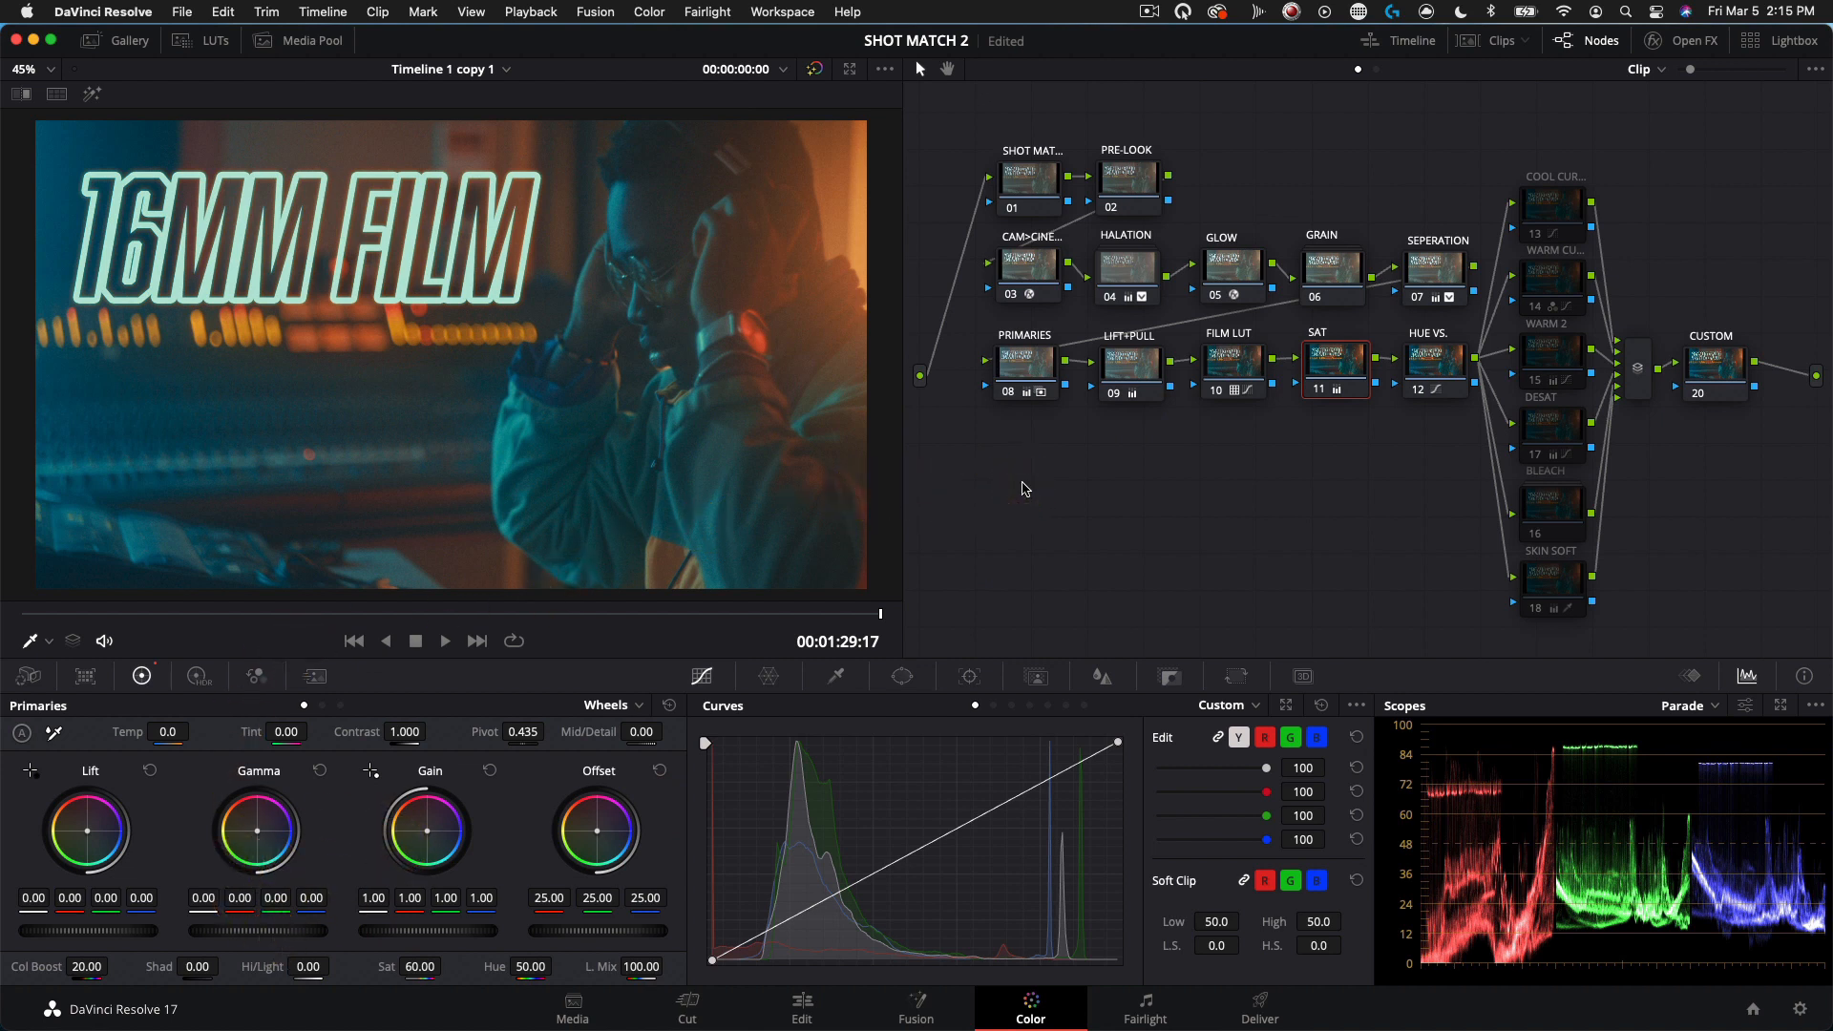
pyautogui.click(1437, 377)
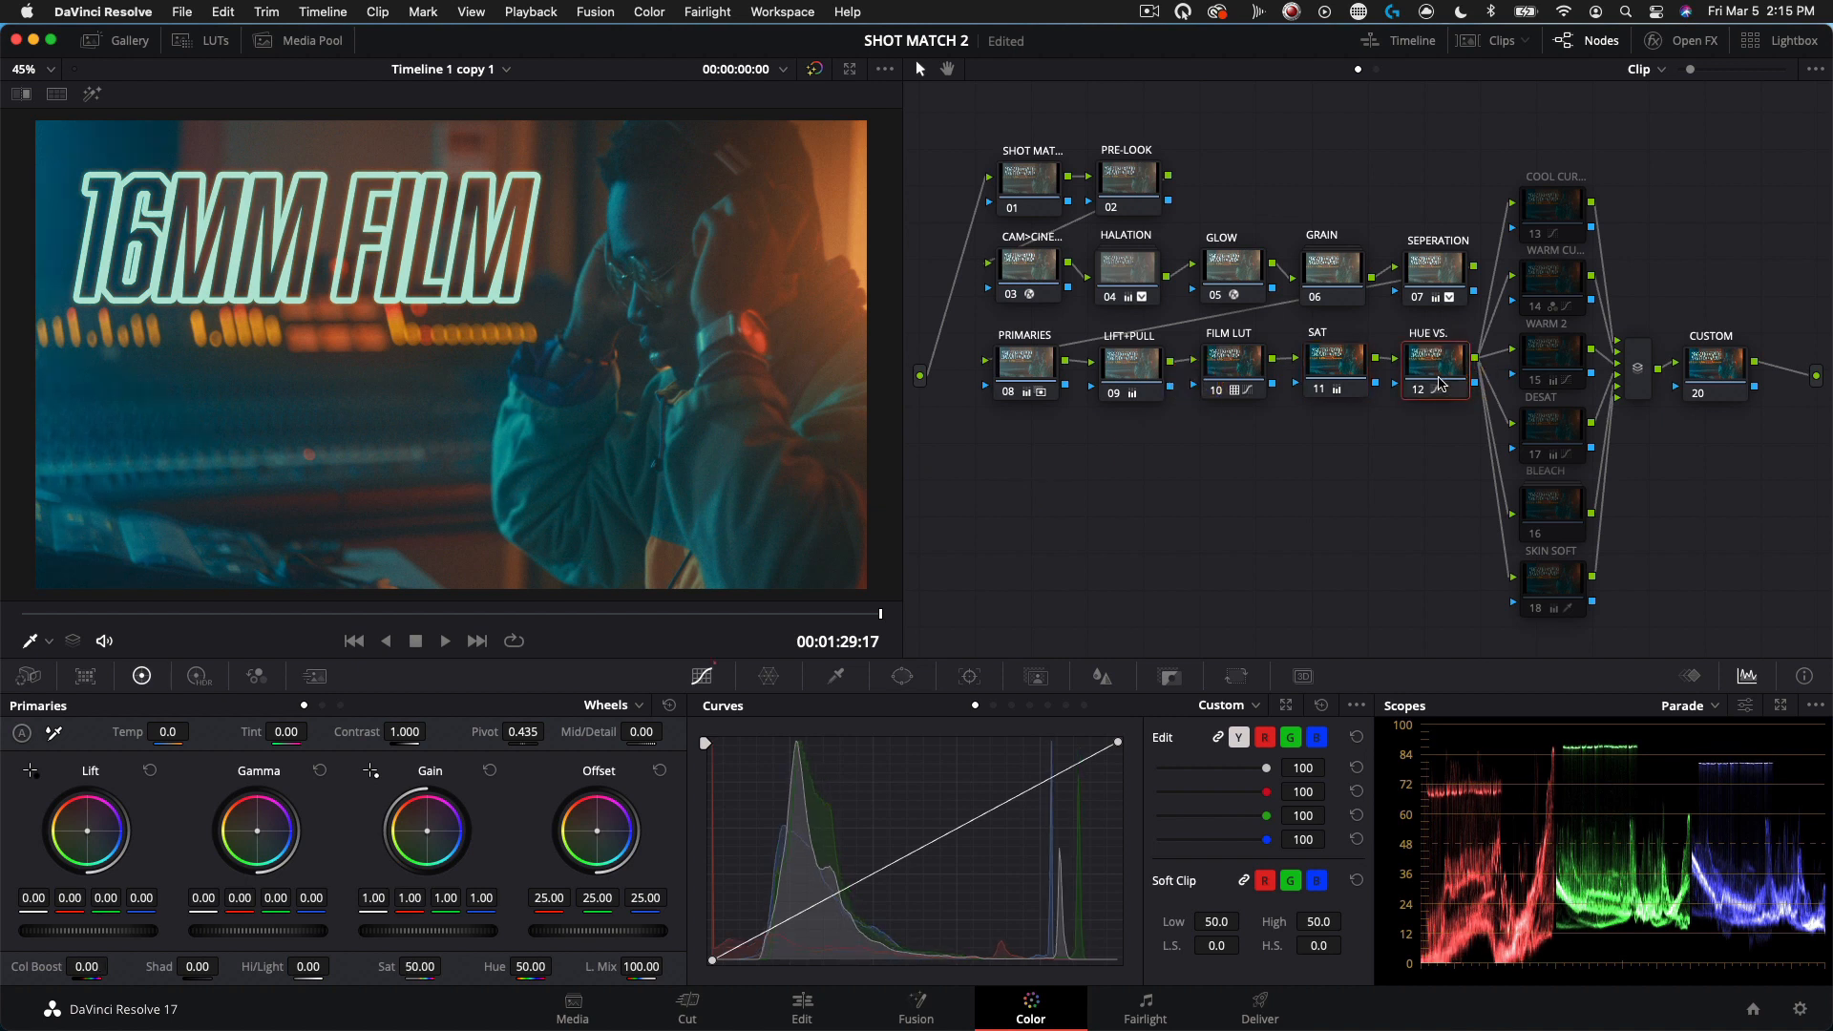
pyautogui.hotkey('ctrl', 'd')
pyautogui.hotkey('ctrl', 'd')
pyautogui.hotkey('ctrl', 'd')
pyautogui.hotkey('ctrl', 'd')
pyautogui.hotkey('ctrl', 'd')
pyautogui.hotkey('ctrl', 'd')
pyautogui.hotkey('ctrl', 'd')
pyautogui.hotkey('ctrl', 'd')
# Step: Switch the SKIN SOFT node in the parallel look stack on and off to check its effect
pyautogui.moveTo(1554, 138); pyautogui.dragTo(1571, 582)
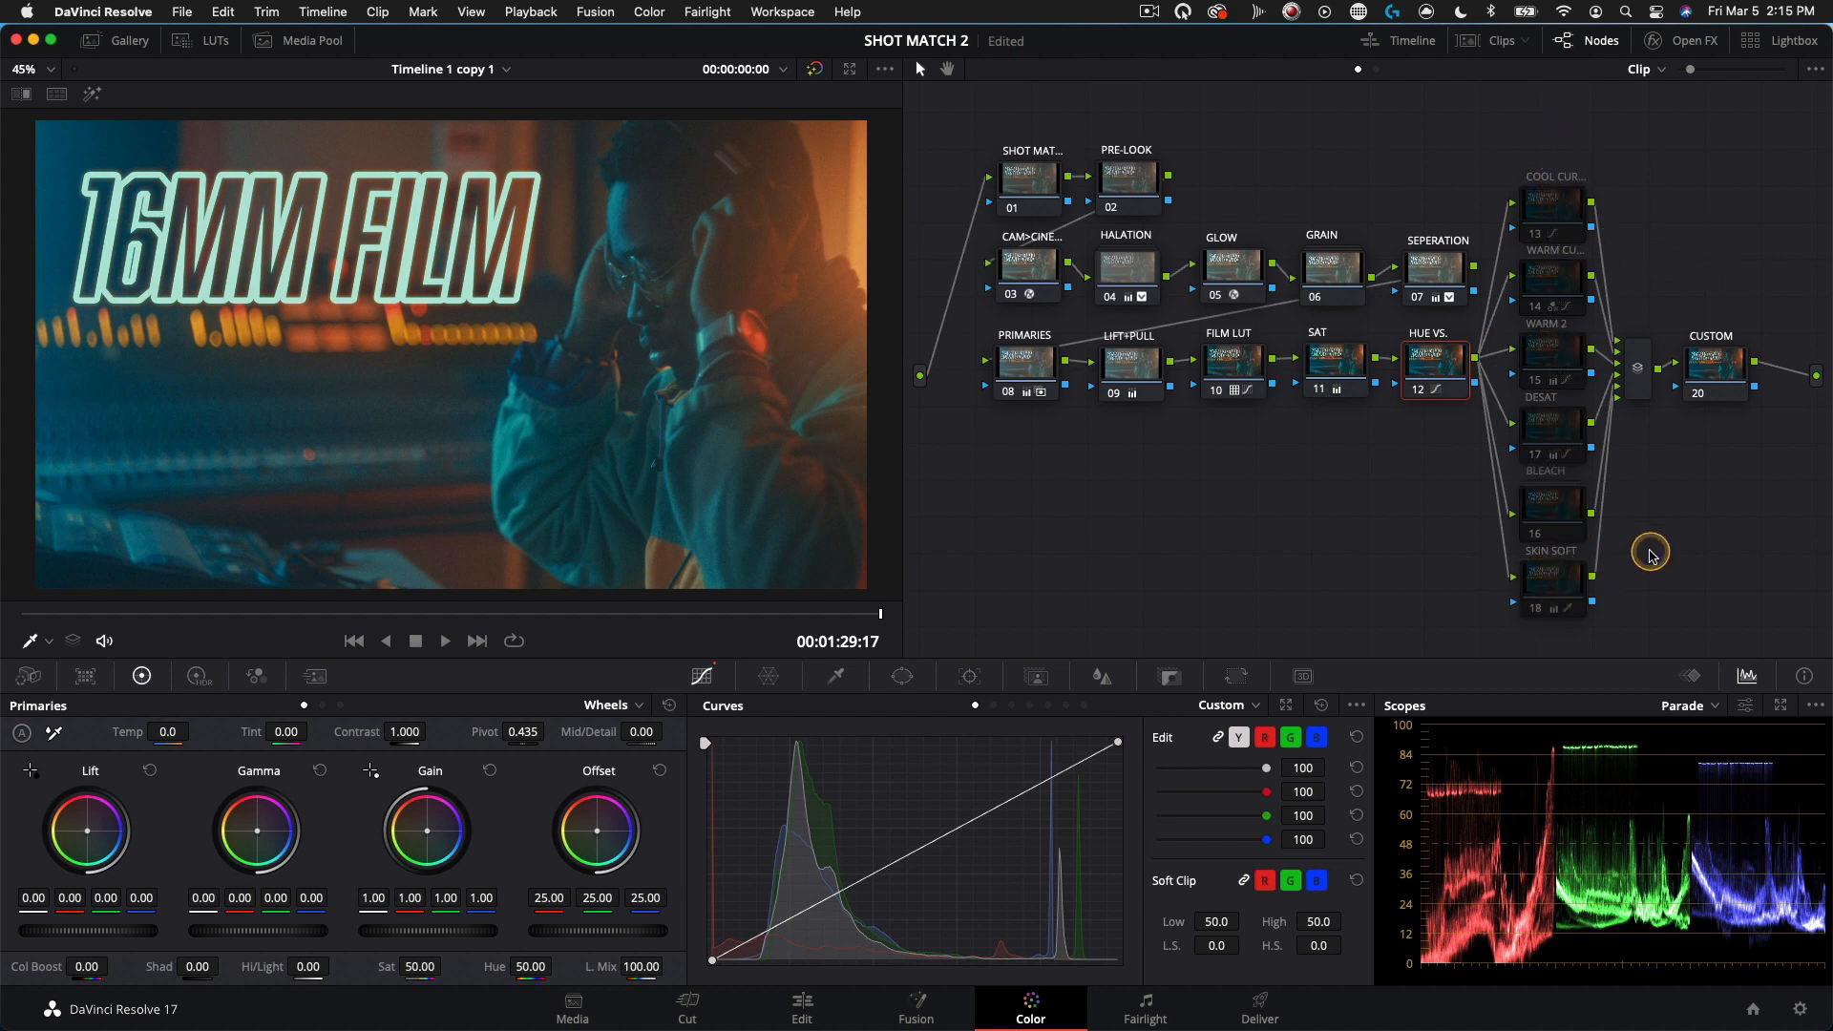
pyautogui.click(1535, 613)
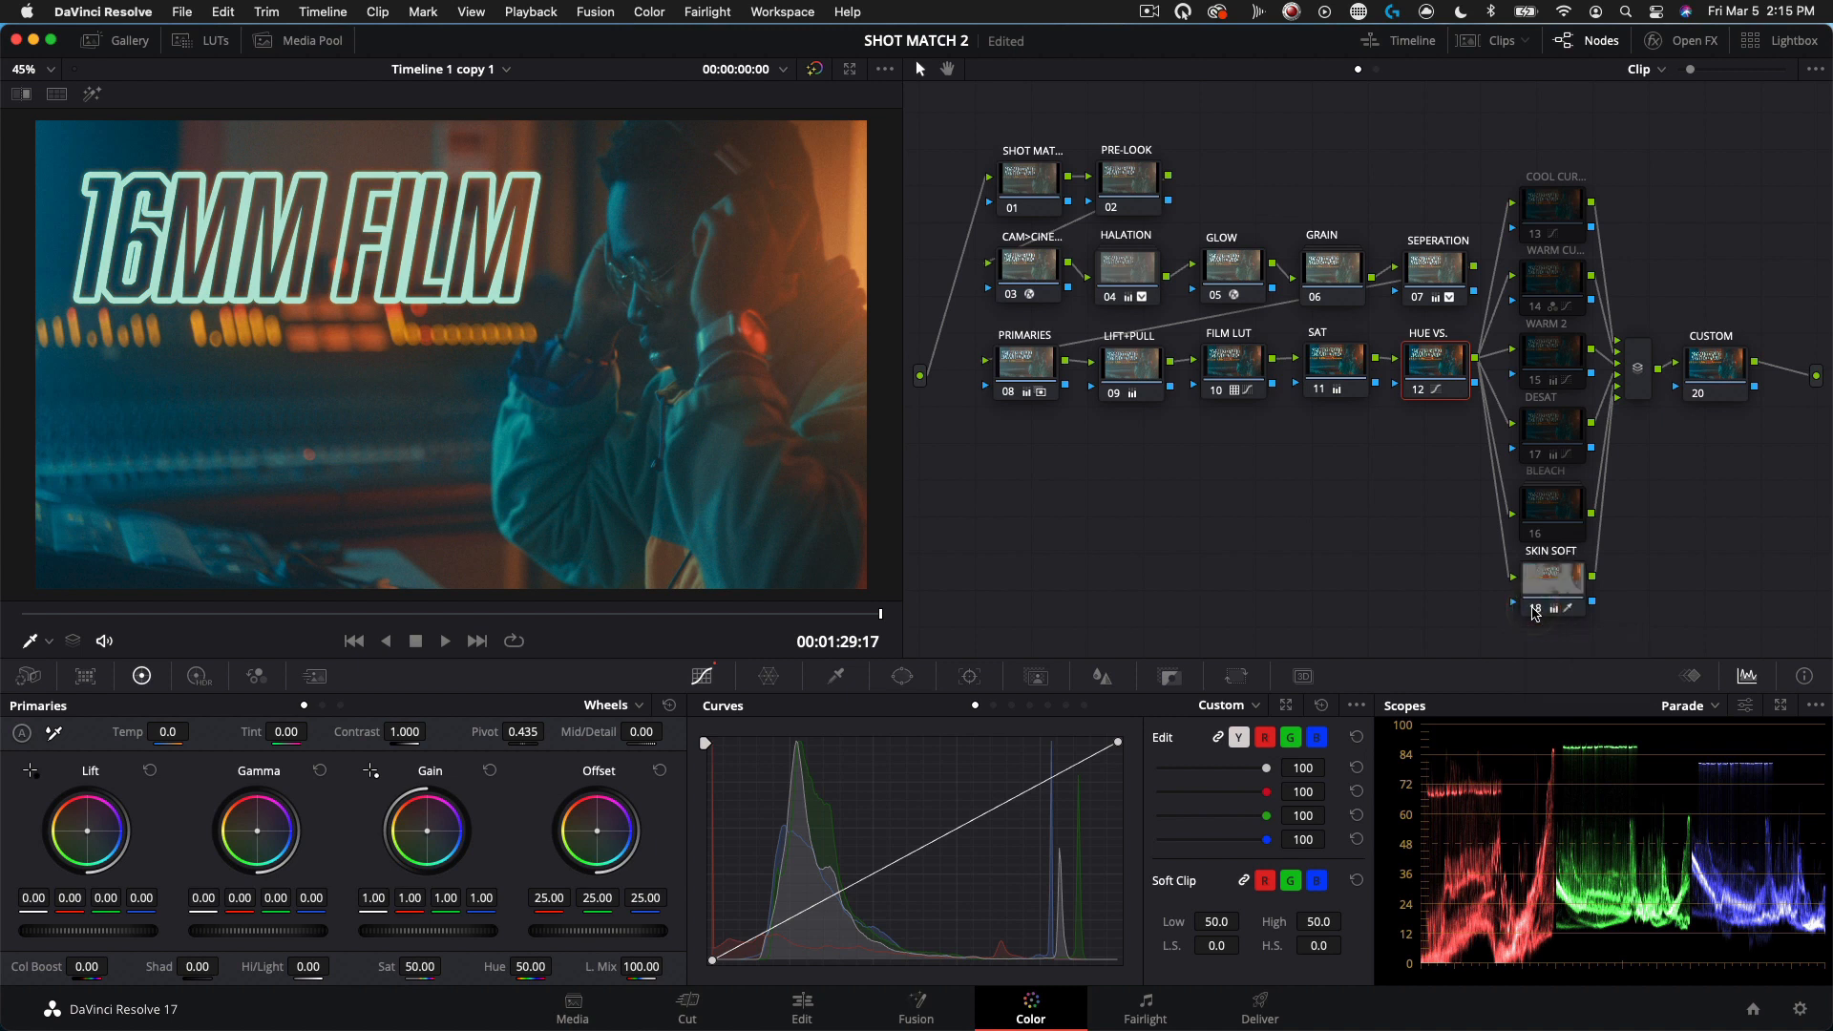
pyautogui.click(1535, 614)
pyautogui.click(1544, 568)
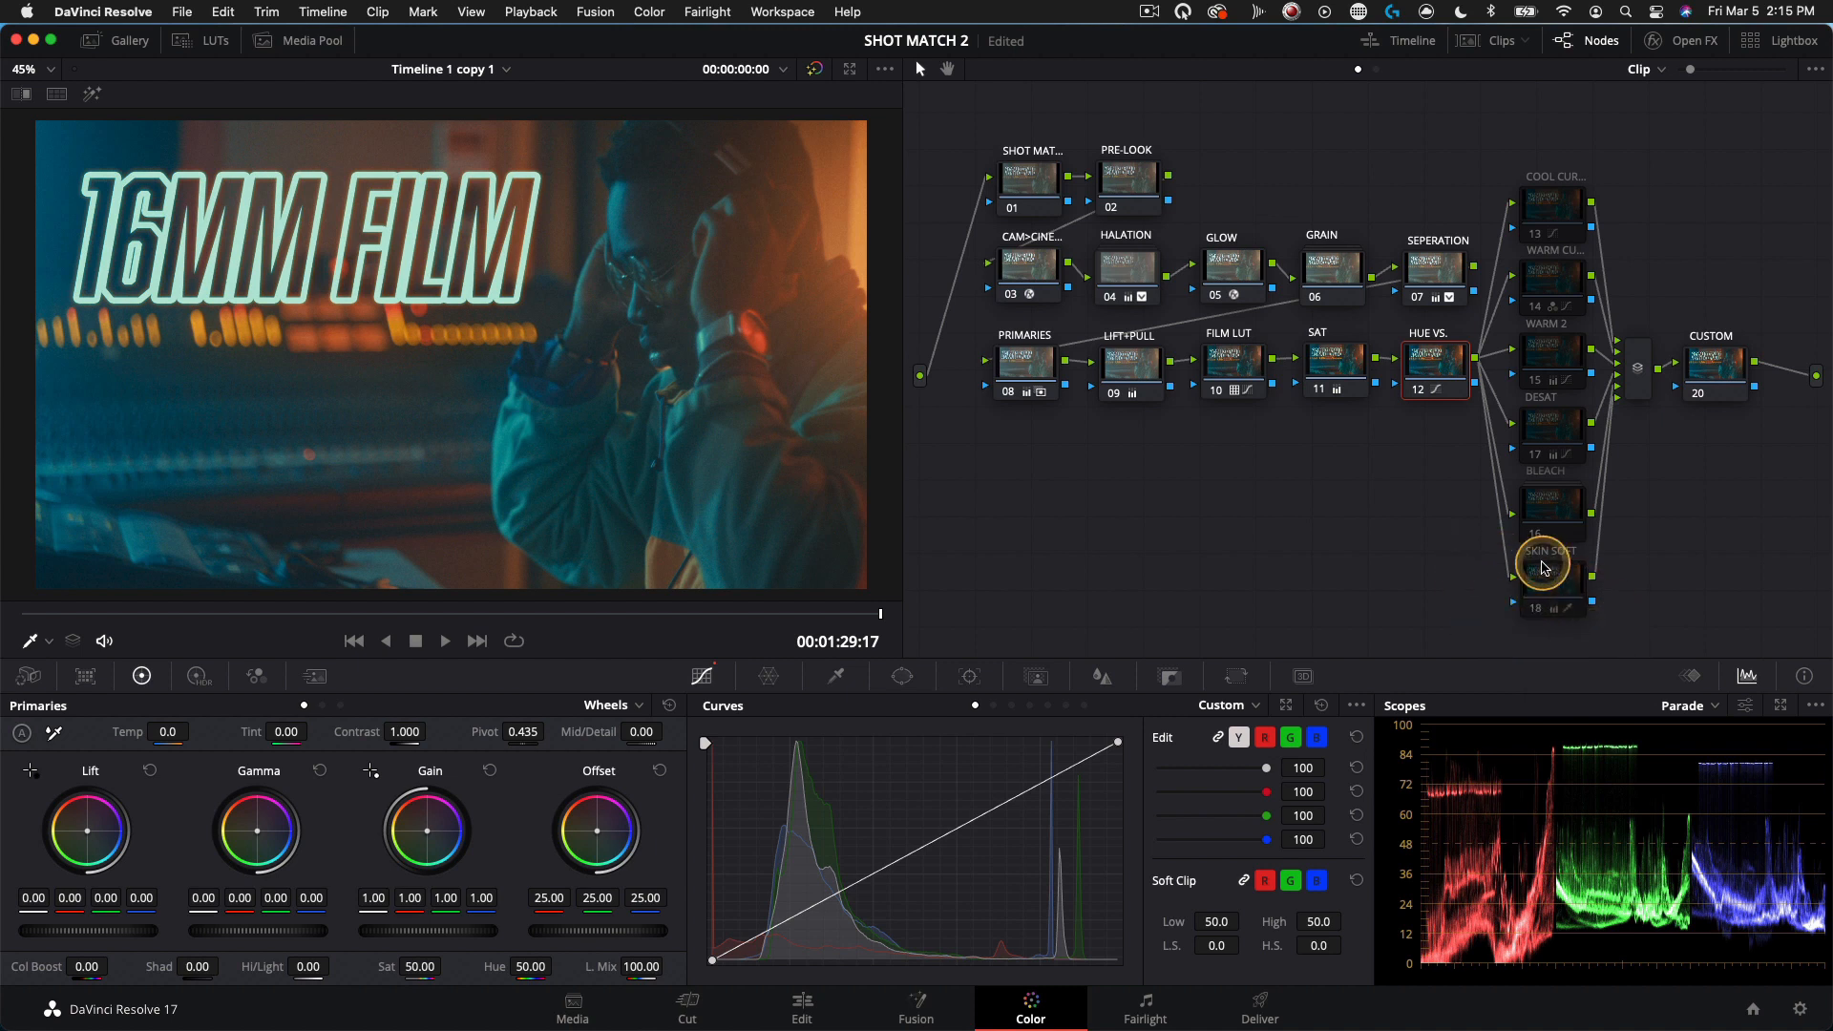
# Step: Enable the BLEACH node to view its effect on the image
pyautogui.click(1539, 479)
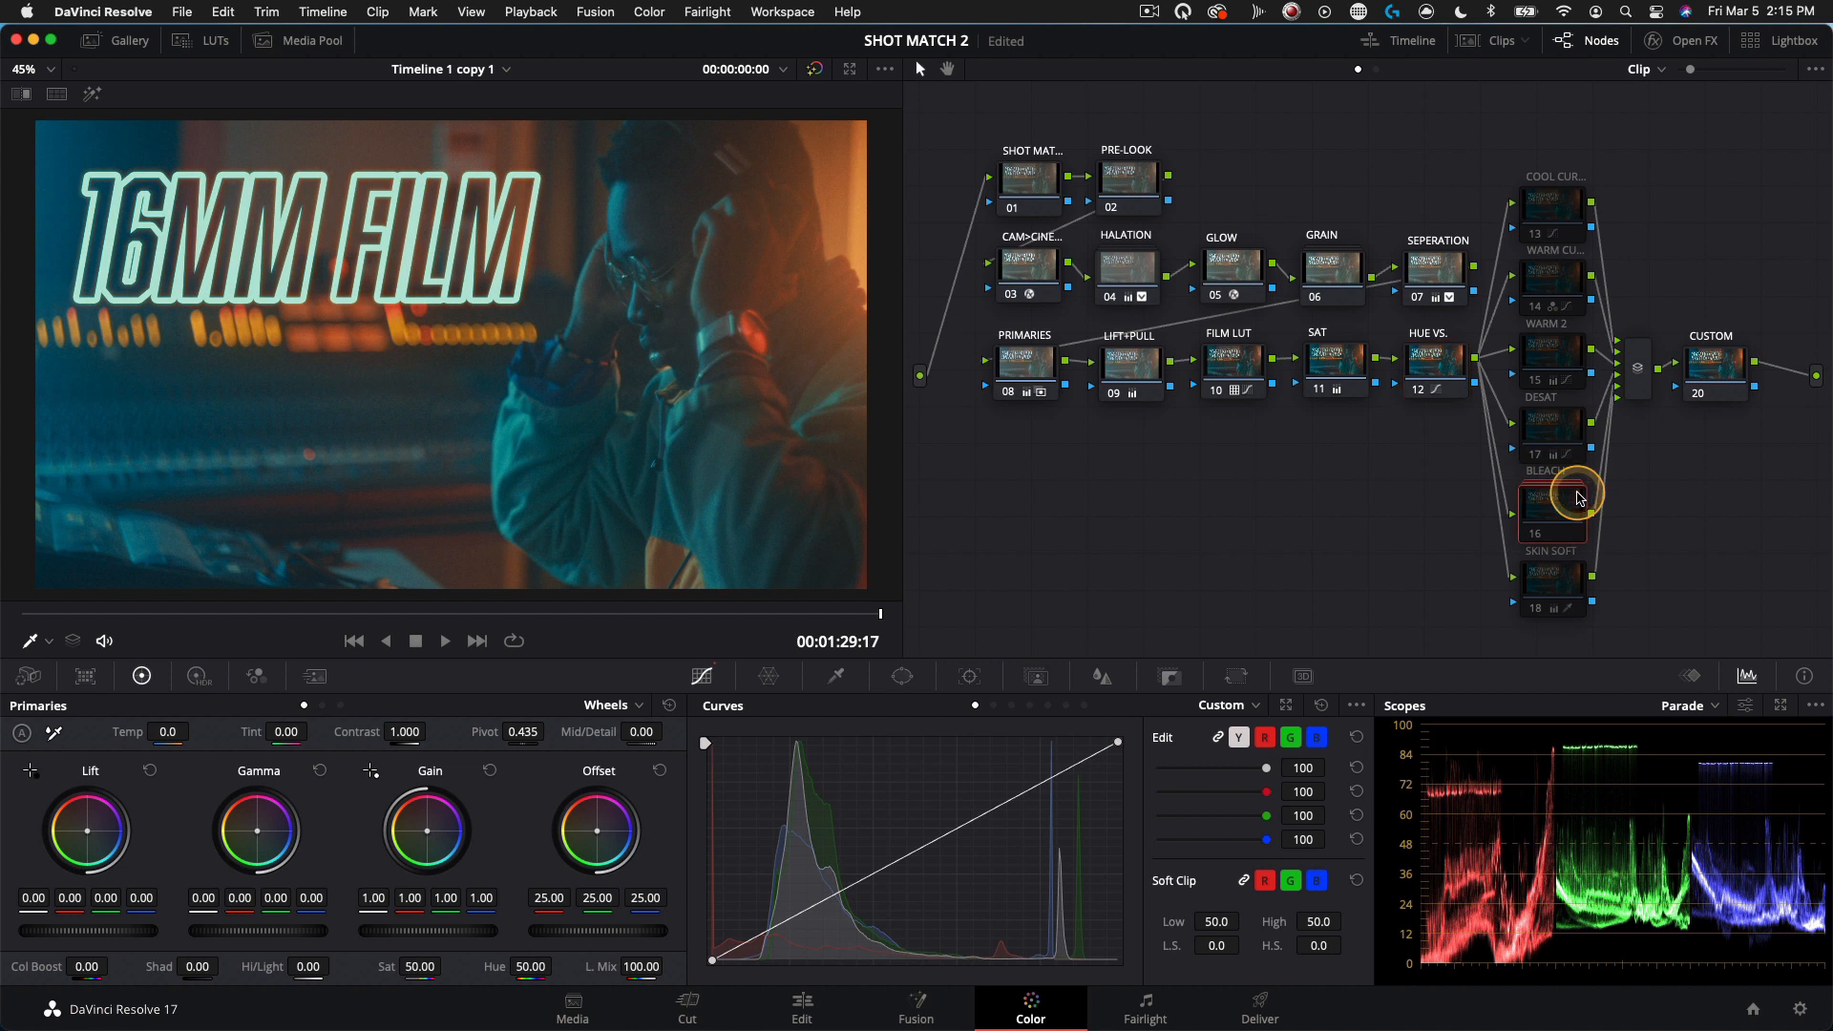
pyautogui.hotkey('ctrl', 'd')
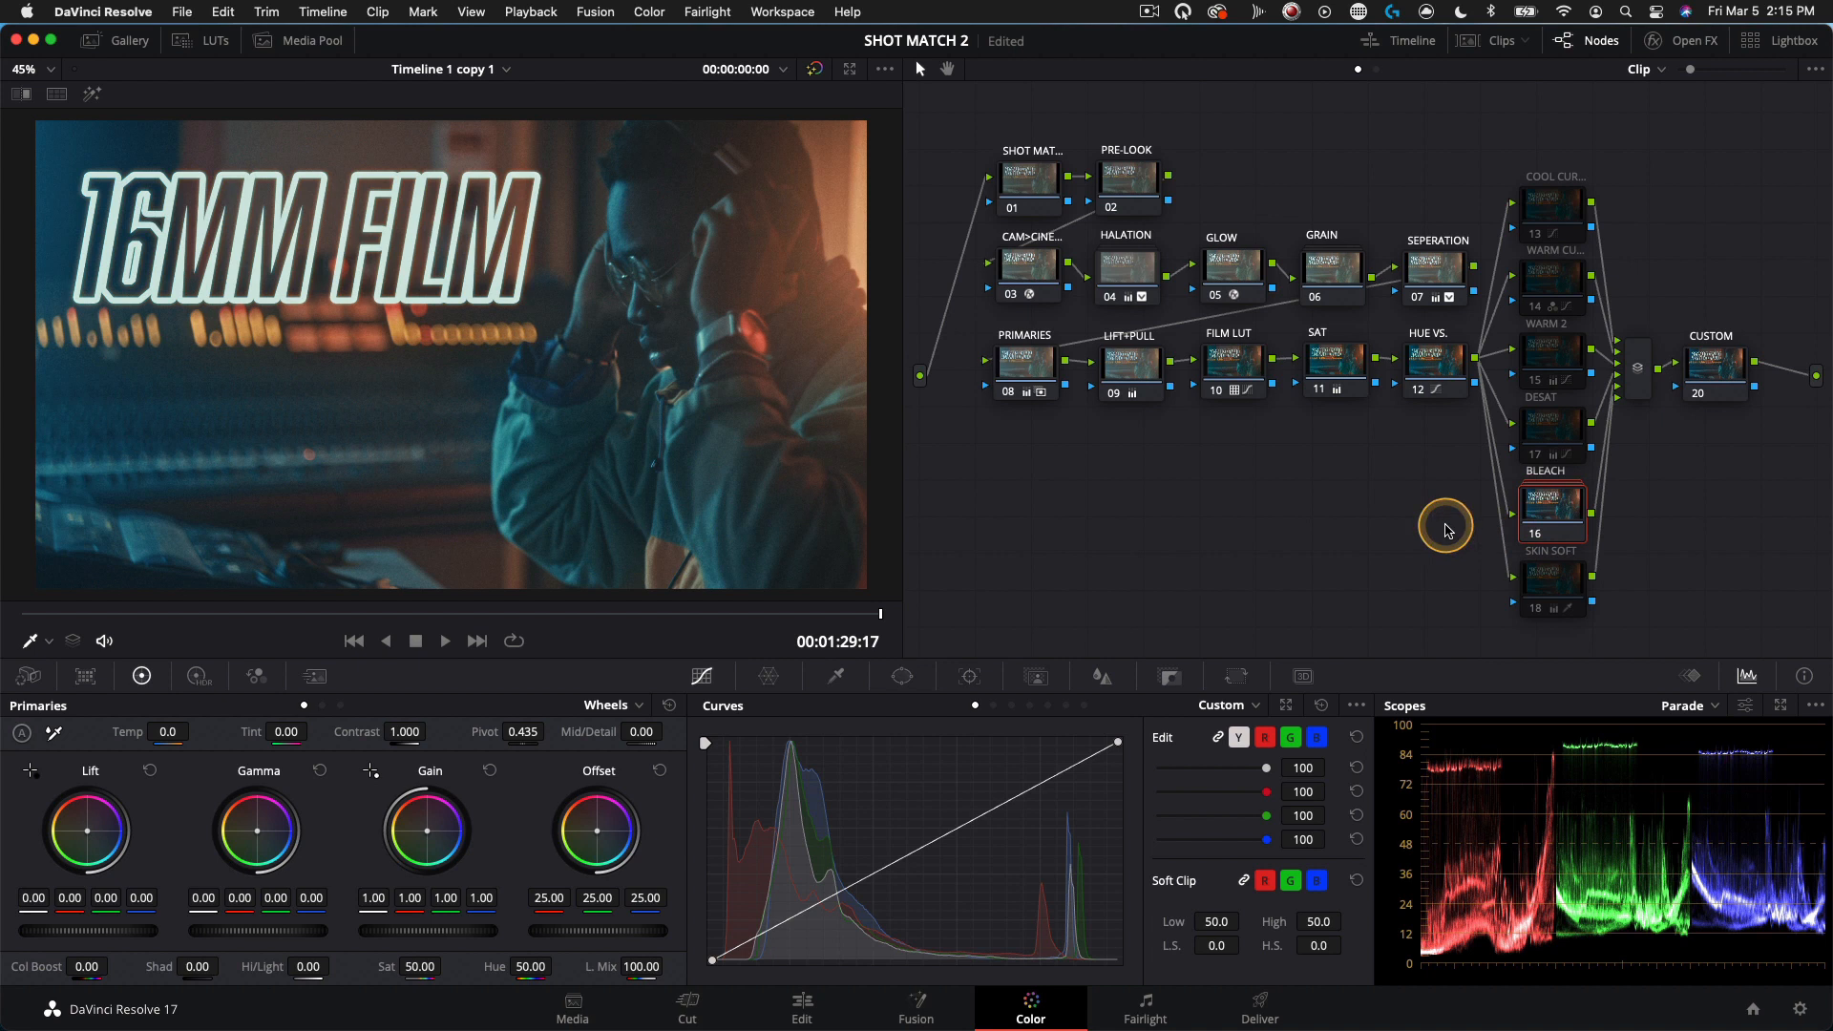
pyautogui.click(1571, 527)
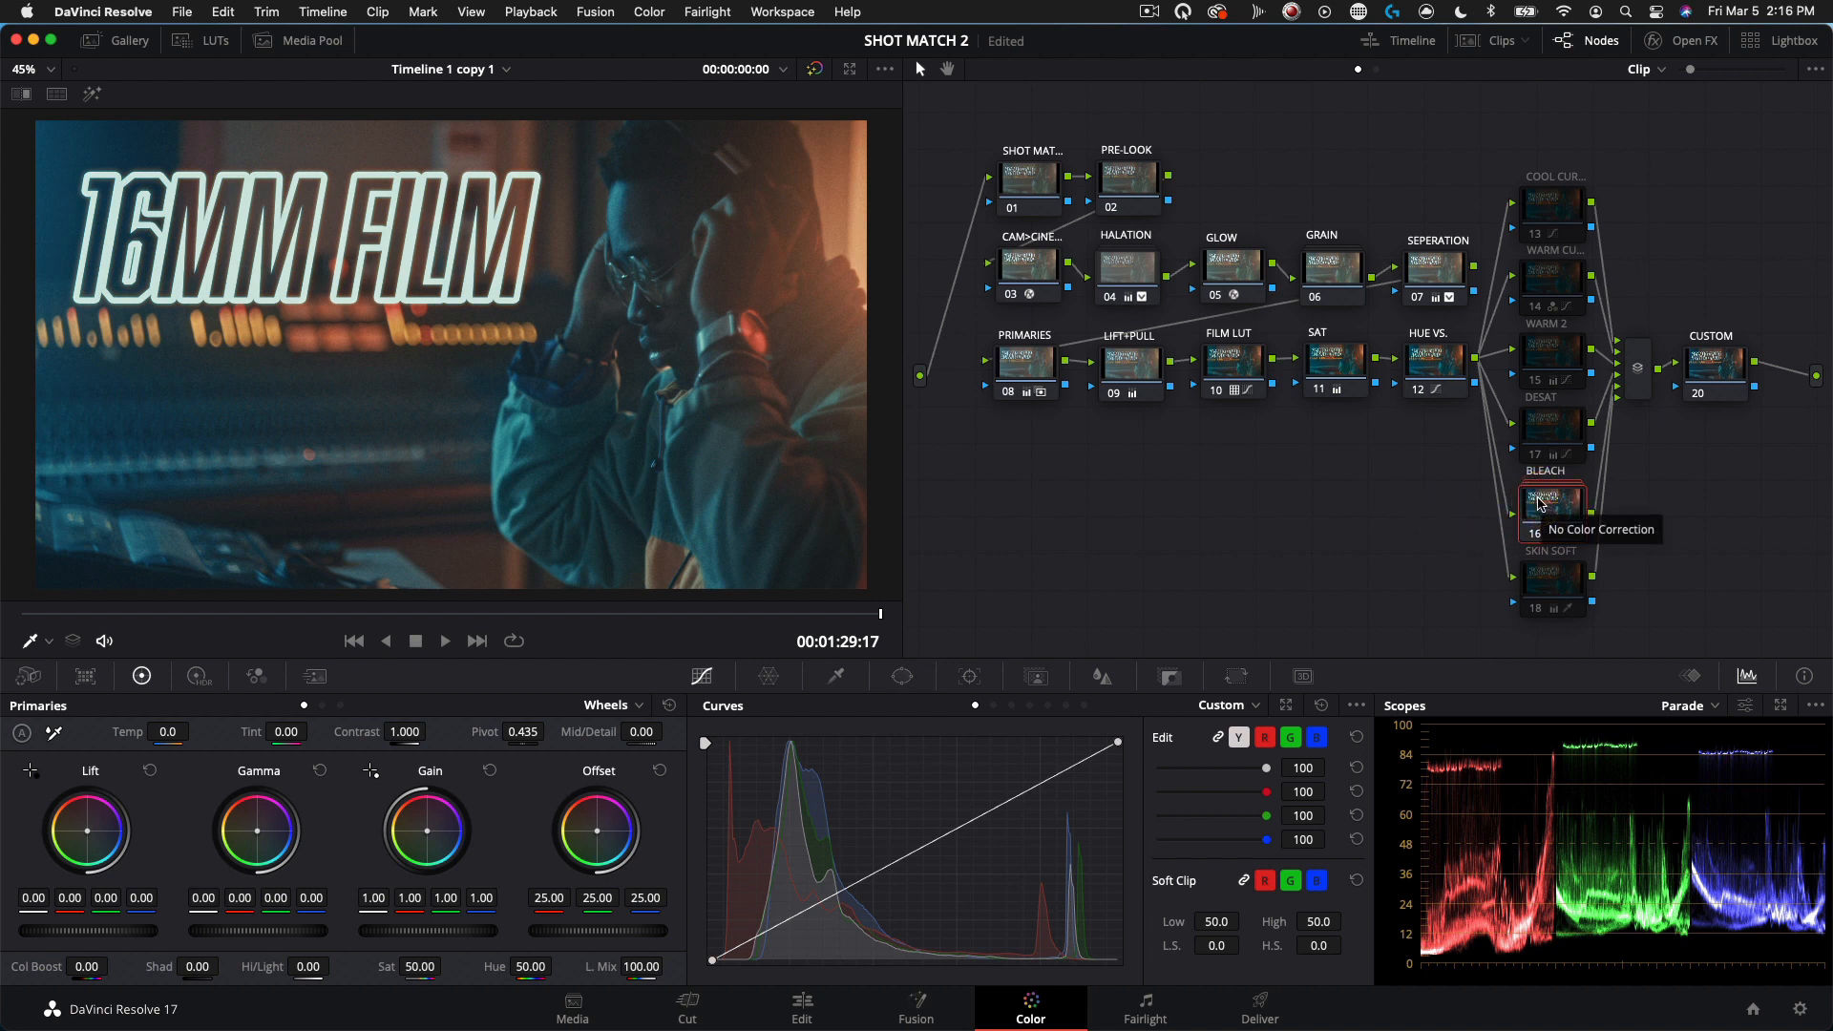
pyautogui.click(1554, 503)
# Step: Open the BLEACH compound node to examine its internal nodes, and return to the main SHOT MATCH 2 graph
pyautogui.rightClick(1580, 506)
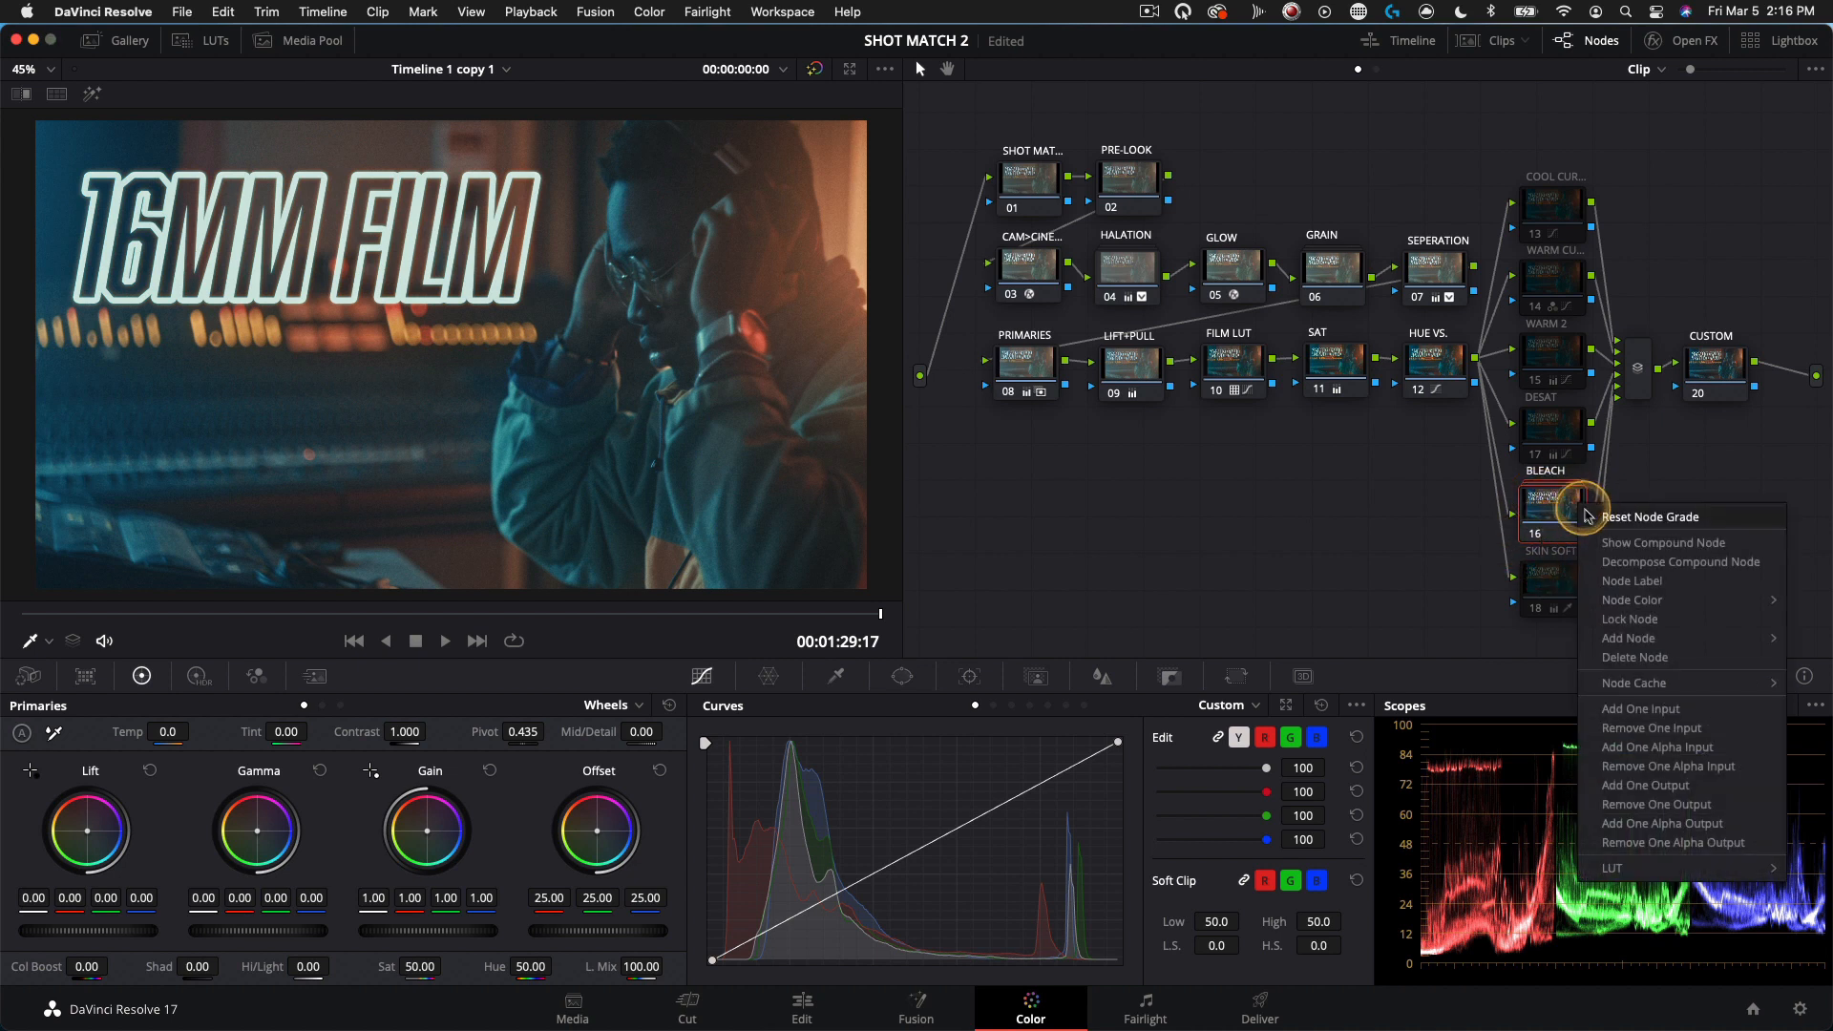
pyautogui.click(1613, 535)
pyautogui.click(1424, 418)
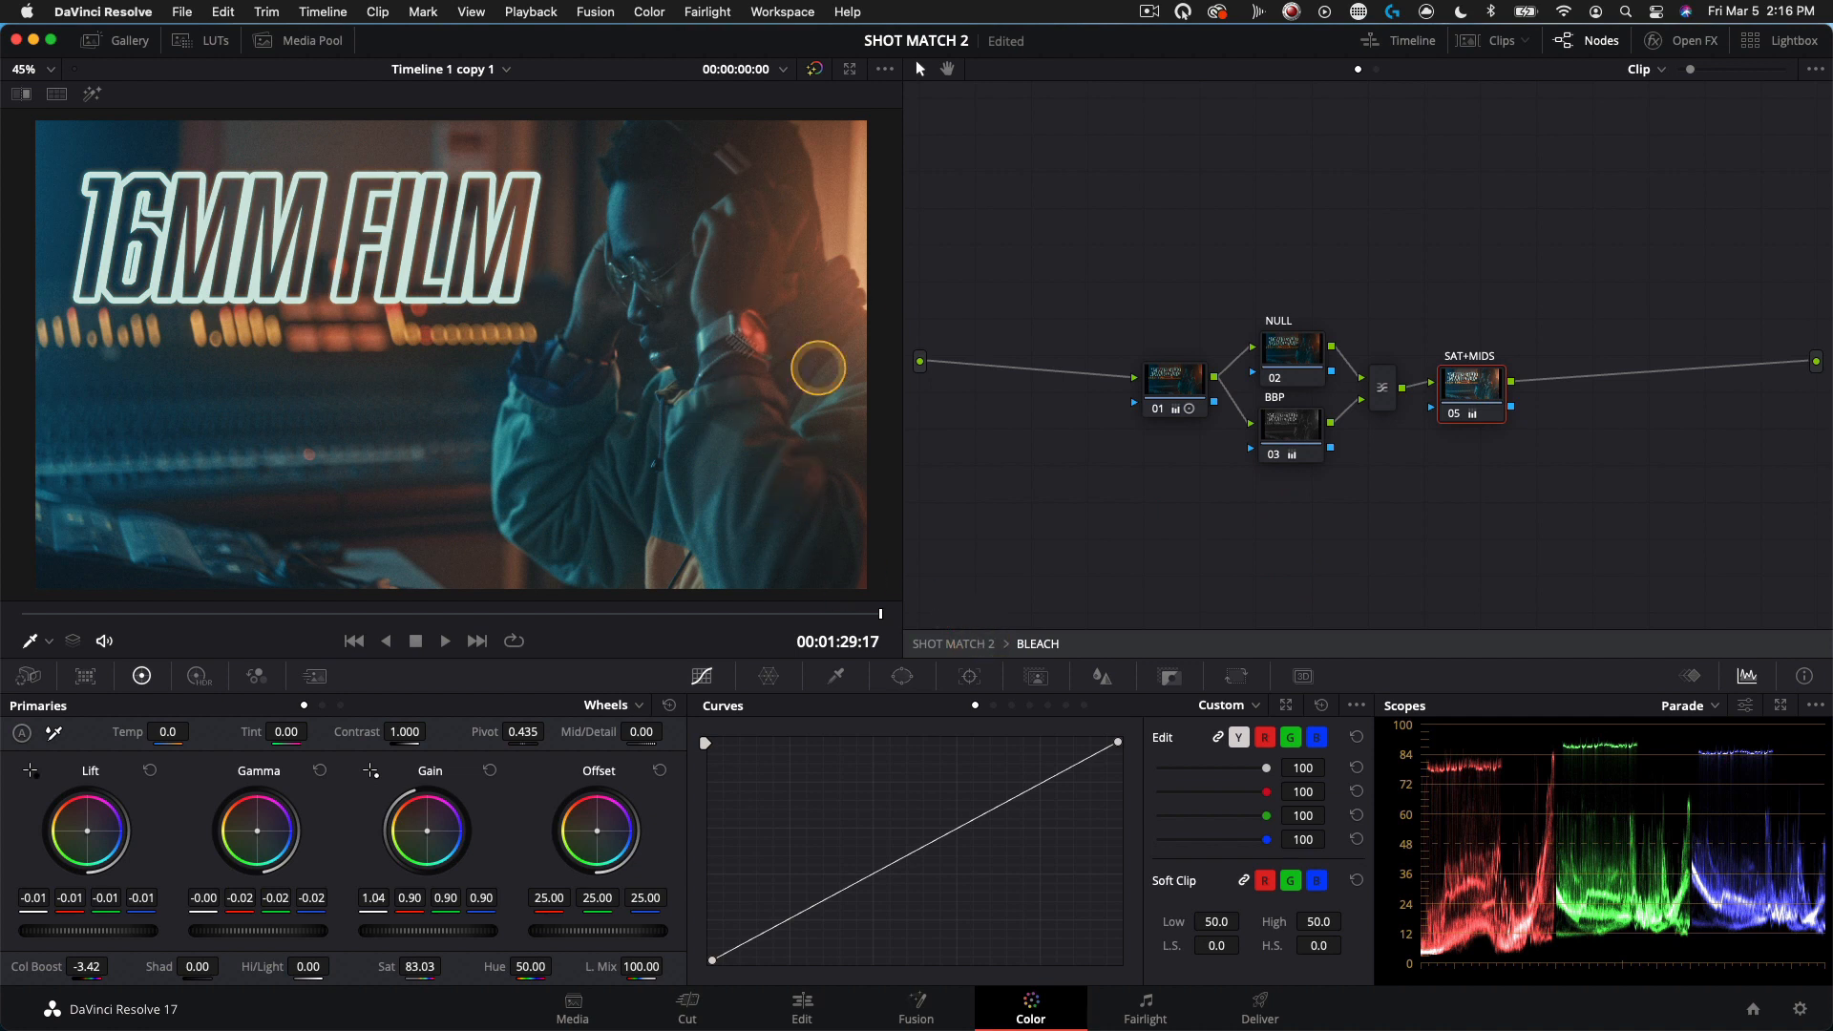
pyautogui.click(952, 644)
# Step: Review the BLEACH node's key settings, clear its stray color boost adjustment and leave the node disabled
pyautogui.click(1539, 525)
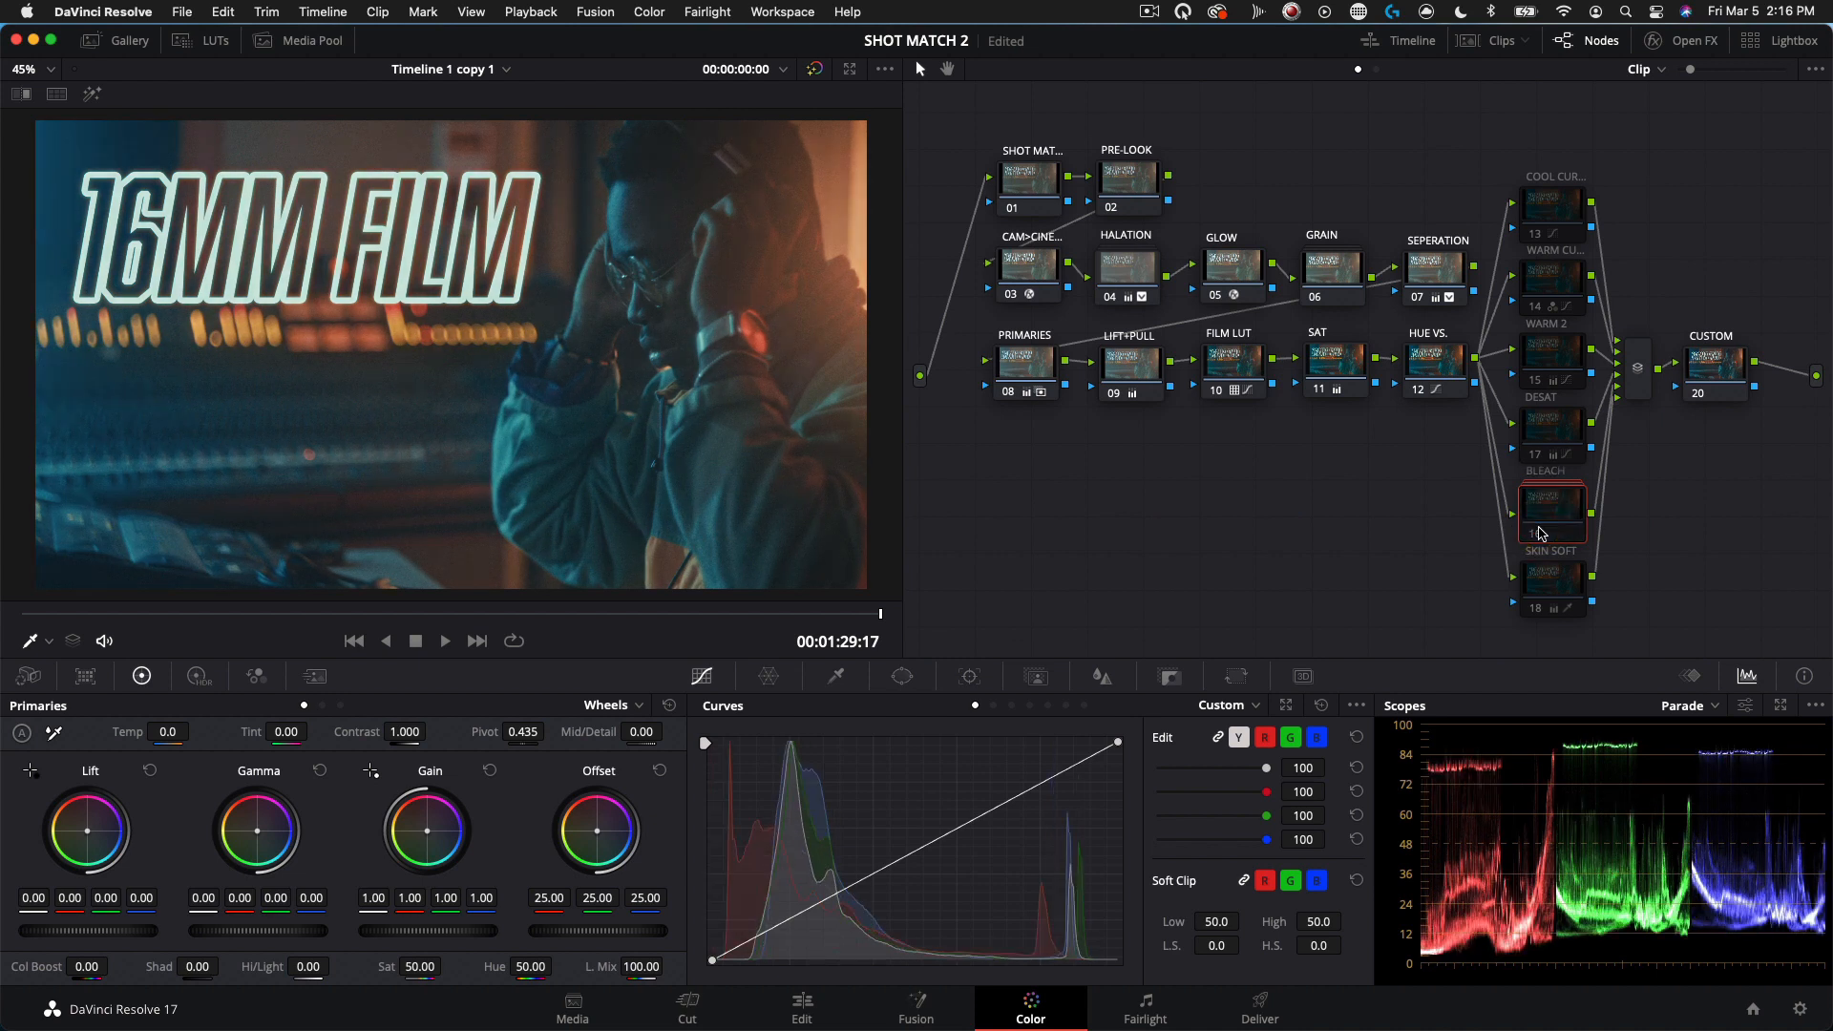
pyautogui.click(1170, 676)
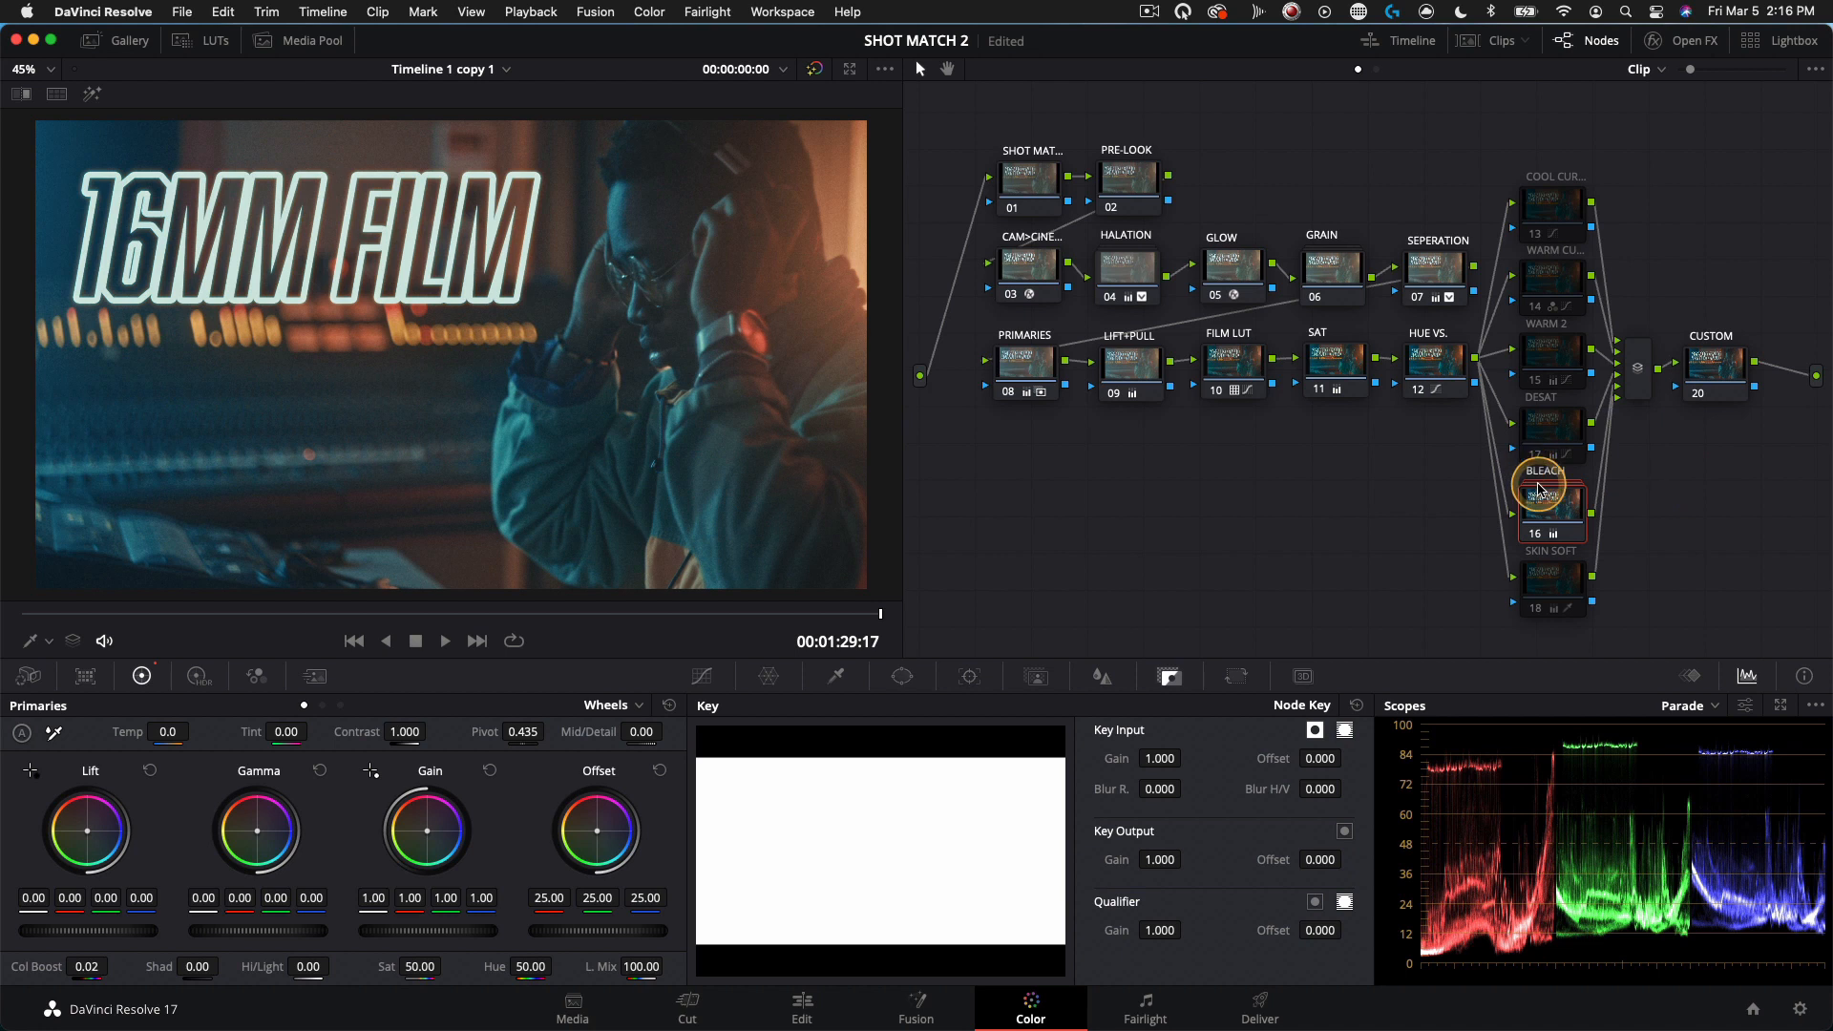
pyautogui.rightClick(1544, 496)
pyautogui.click(1575, 561)
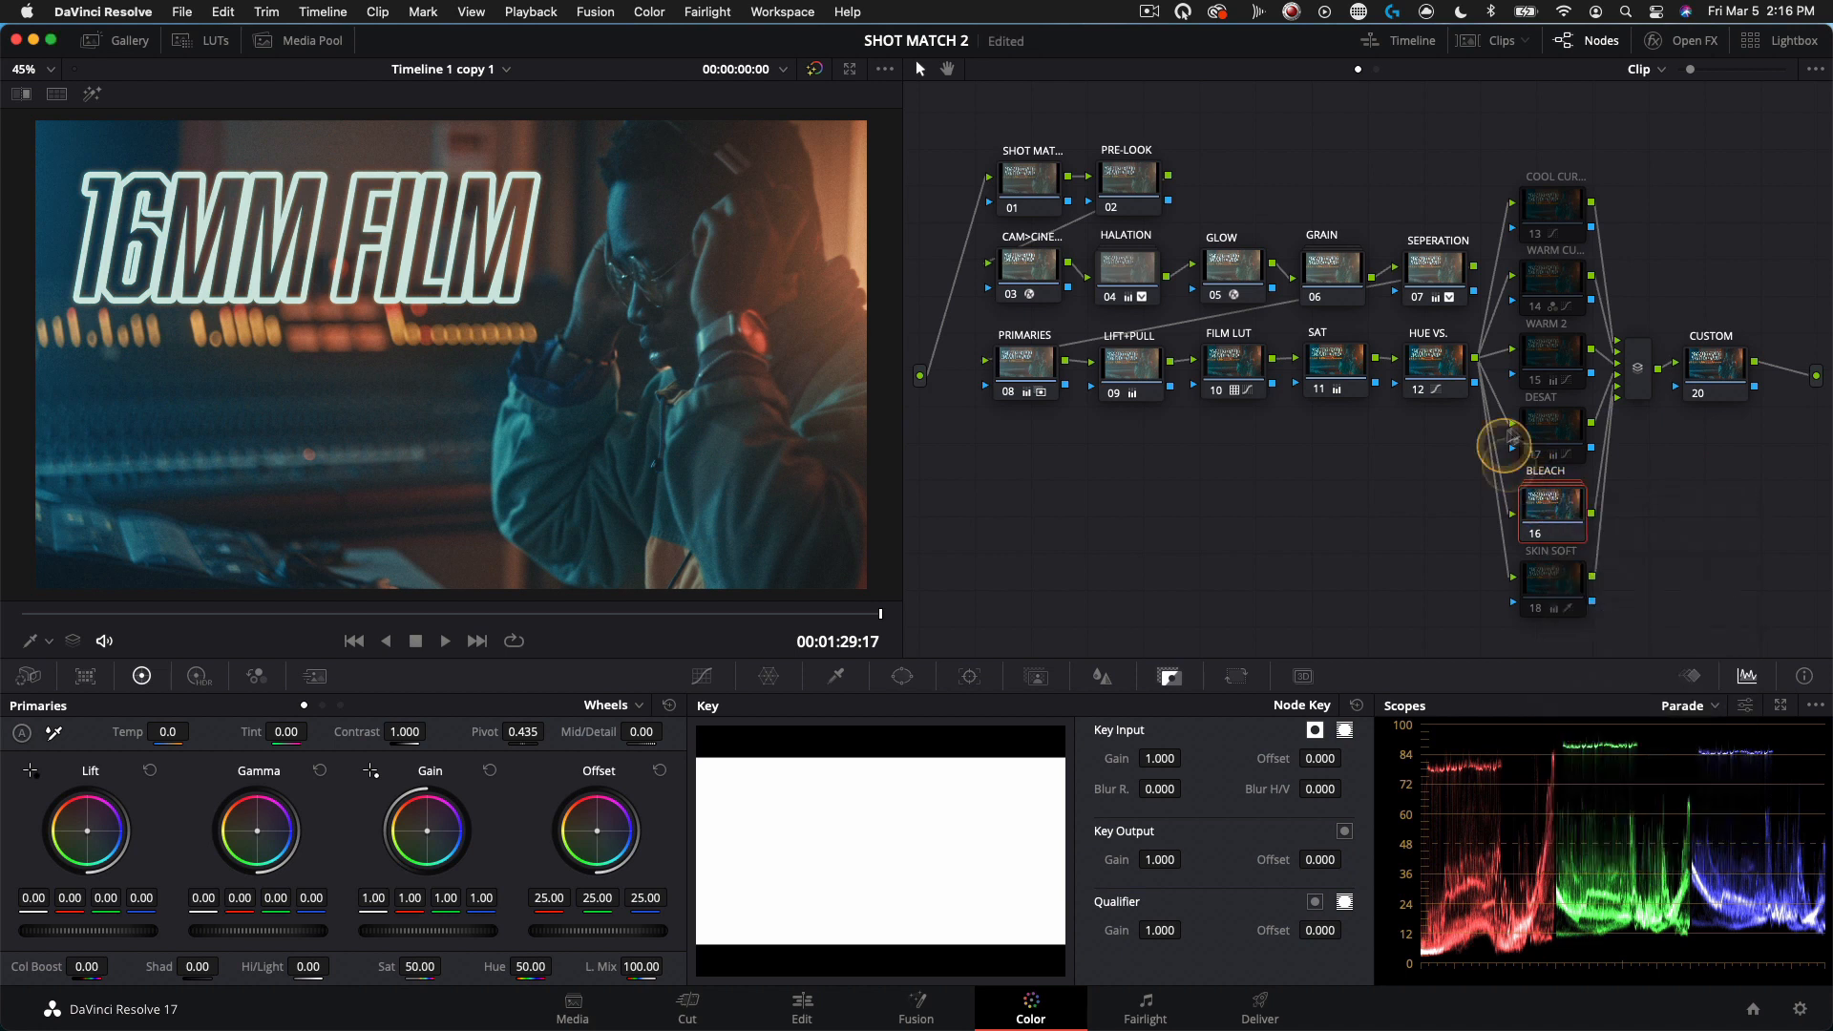
pyautogui.click(1602, 514)
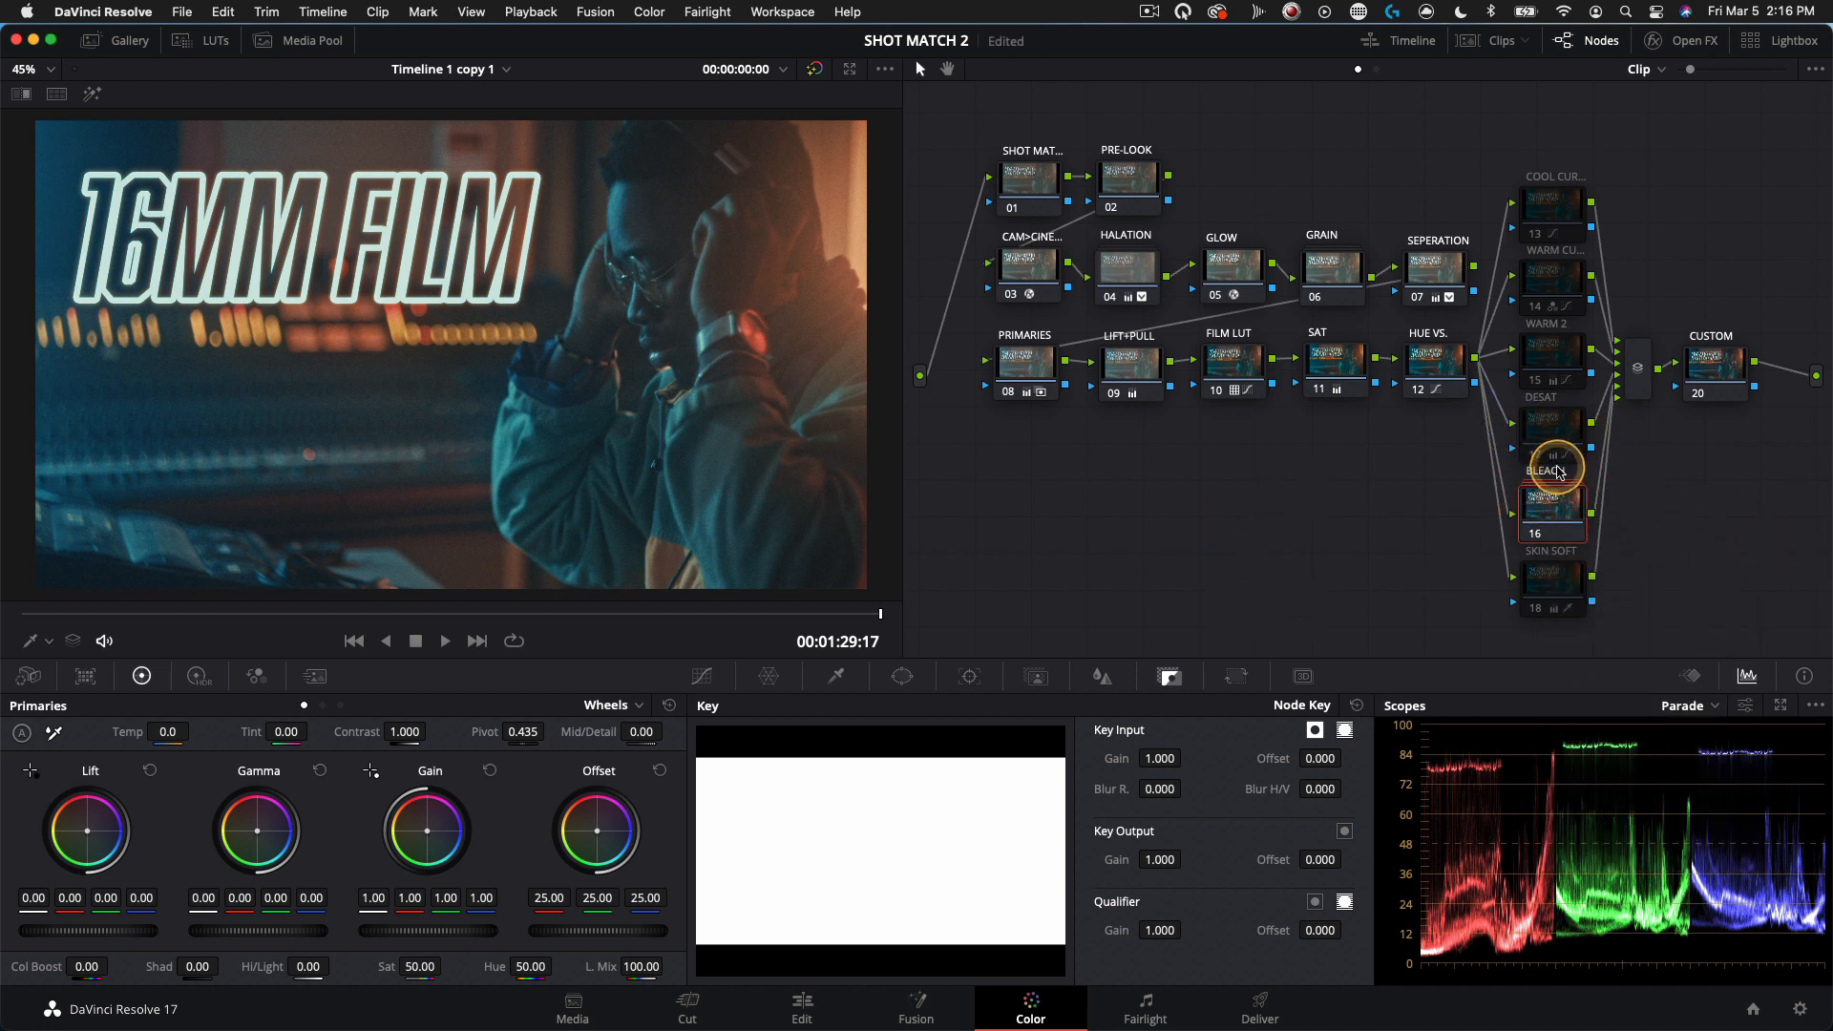
pyautogui.click(1535, 532)
# Step: Compare the image with the DESAT node enabled and disabled, and review its saturation and key output gain
pyautogui.click(1534, 455)
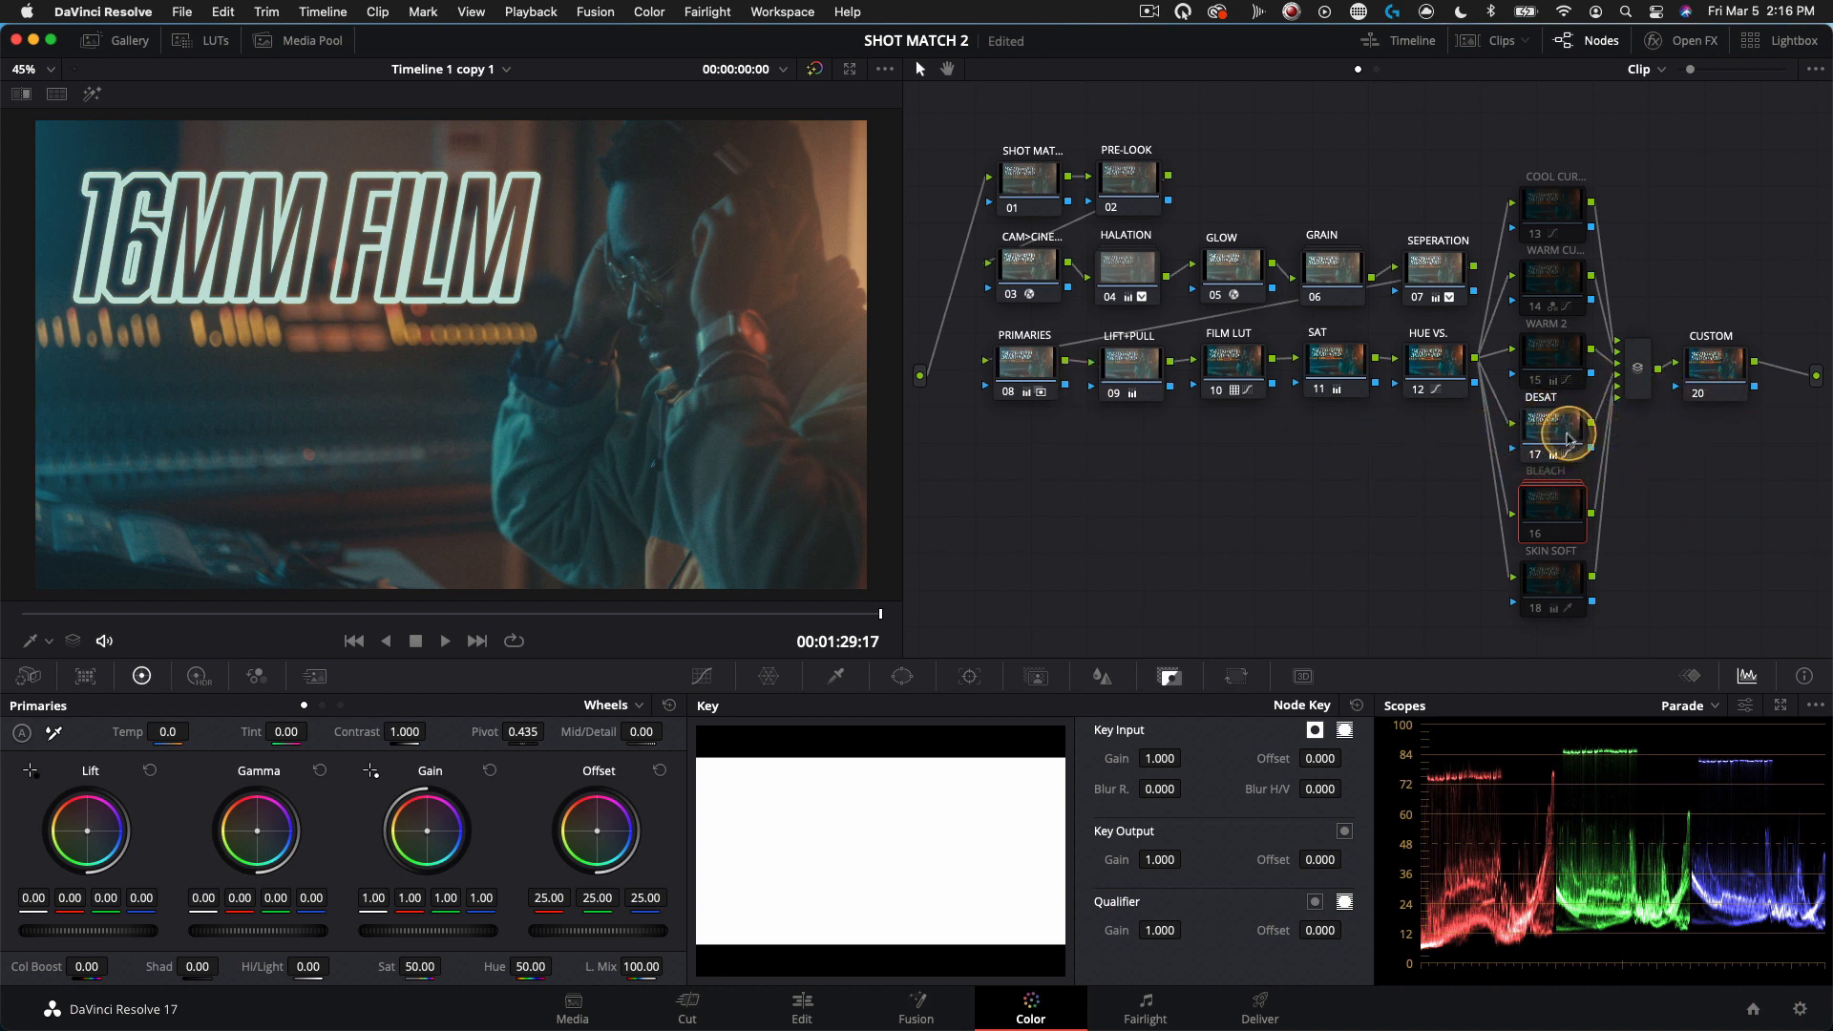
pyautogui.click(1541, 418)
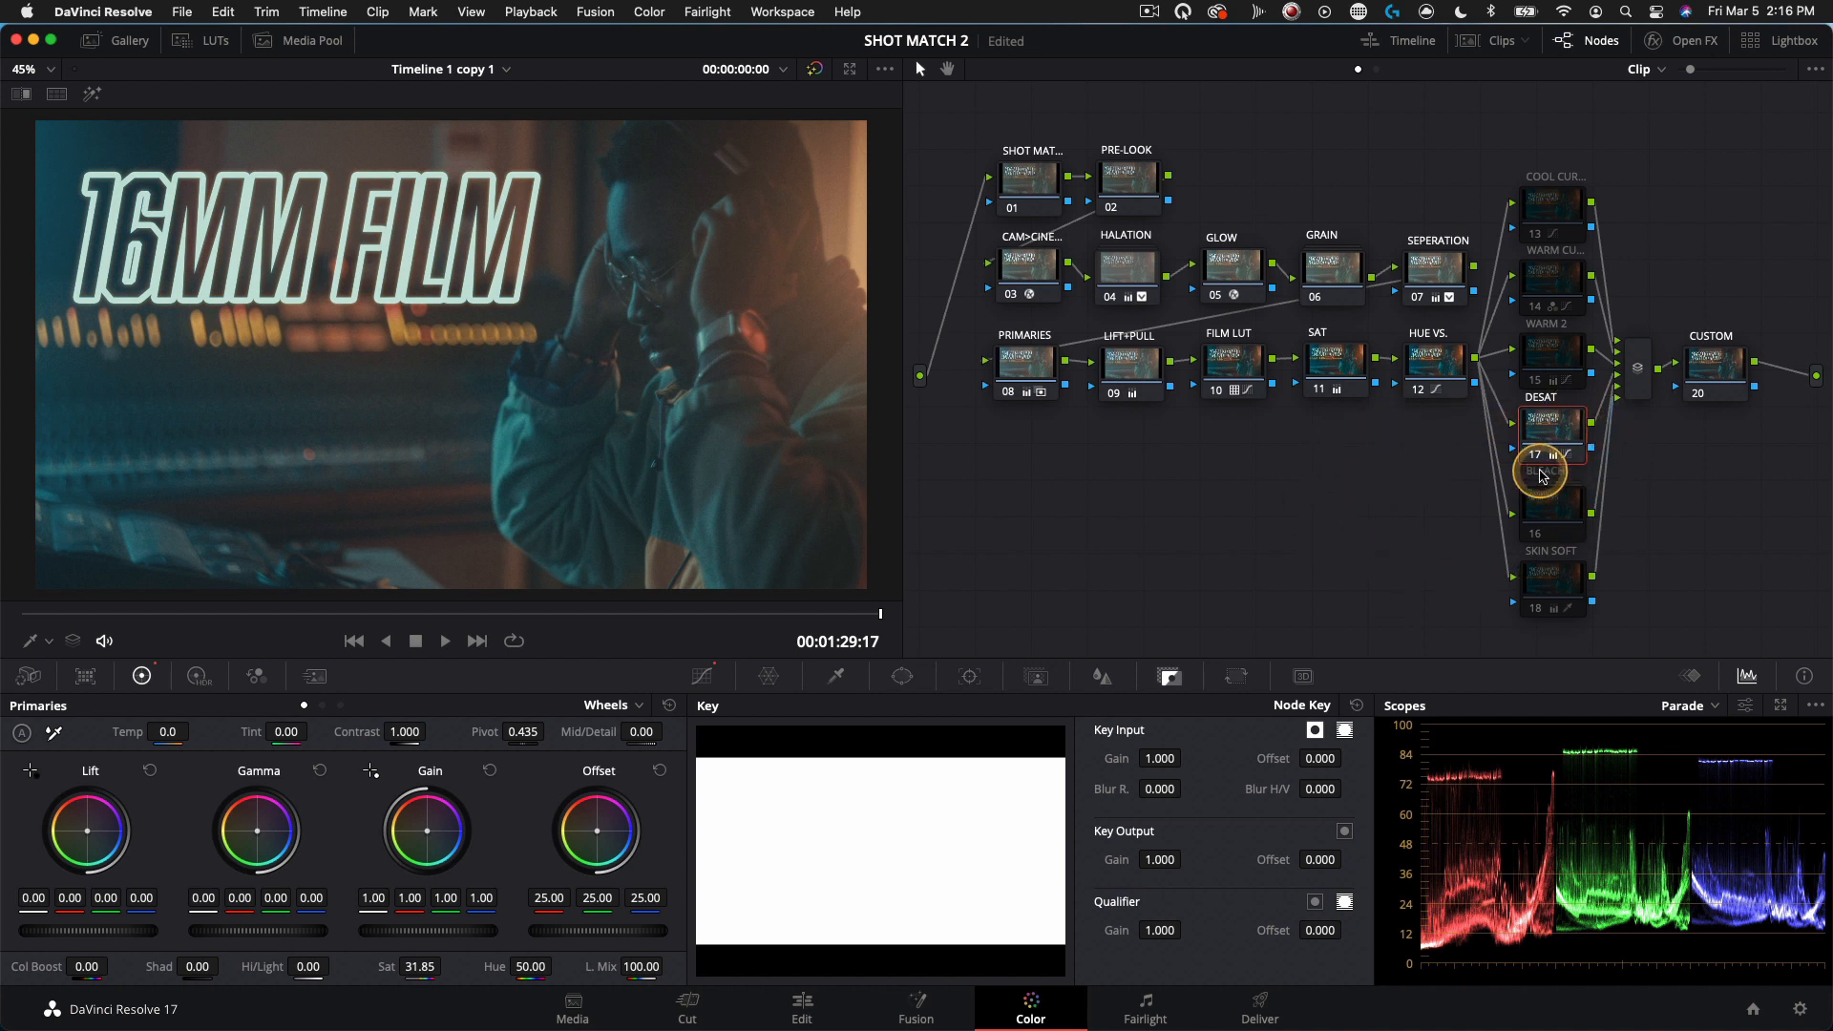
pyautogui.moveTo(1524, 465)
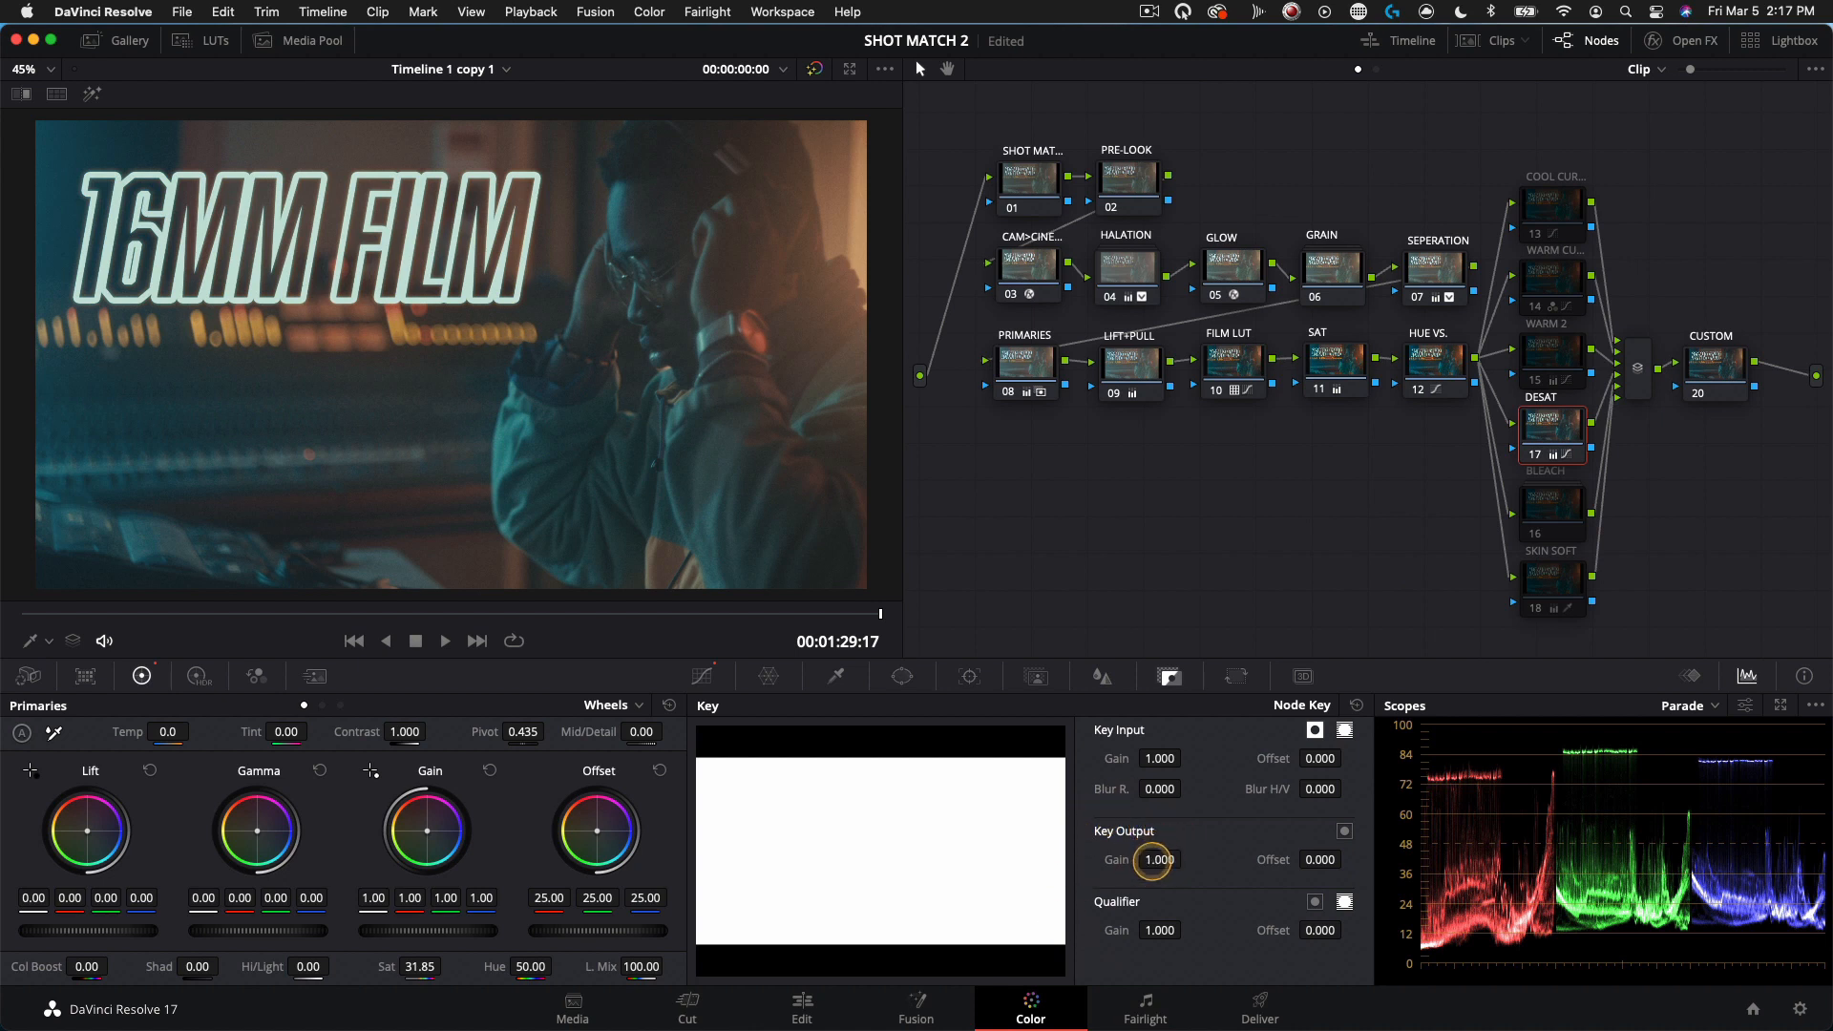
pyautogui.moveTo(1105, 867); pyautogui.dragTo(1389, 408)
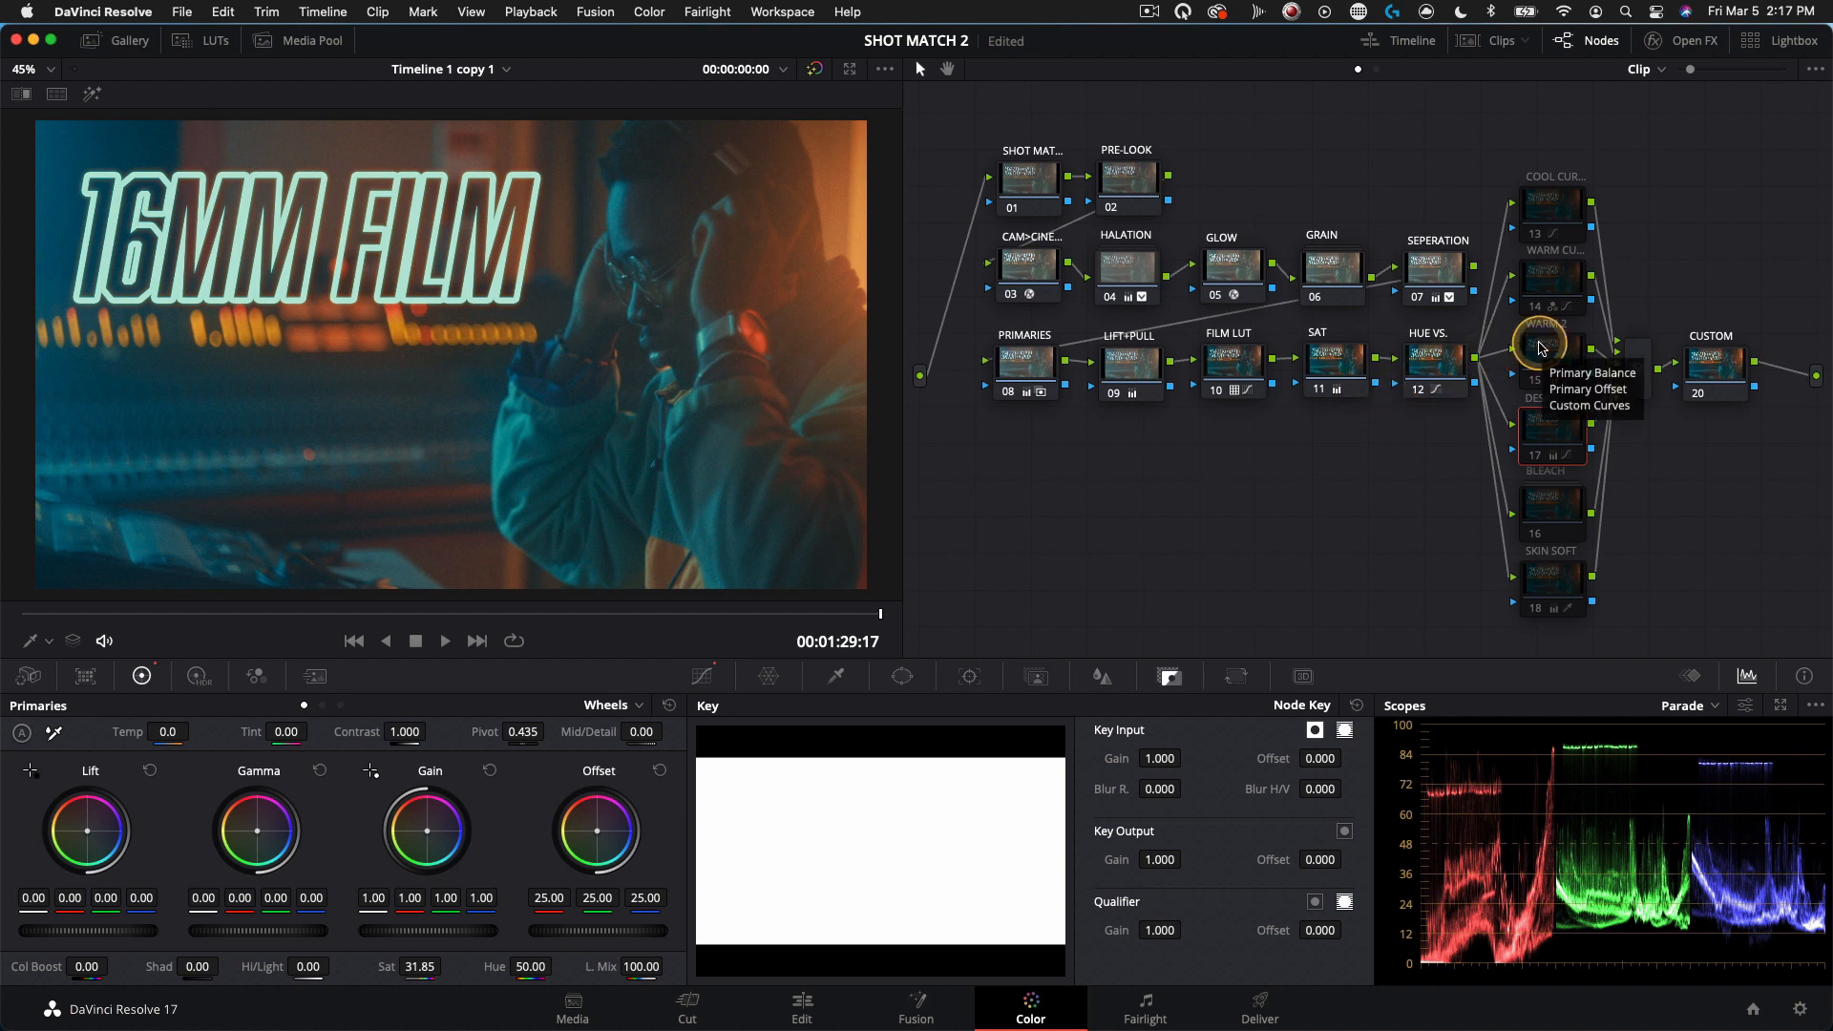
# Step: Compare the image with the WARM CURVE and WARM 2 nodes enabled together, disabled, and with WARM 2 alone
pyautogui.click(1541, 349)
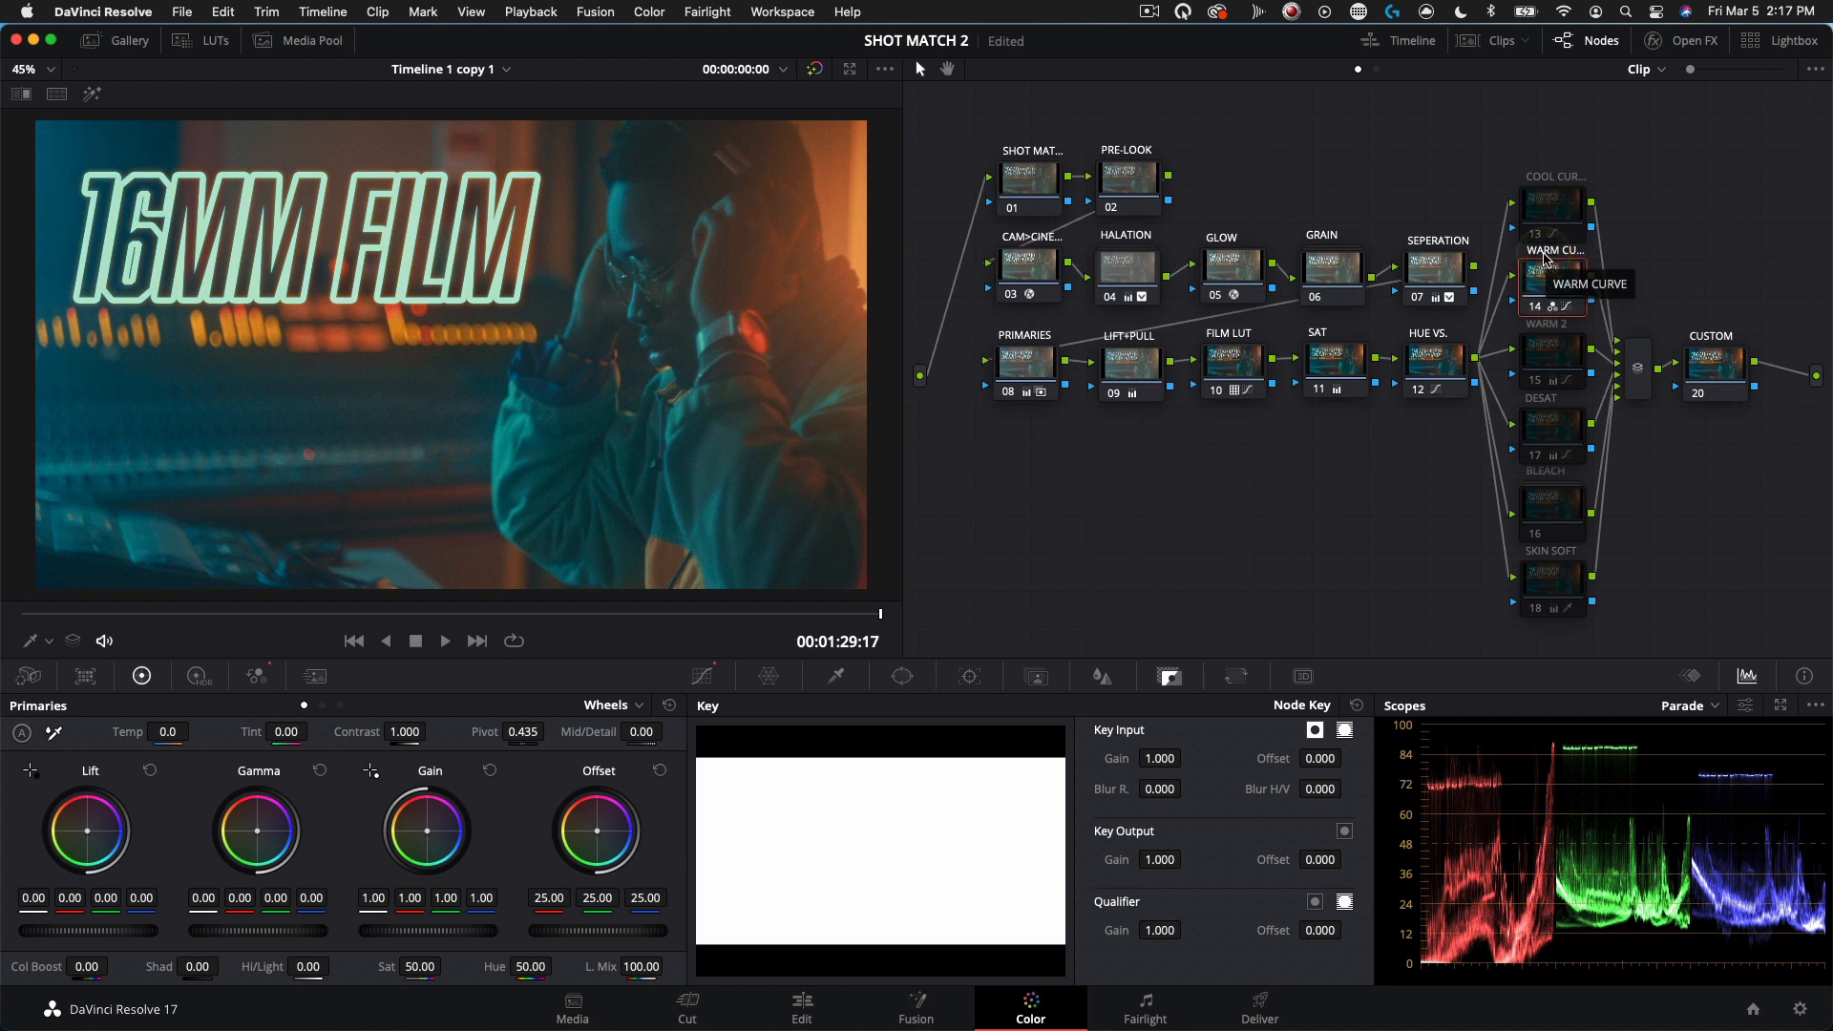
pyautogui.click(1554, 327)
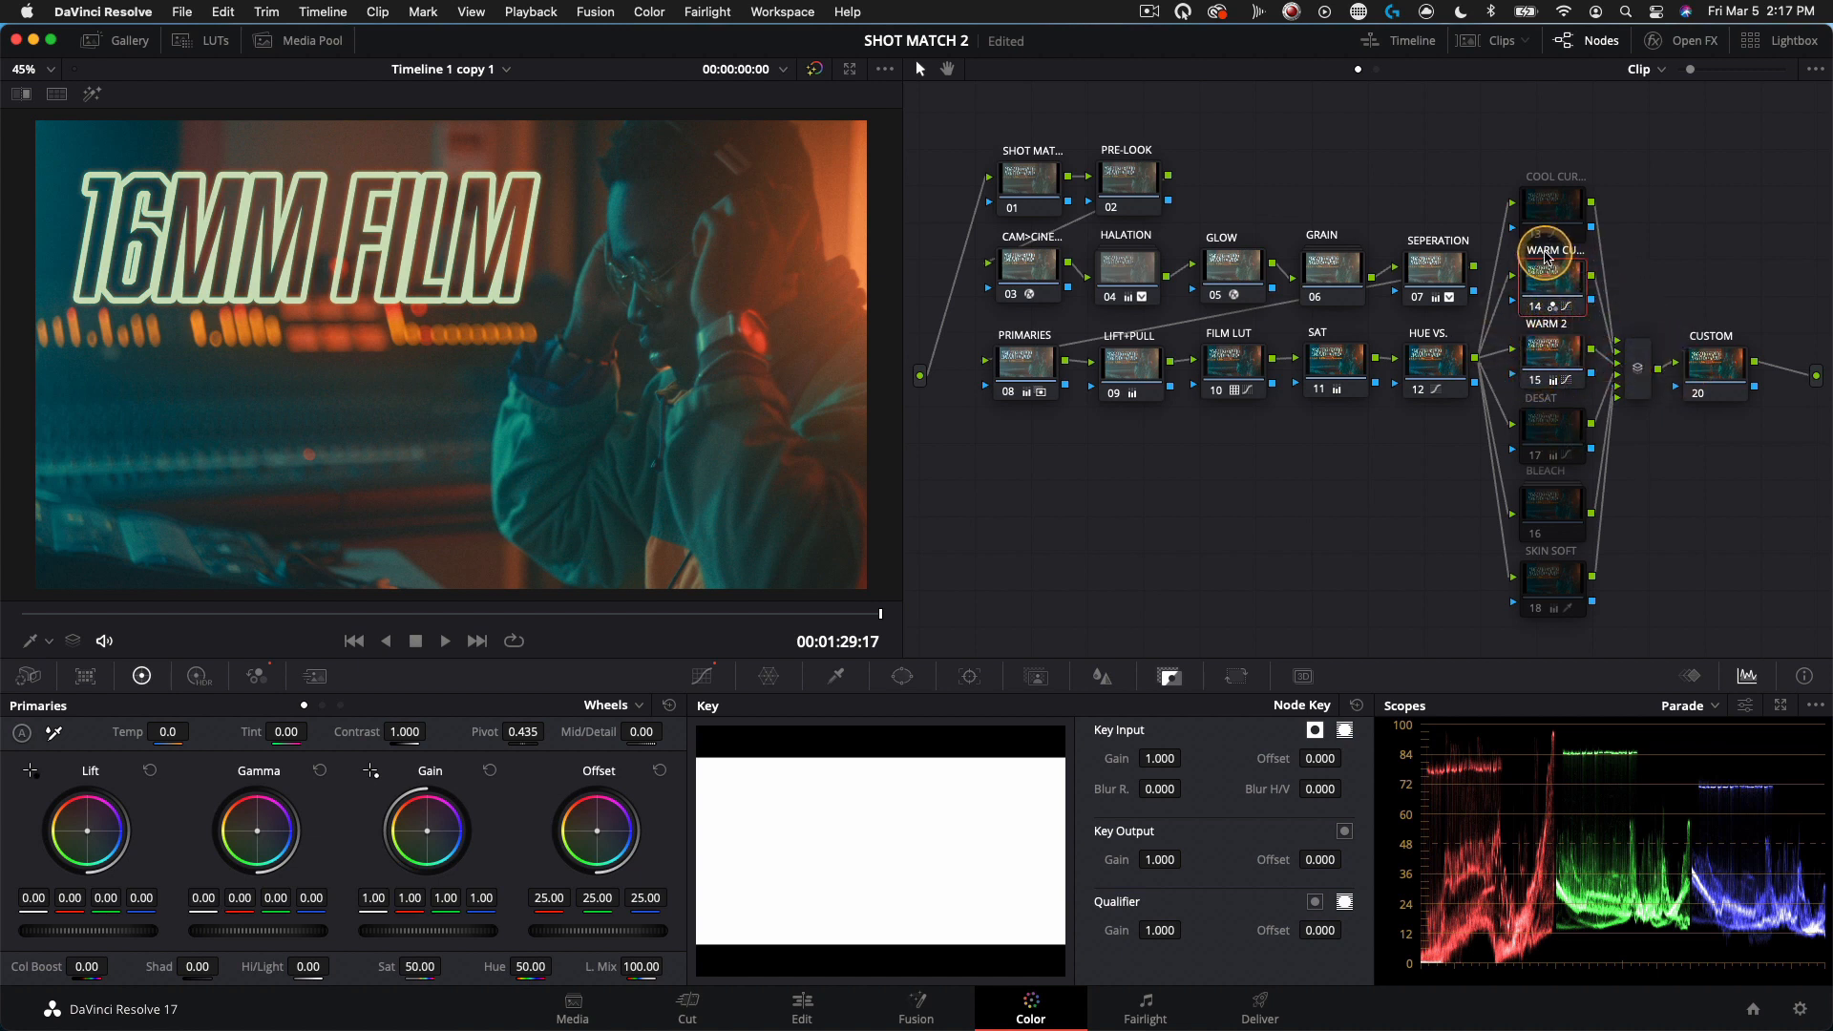
pyautogui.click(1548, 312)
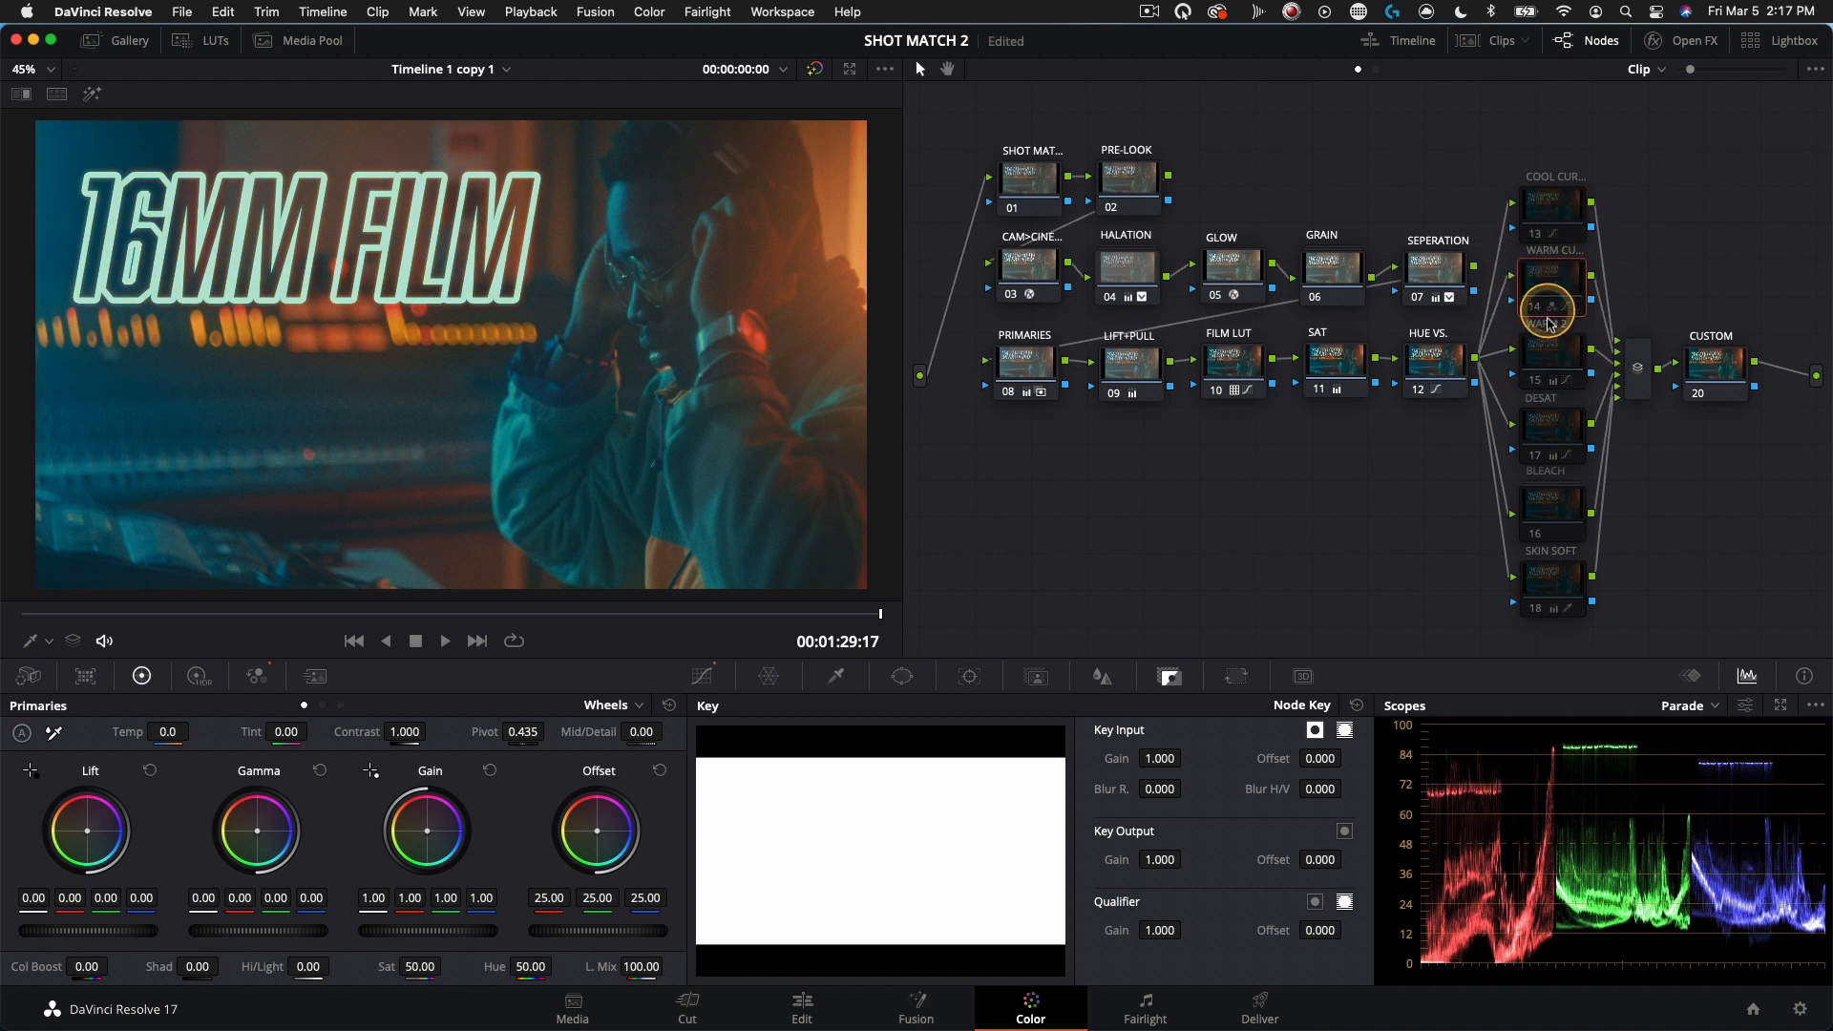
pyautogui.click(1556, 315)
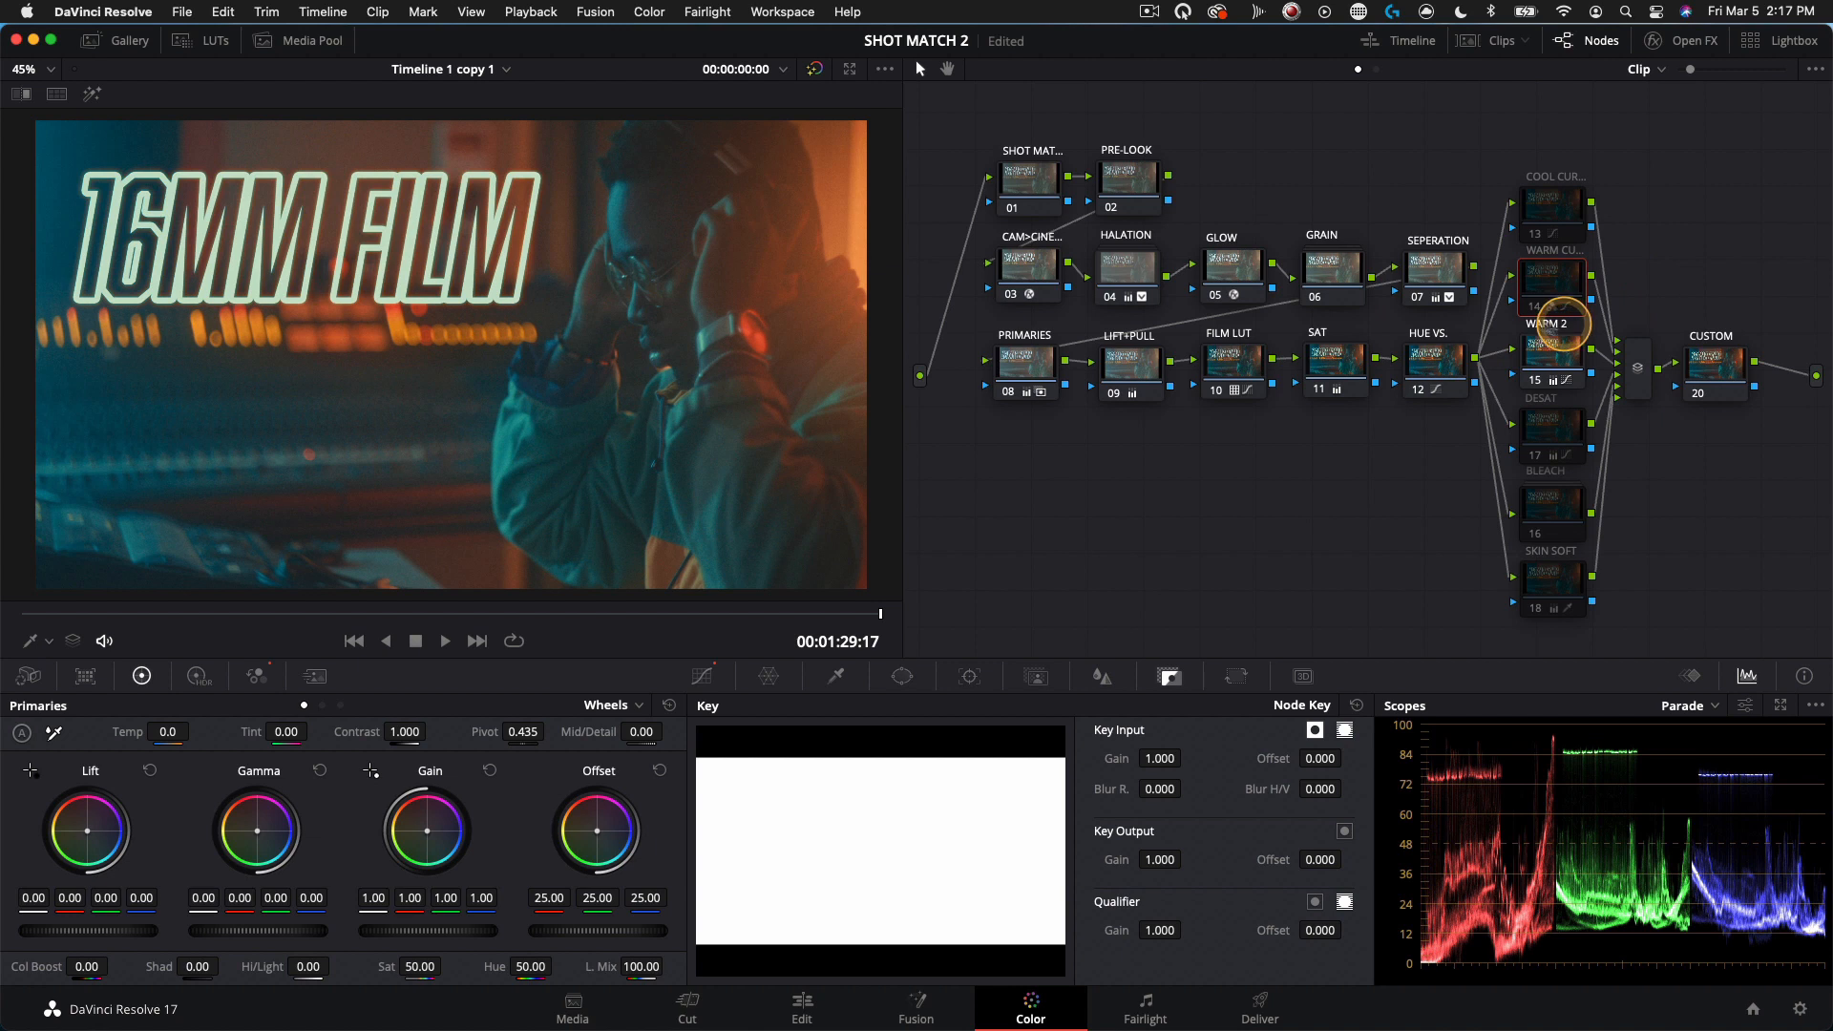
# Step: Select the COOL CURVE node and compare the image with it enabled and disabled
pyautogui.click(1560, 205)
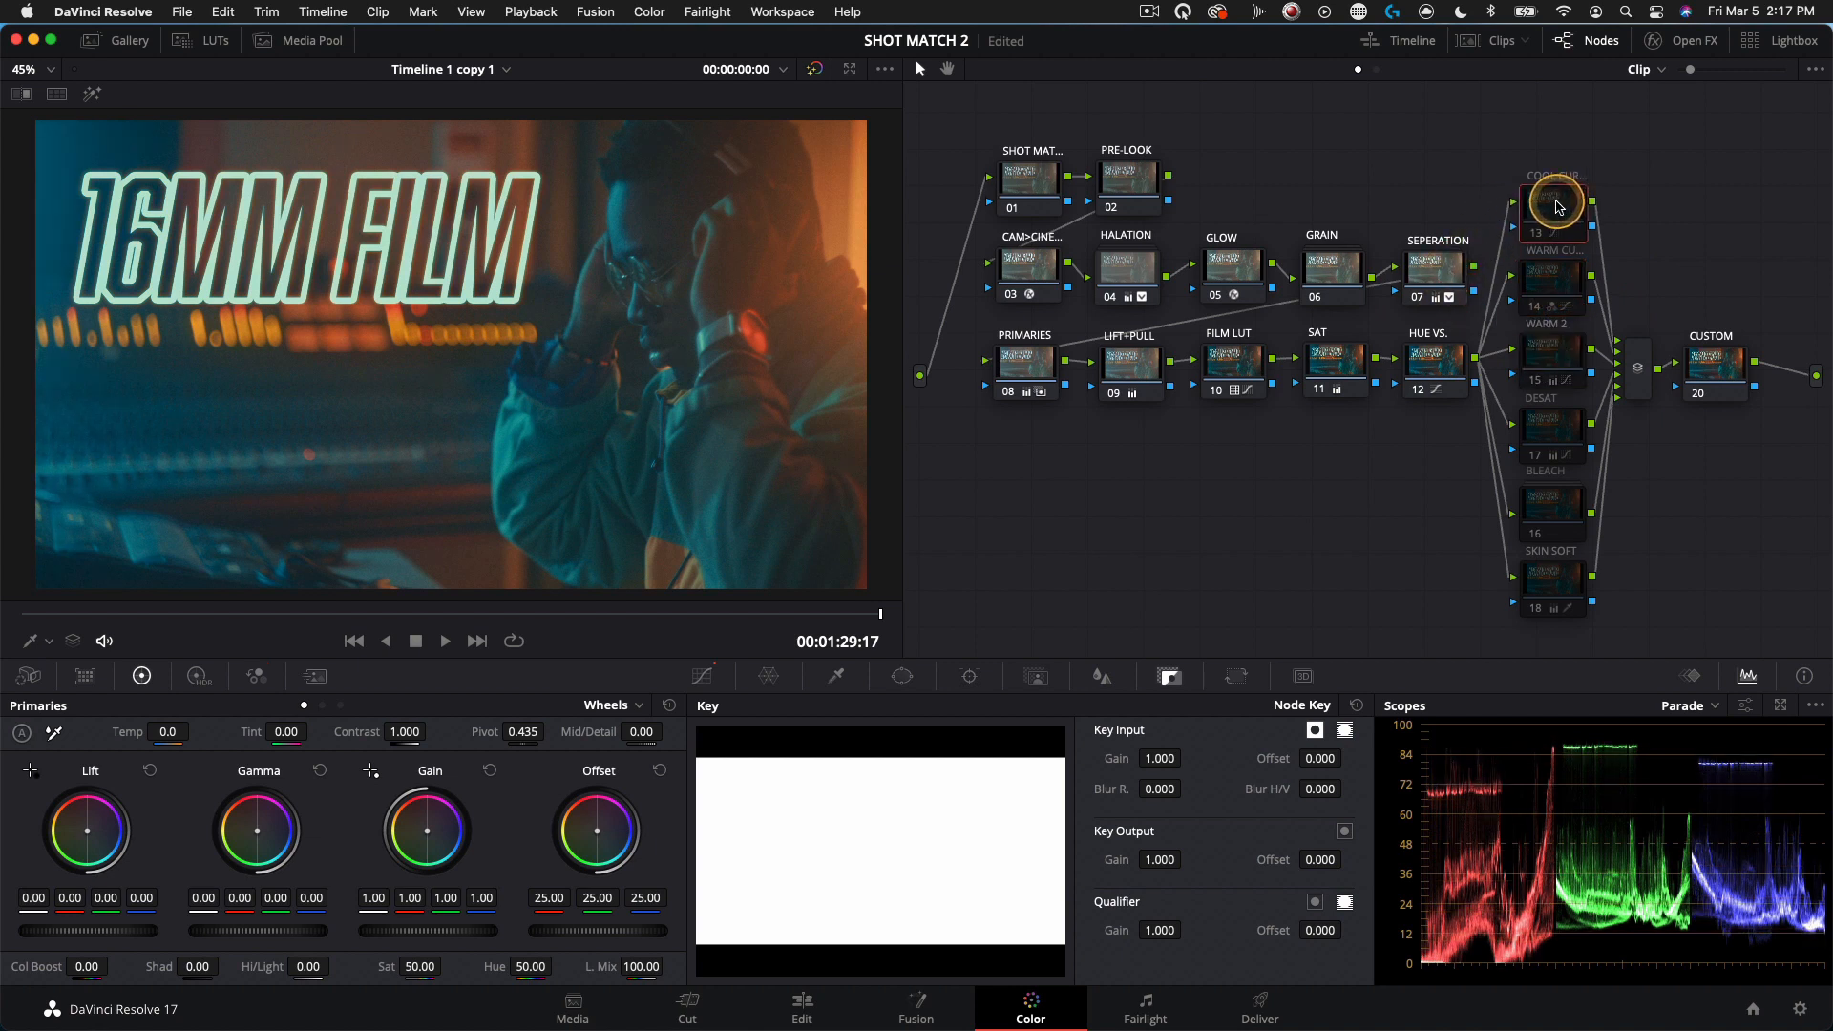
pyautogui.click(1558, 206)
pyautogui.click(1558, 206)
pyautogui.click(1558, 205)
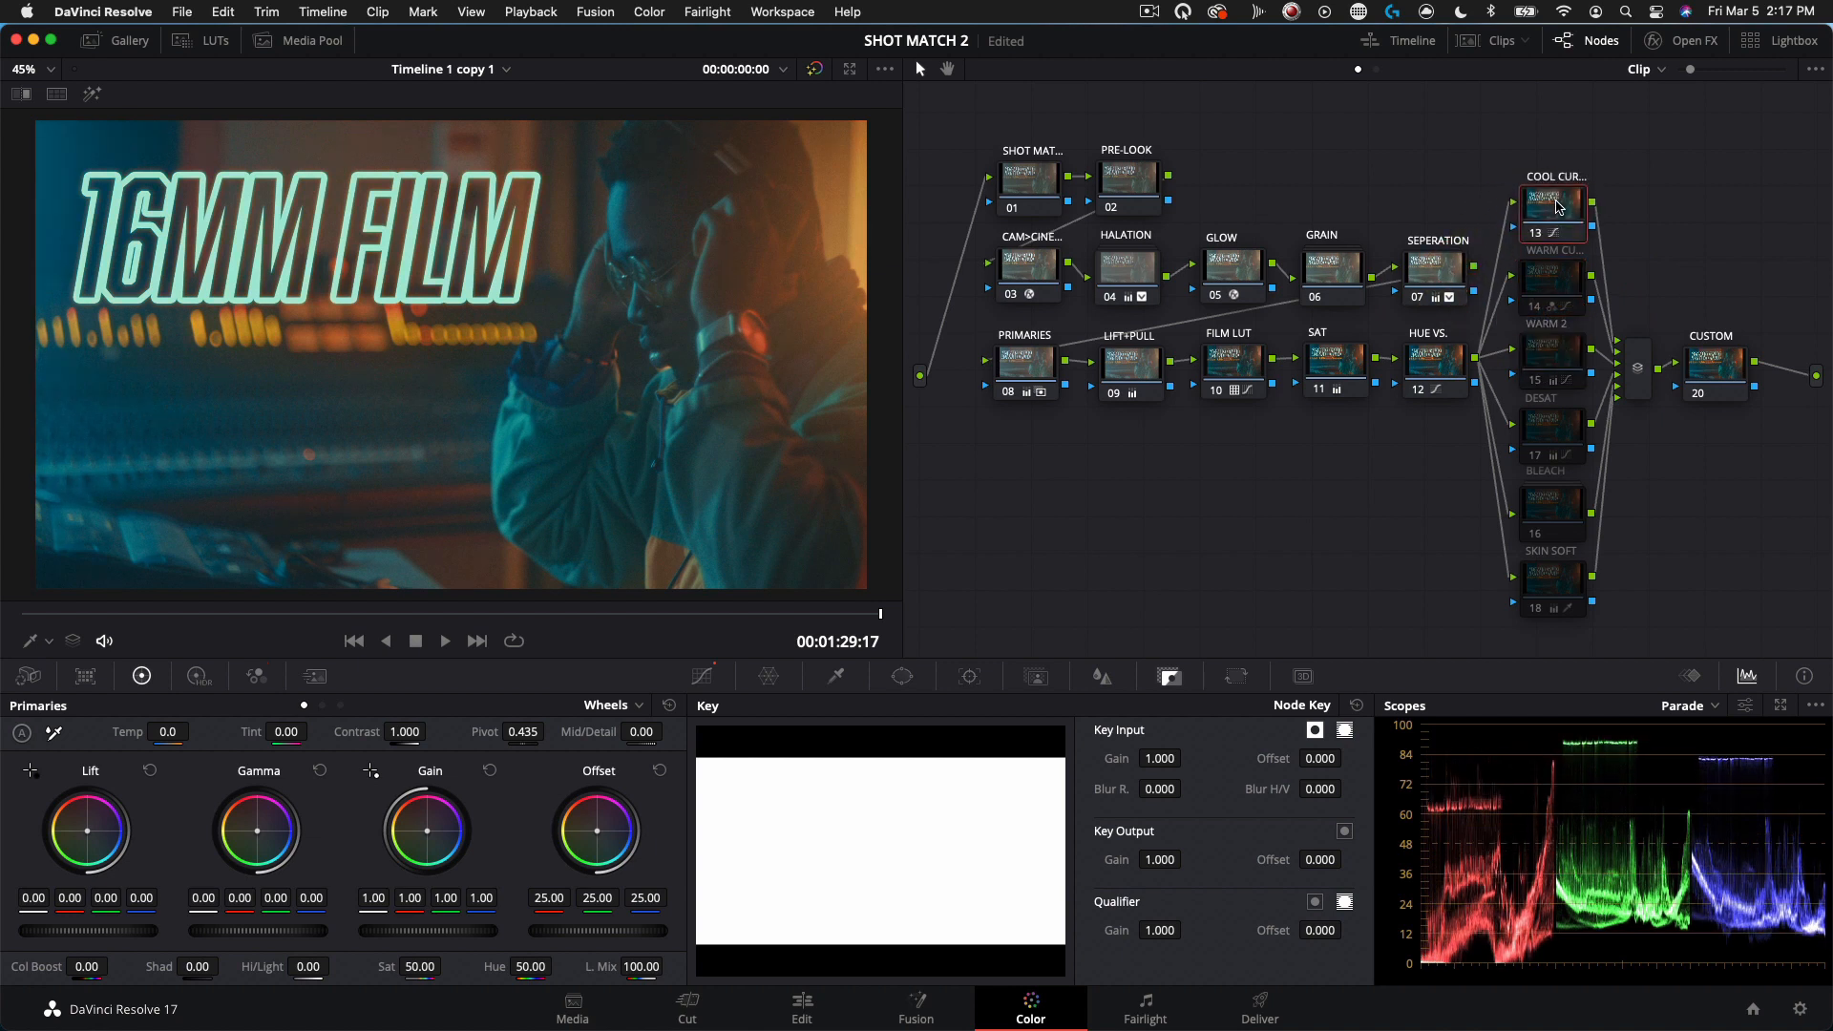
pyautogui.click(1558, 205)
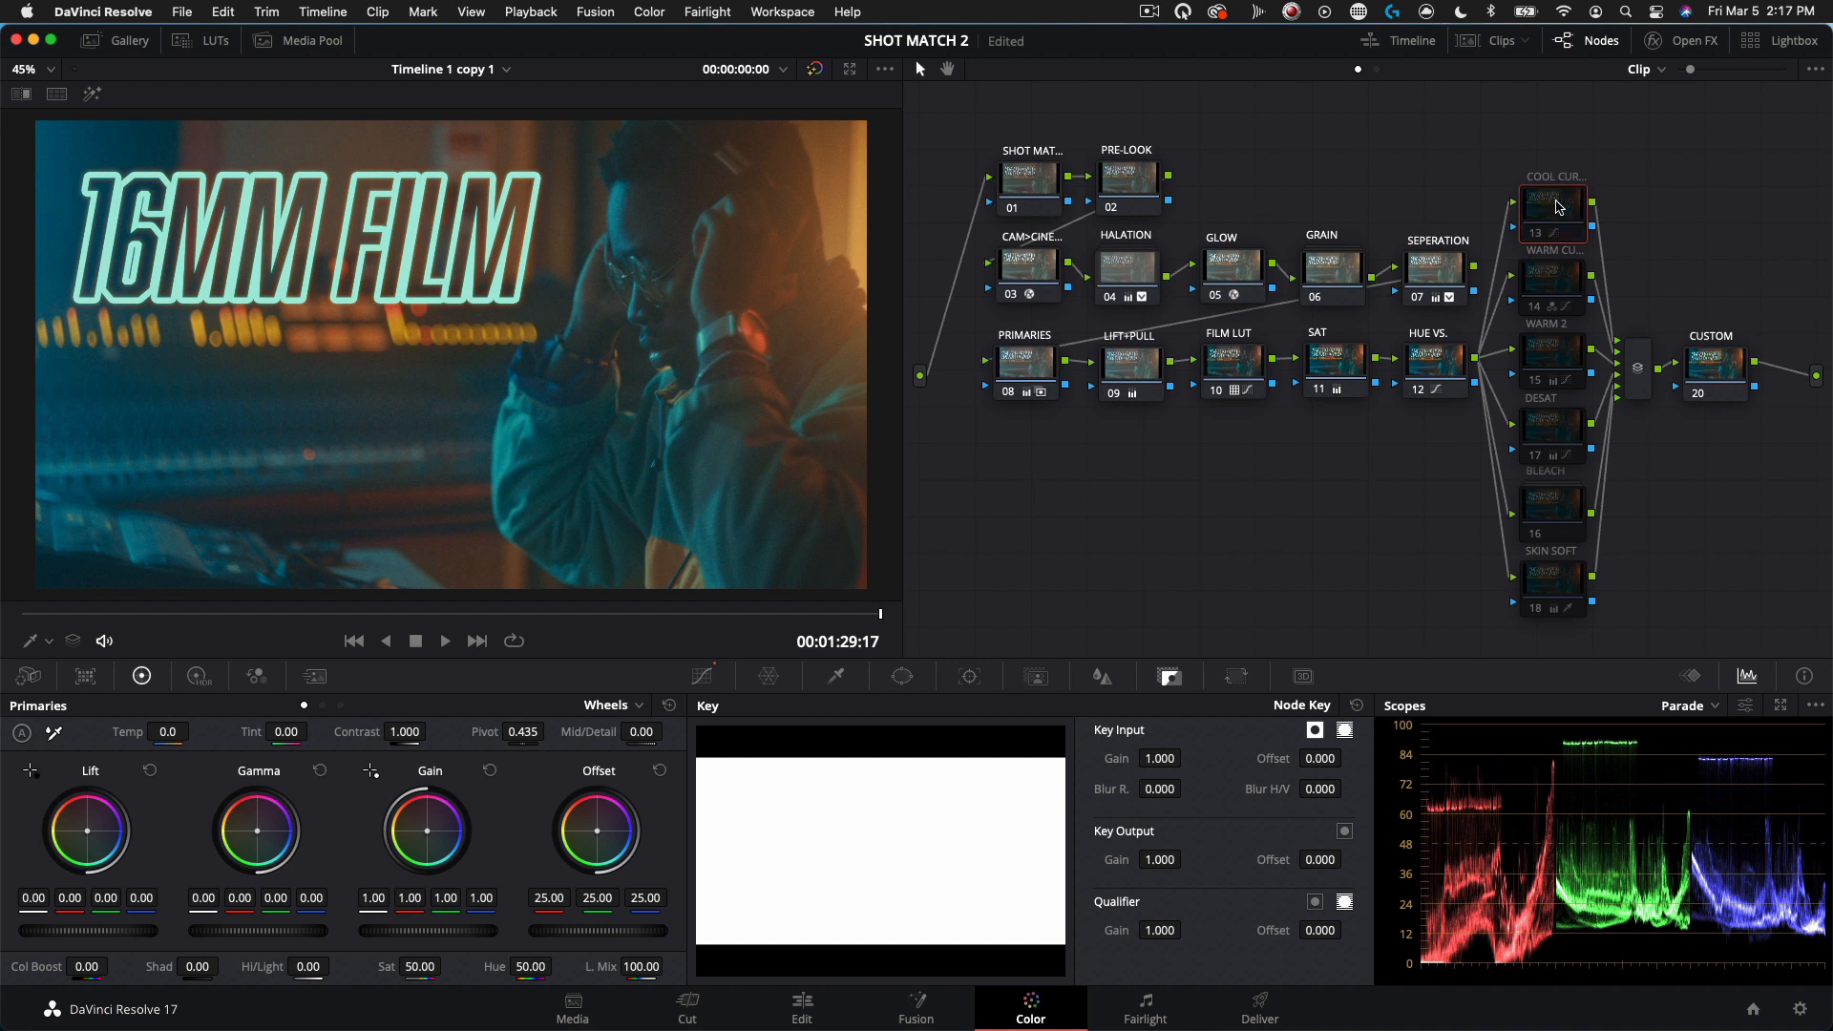
pyautogui.click(1558, 205)
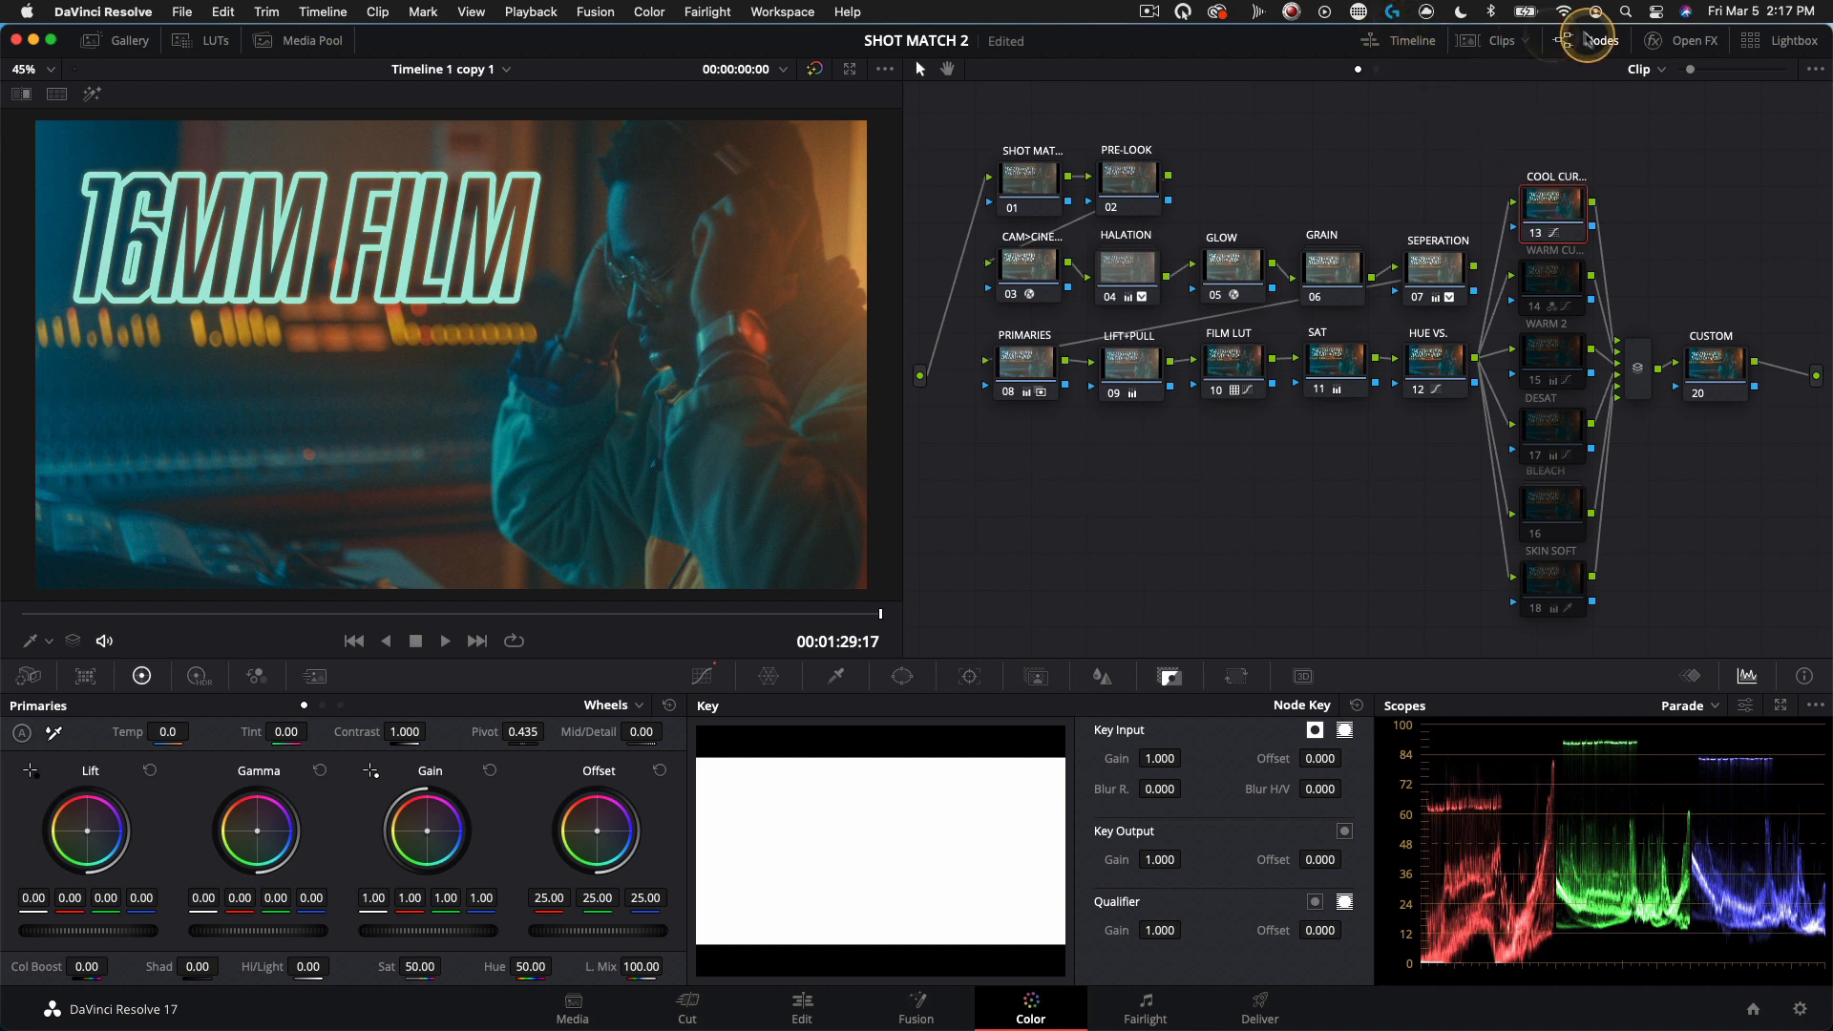
# Step: Show the clip thumbnails and switch to clip 13, the teal and orange studio shot
pyautogui.click(1478, 40)
pyautogui.hscroll(-3, 1389, 588)
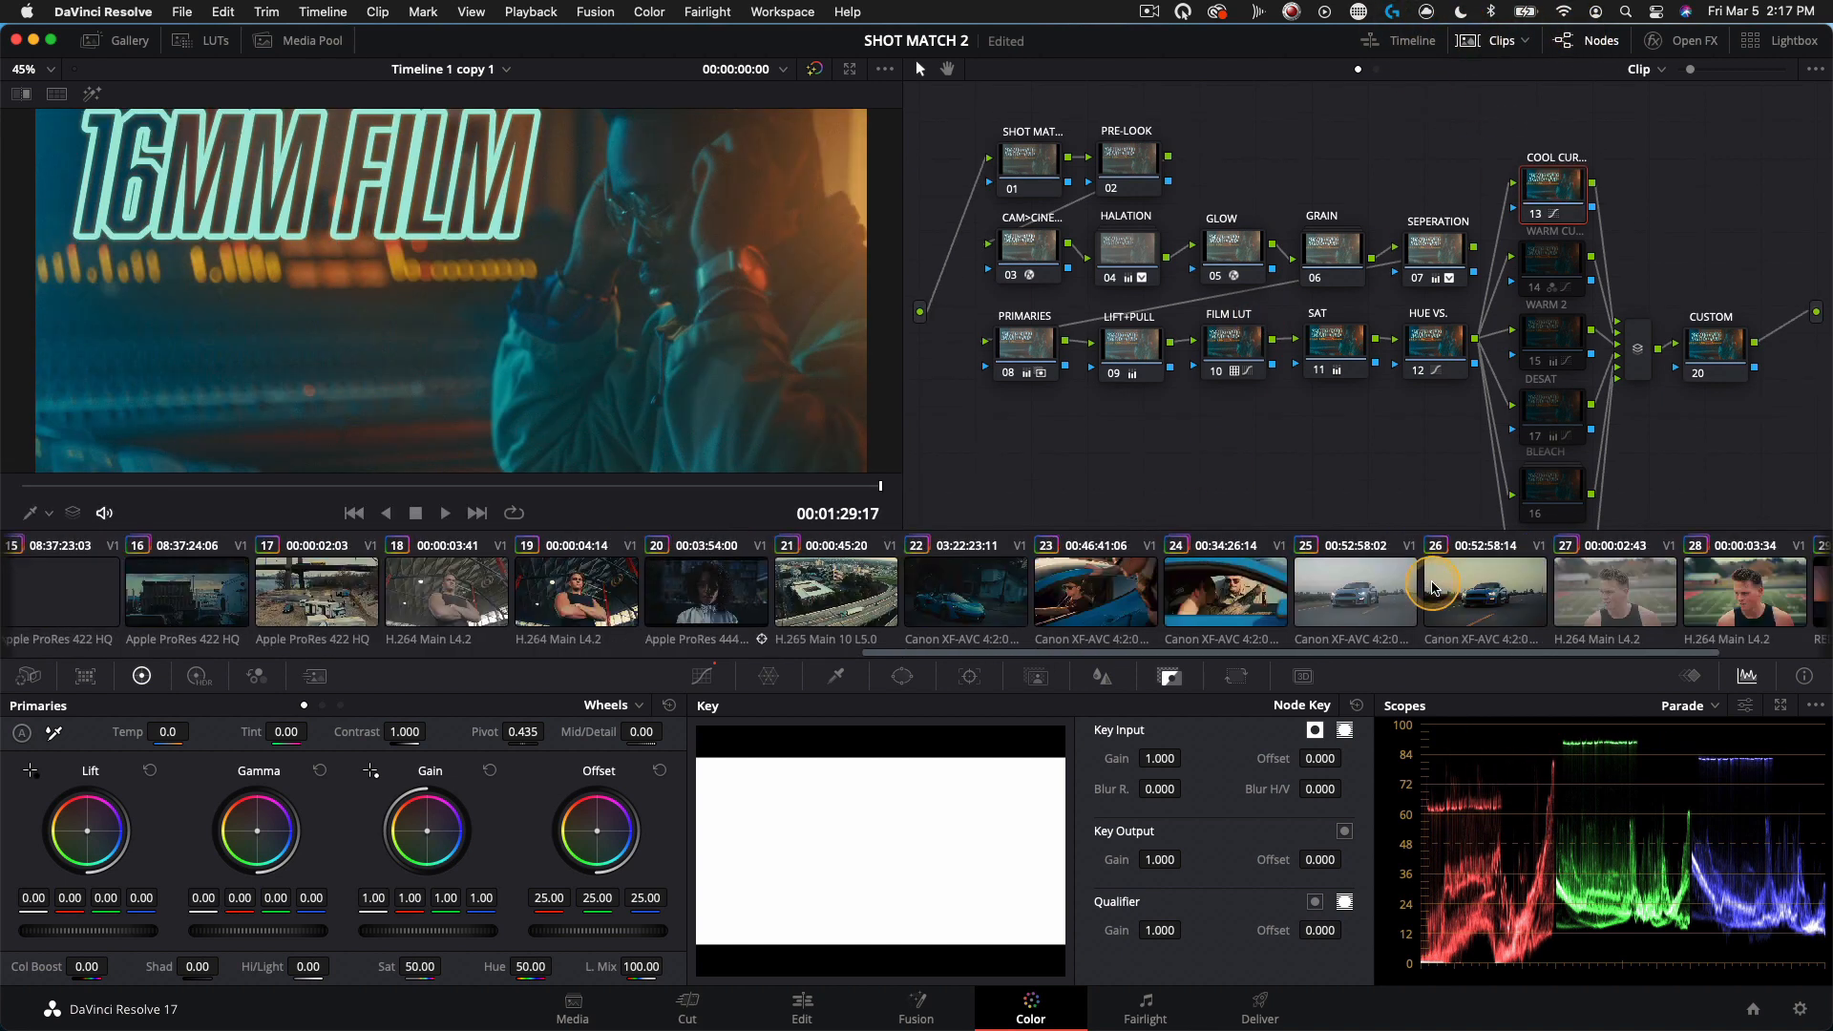
pyautogui.hscroll(-10, 1432, 587)
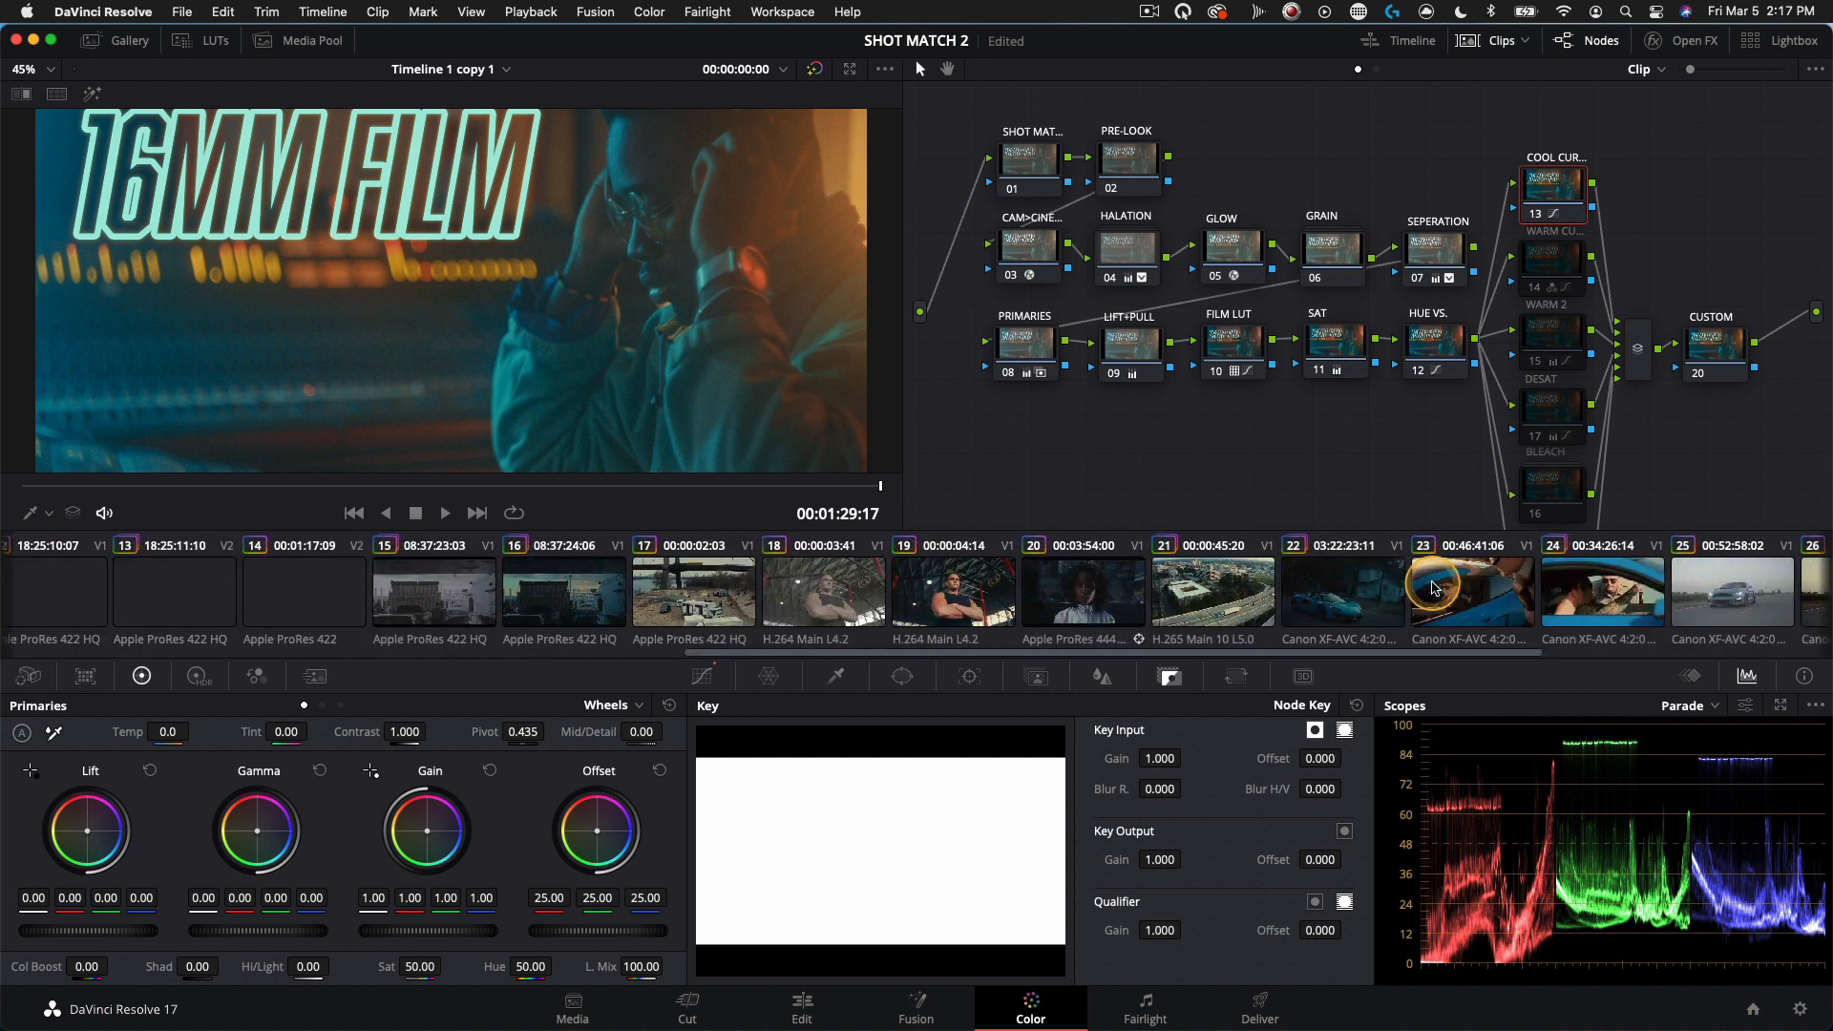
pyautogui.click(1325, 590)
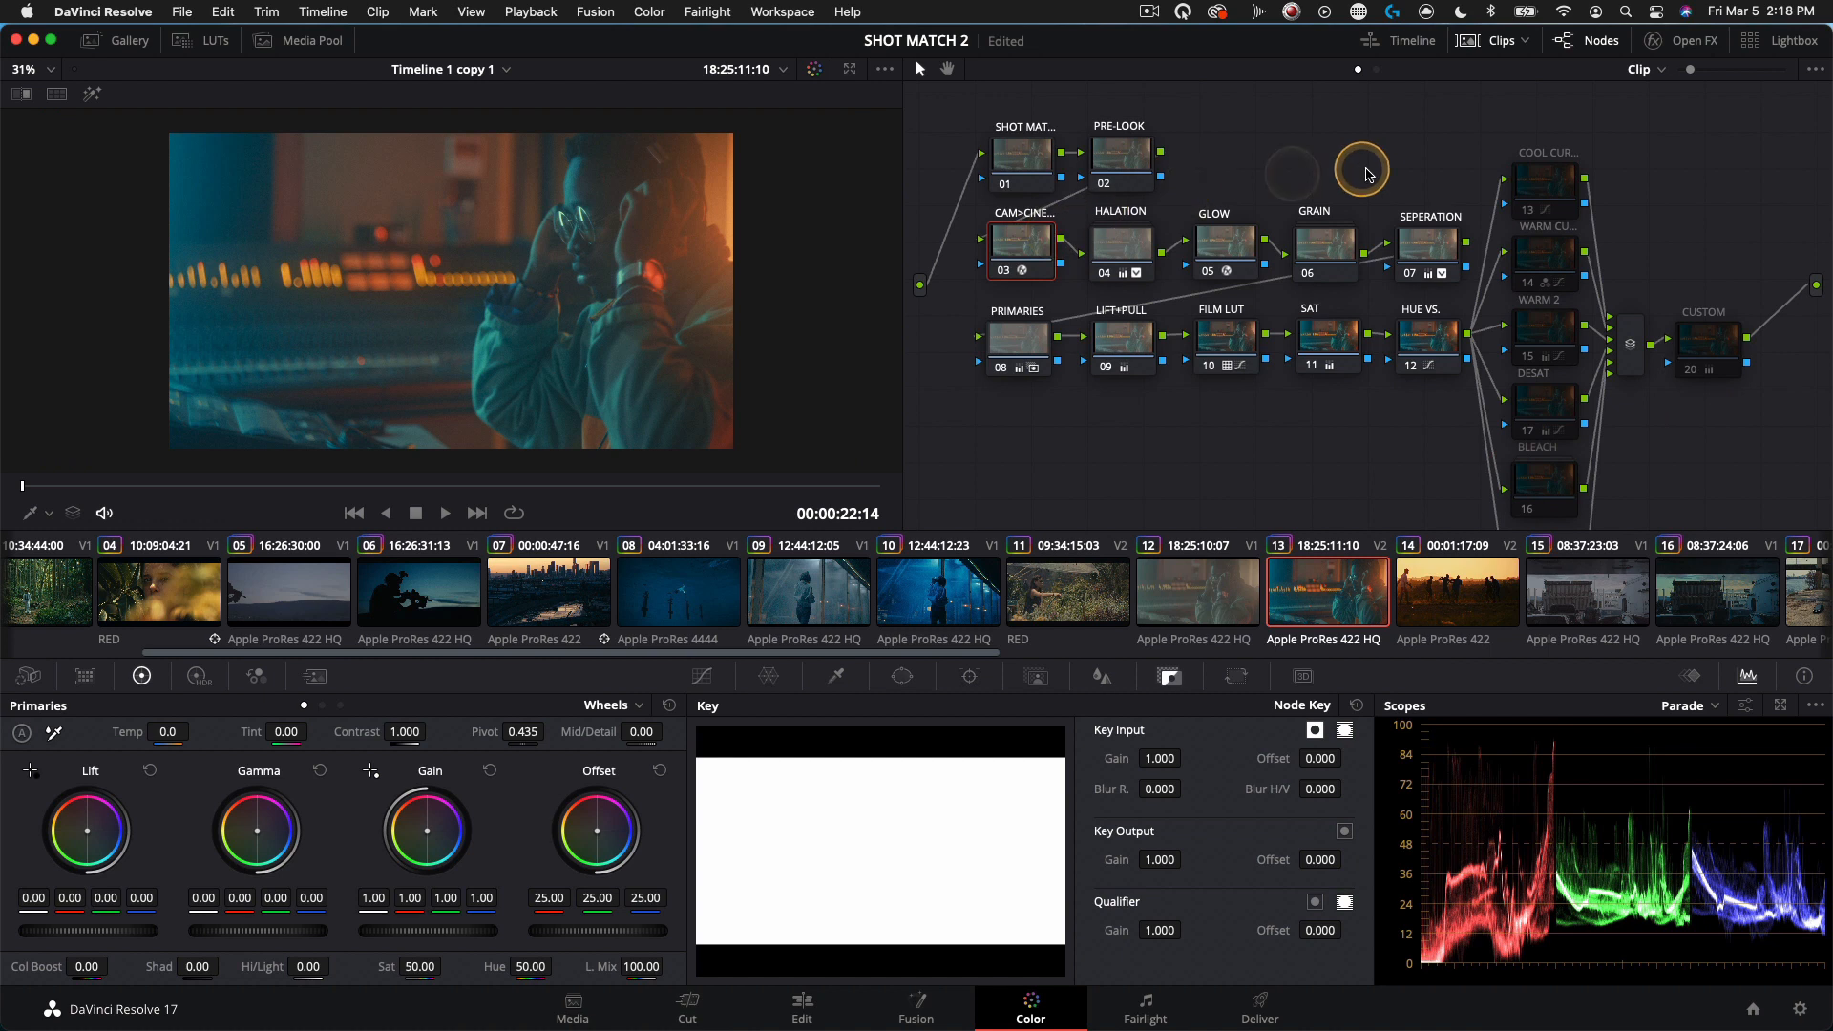
# Step: Review the CAM>CINE node's Color Space Transform settings and choose ARRI LogC as the input gamma
pyautogui.click(1678, 41)
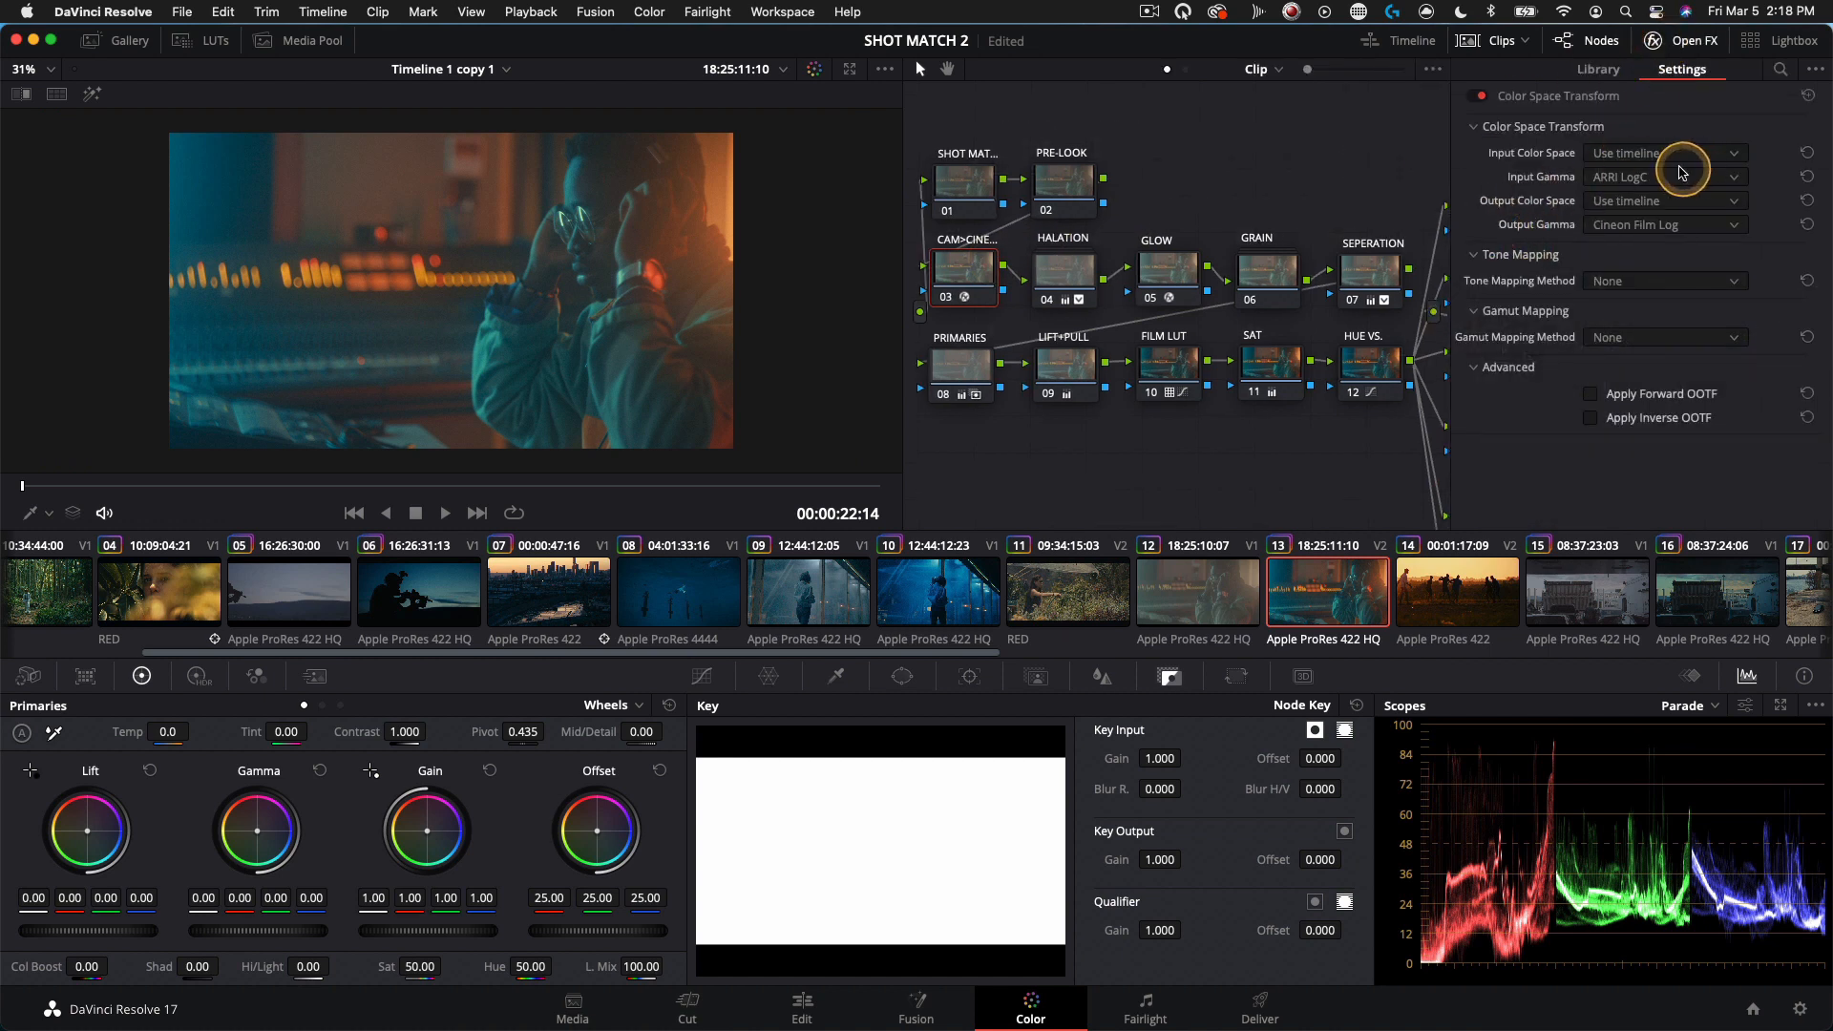
pyautogui.click(1613, 179)
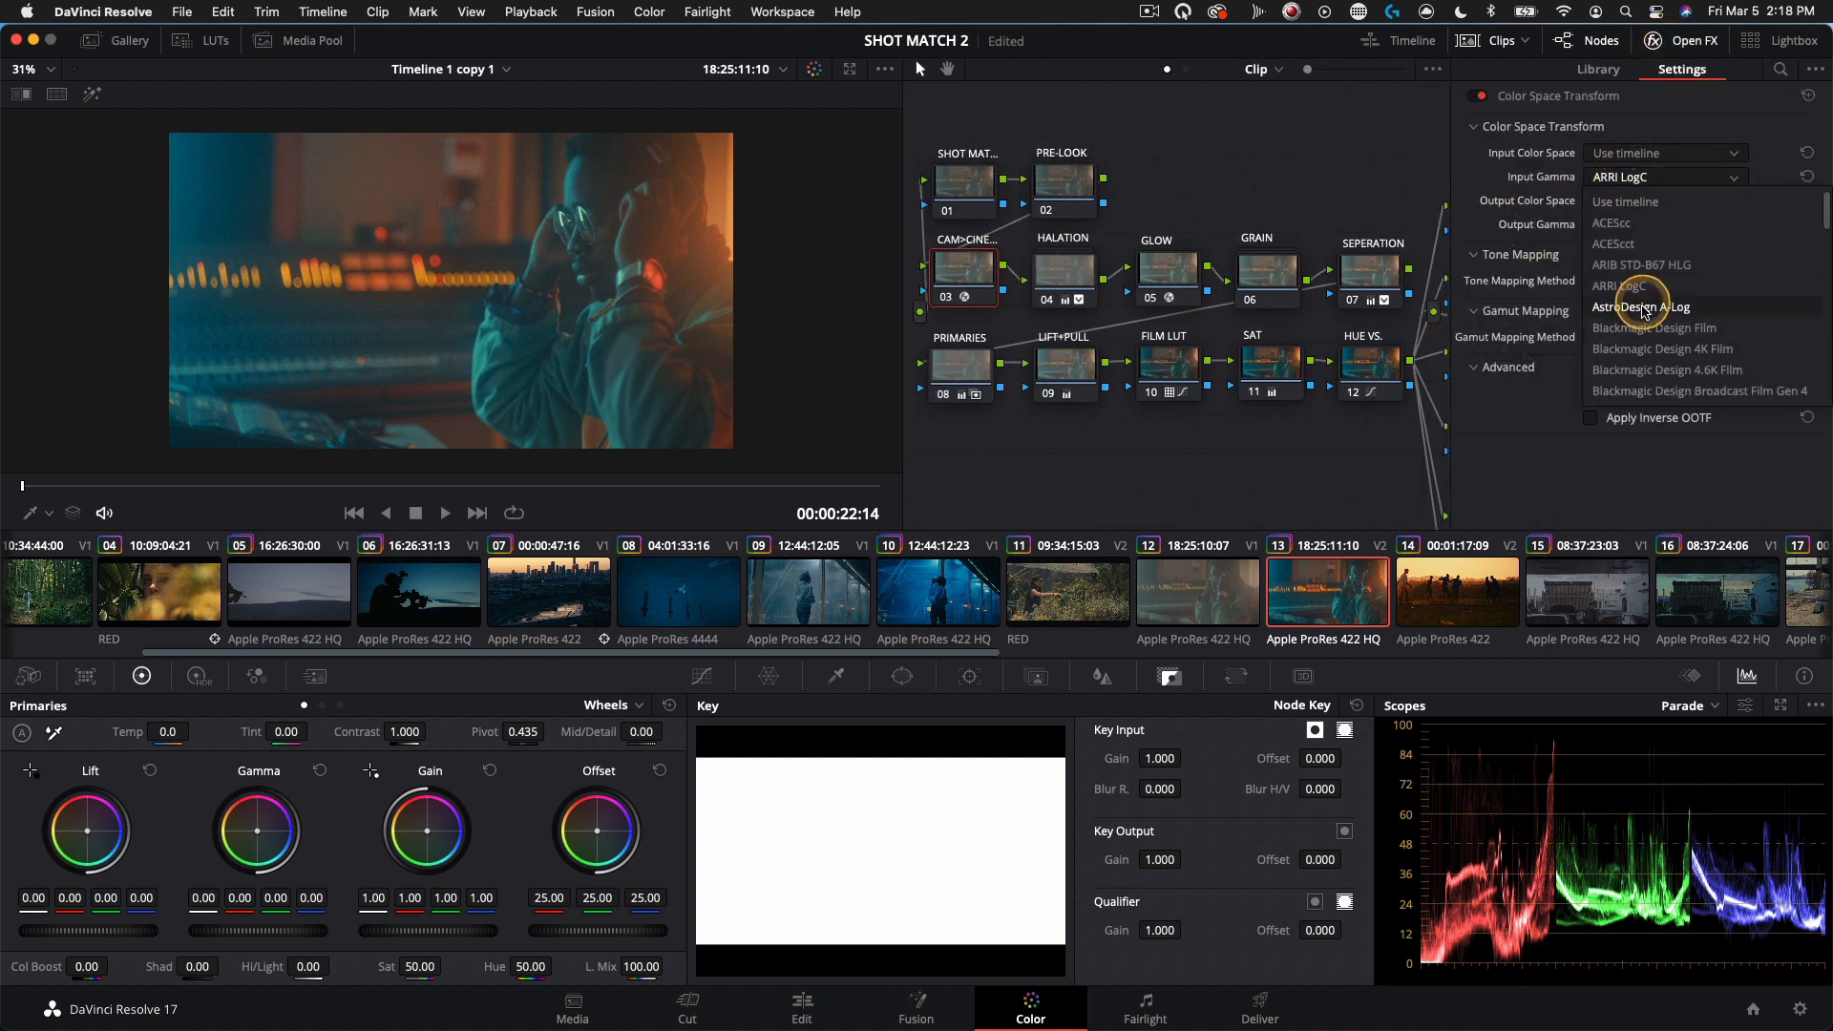
pyautogui.click(1620, 288)
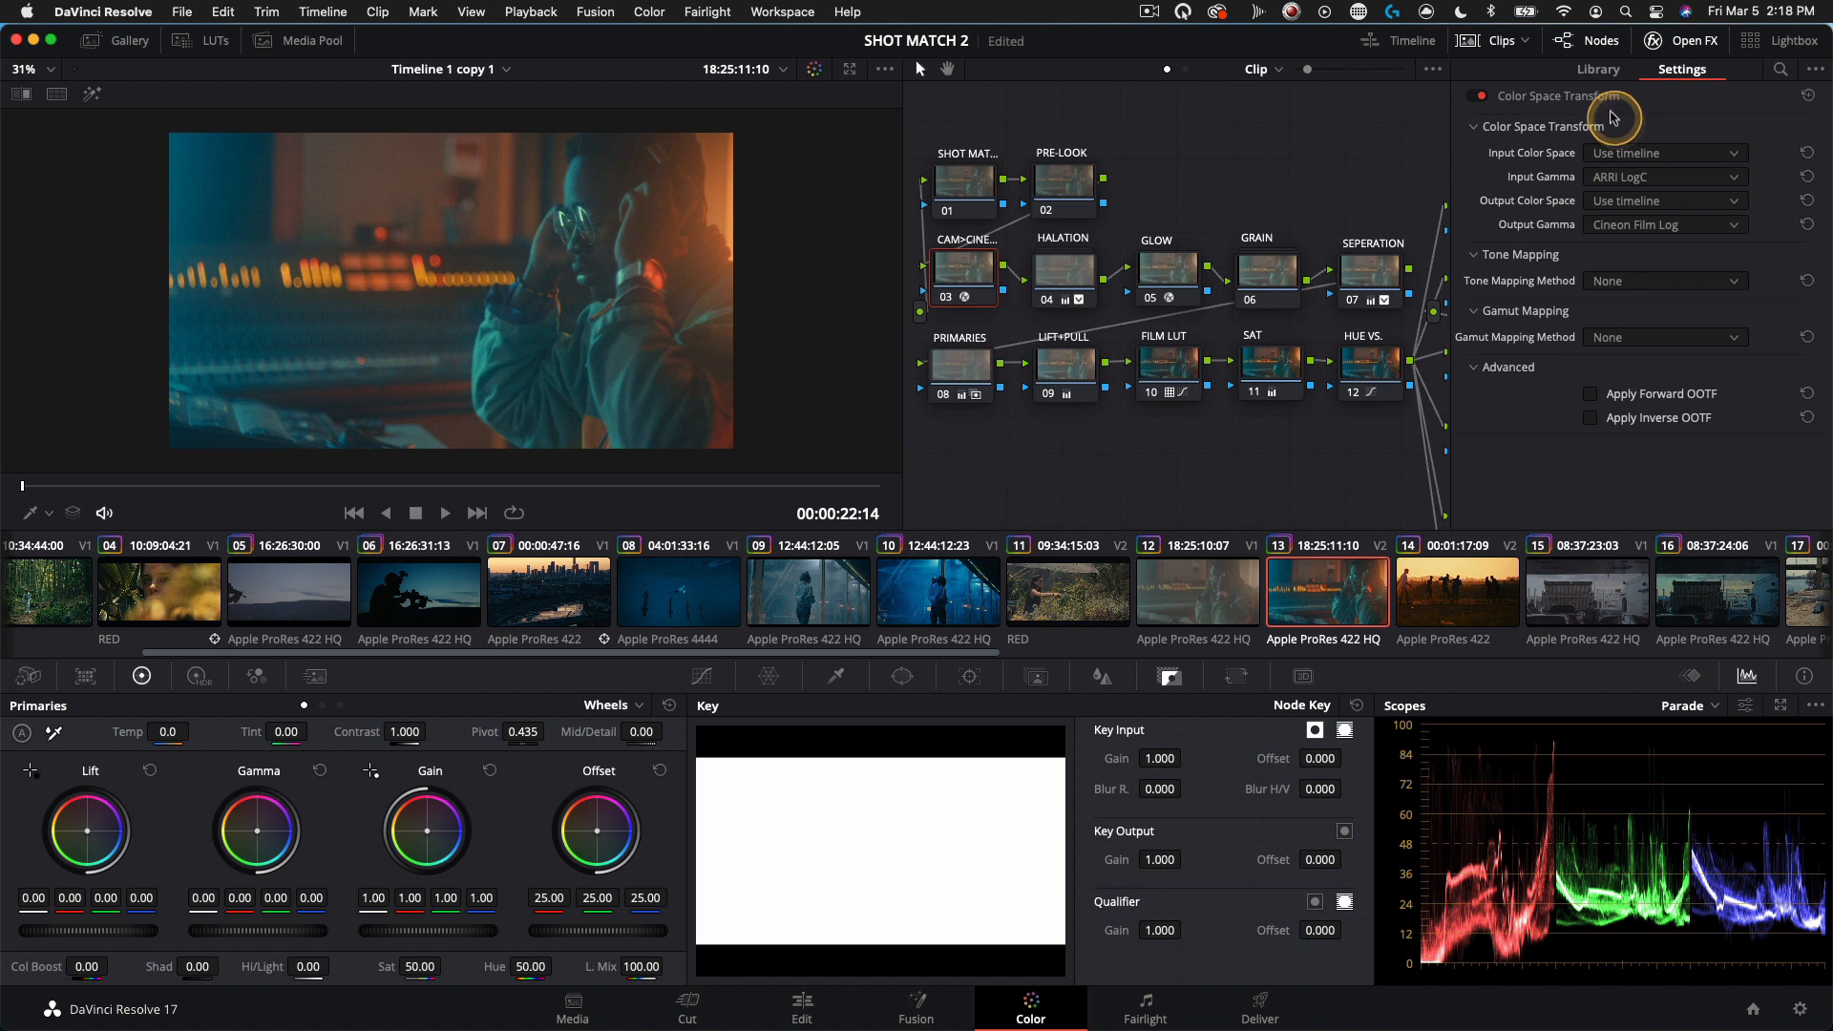
pyautogui.click(1685, 40)
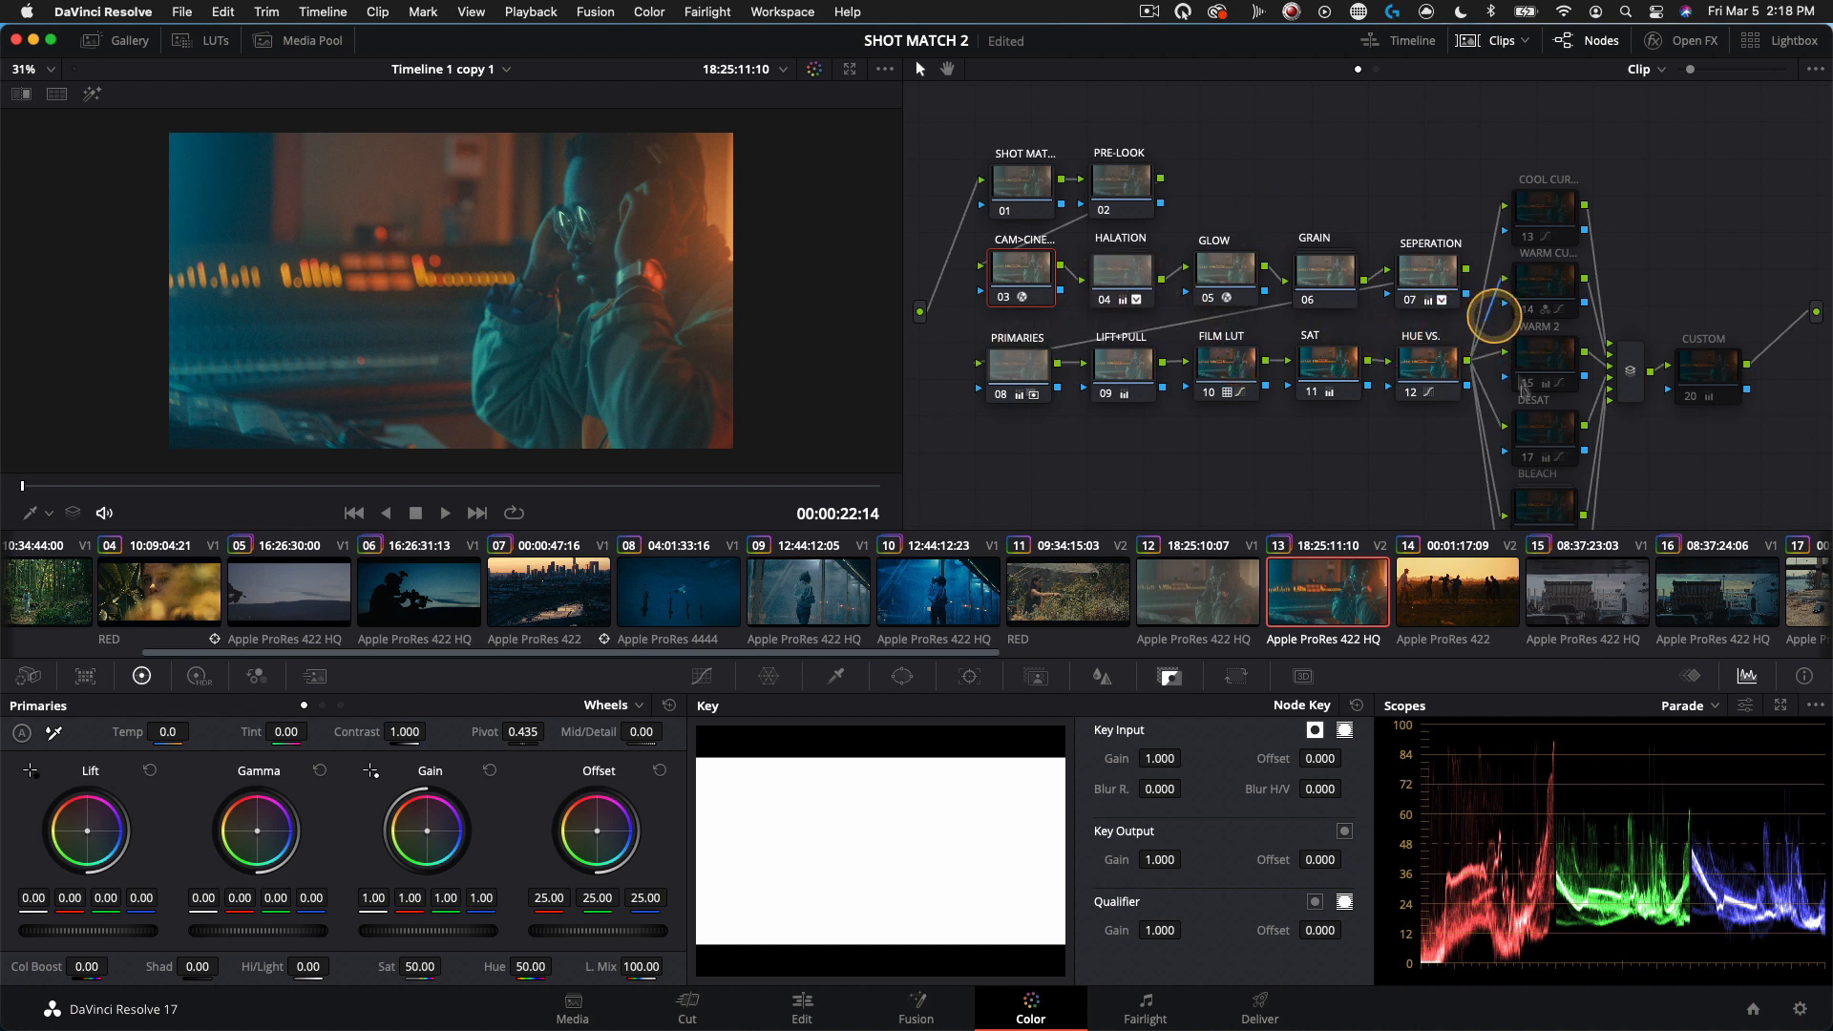
# Step: Enable the BLEACH and CUSTOM nodes on clip 13 and inspect the CUSTOM node's saturation
pyautogui.click(1532, 474)
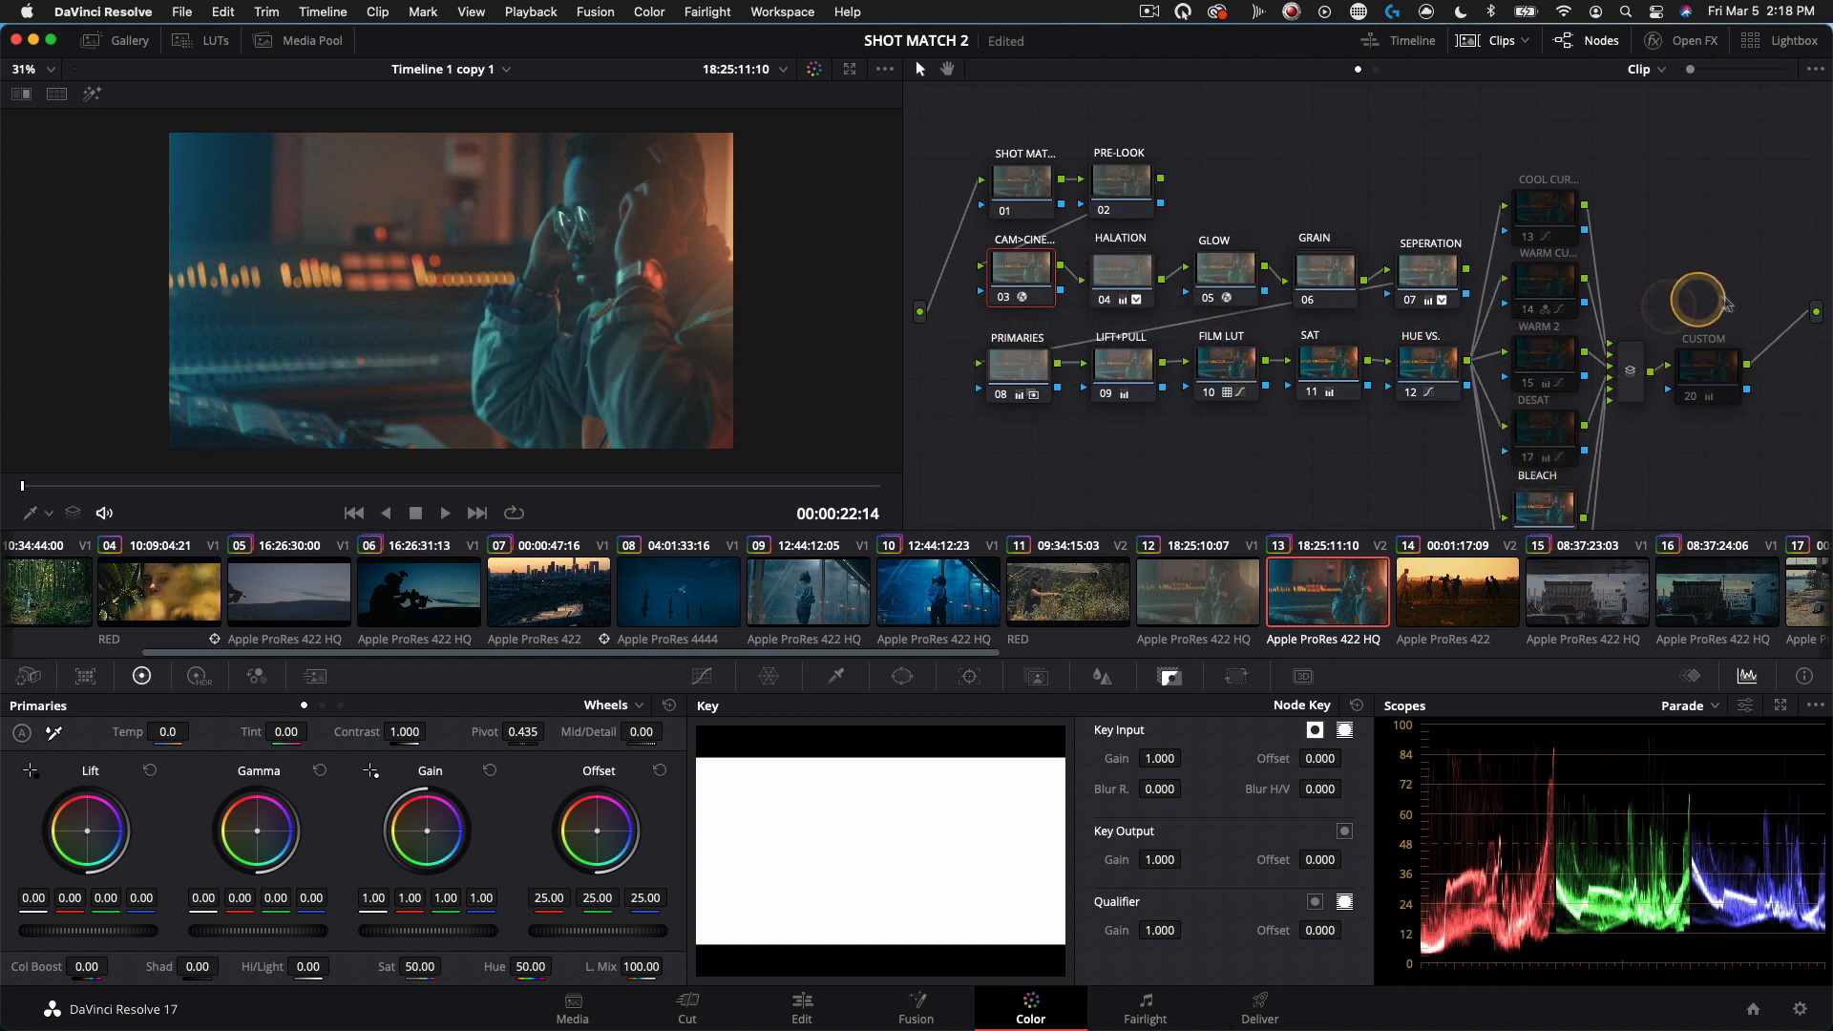
pyautogui.click(1701, 351)
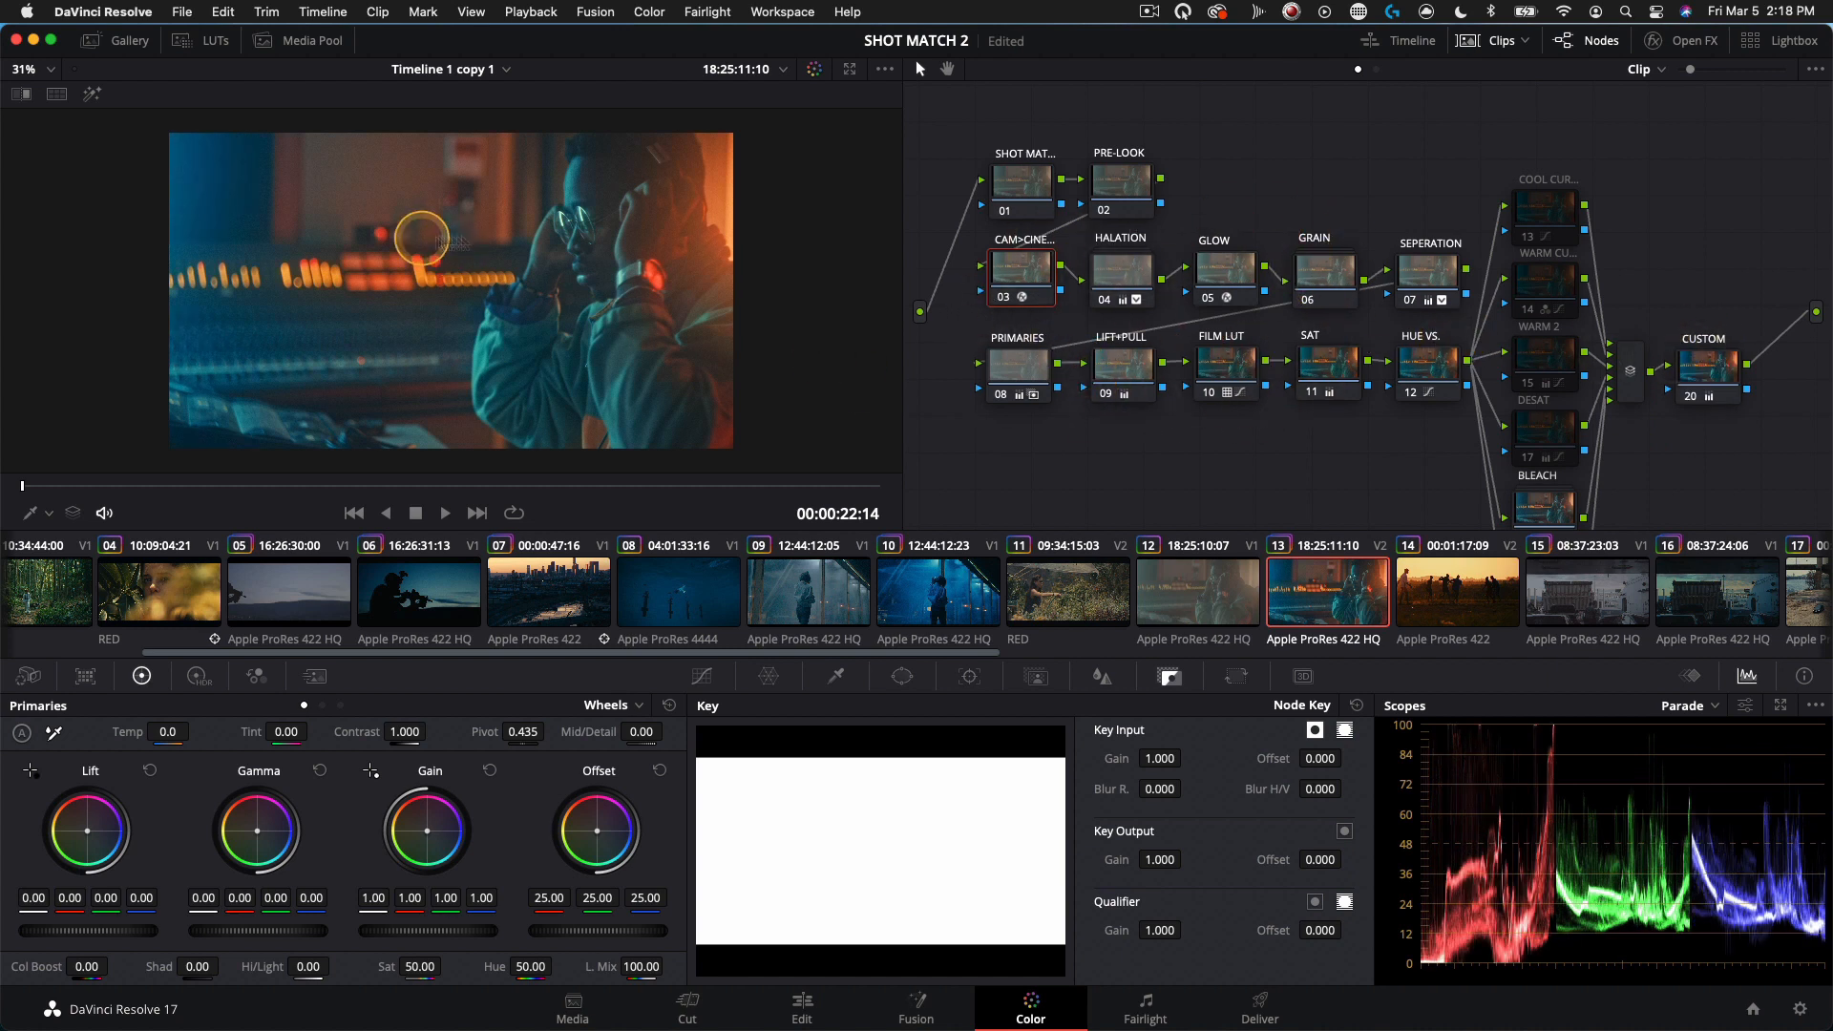
pyautogui.click(1699, 363)
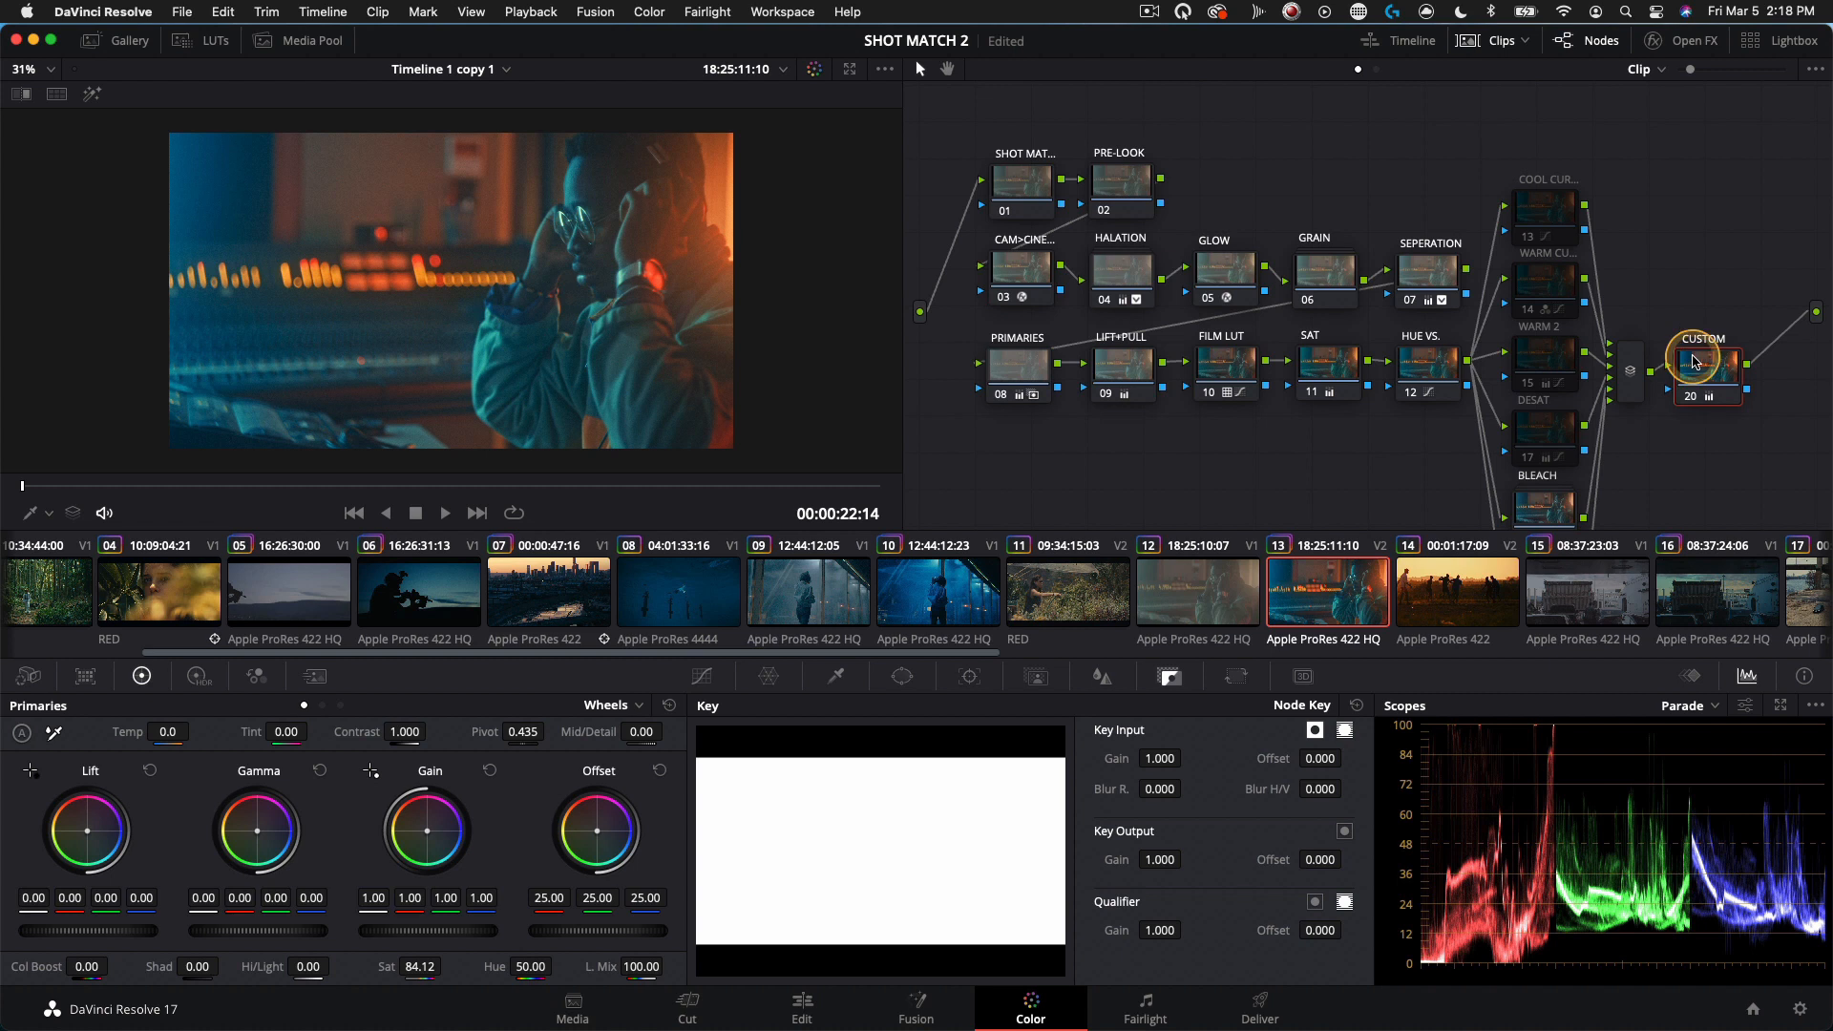
# Step: Switch to clip 04 and review the input gamma in its CAM>CINE node's Color Space Transform
pyautogui.hscroll(-5, 618, 585)
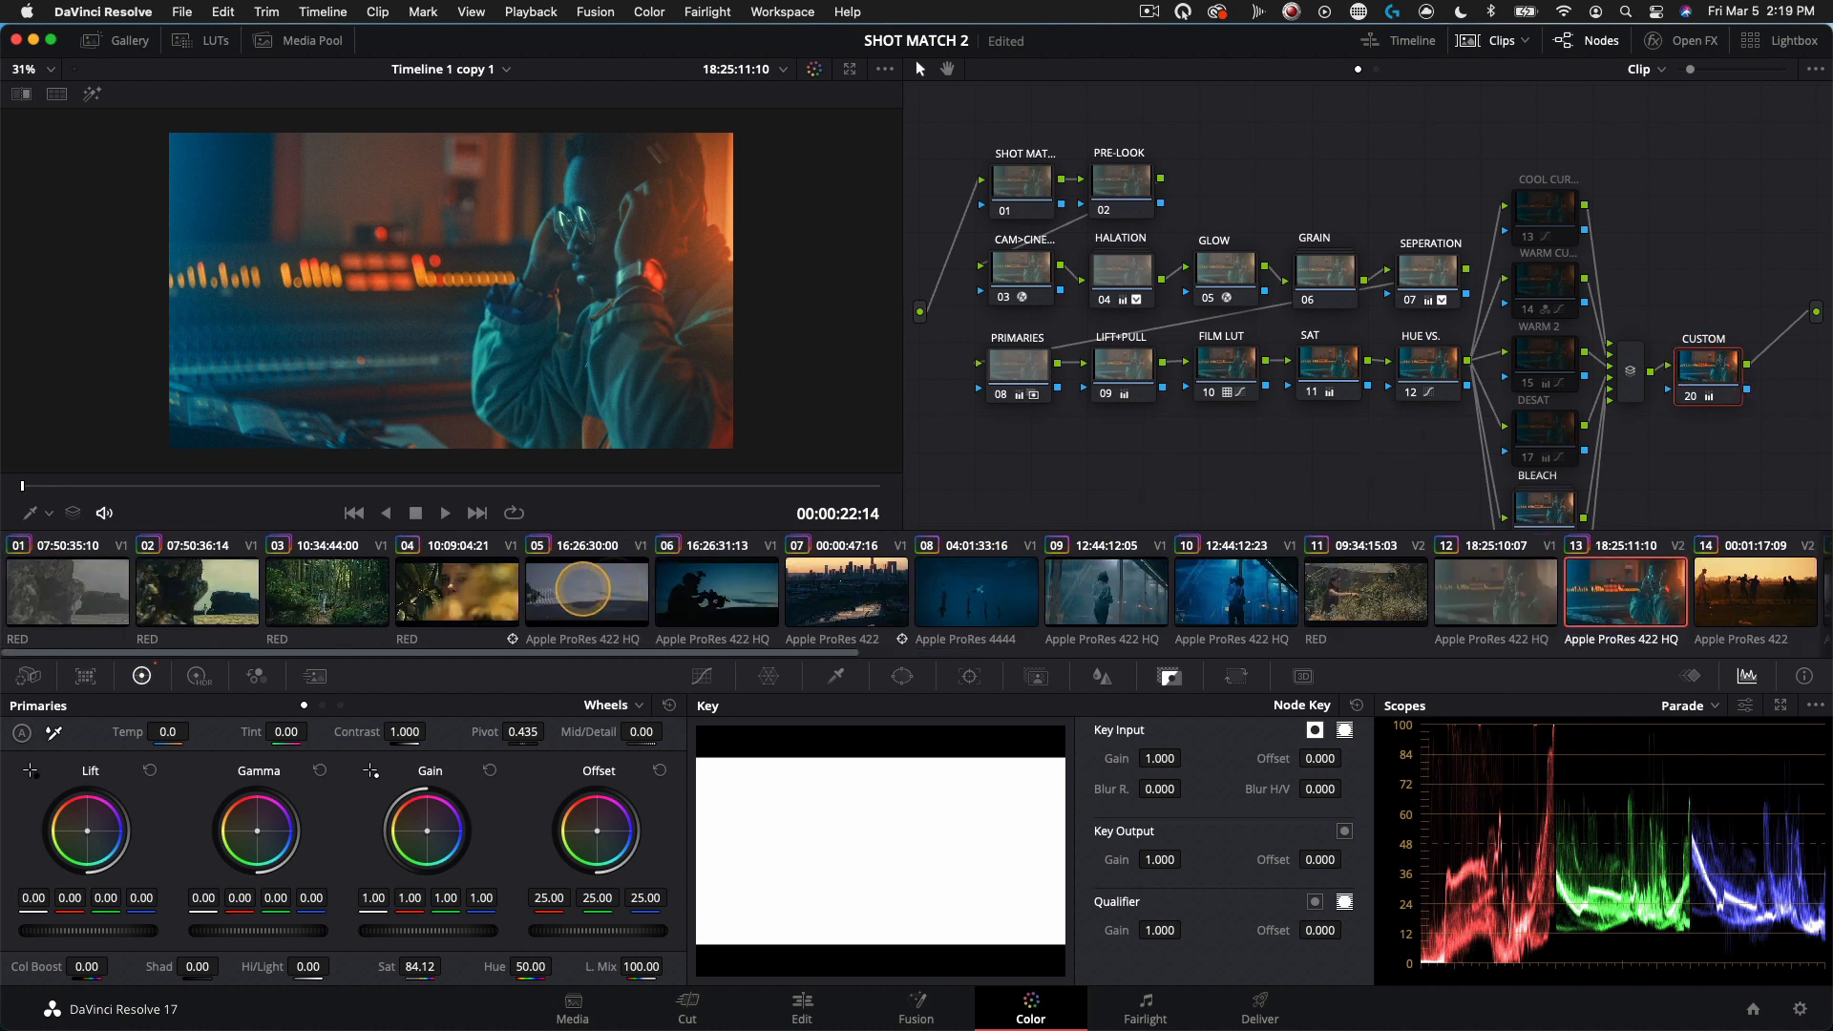
pyautogui.click(456, 590)
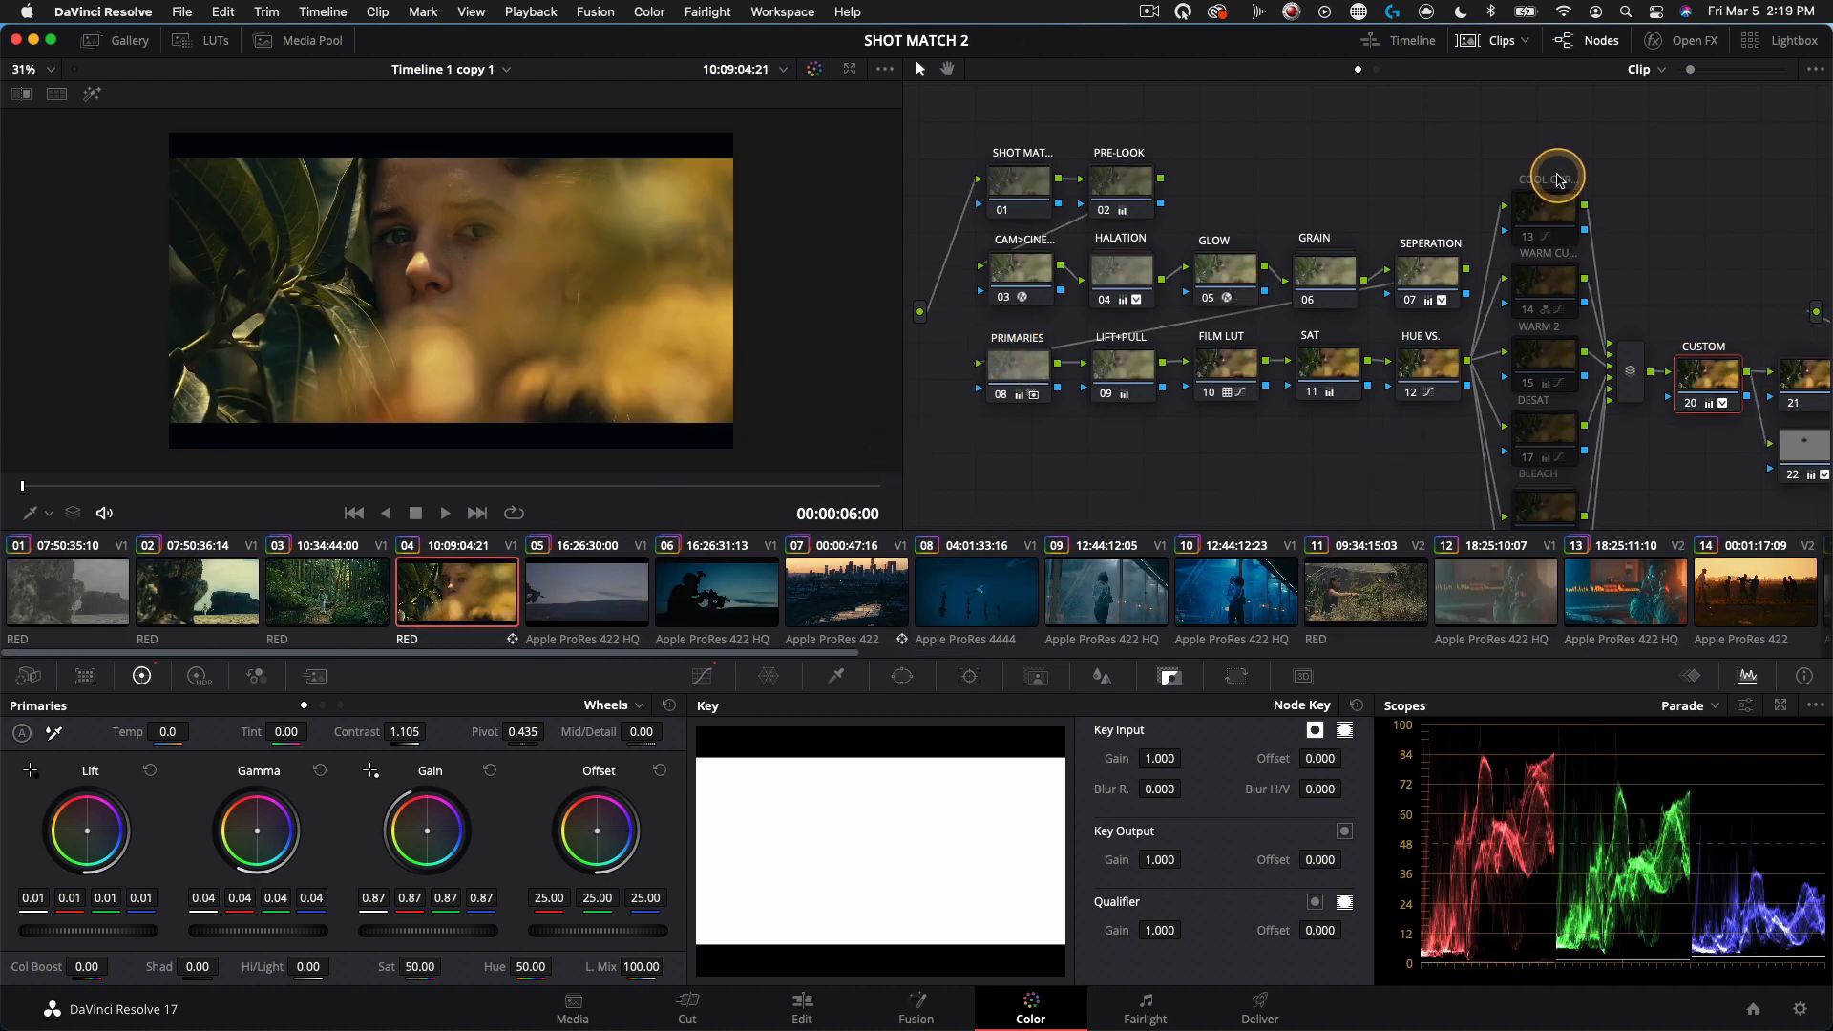
pyautogui.moveTo(1012, 131); pyautogui.dragTo(1716, 506)
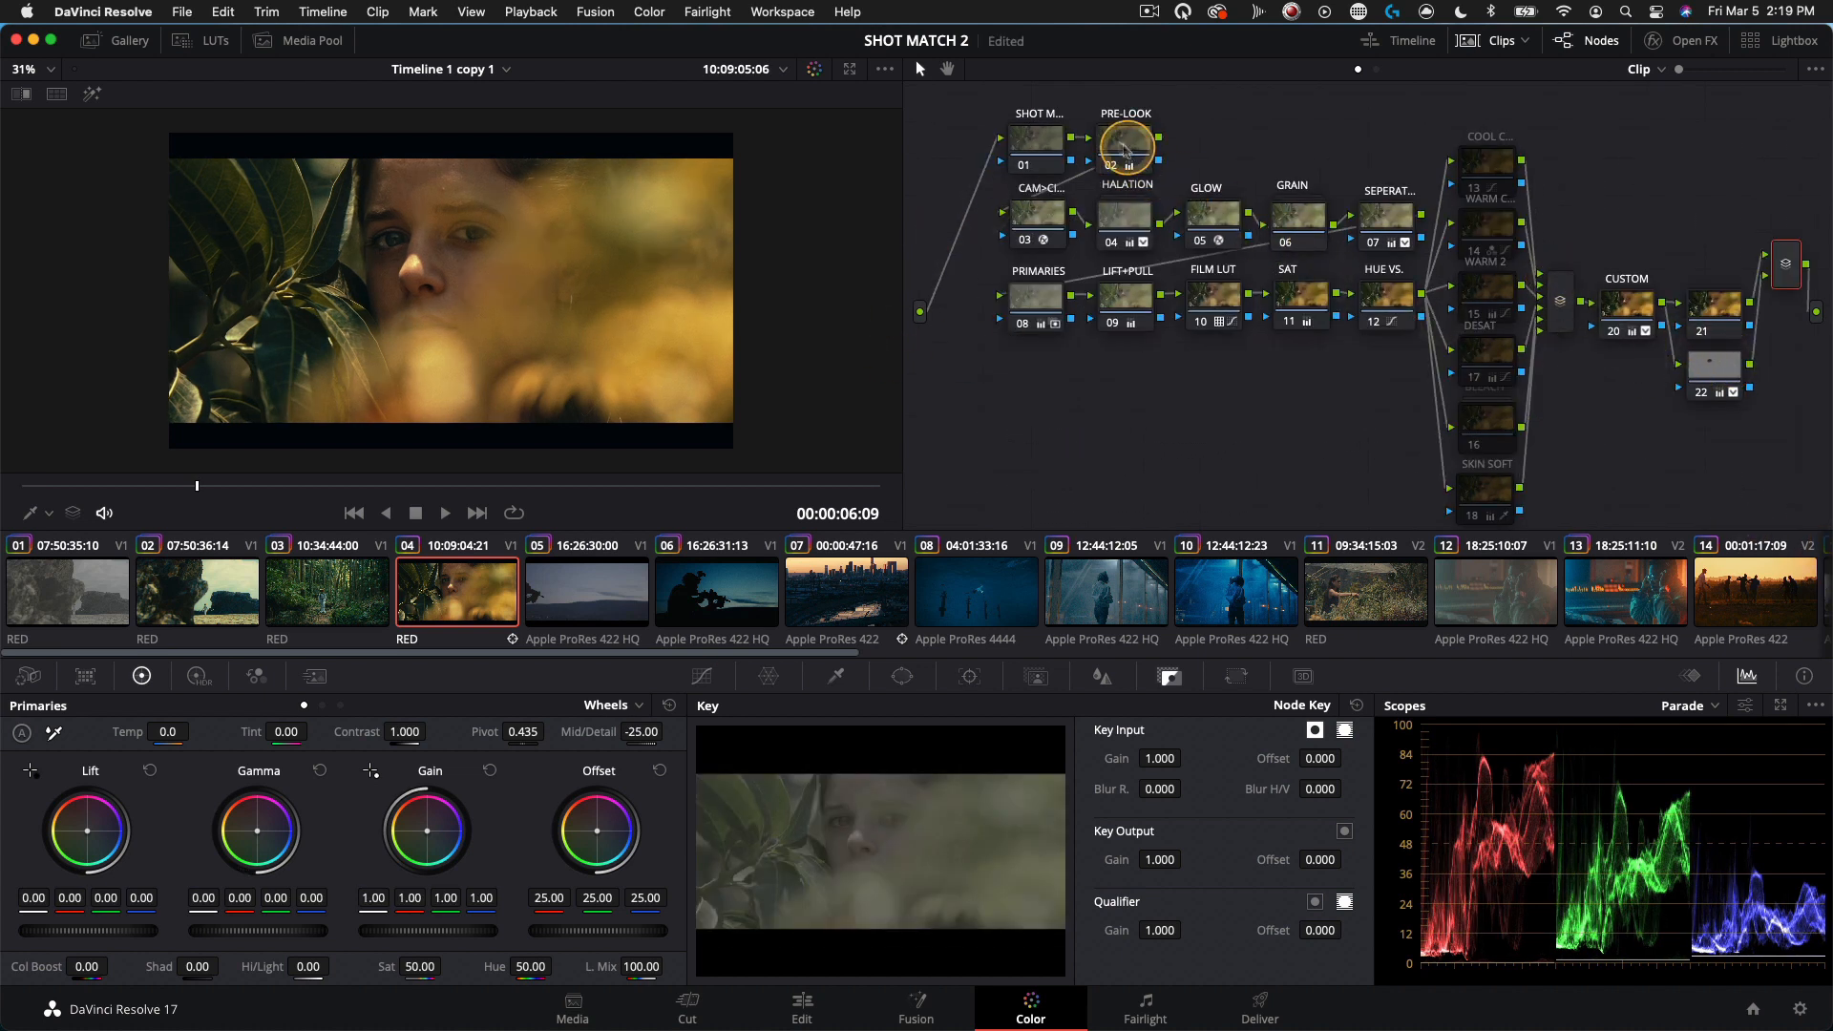
pyautogui.click(1044, 235)
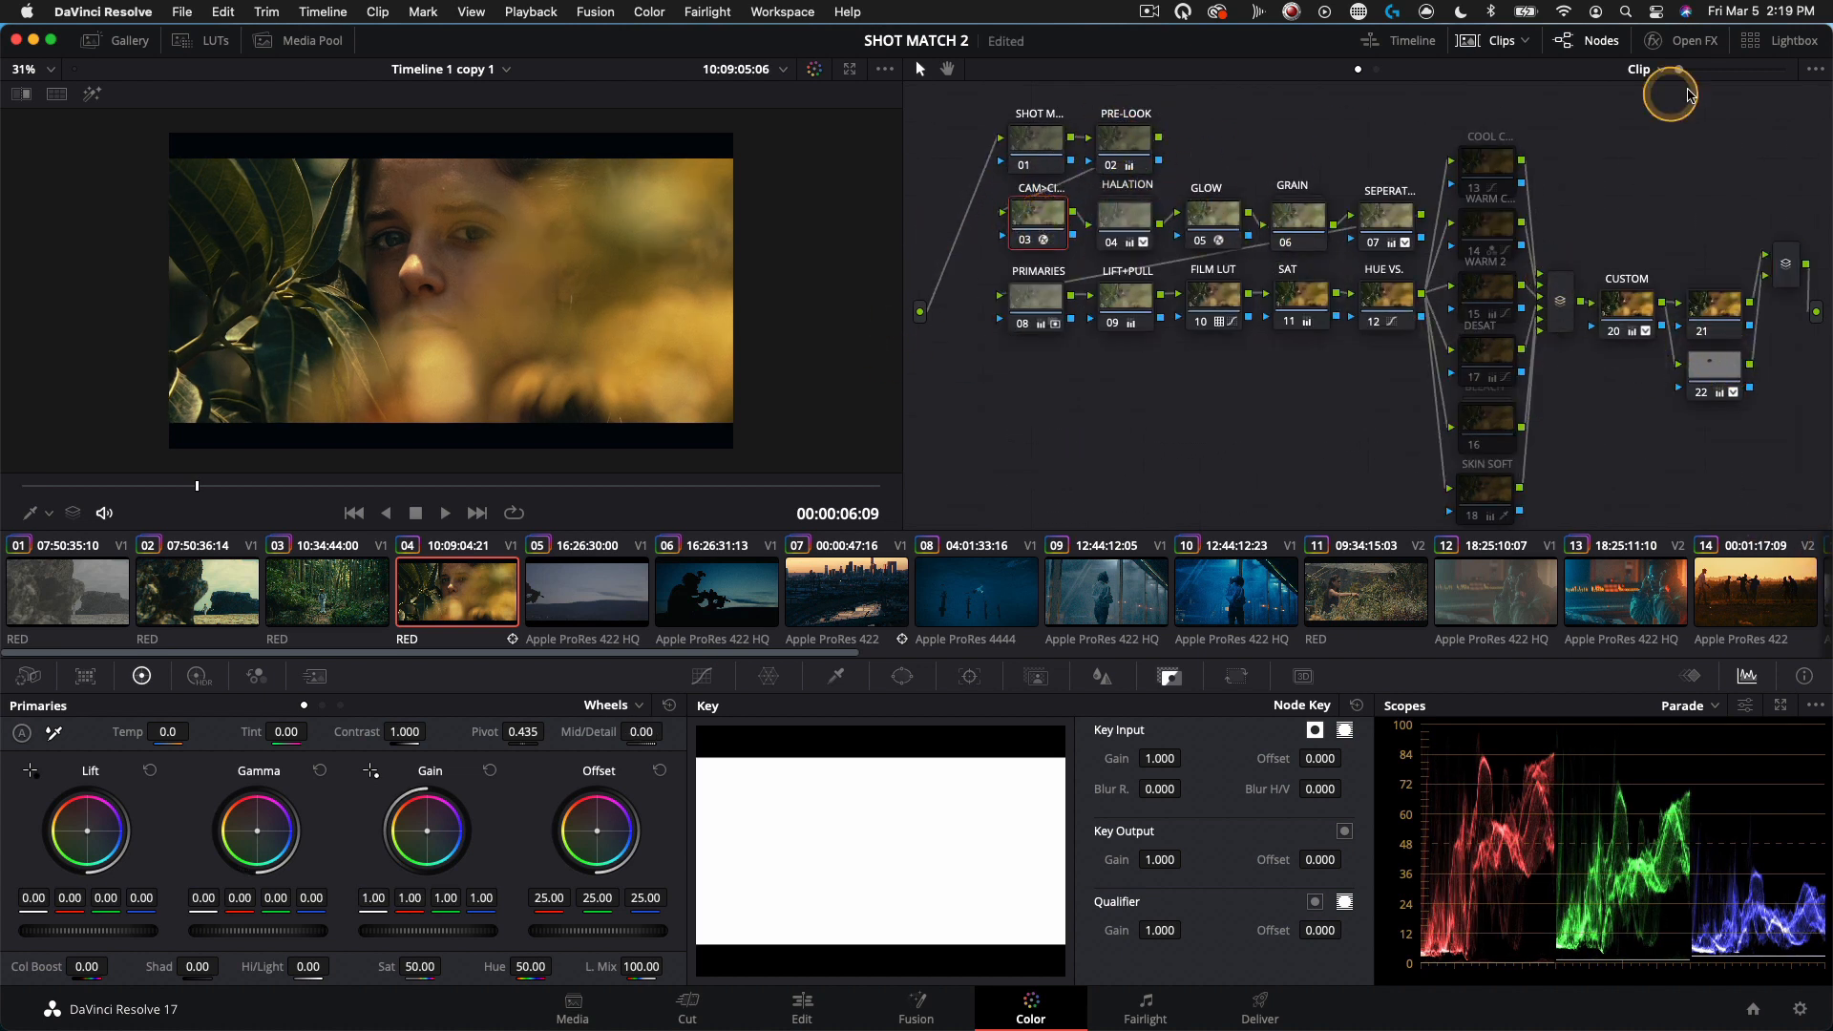
pyautogui.click(1669, 48)
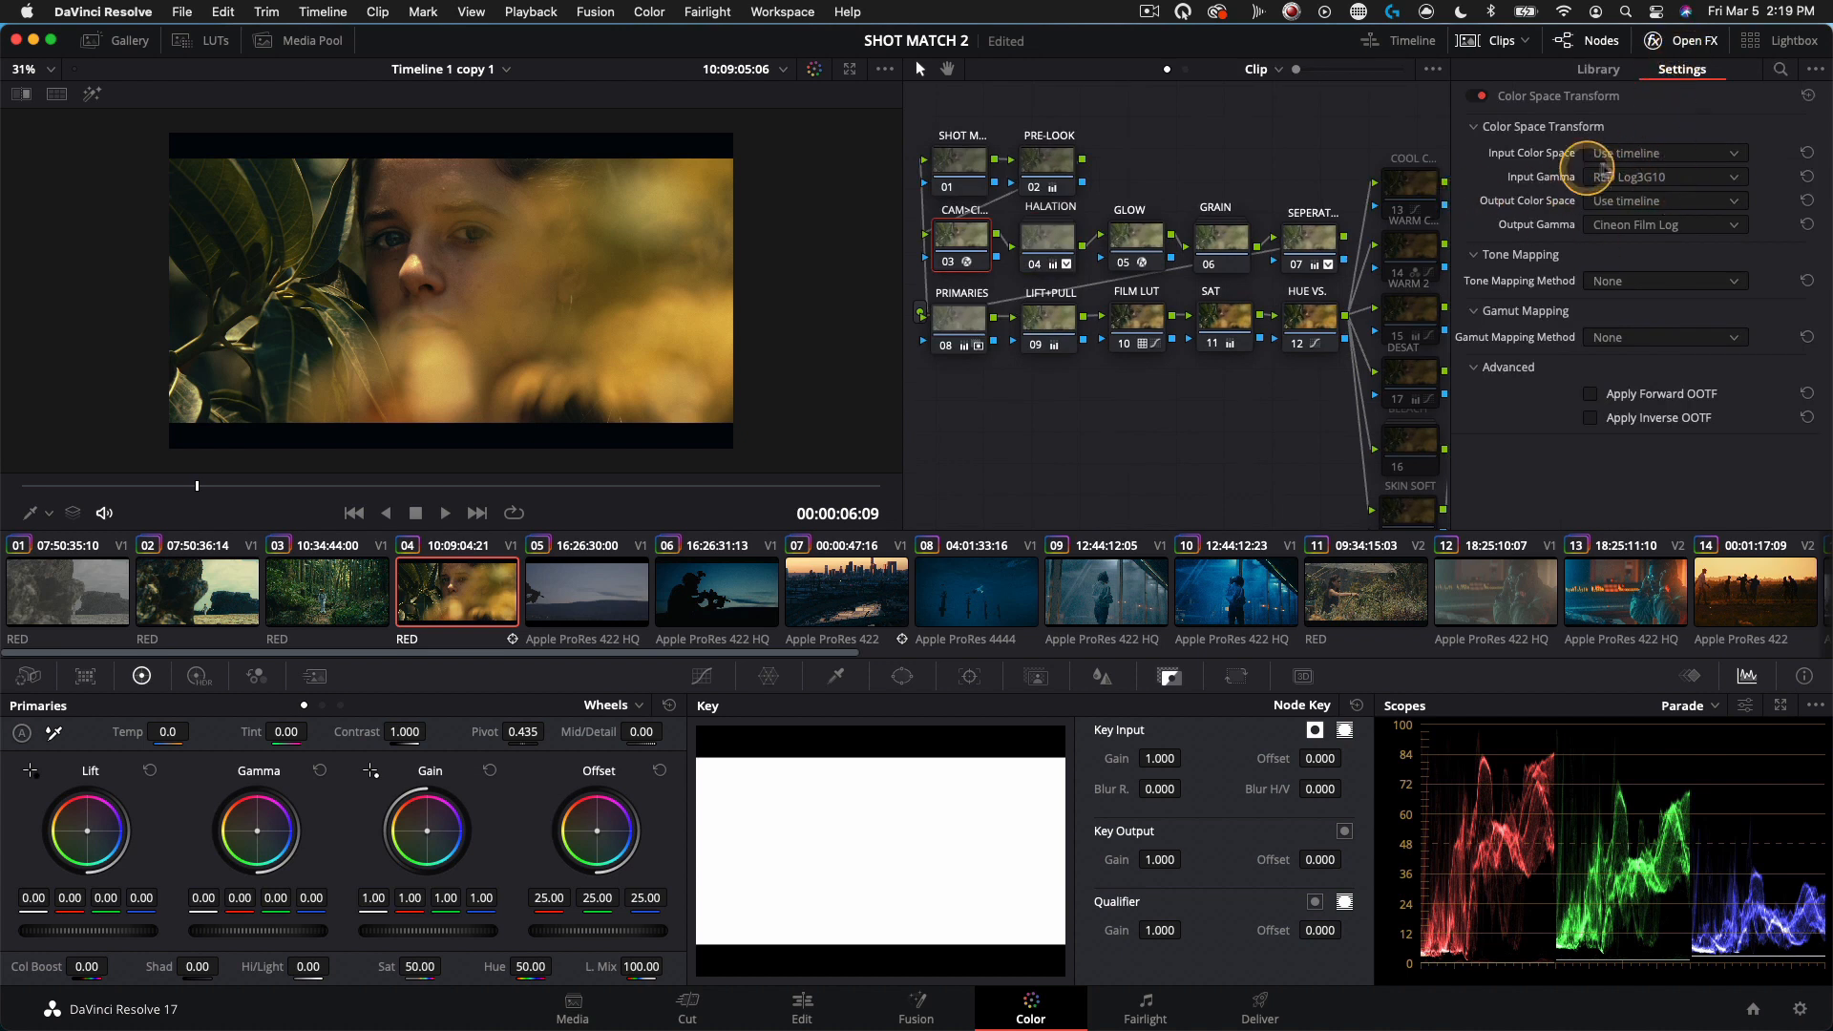
pyautogui.click(1642, 176)
pyautogui.click(1653, 178)
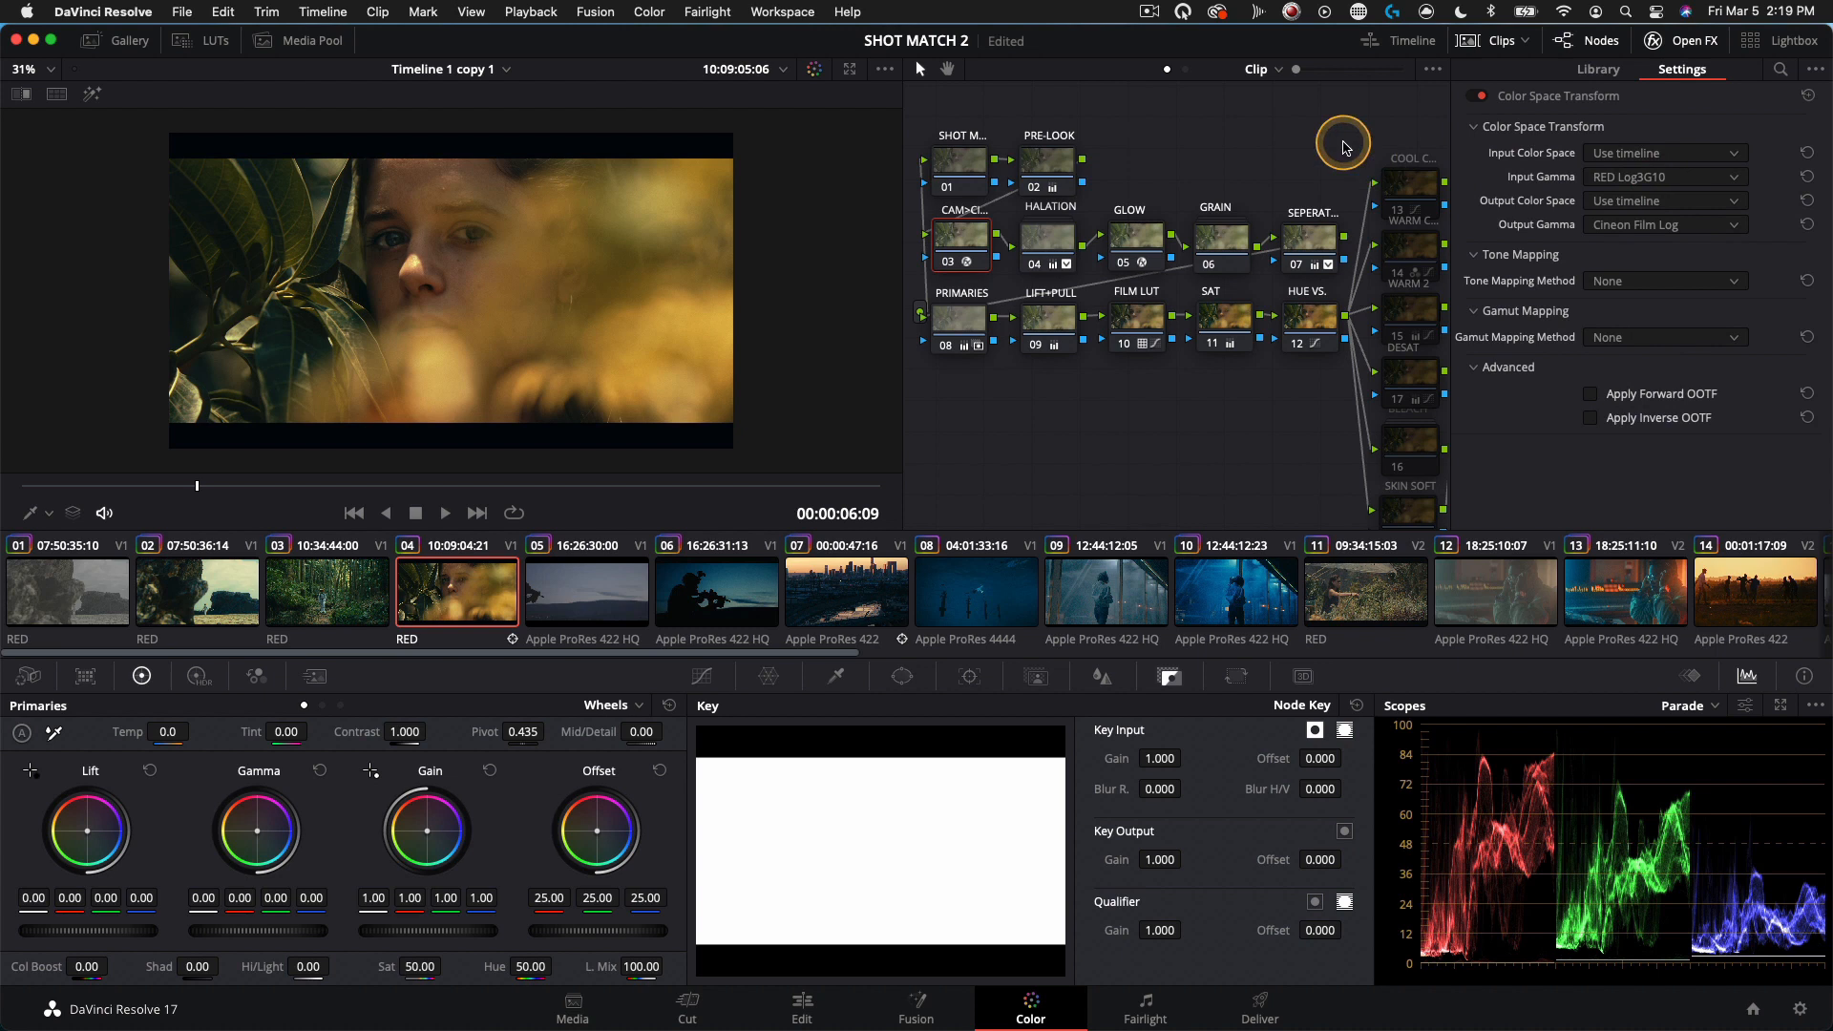
pyautogui.click(1713, 53)
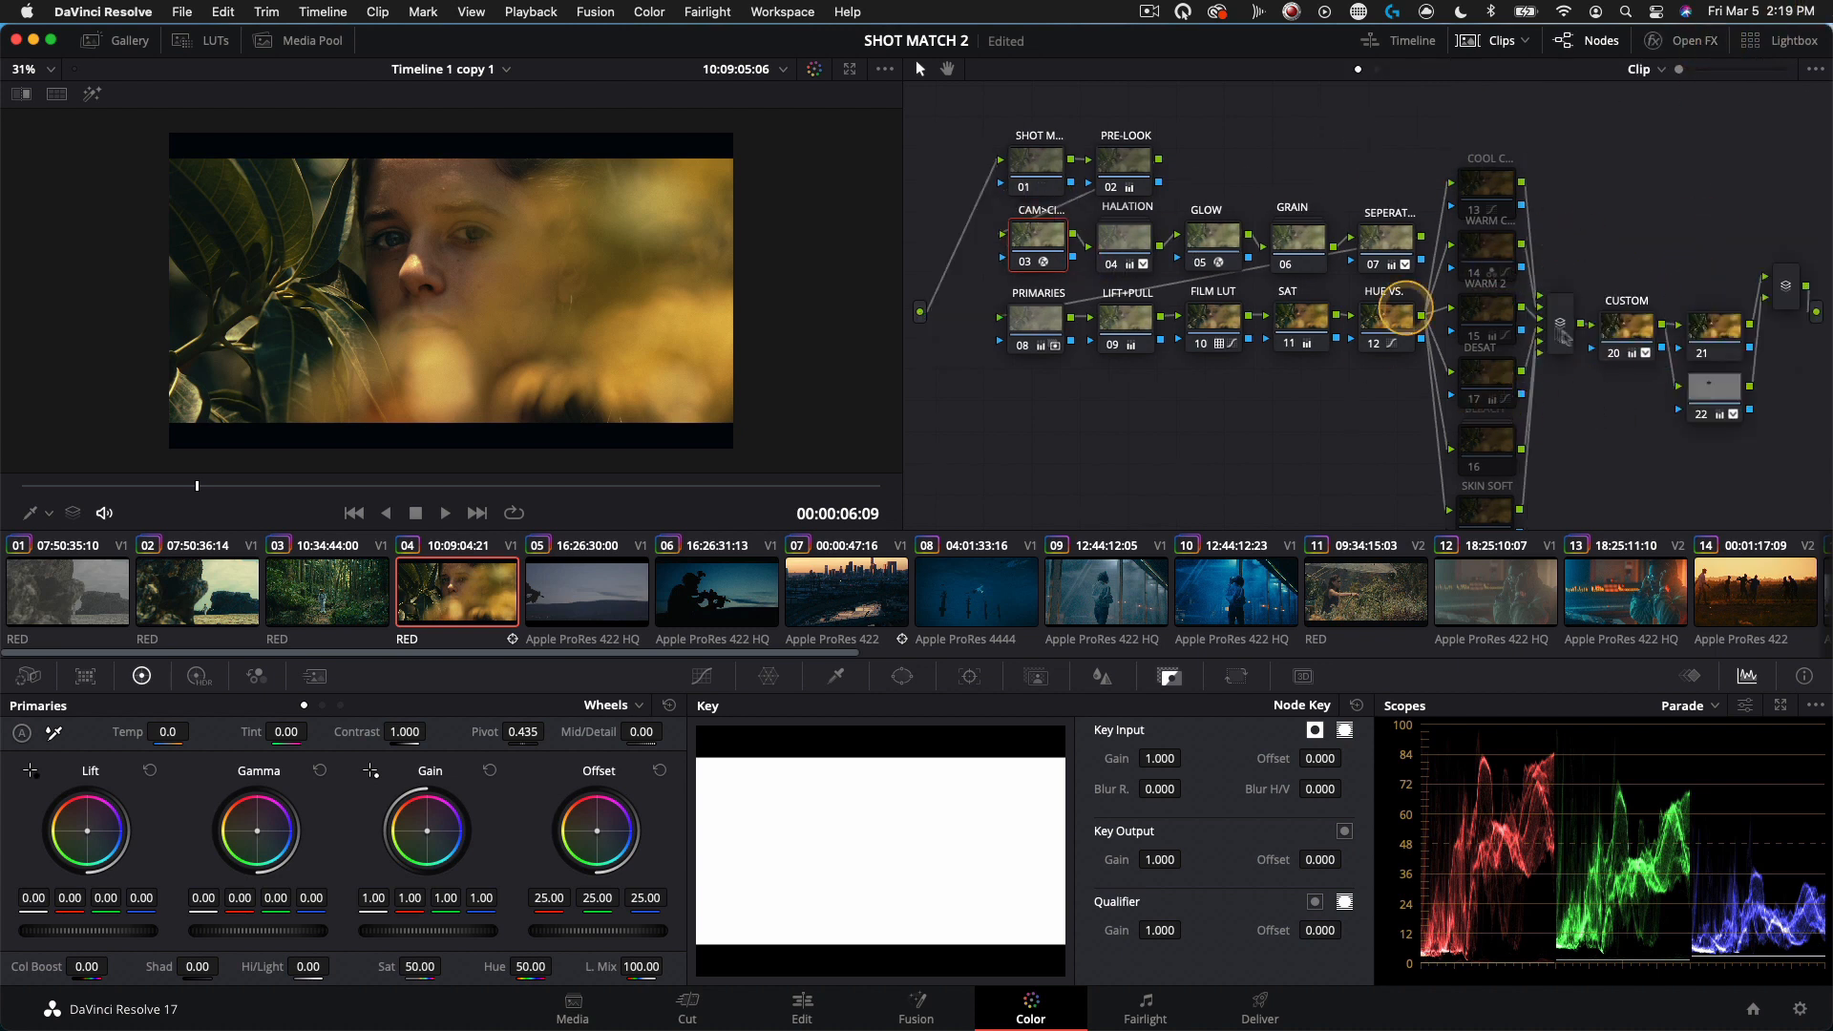
# Step: Disable the CUSTOM node together with nodes 21 and 22, and disable the PRE-LOOK node
pyautogui.moveTo(1600, 269); pyautogui.dragTo(1735, 462)
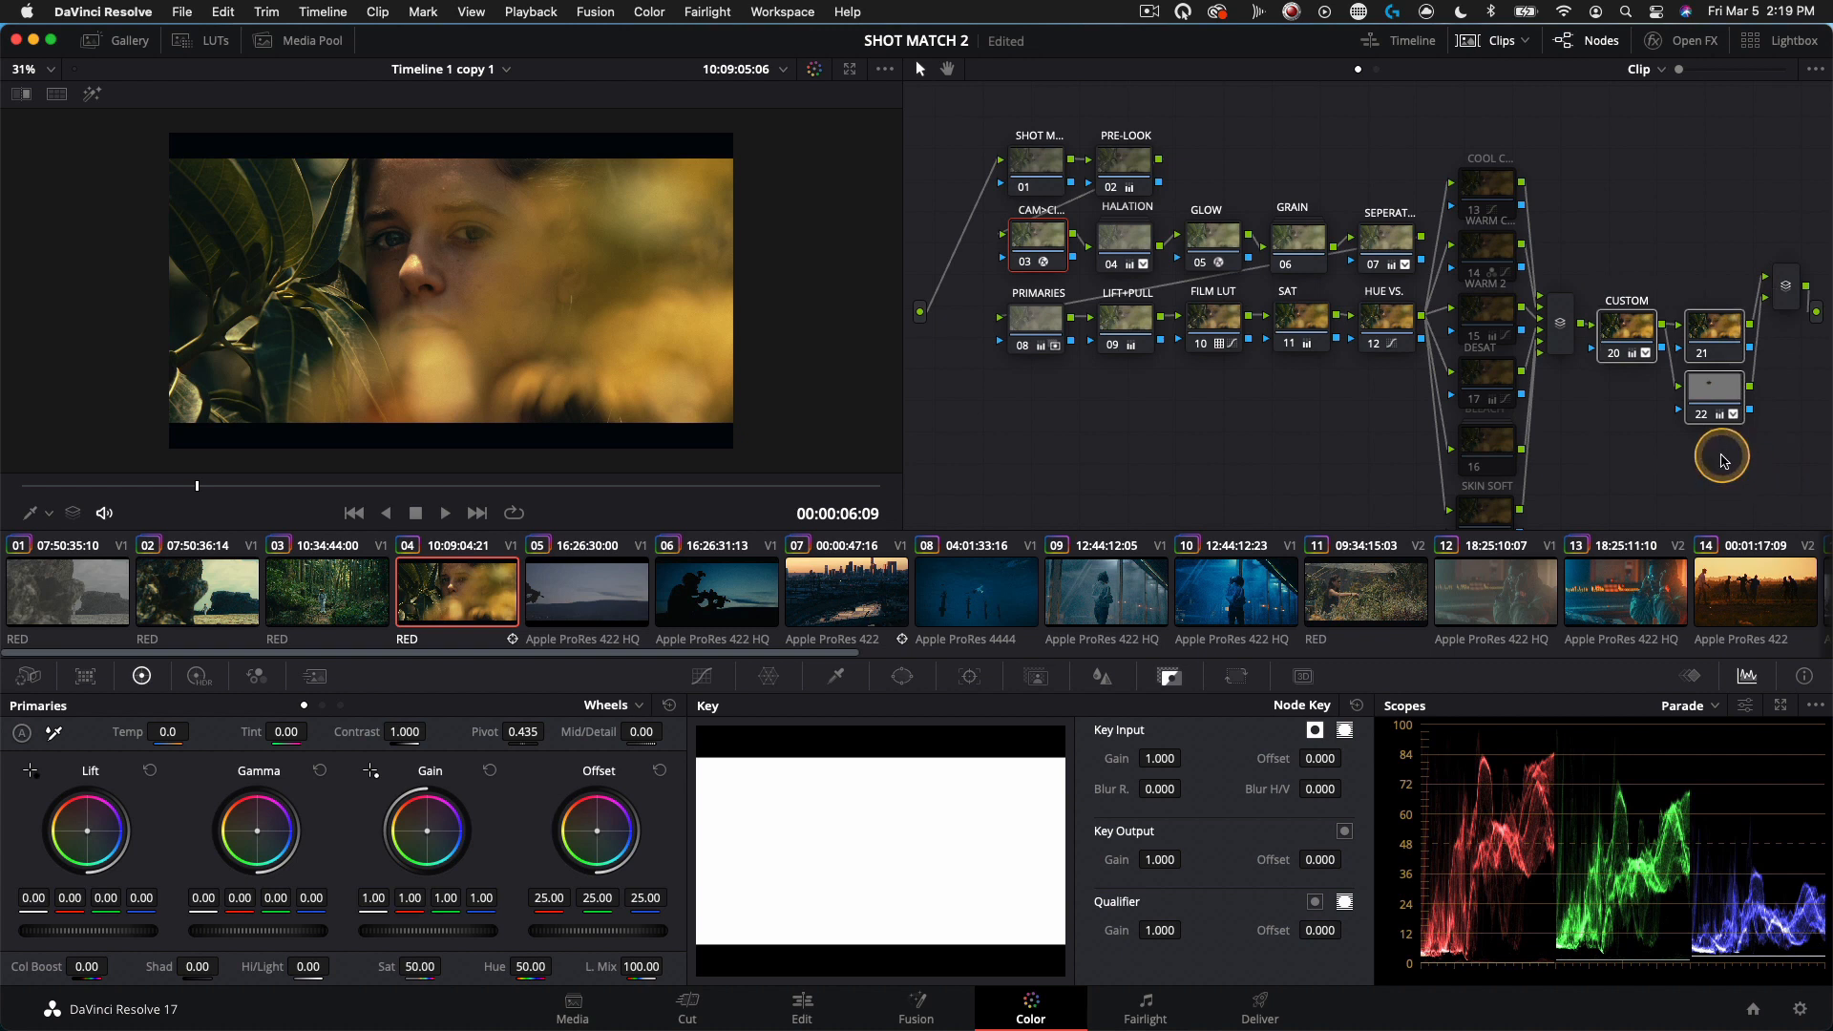
pyautogui.press('super+d')
pyautogui.click(1112, 166)
pyautogui.press('super+d')
pyautogui.moveTo(1108, 187); pyautogui.dragTo(1129, 178)
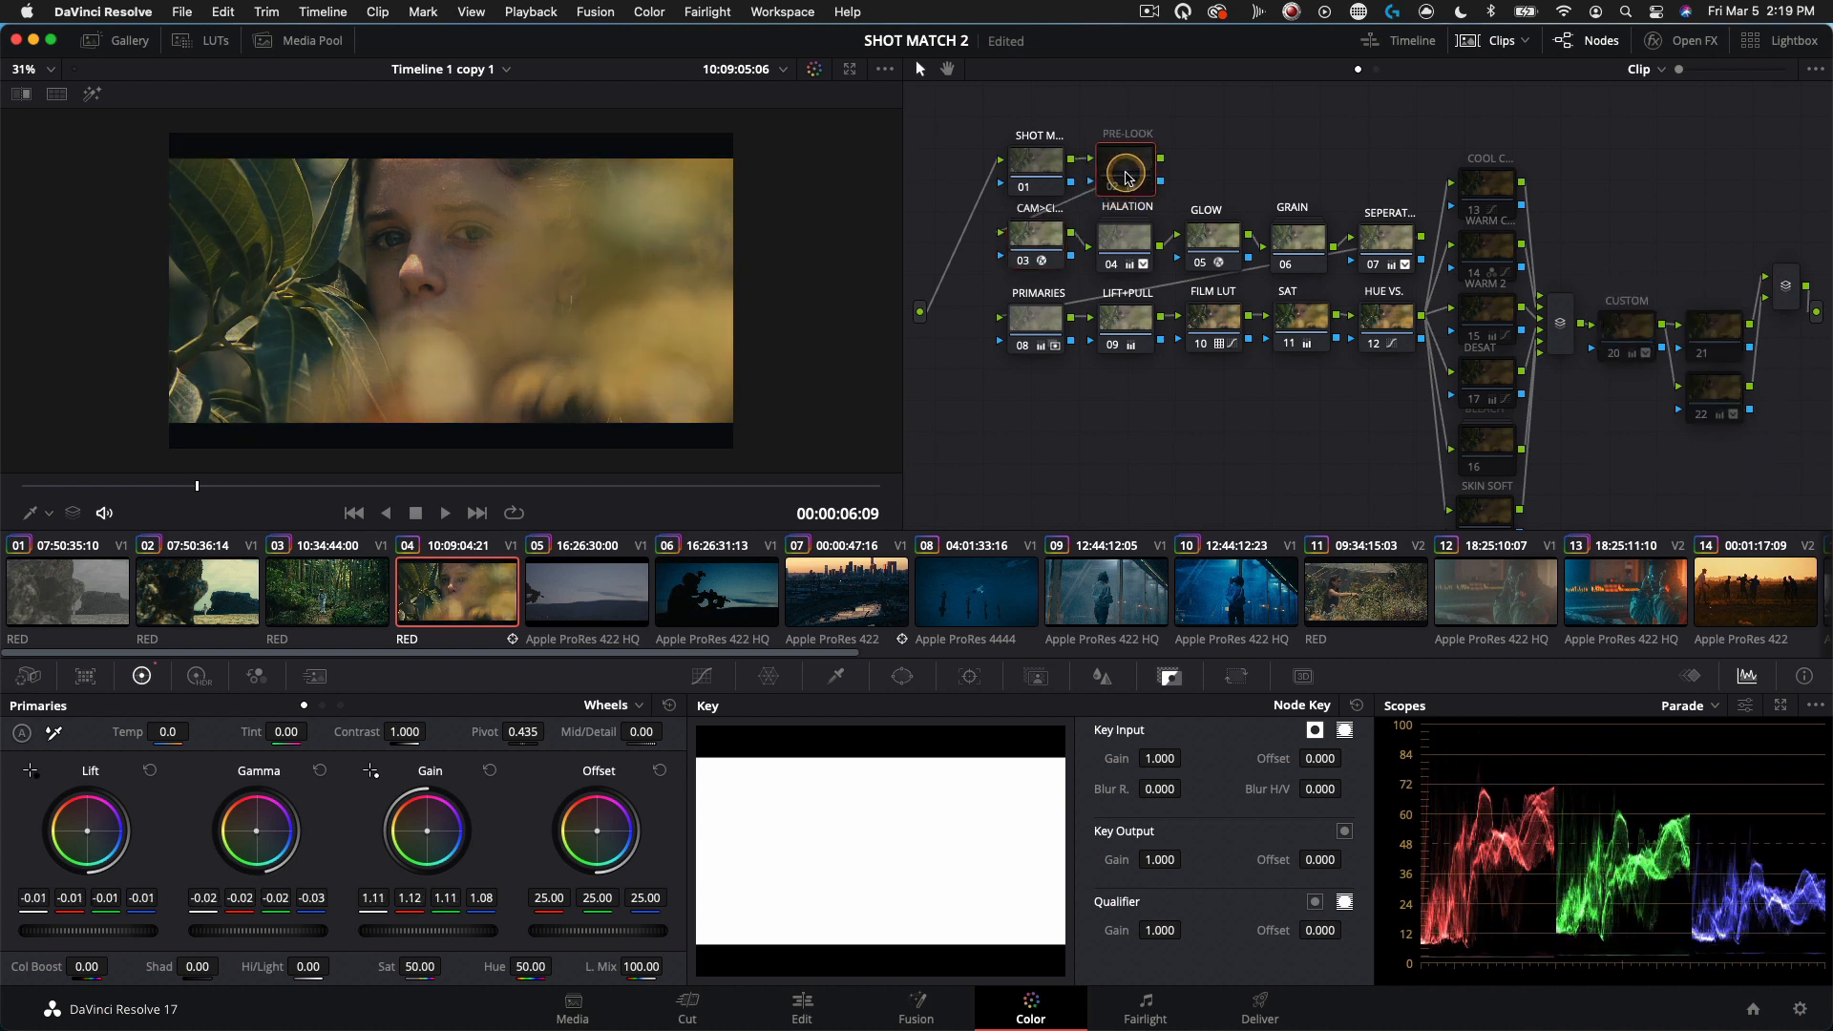
# Step: Compare clip 04 with the PRE-LOOK node enabled and disabled, leaving the node enabled
pyautogui.click(1067, 169)
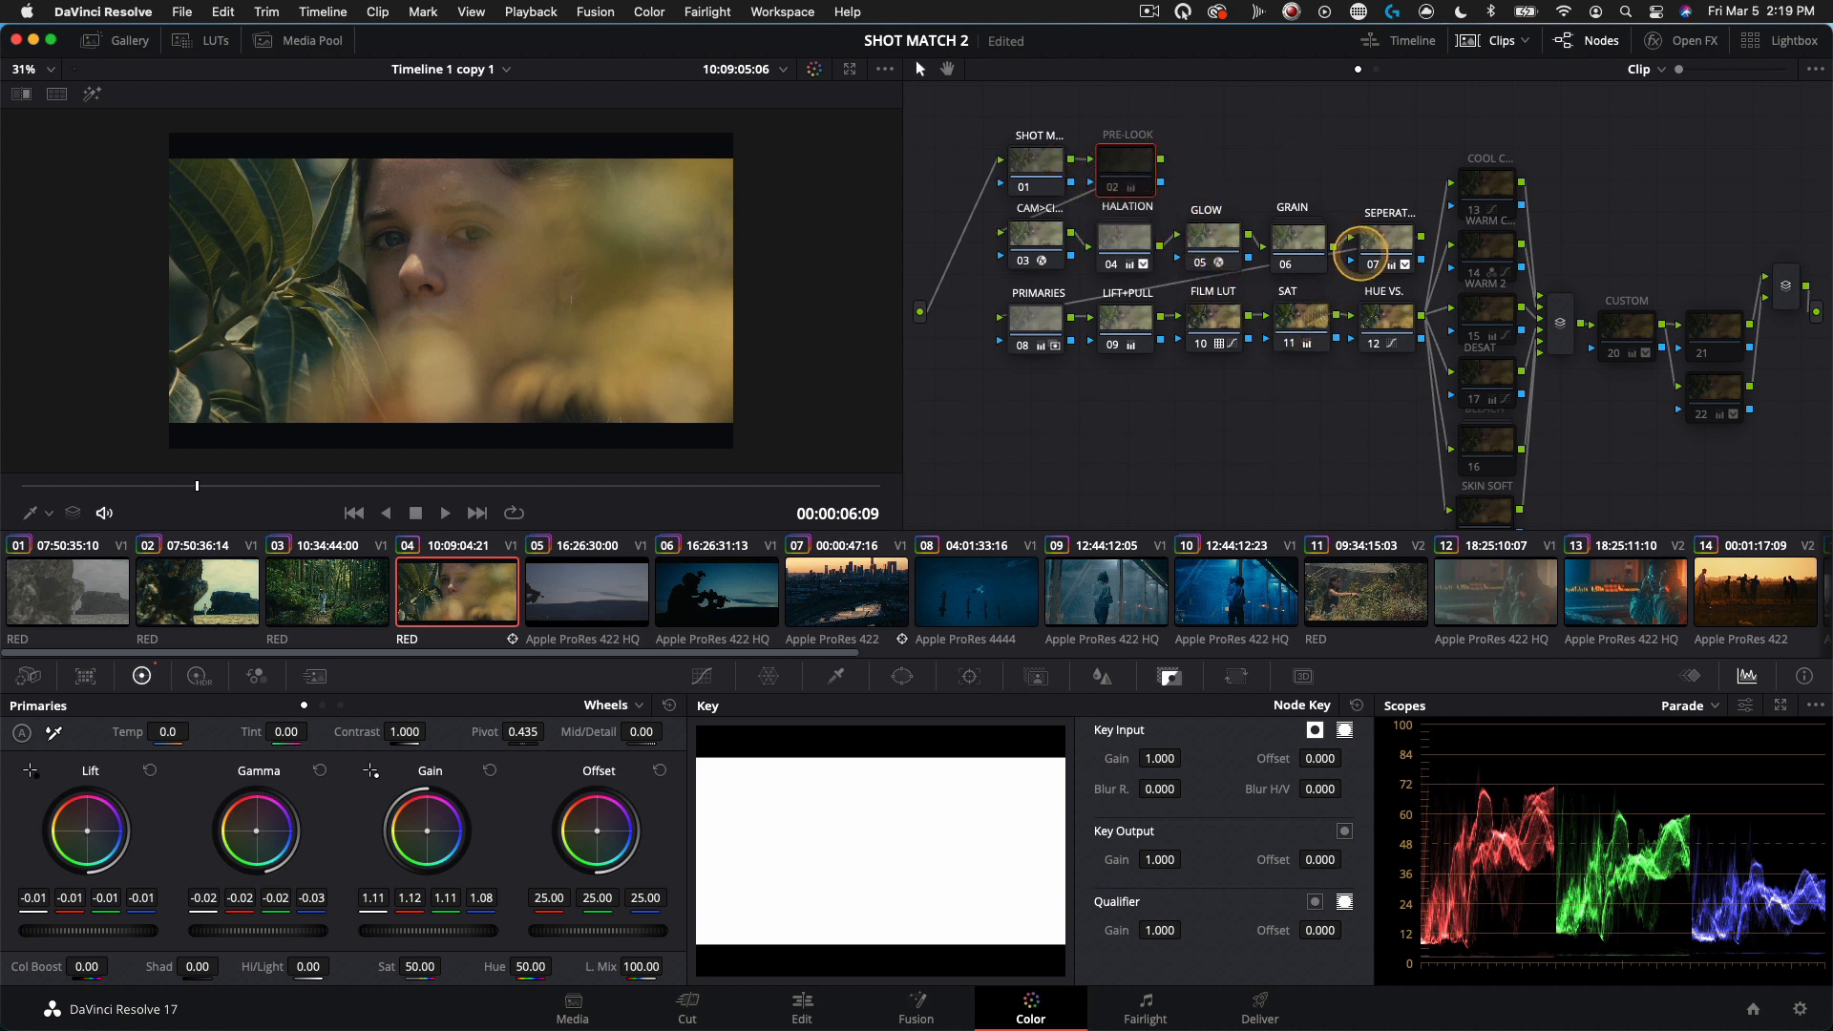
pyautogui.moveTo(1014, 315)
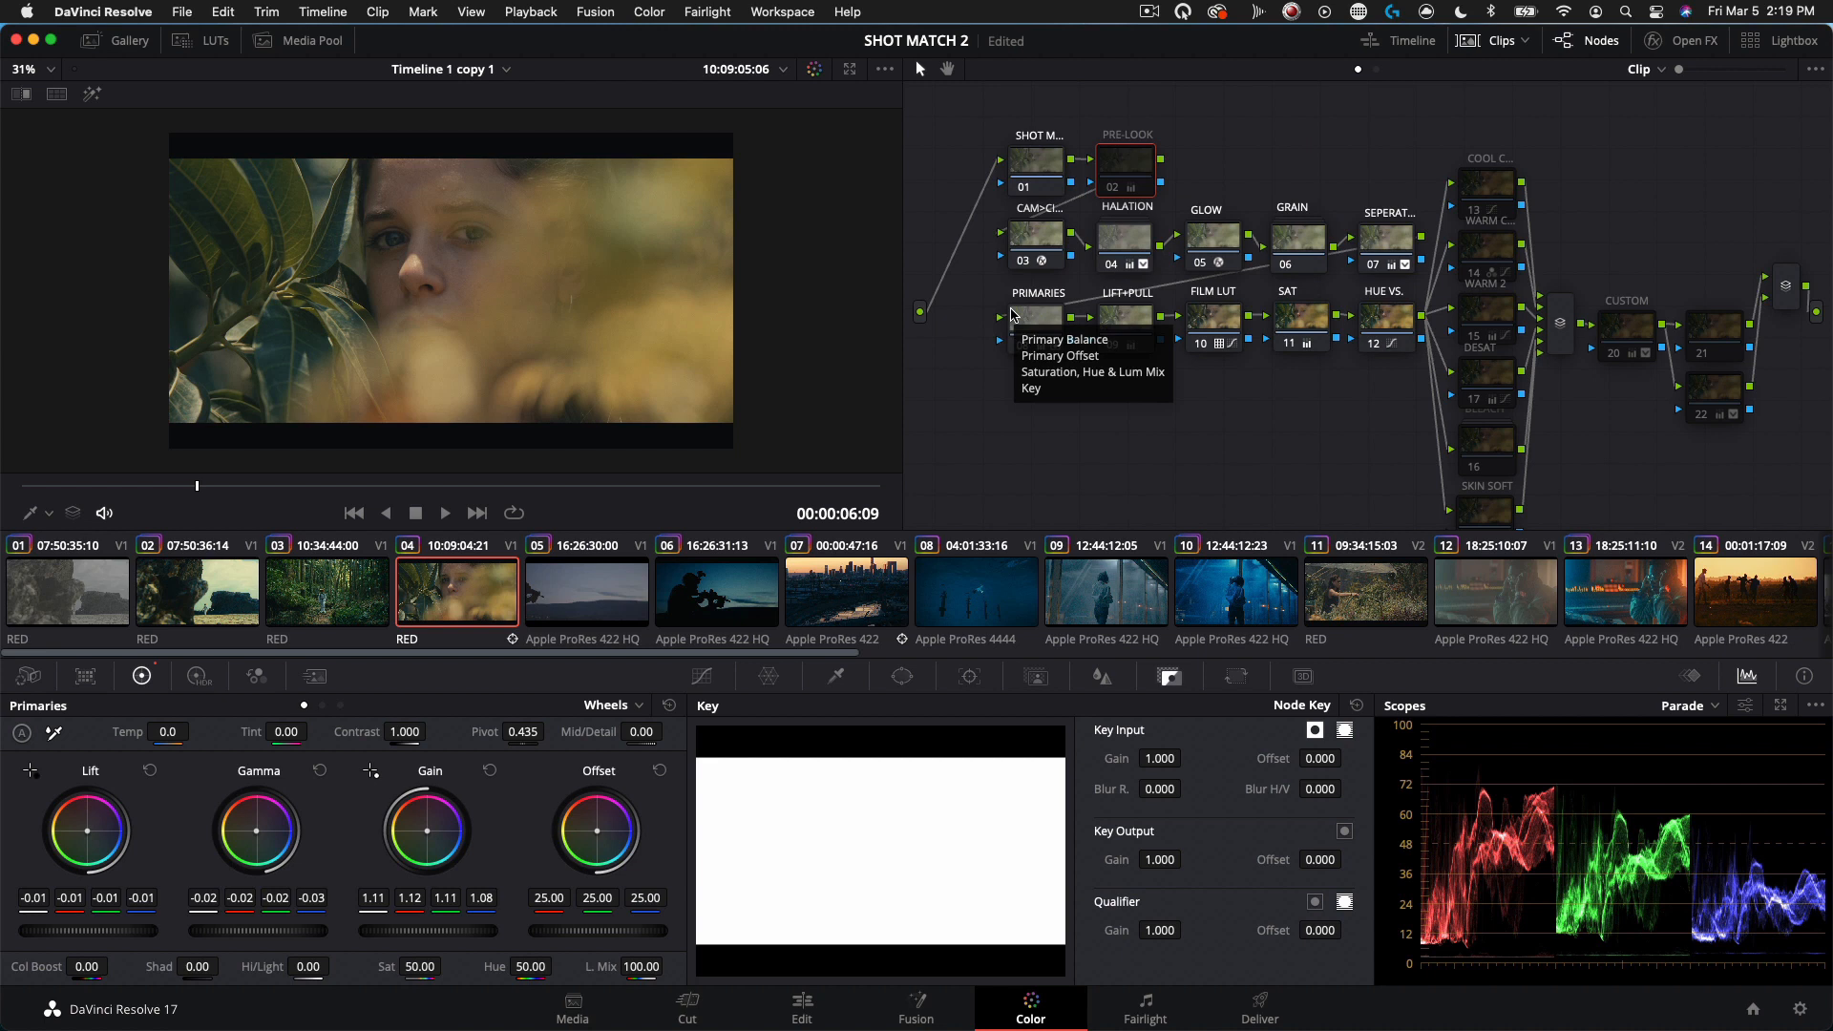
pyautogui.press('super+d')
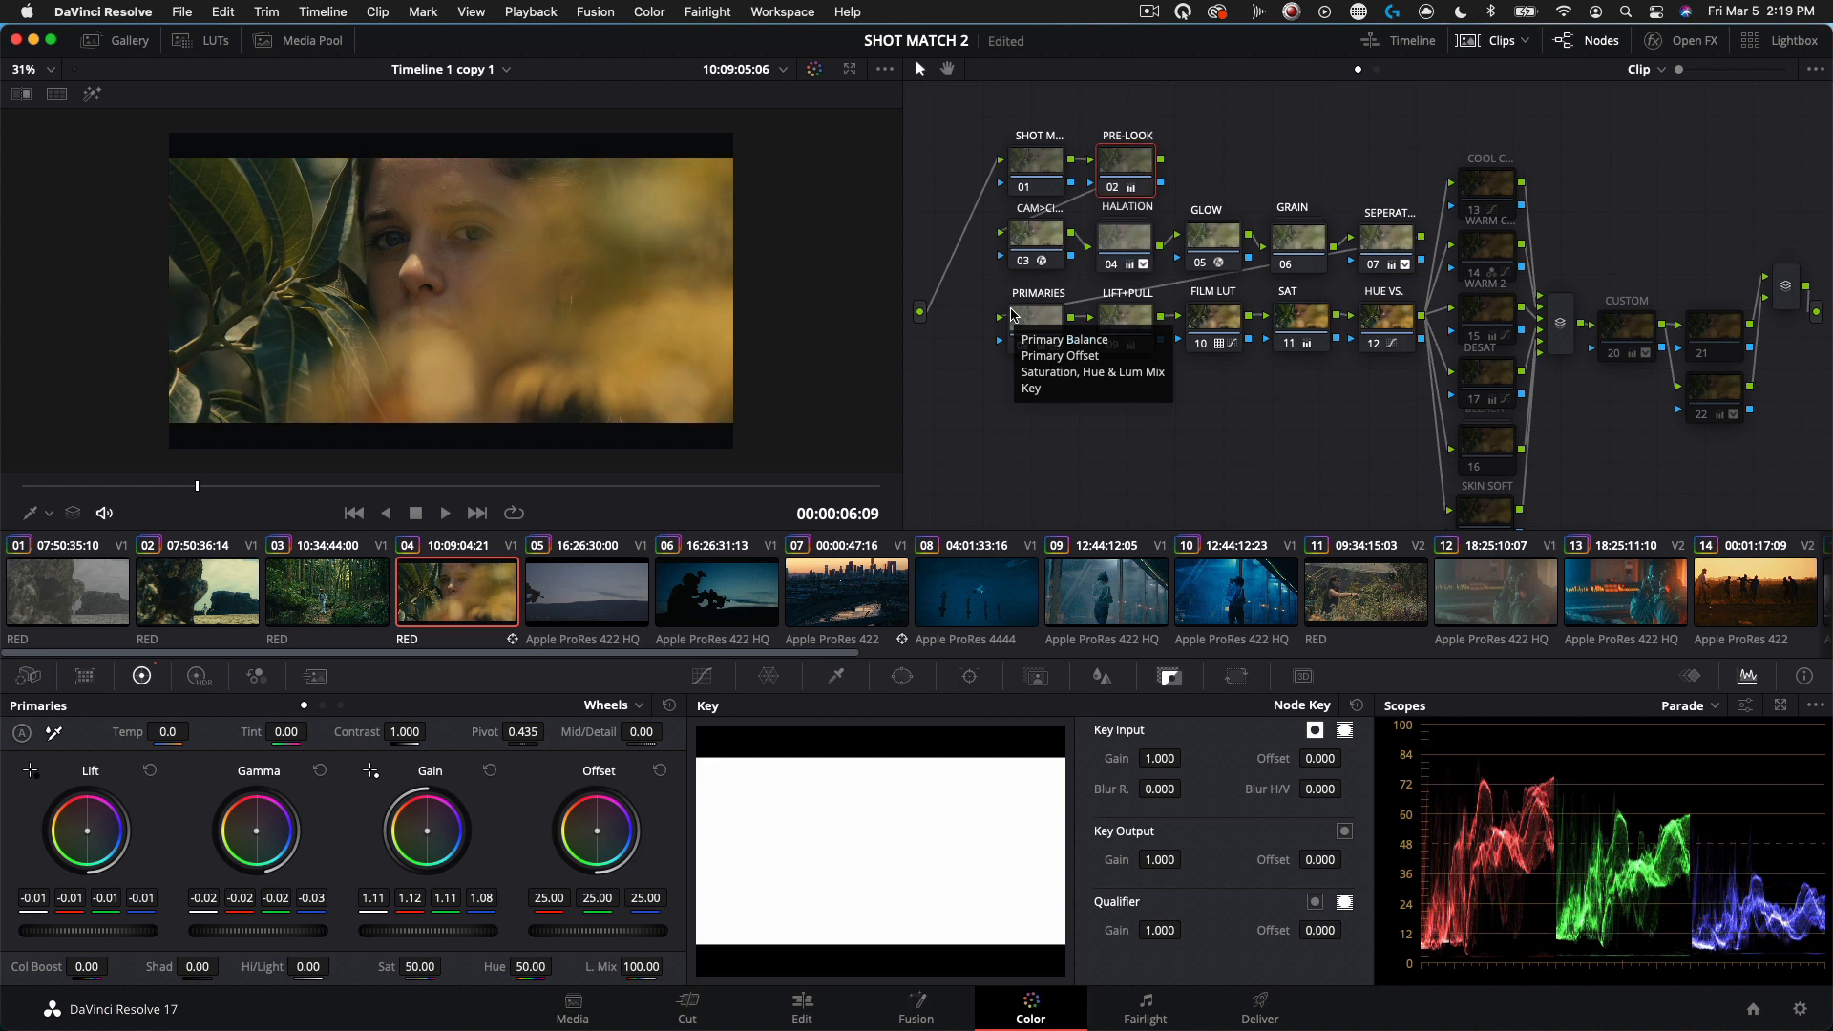
pyautogui.press('super+d')
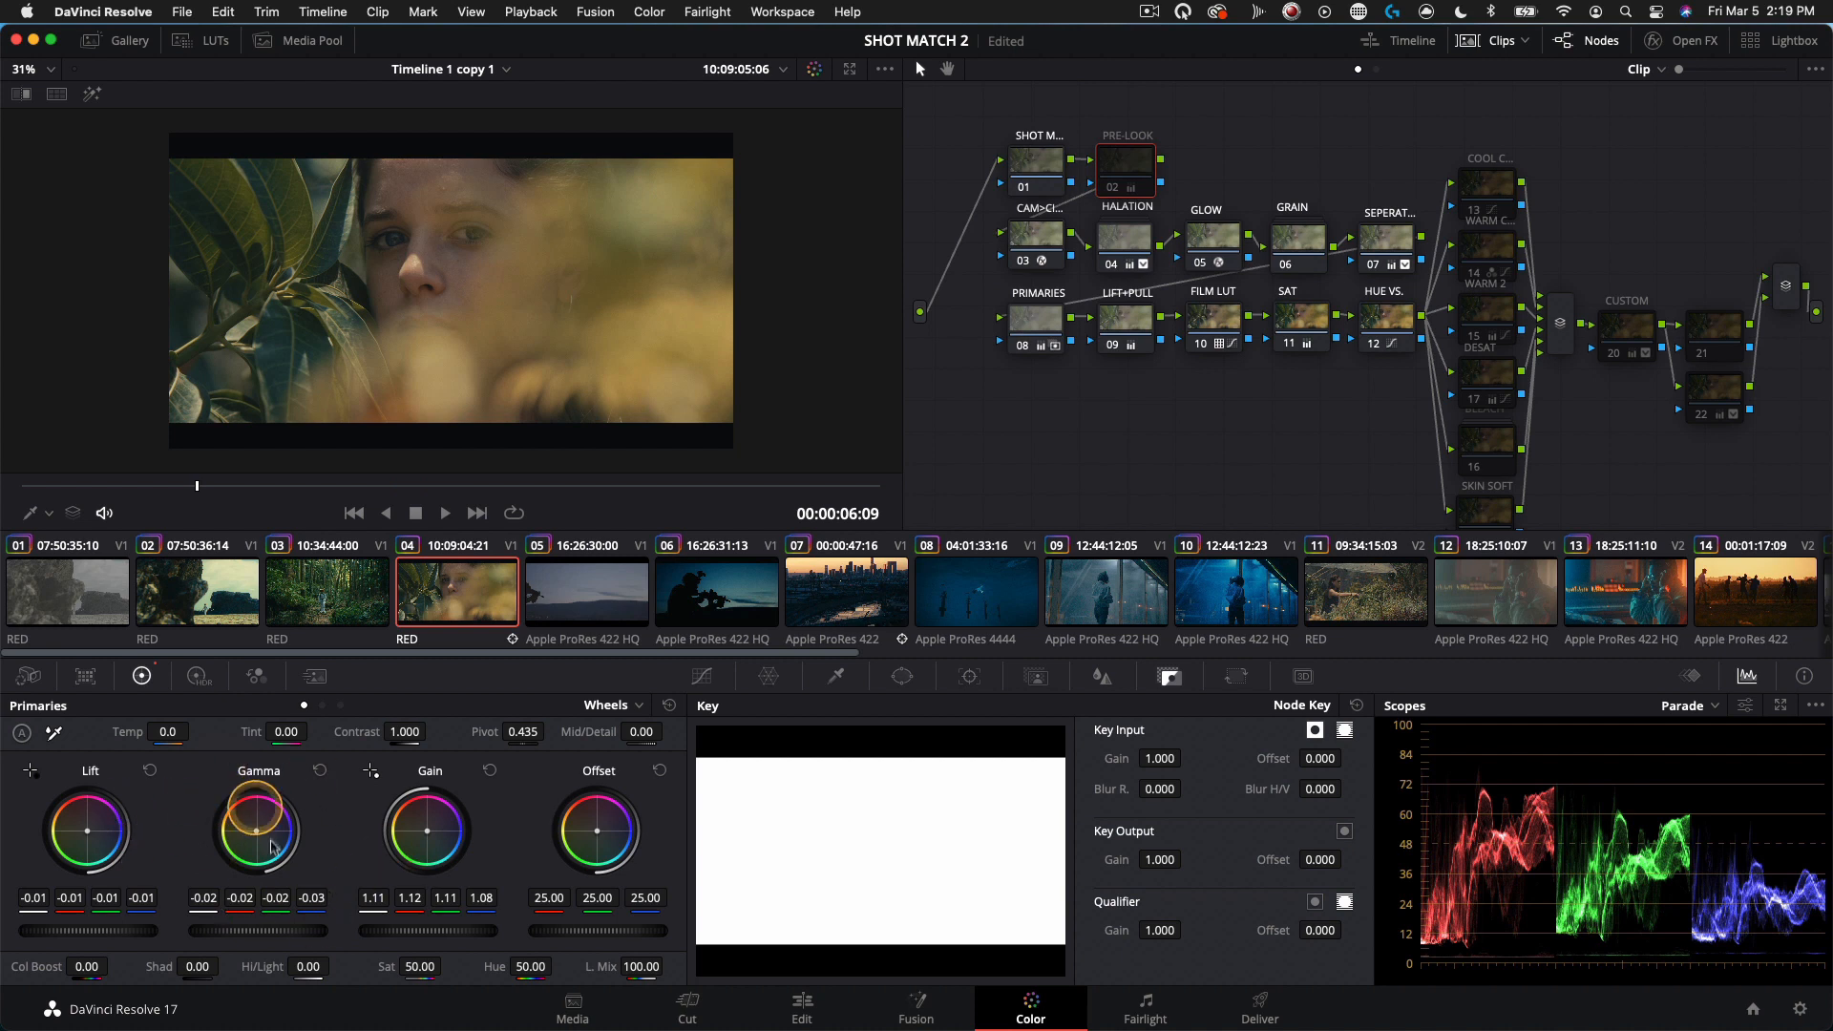
pyautogui.press('super+d')
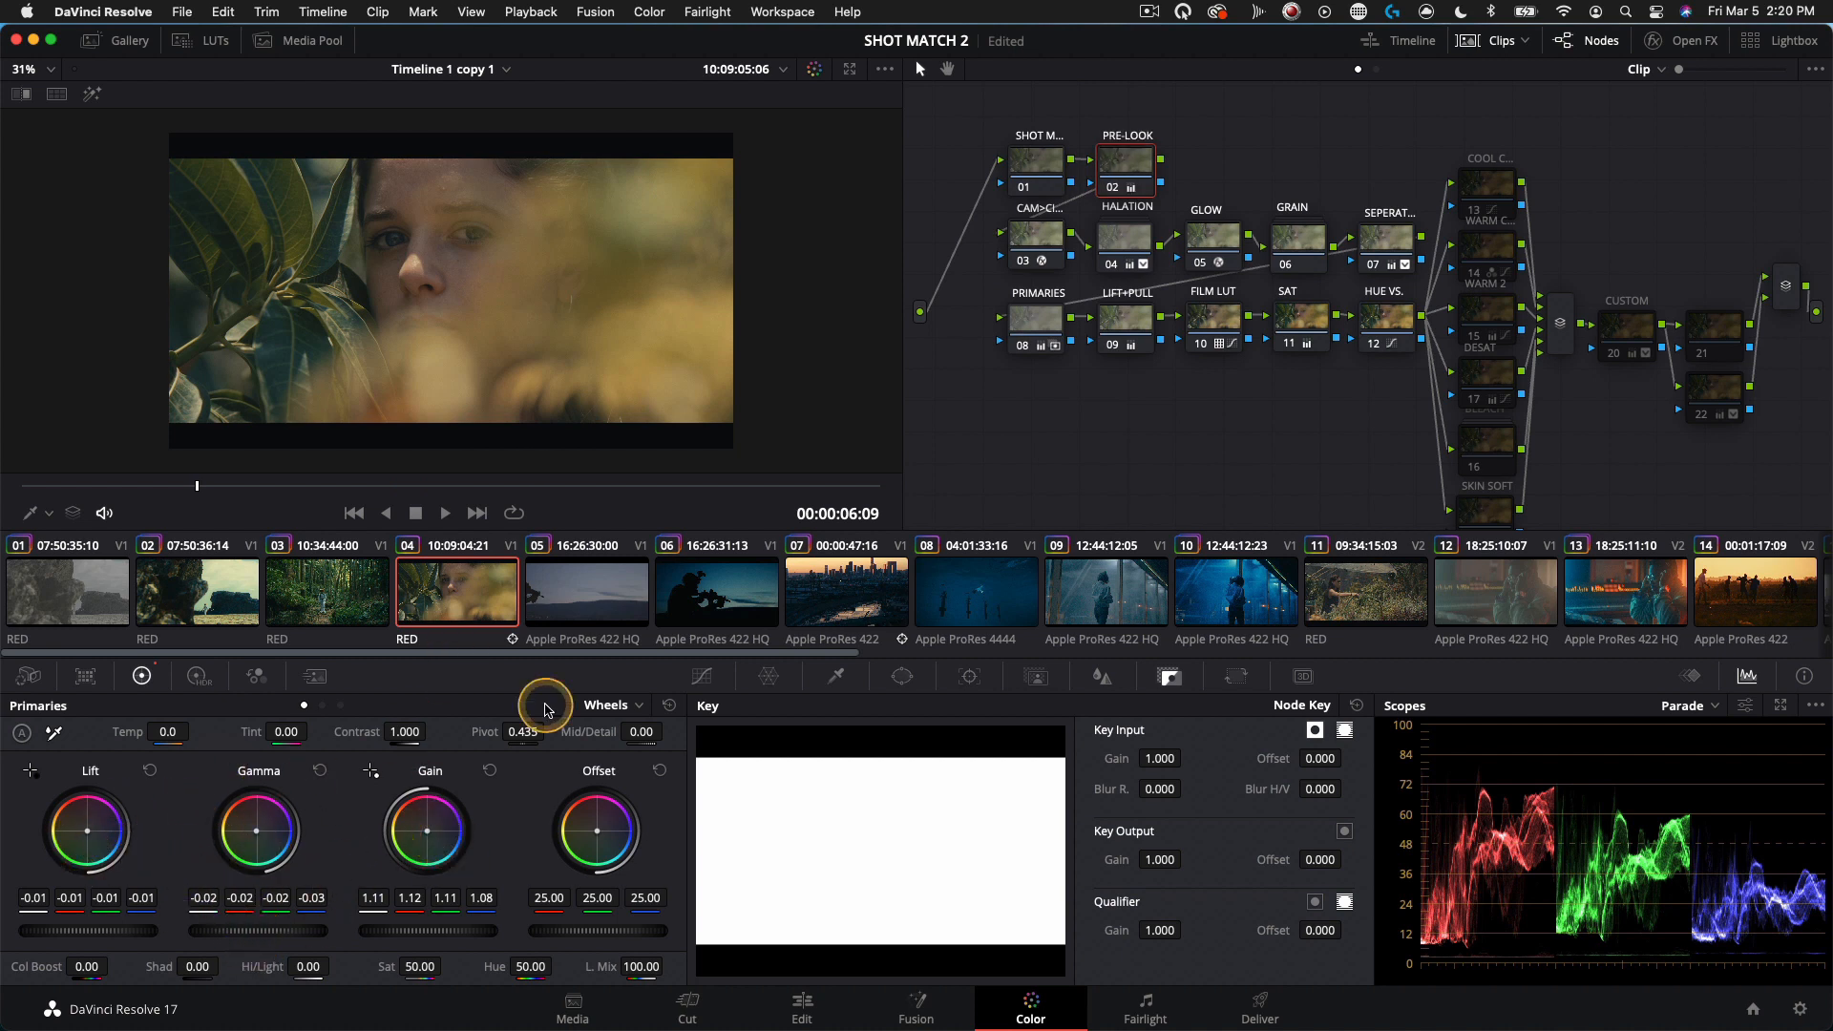
pyautogui.press('super+d')
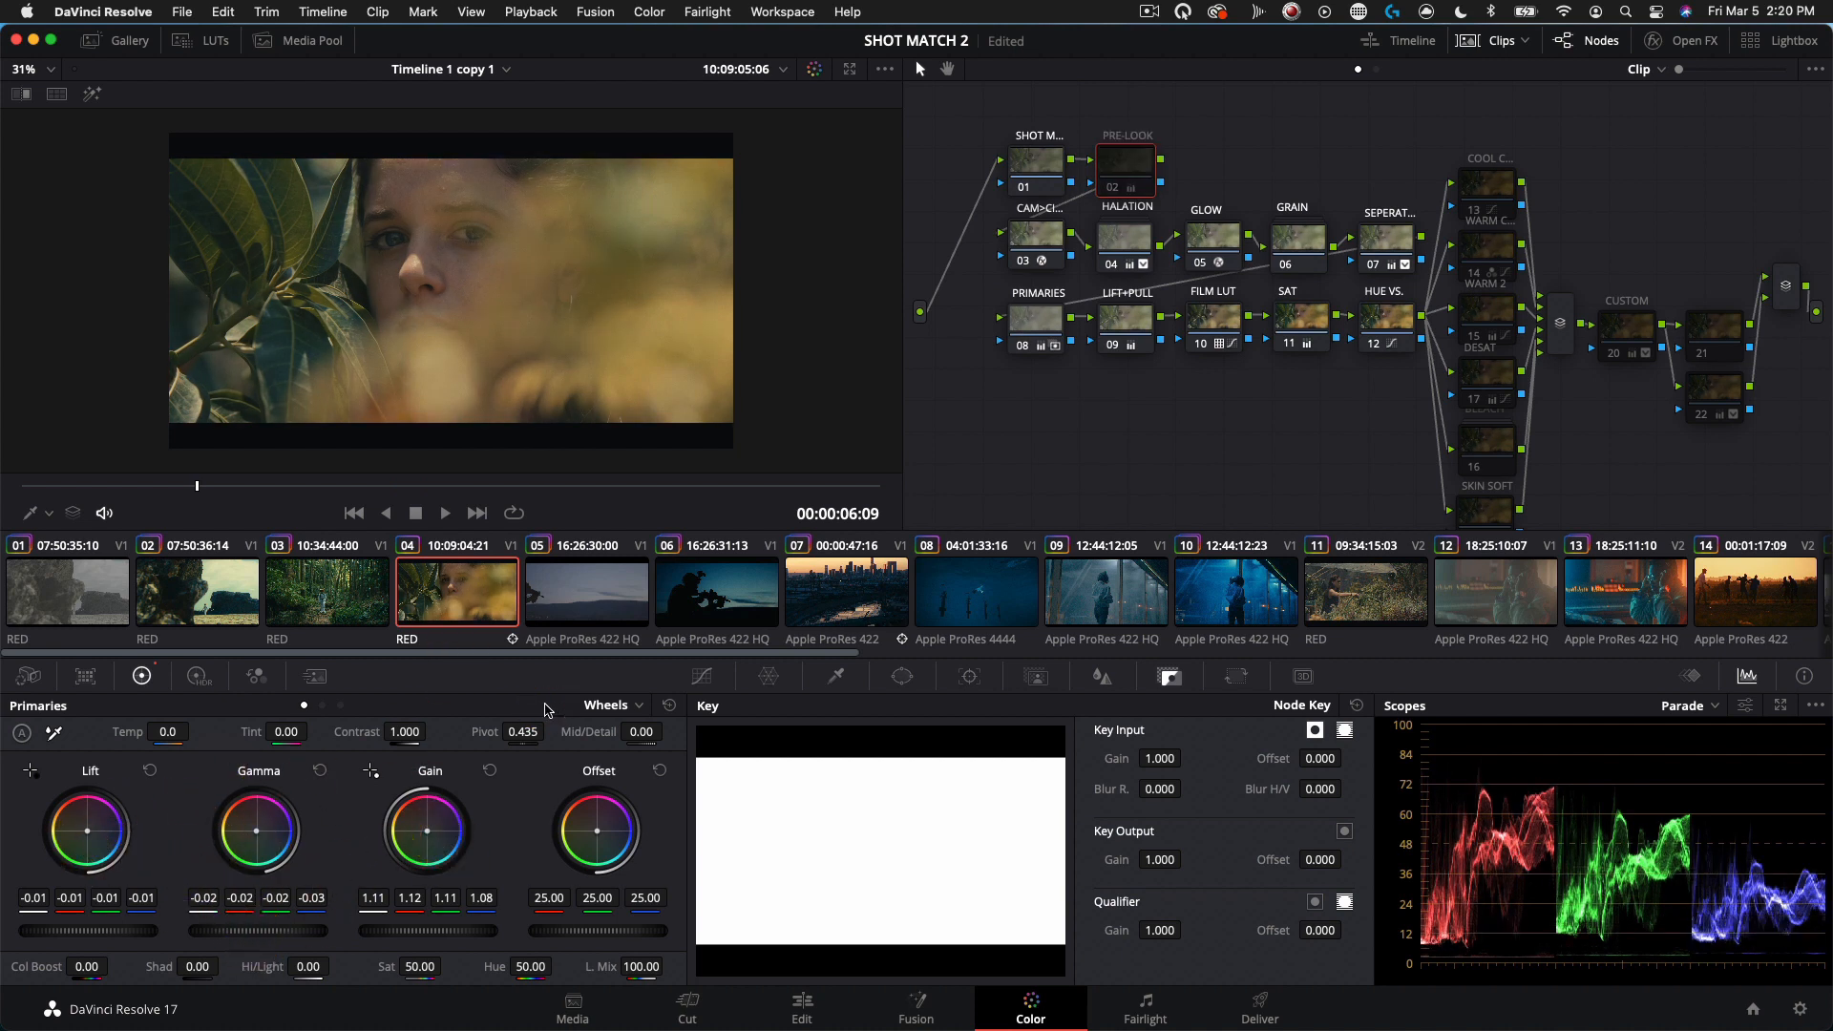
pyautogui.press('super+d')
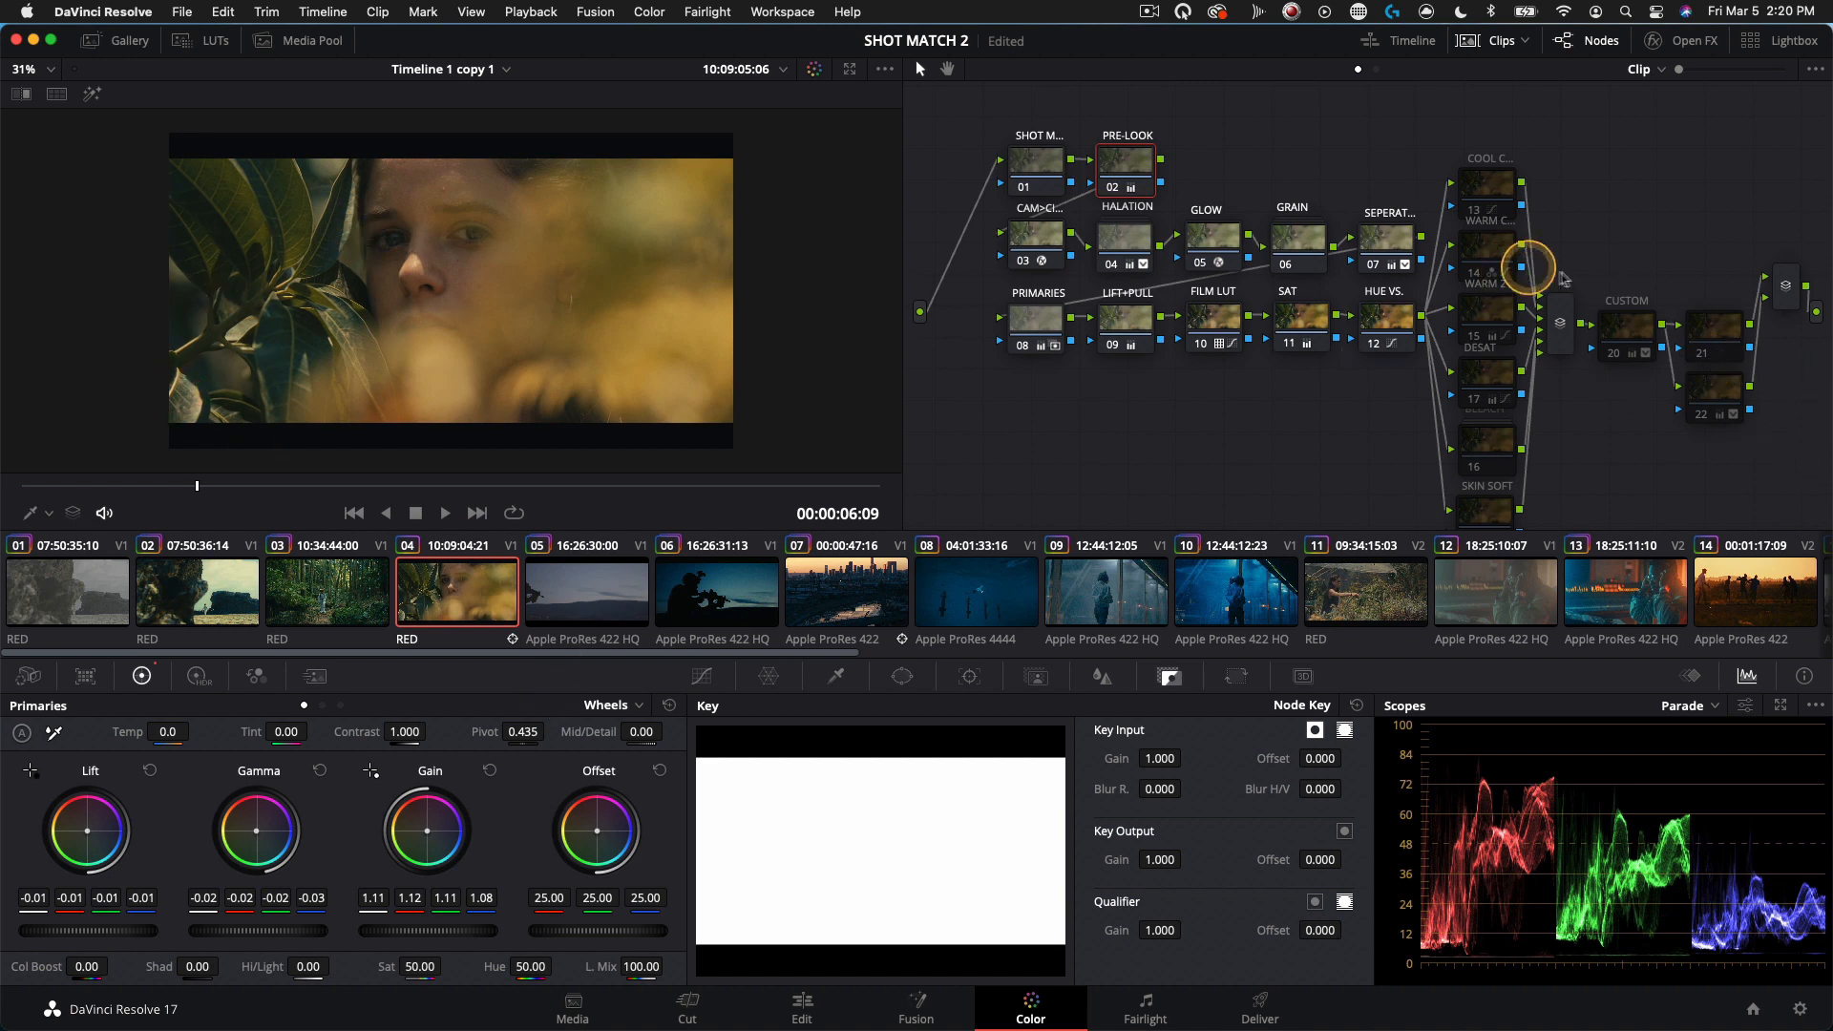
# Step: Compare clip 04 with the CUSTOM node enabled and disabled, leaving the node enabled
pyautogui.press('super+d')
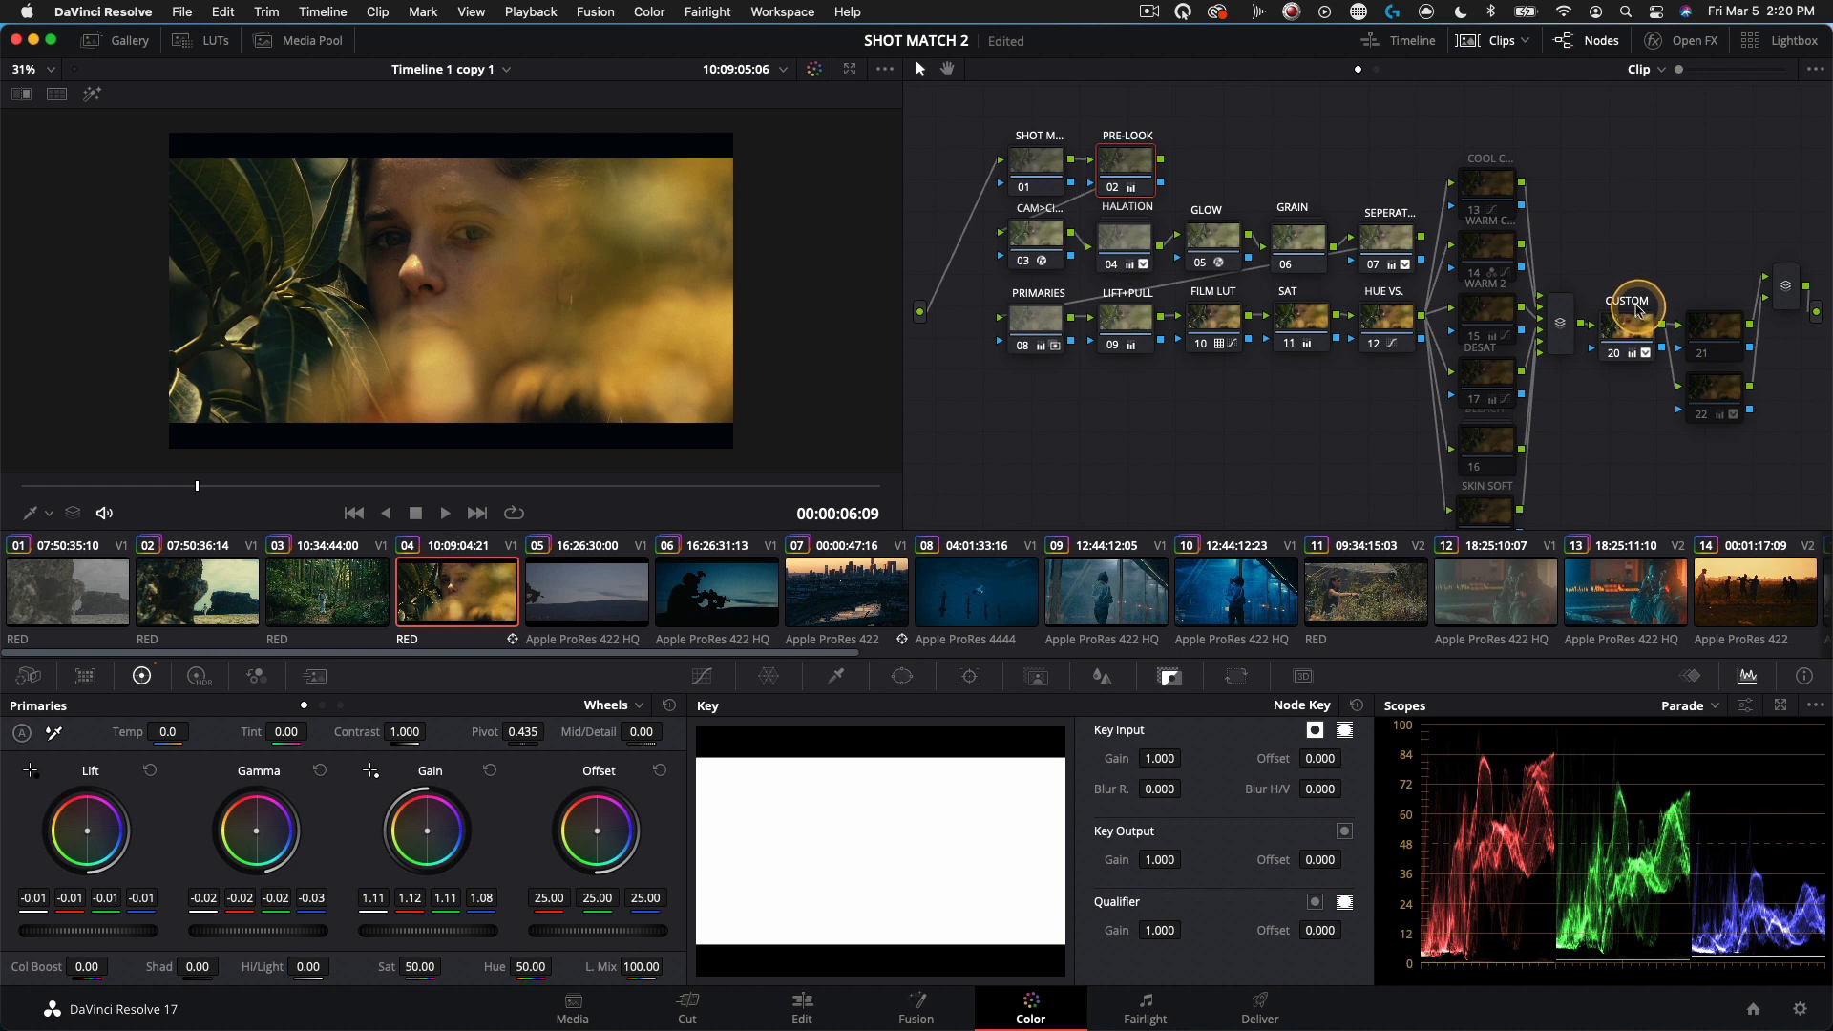
pyautogui.press('super+d')
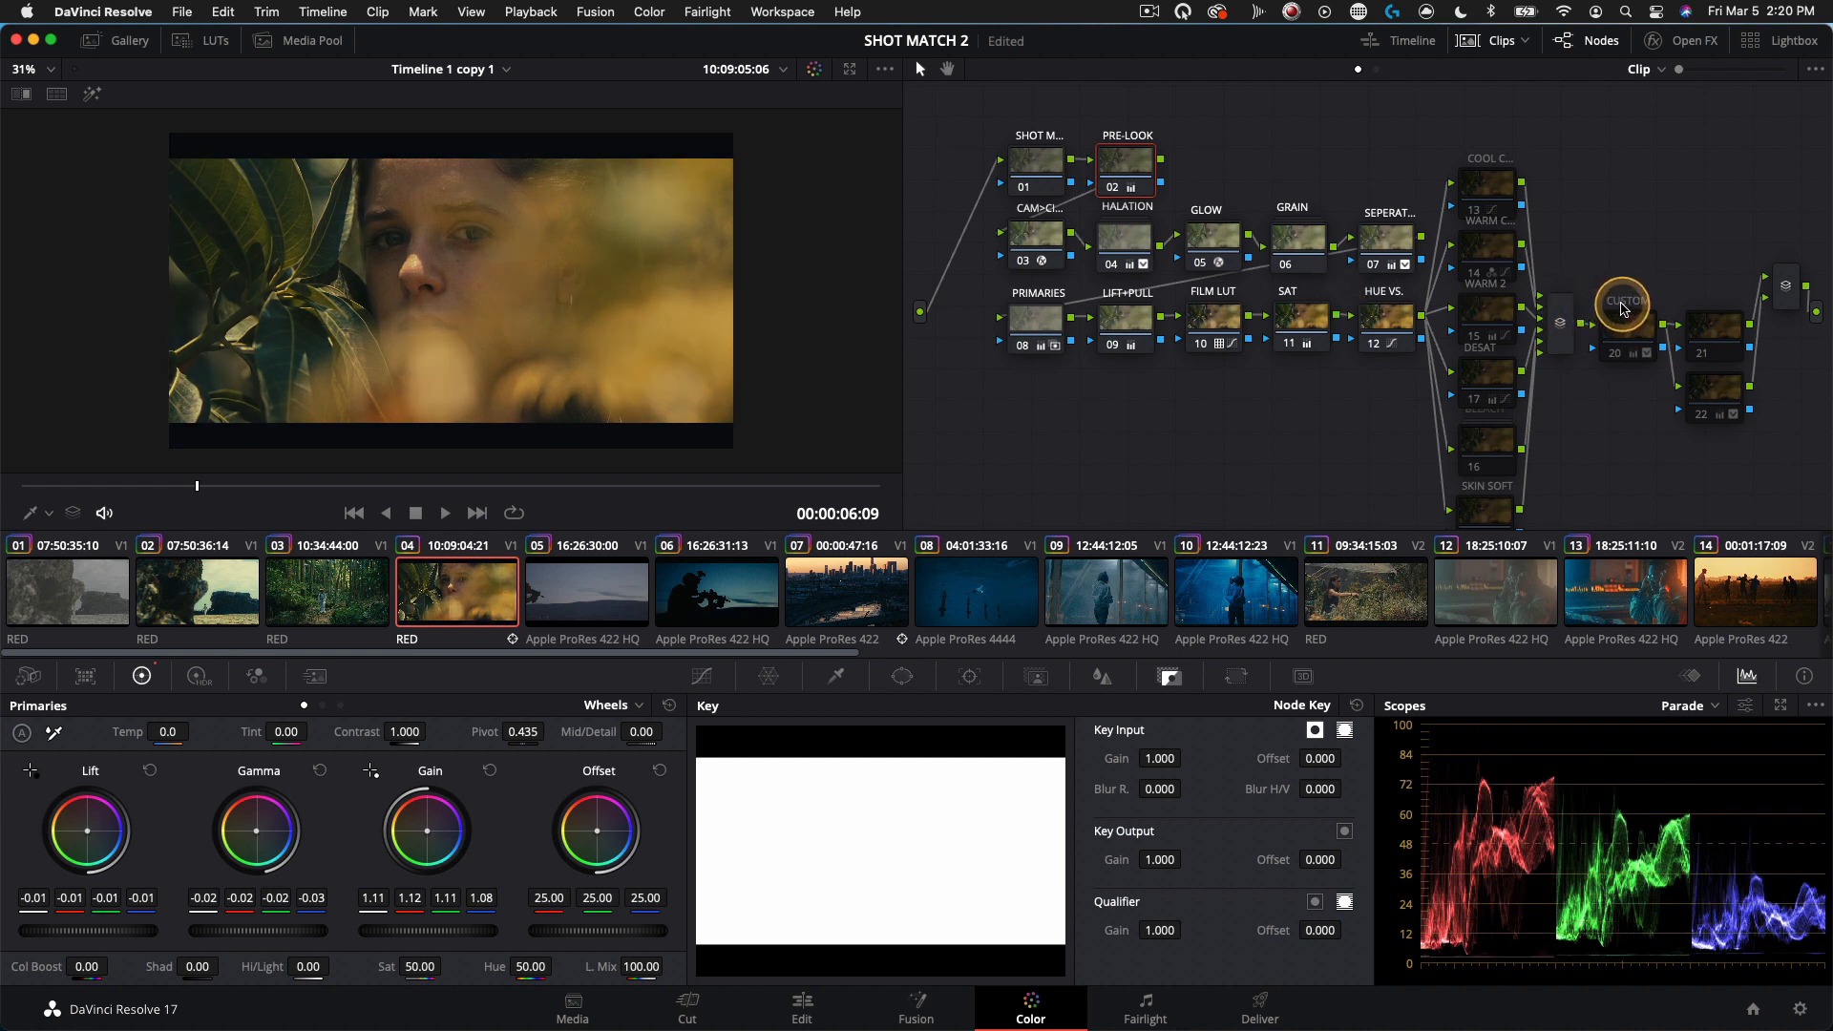
pyautogui.press('super+d')
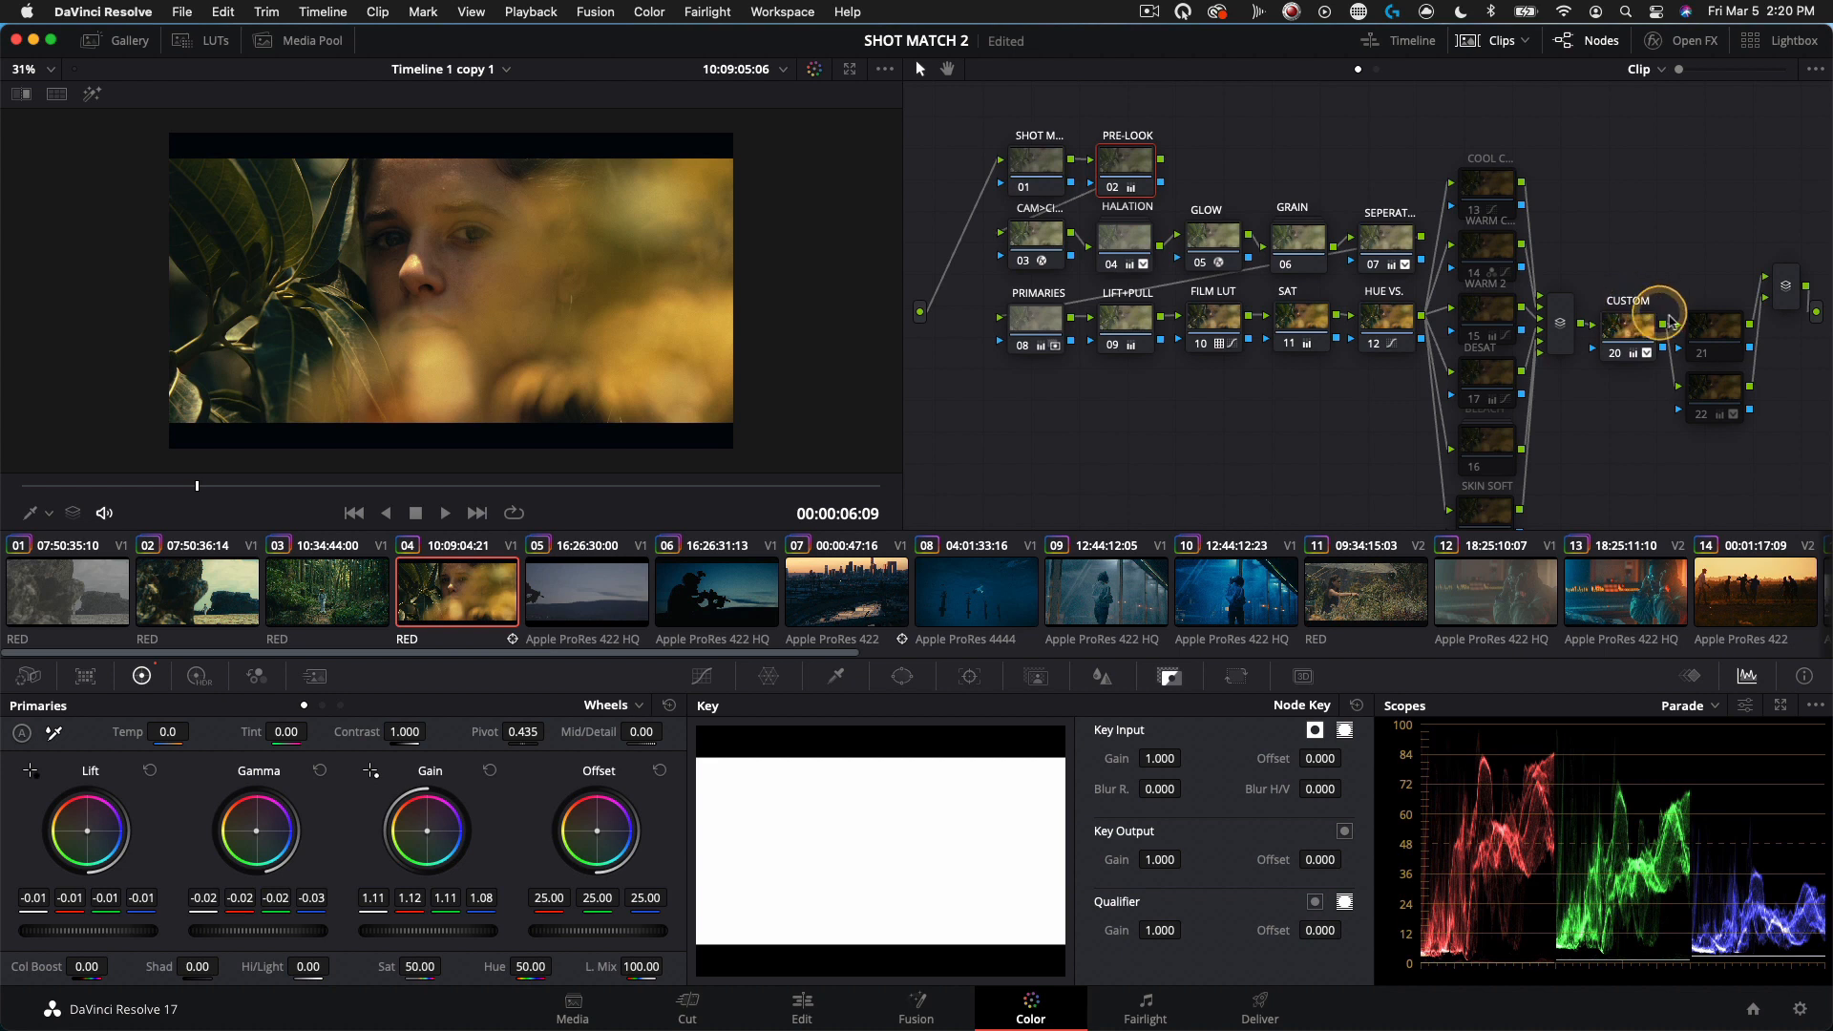
# Step: Select node 22 after the CUSTOM node and enable its masked adjustment
pyautogui.click(1707, 399)
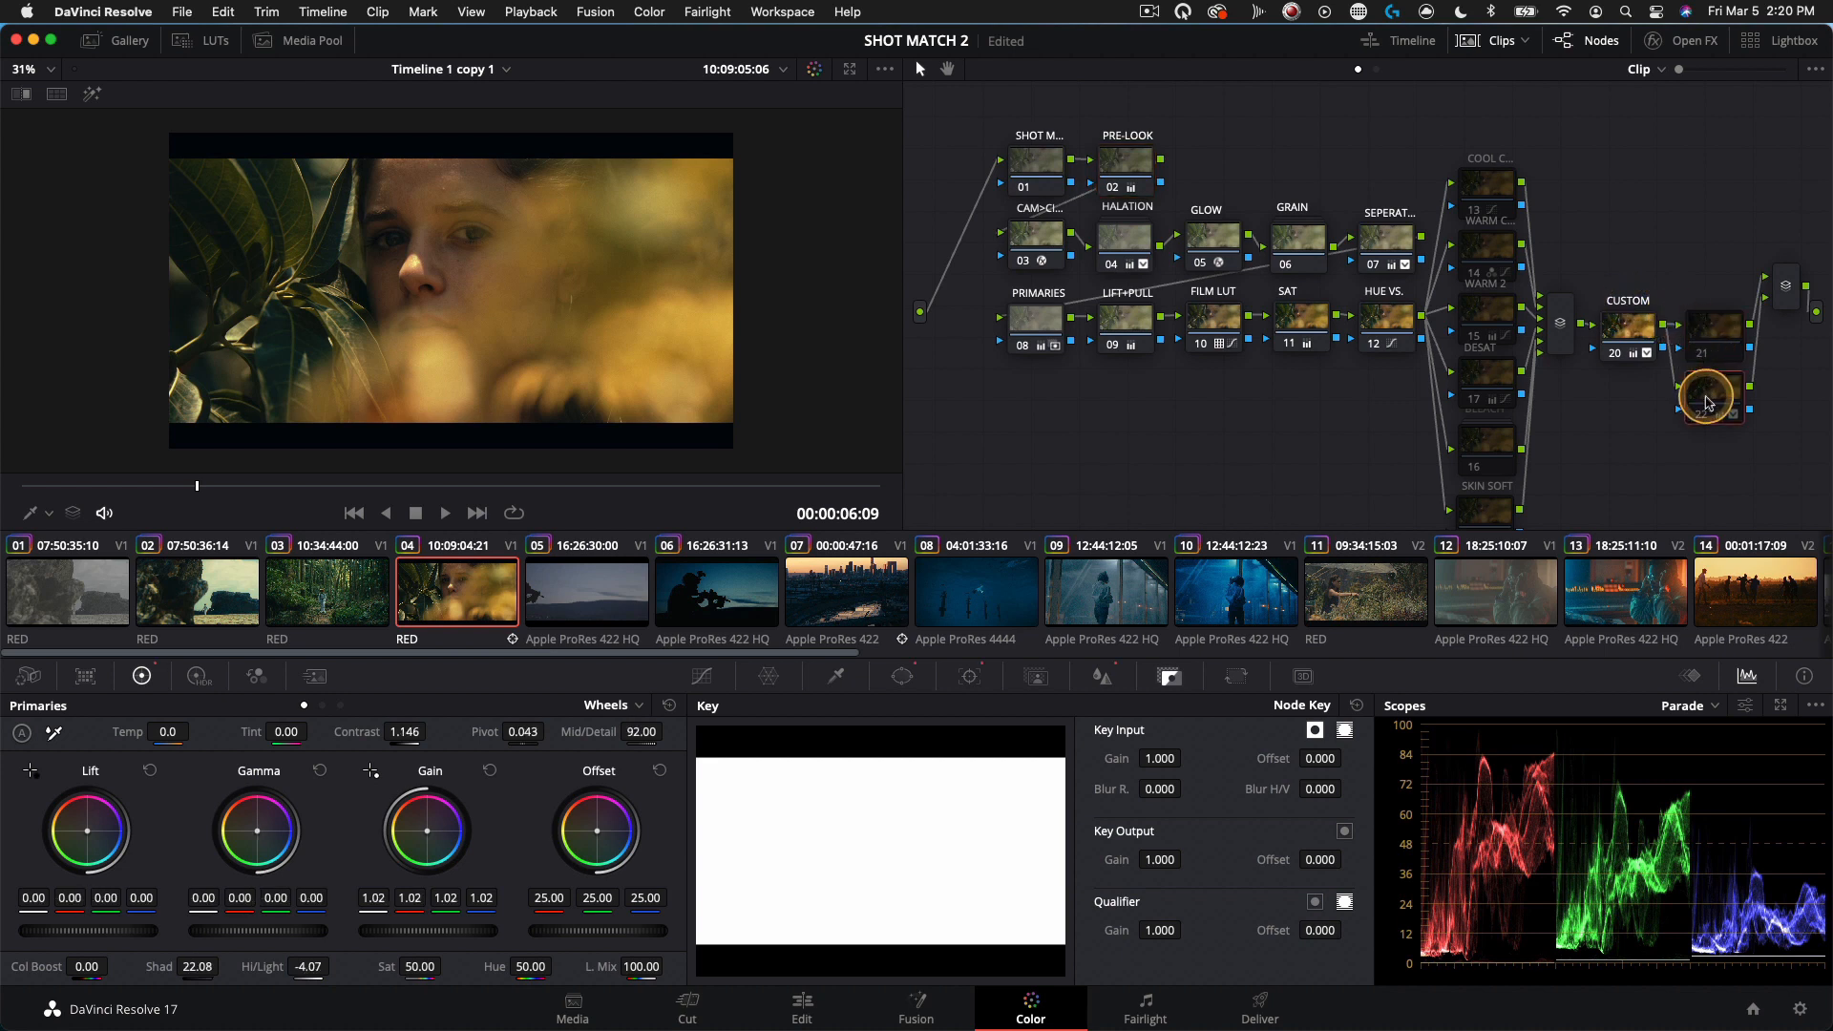
pyautogui.click(1701, 415)
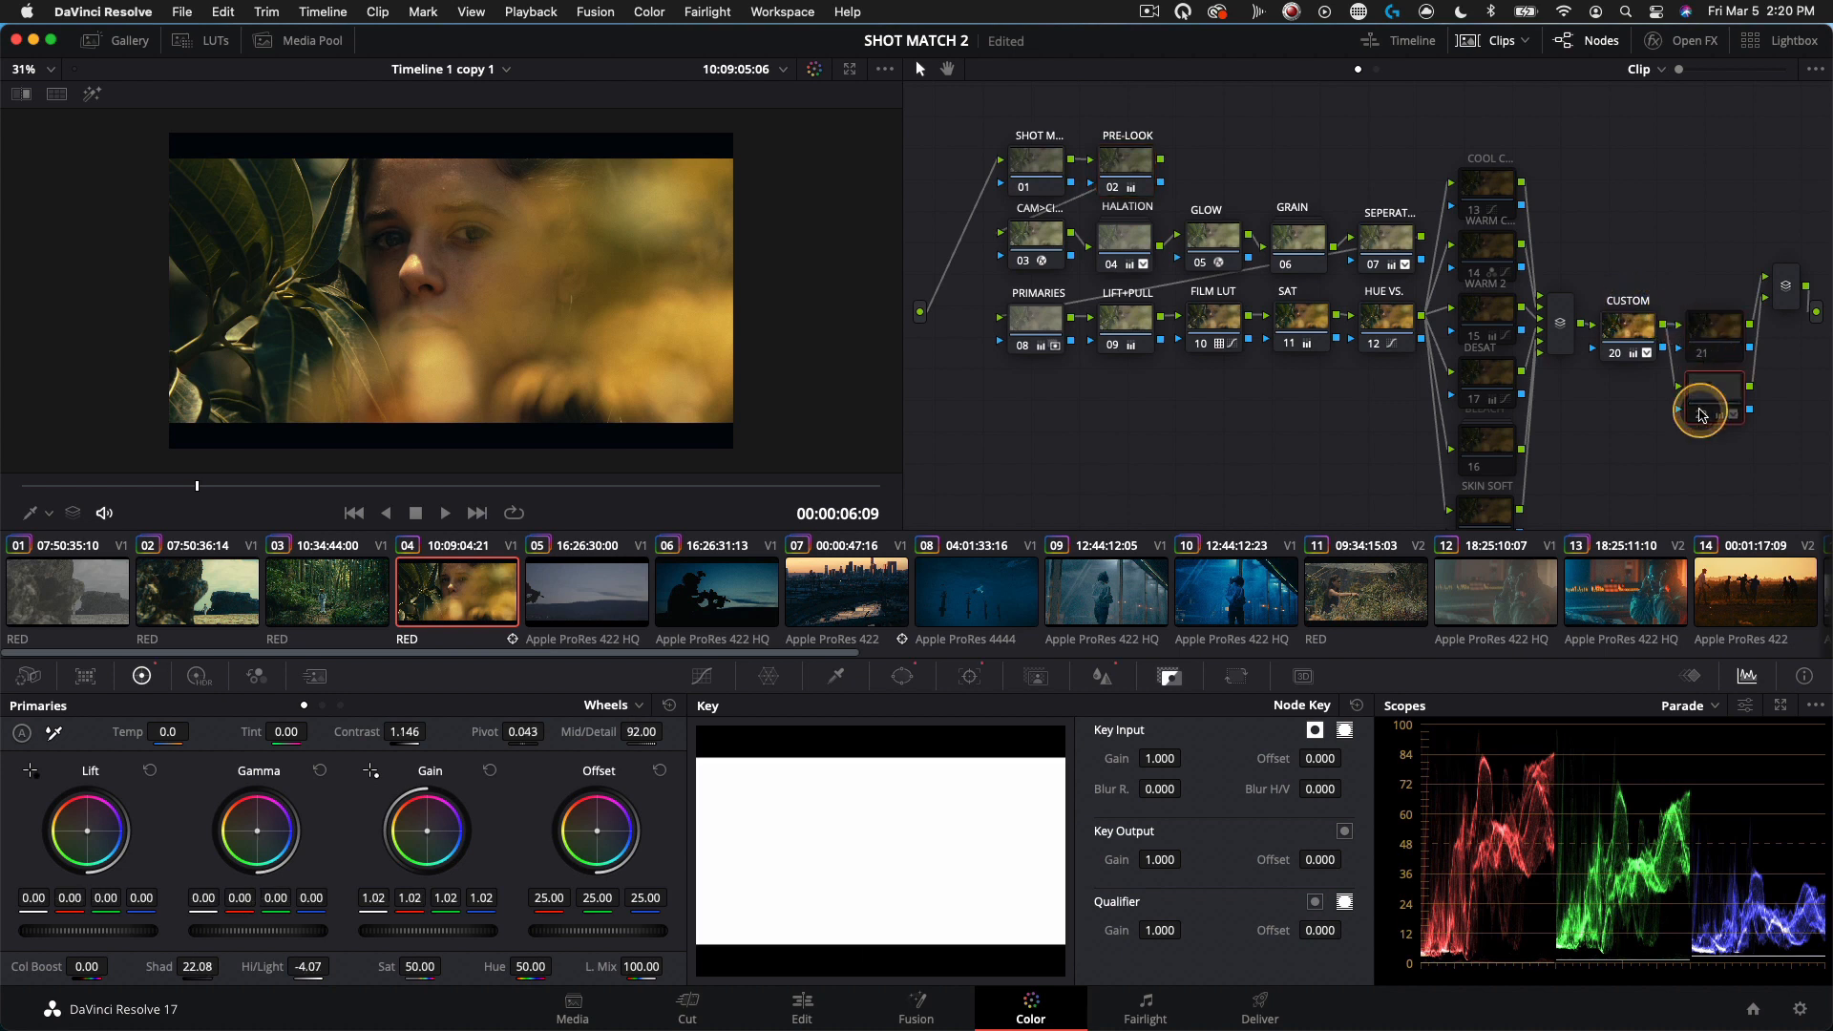
pyautogui.click(1702, 414)
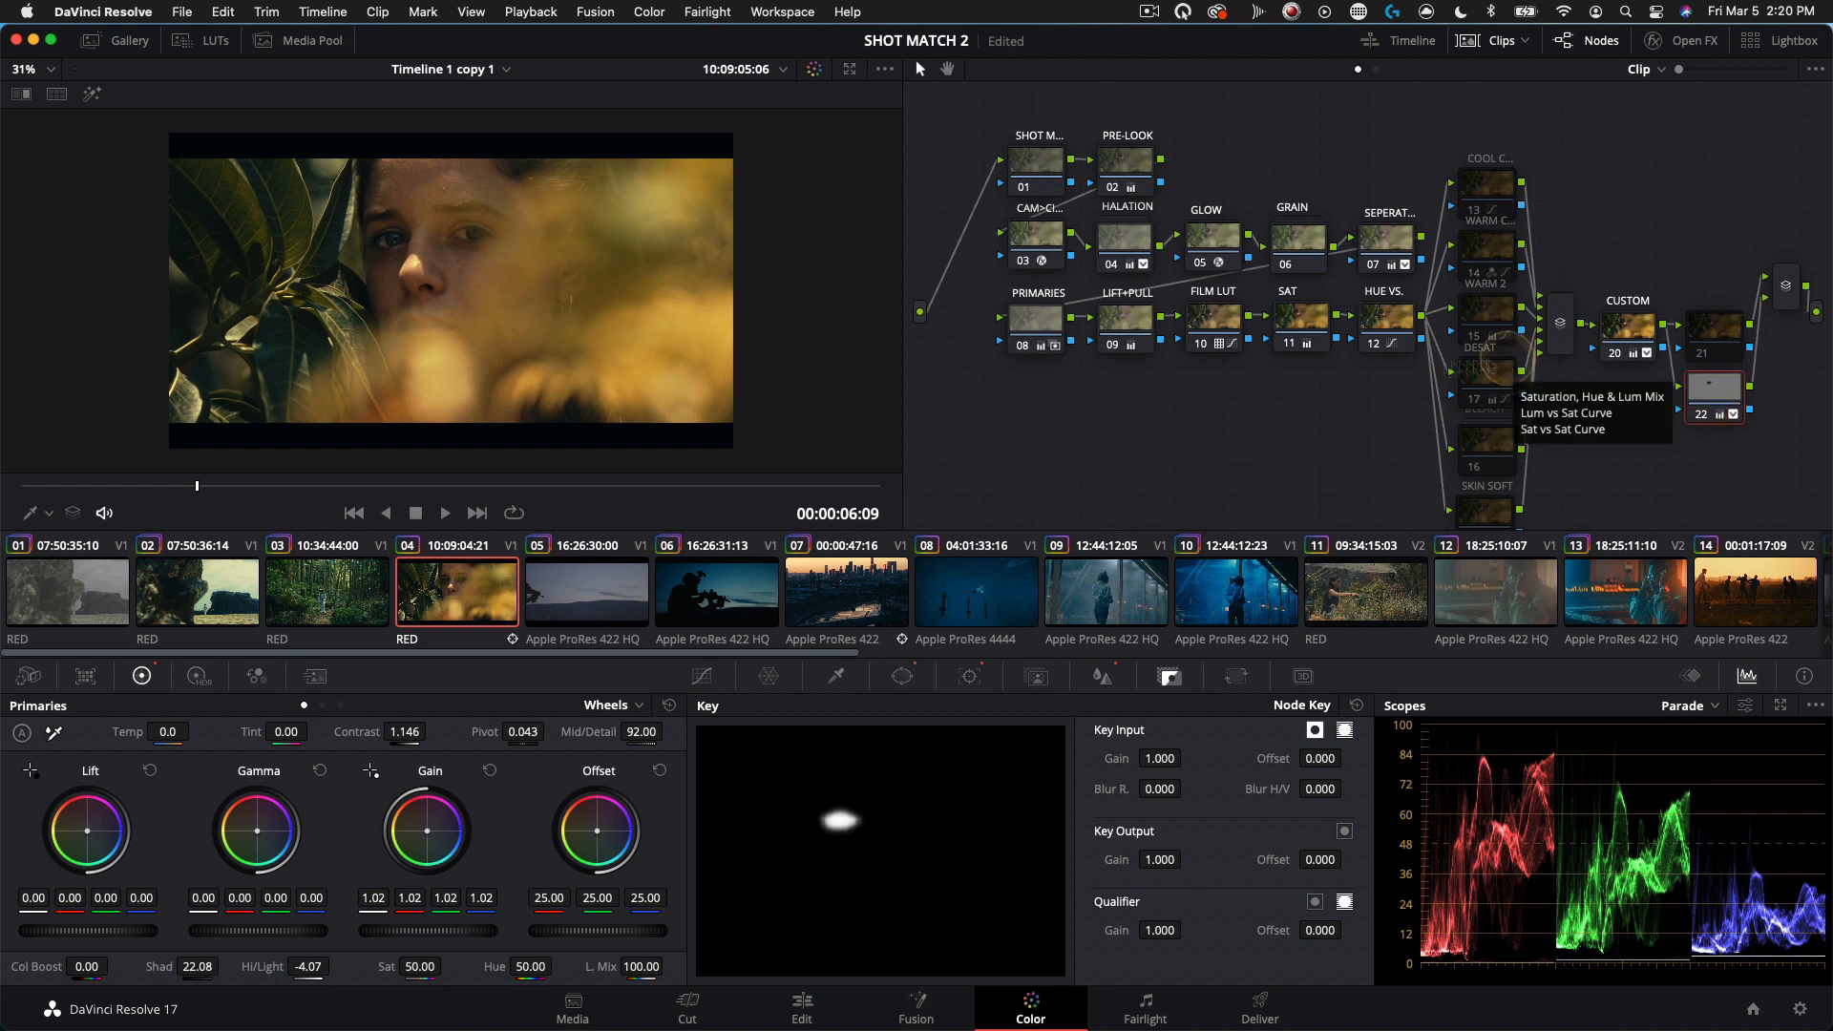
# Step: Switch to clip 06, the soldier silhouette, and inspect the CUSTOM and BLEACH nodes in its node tree
pyautogui.click(657, 607)
pyautogui.click(1661, 365)
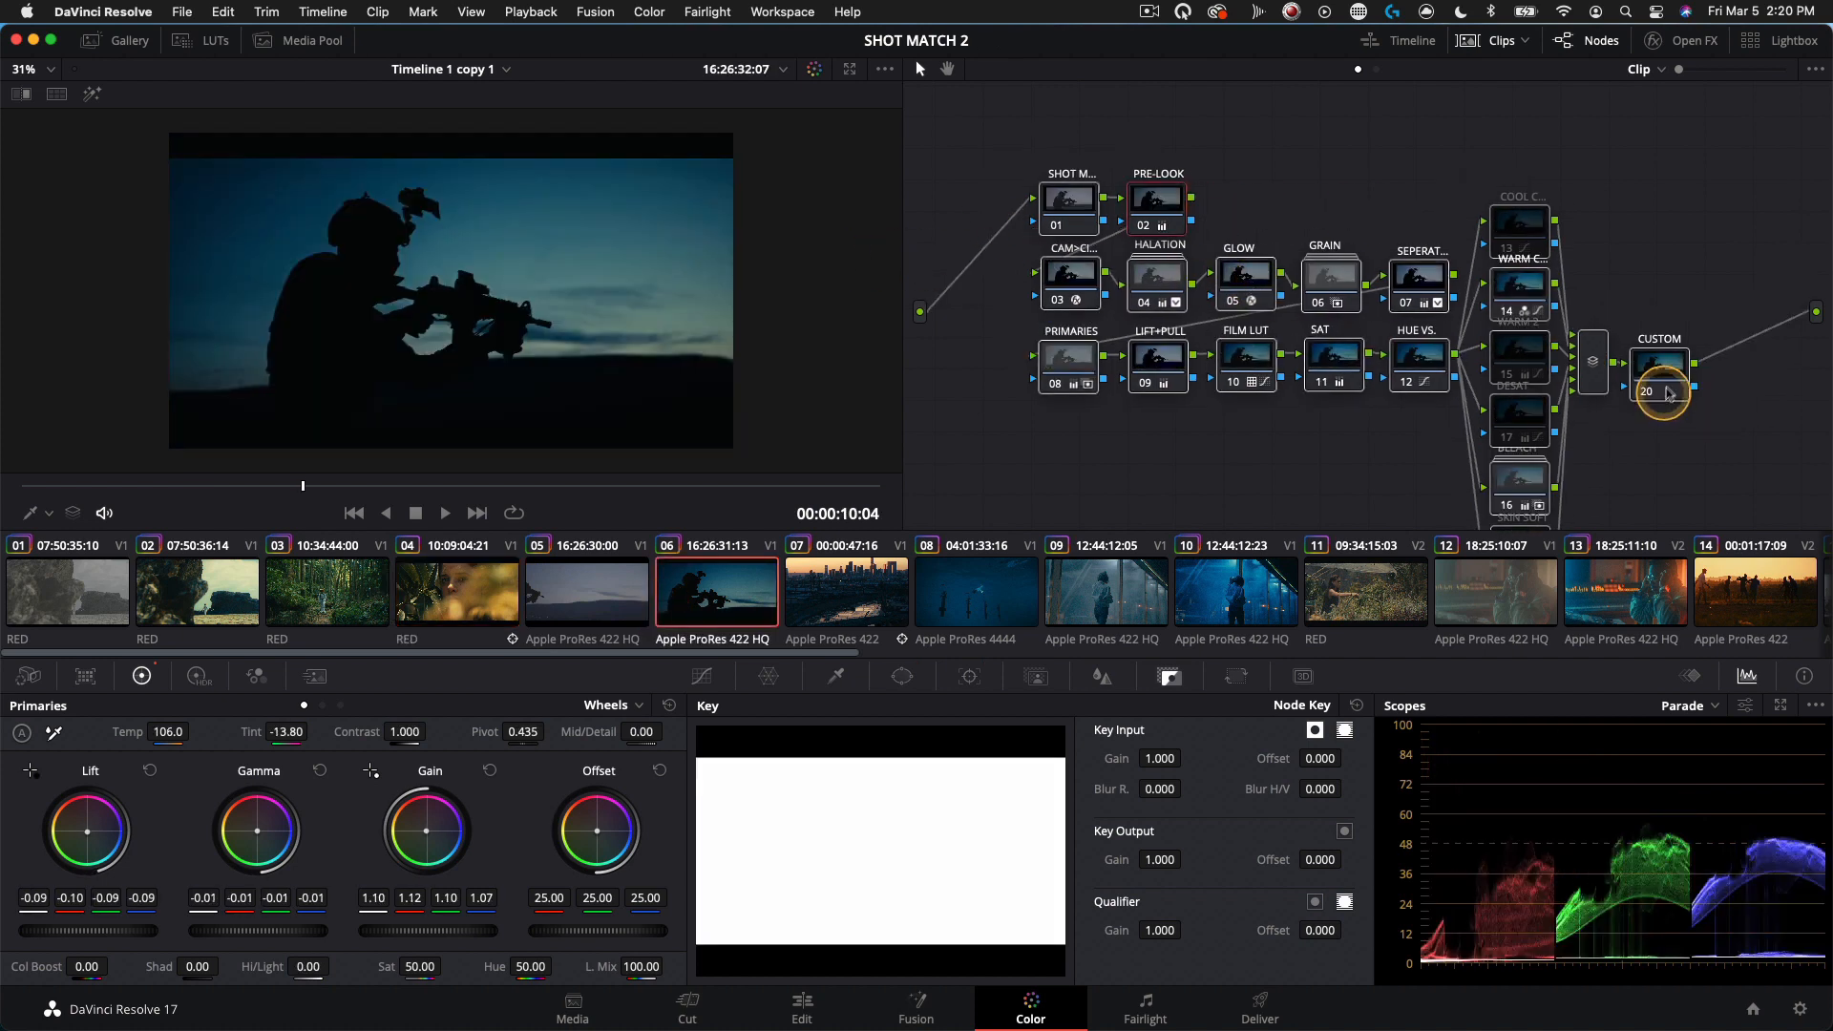
pyautogui.scroll(-3, 1575, 411)
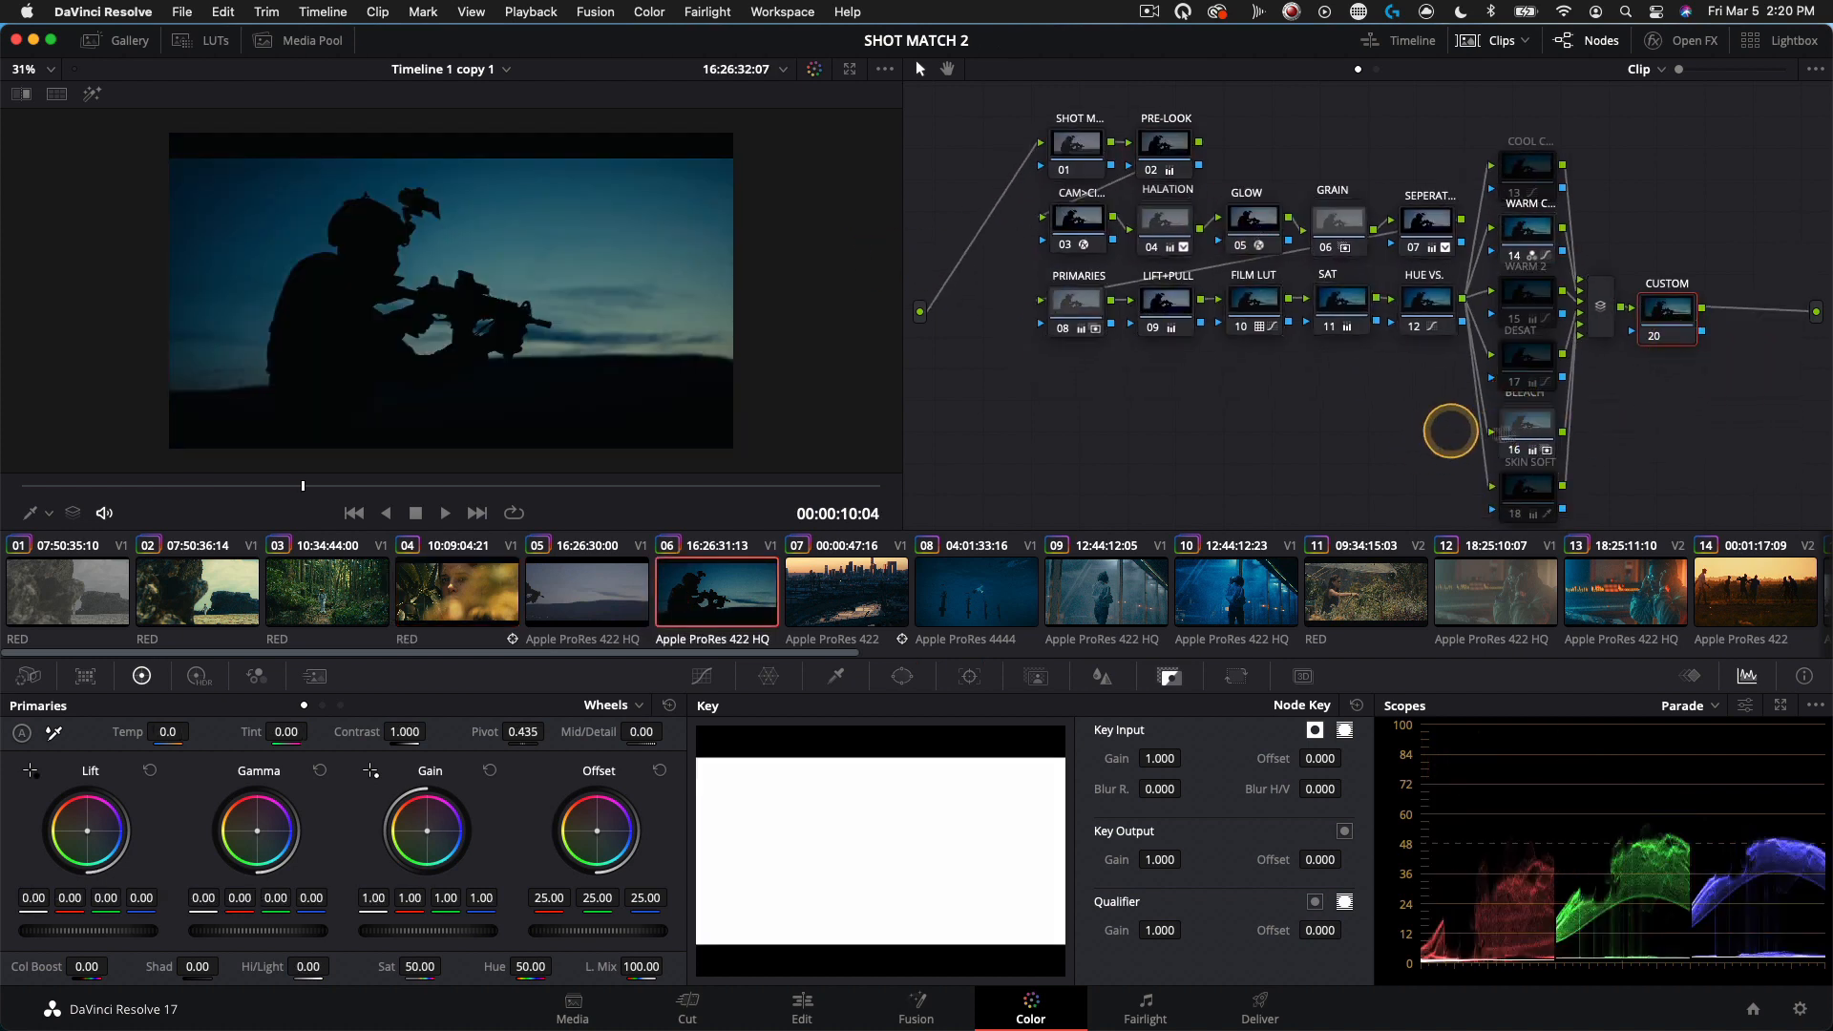
pyautogui.click(1525, 422)
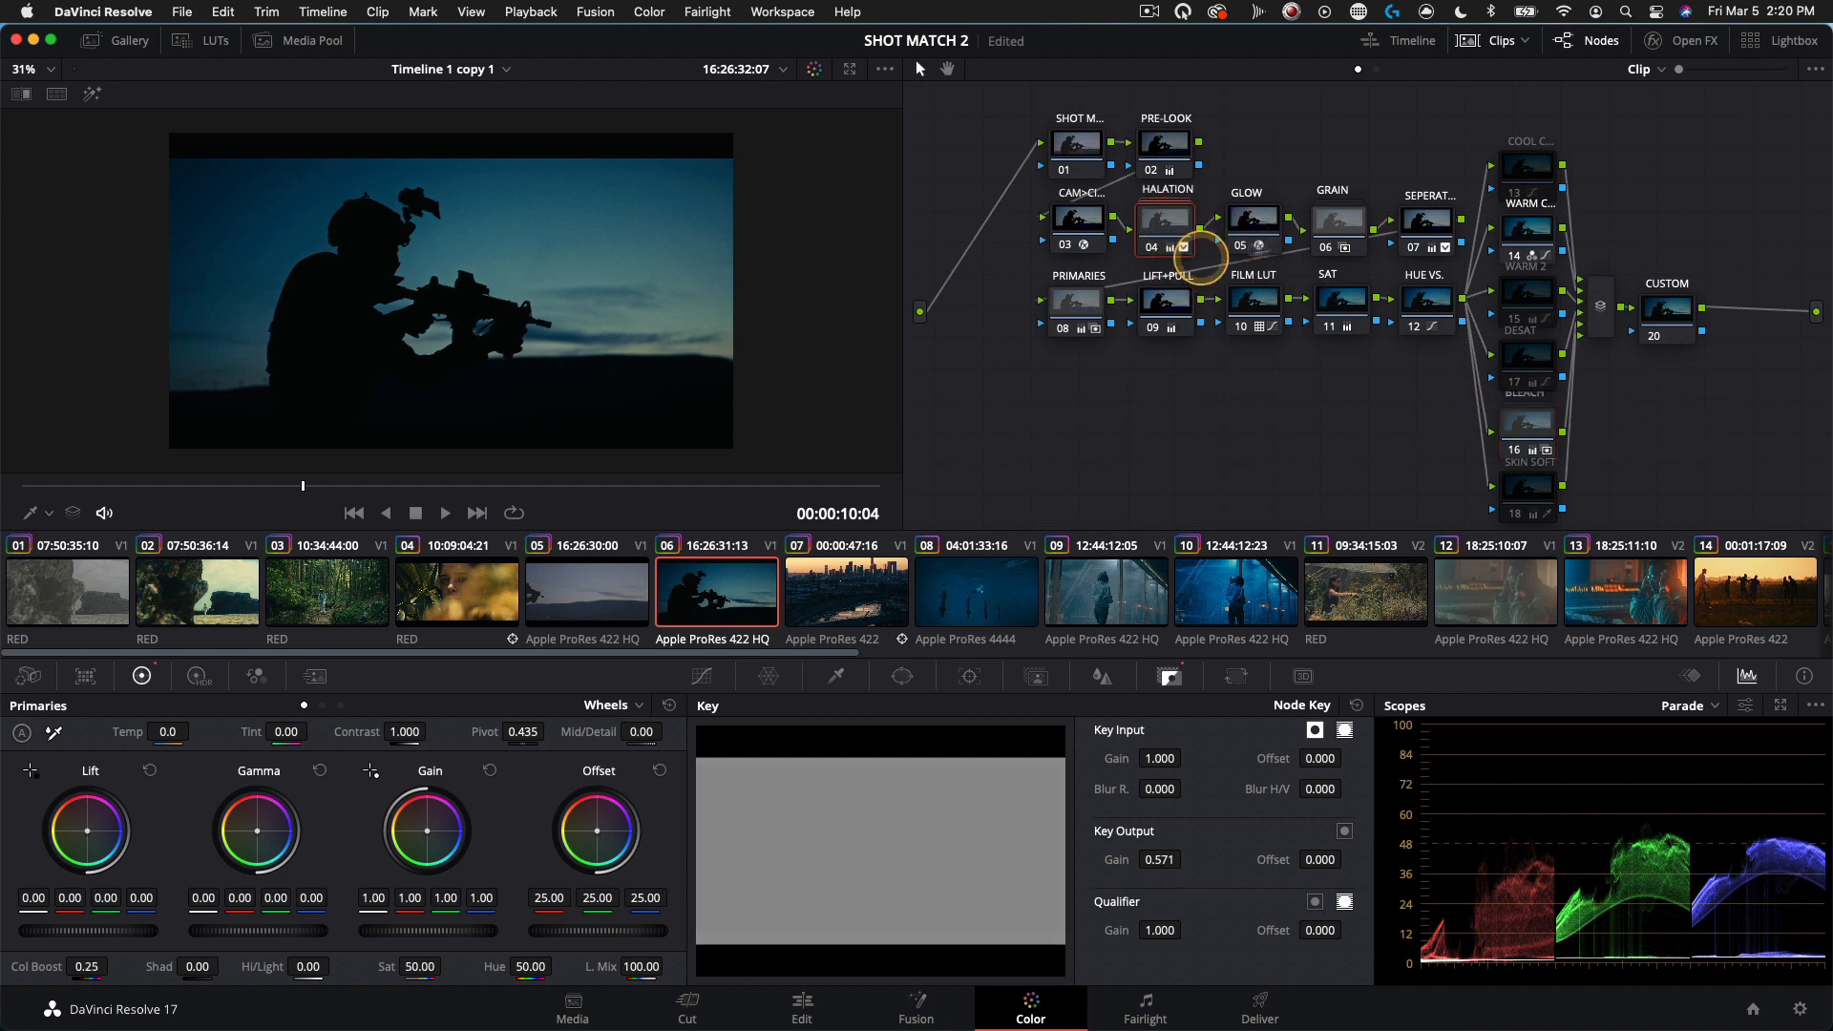
# Step: Inspect the key output settings of the GRAIN, PRIMARIES and BLEACH nodes on clip 06
pyautogui.click(1338, 233)
pyautogui.click(1077, 301)
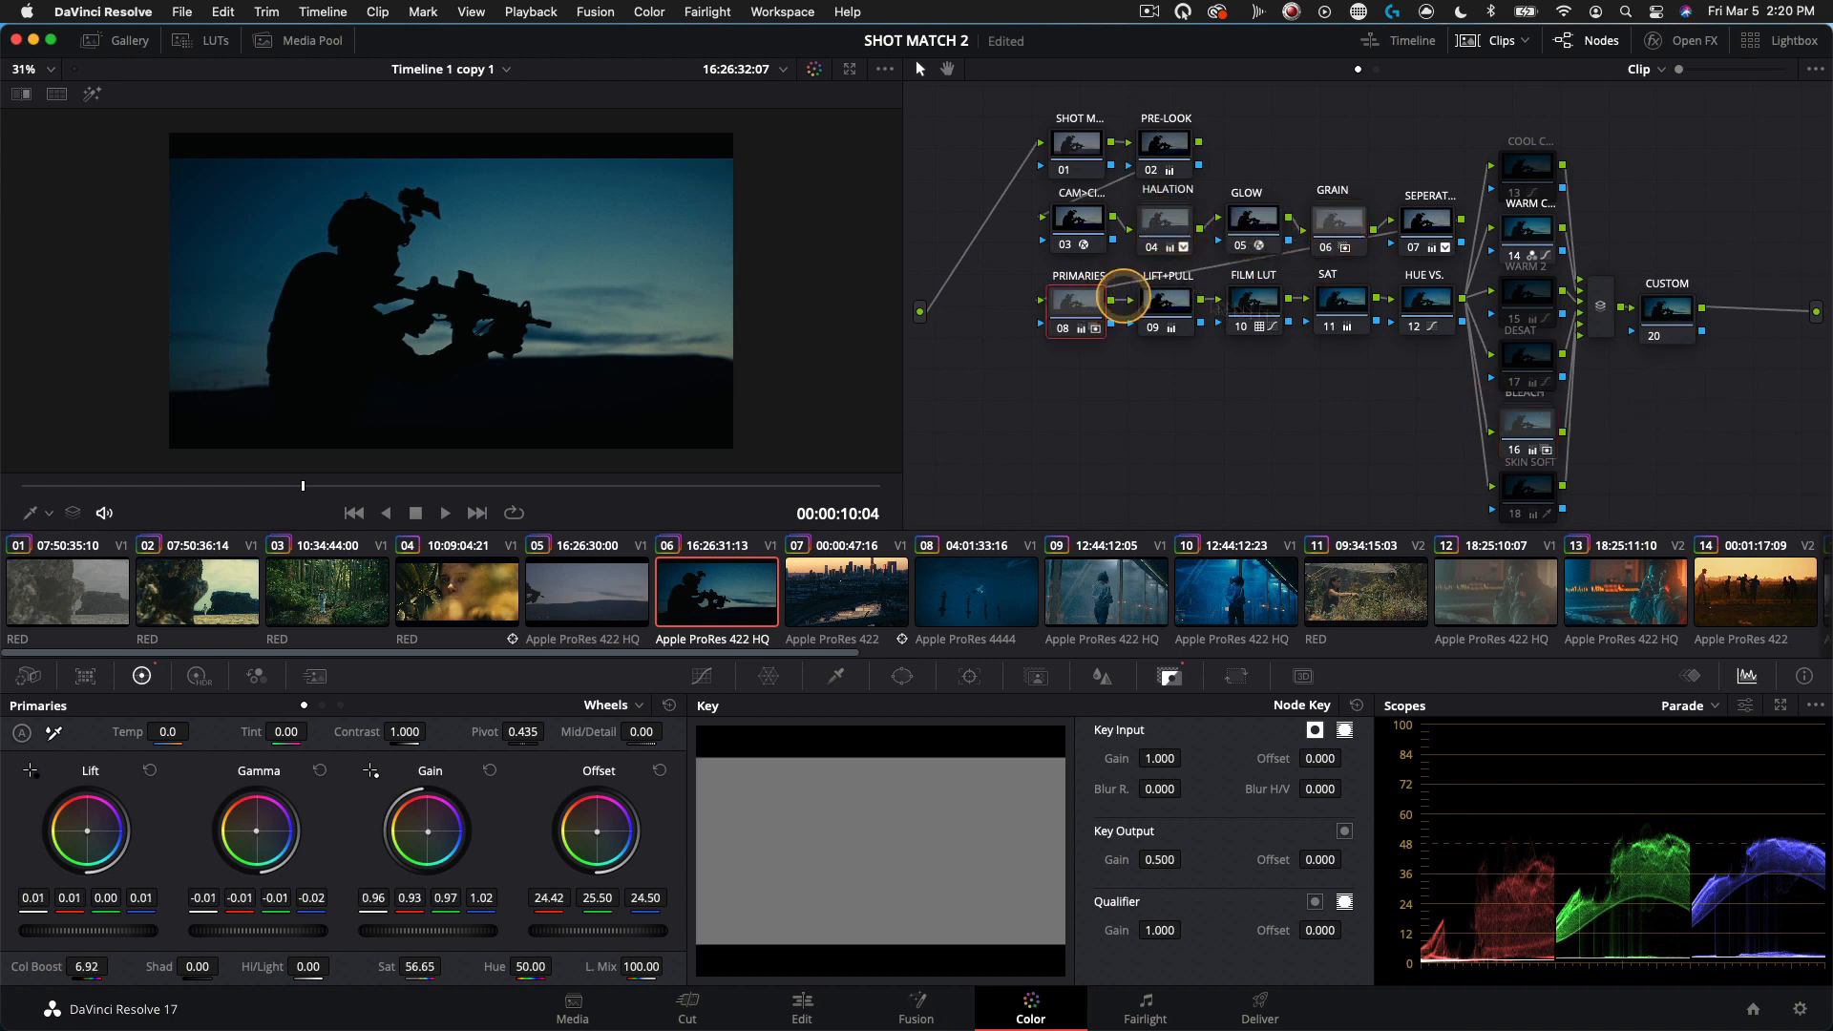
pyautogui.click(1518, 420)
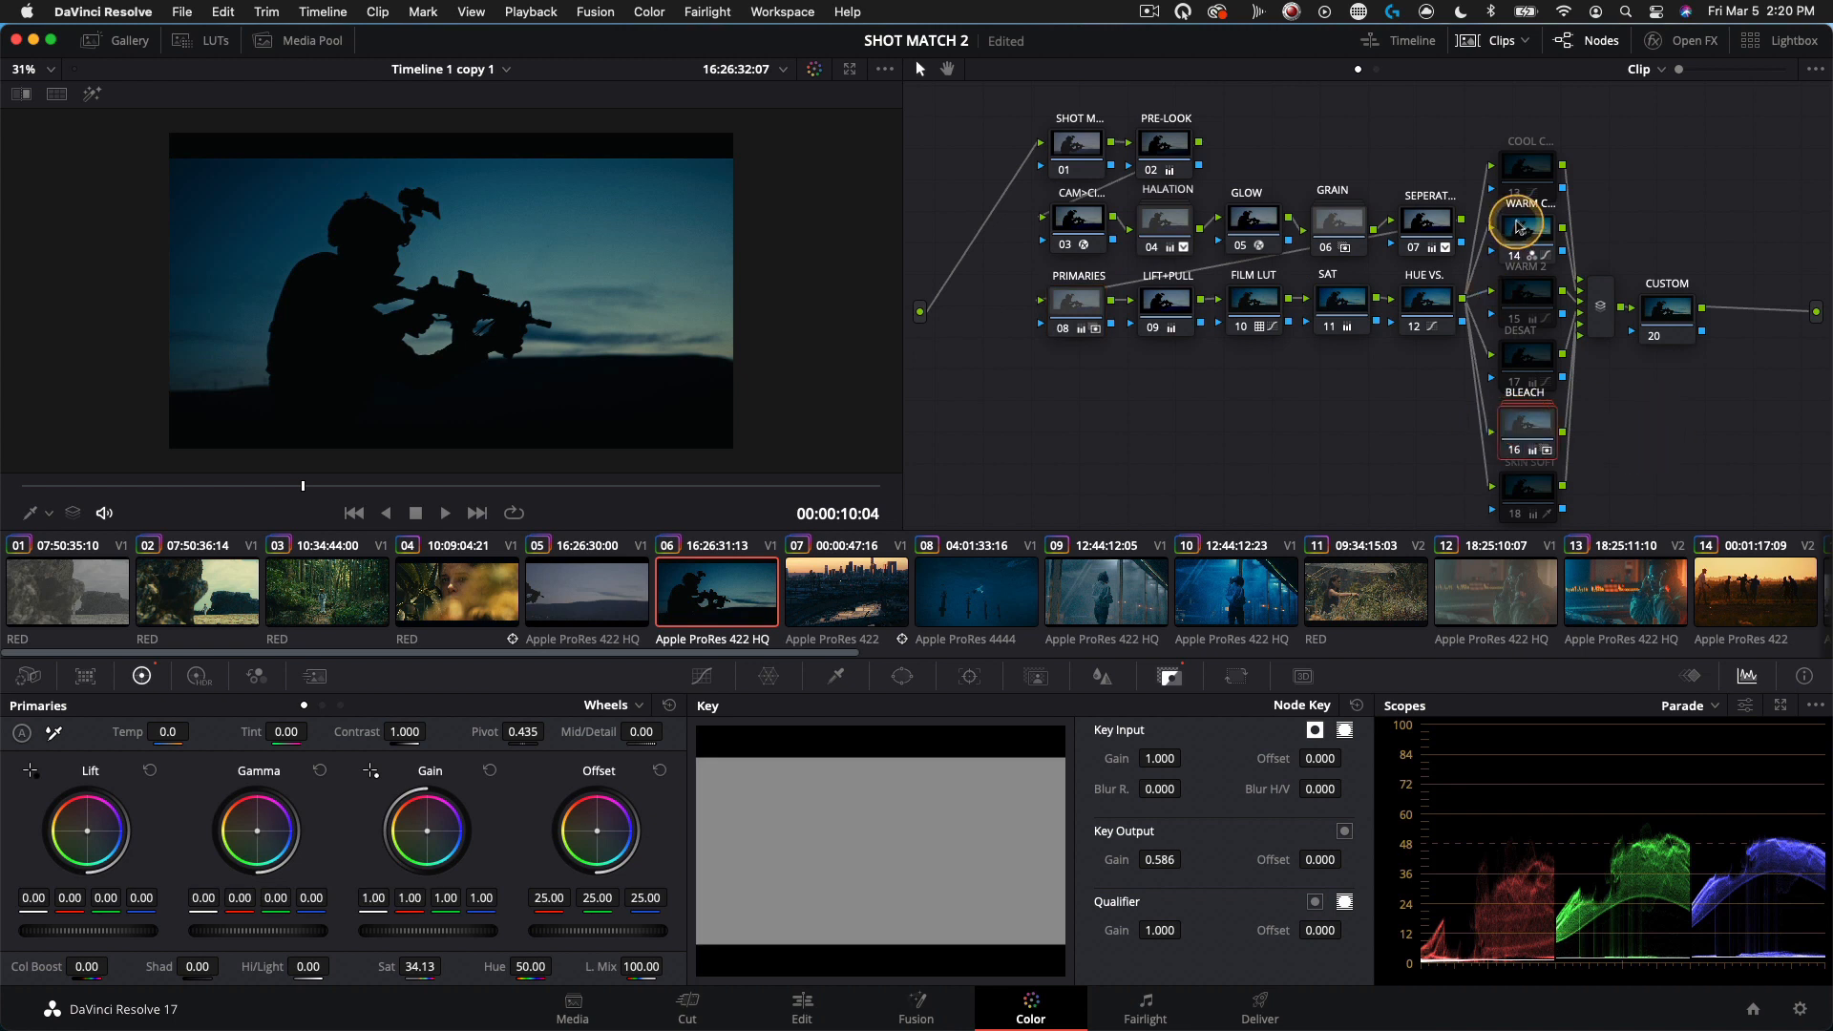
# Step: Compare clip 06 with warm node 14 disabled and enabled, leaving the node enabled
pyautogui.click(1530, 218)
pyautogui.hotkey('ctrl', 'd')
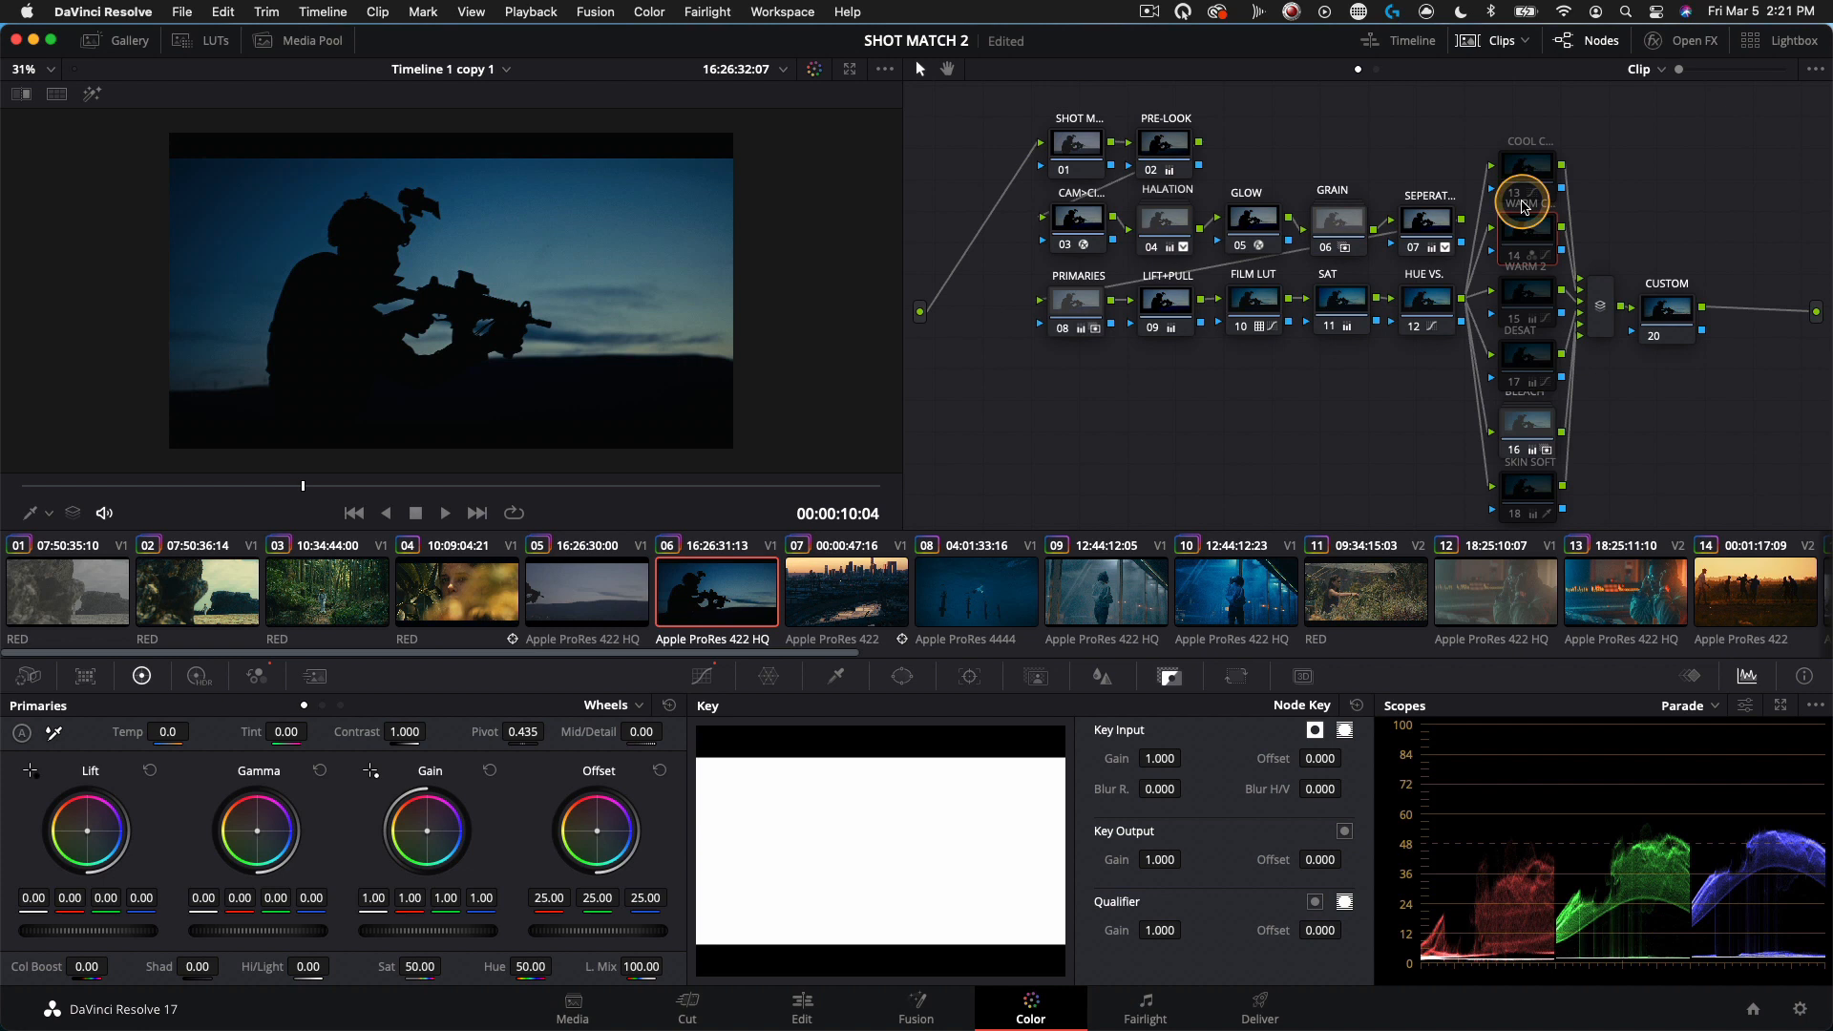
pyautogui.hotkey('ctrl', 'd')
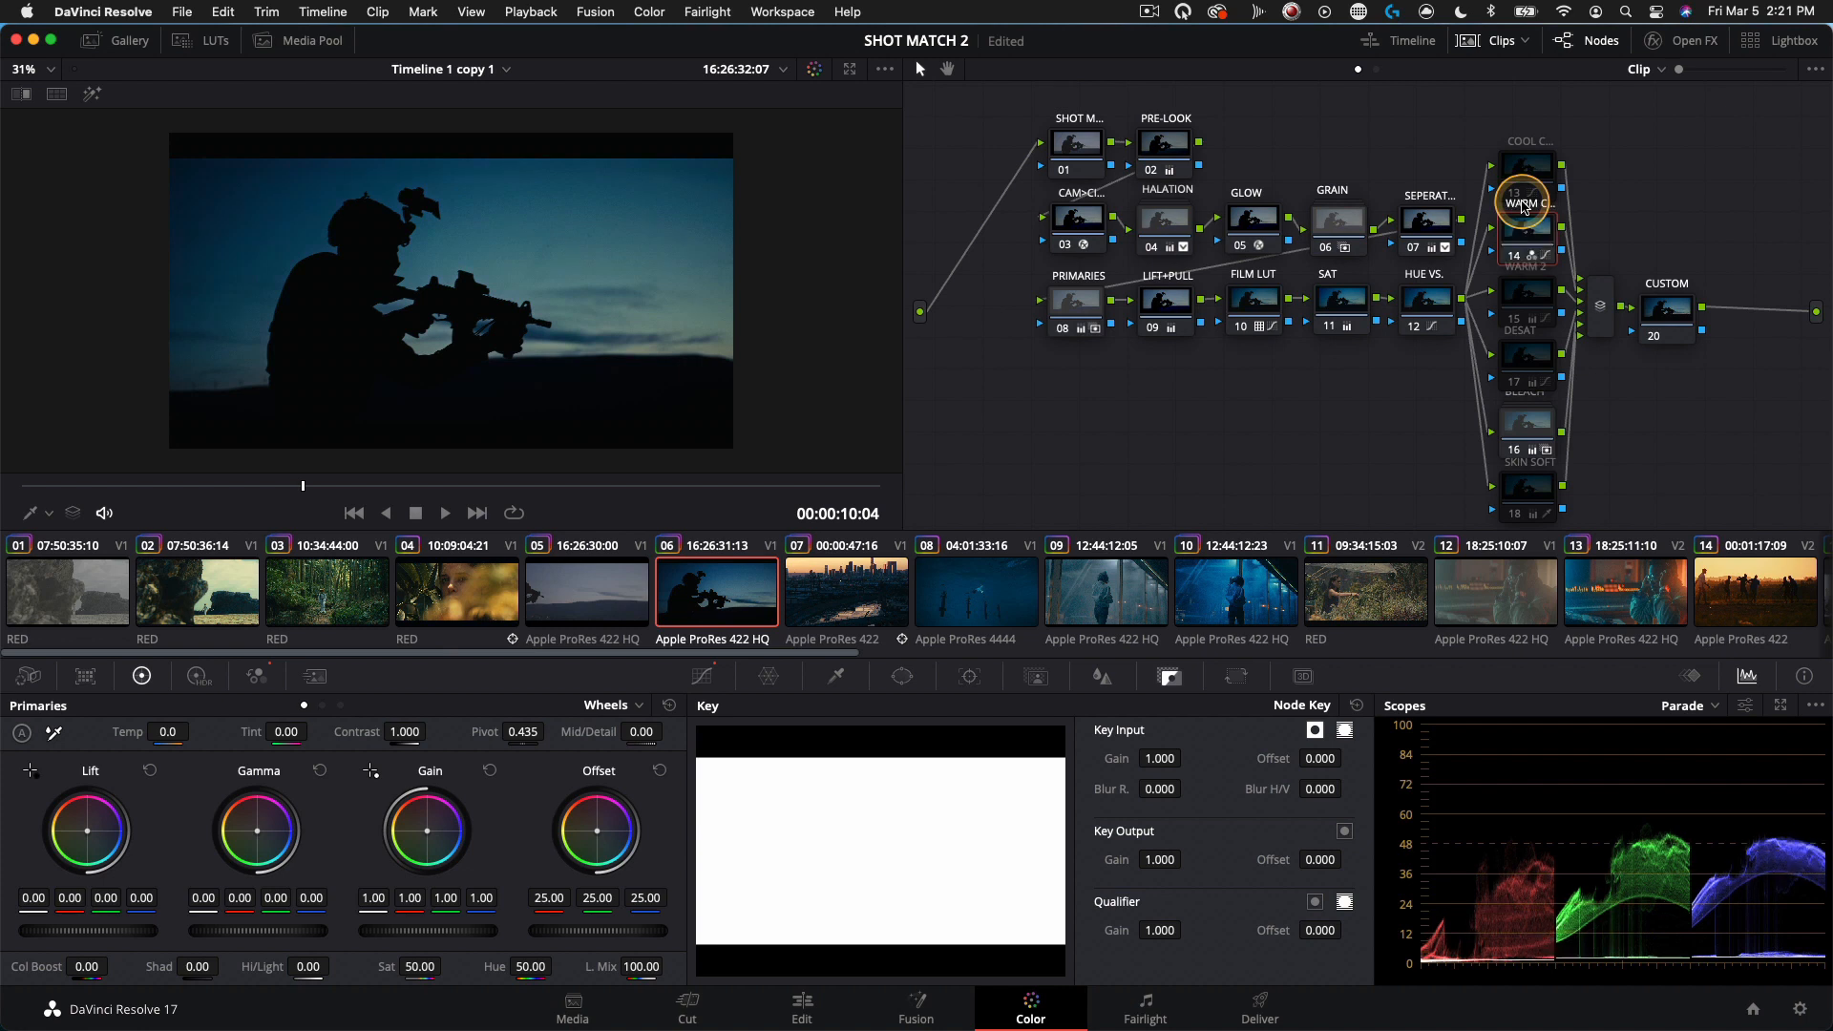
# Step: Compare clip 06 with the PRE-LOOK node disabled and enabled, leaving the node enabled
pyautogui.click(1152, 173)
pyautogui.click(1152, 173)
pyautogui.click(1152, 173)
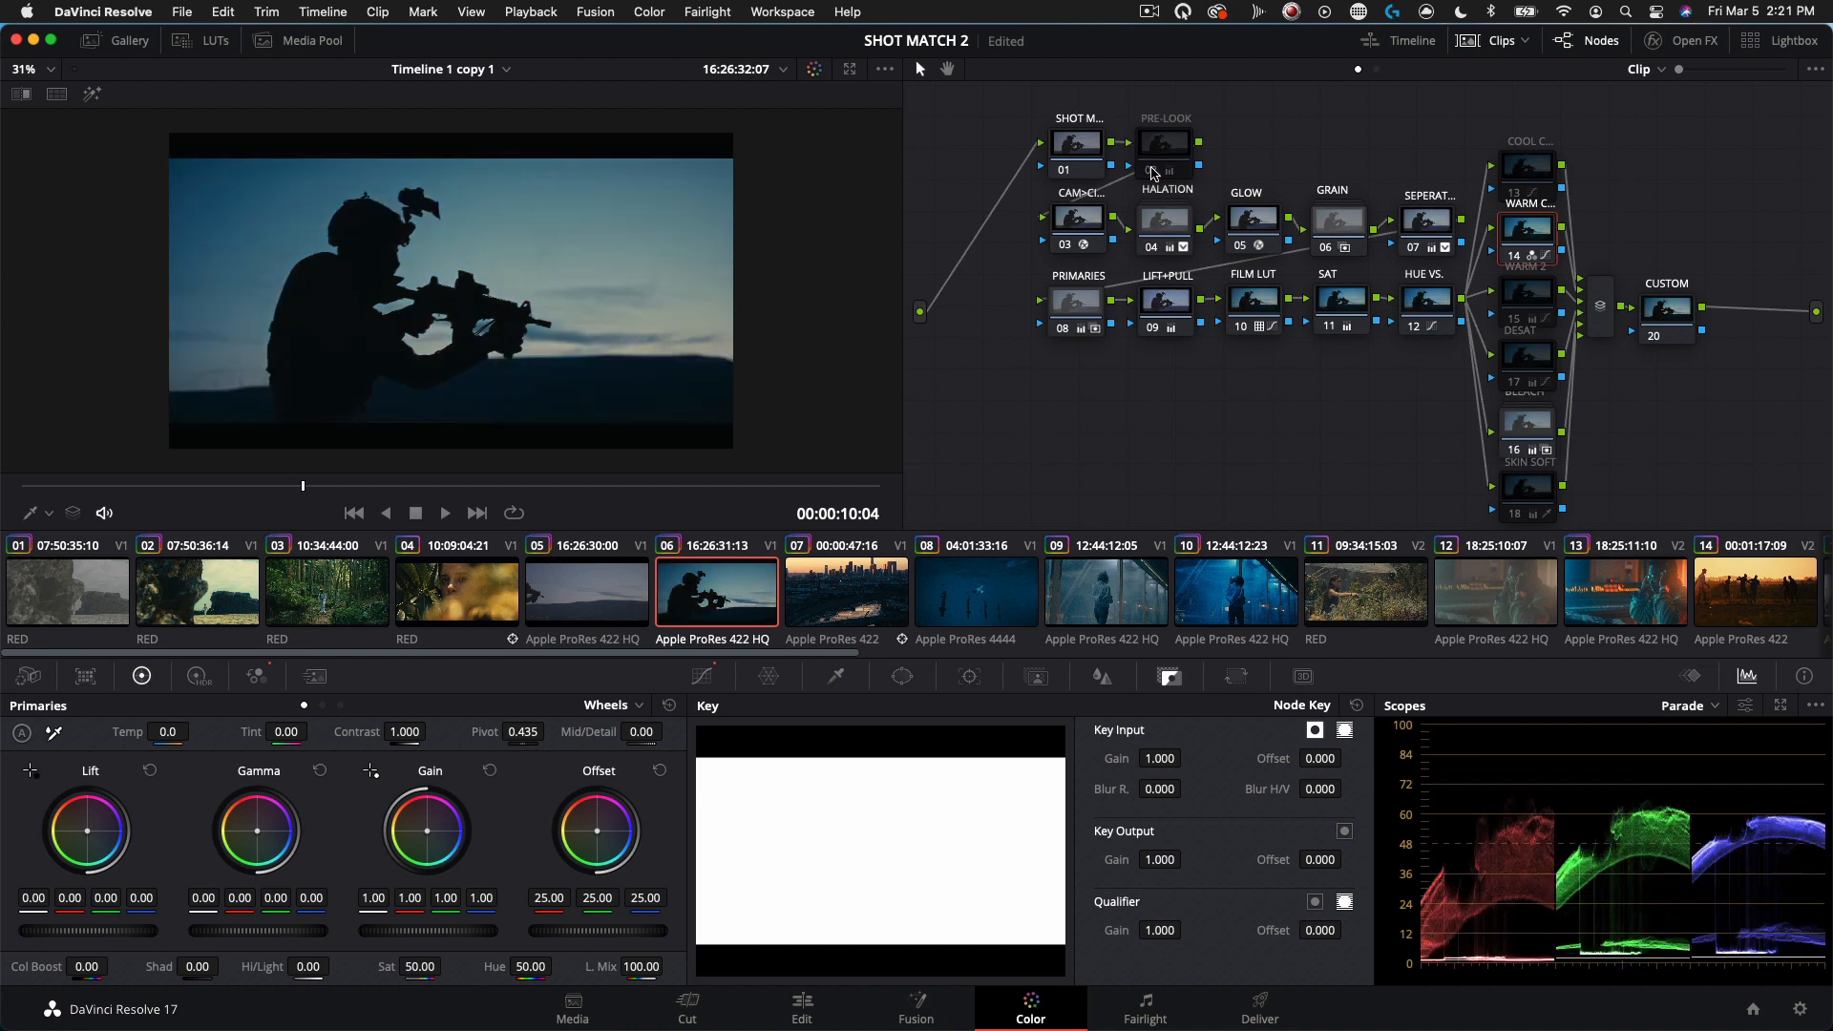
pyautogui.click(1153, 173)
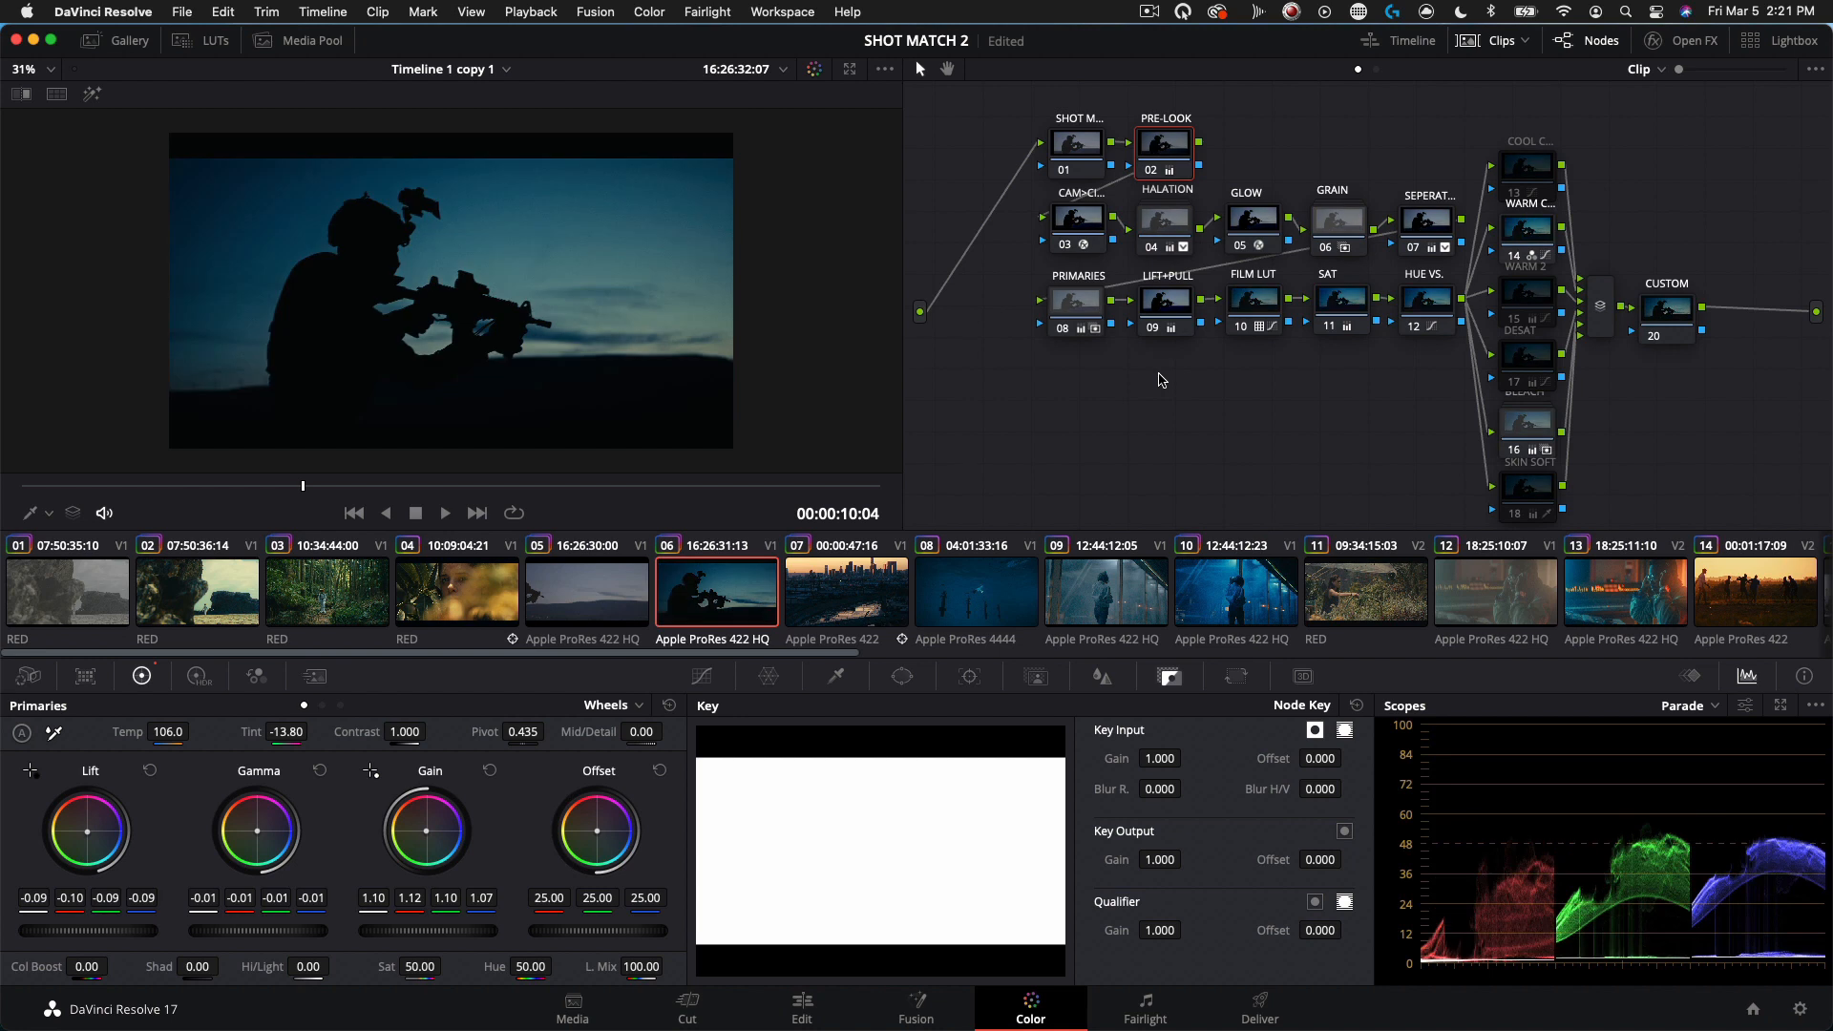
# Step: Review the CUSTOM, BLEACH and warm look nodes in clip 06's node tree
pyautogui.click(1668, 325)
pyautogui.click(1536, 417)
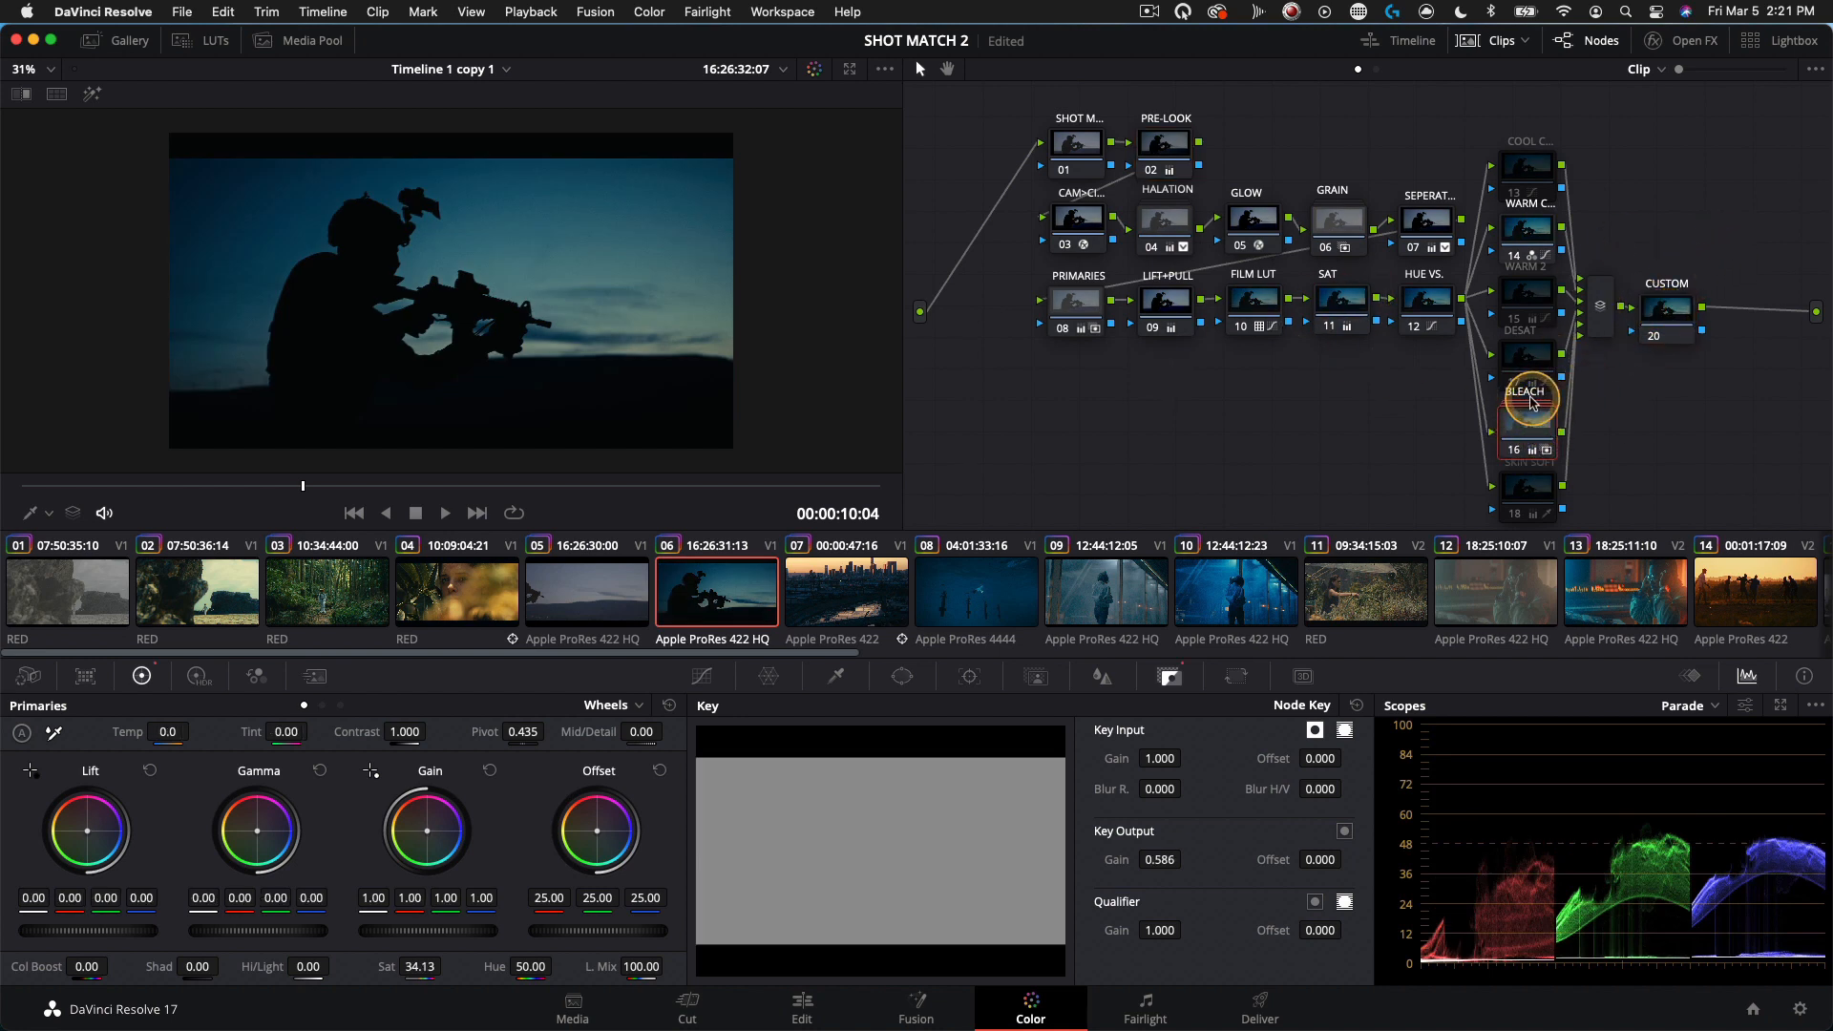
pyautogui.click(1528, 250)
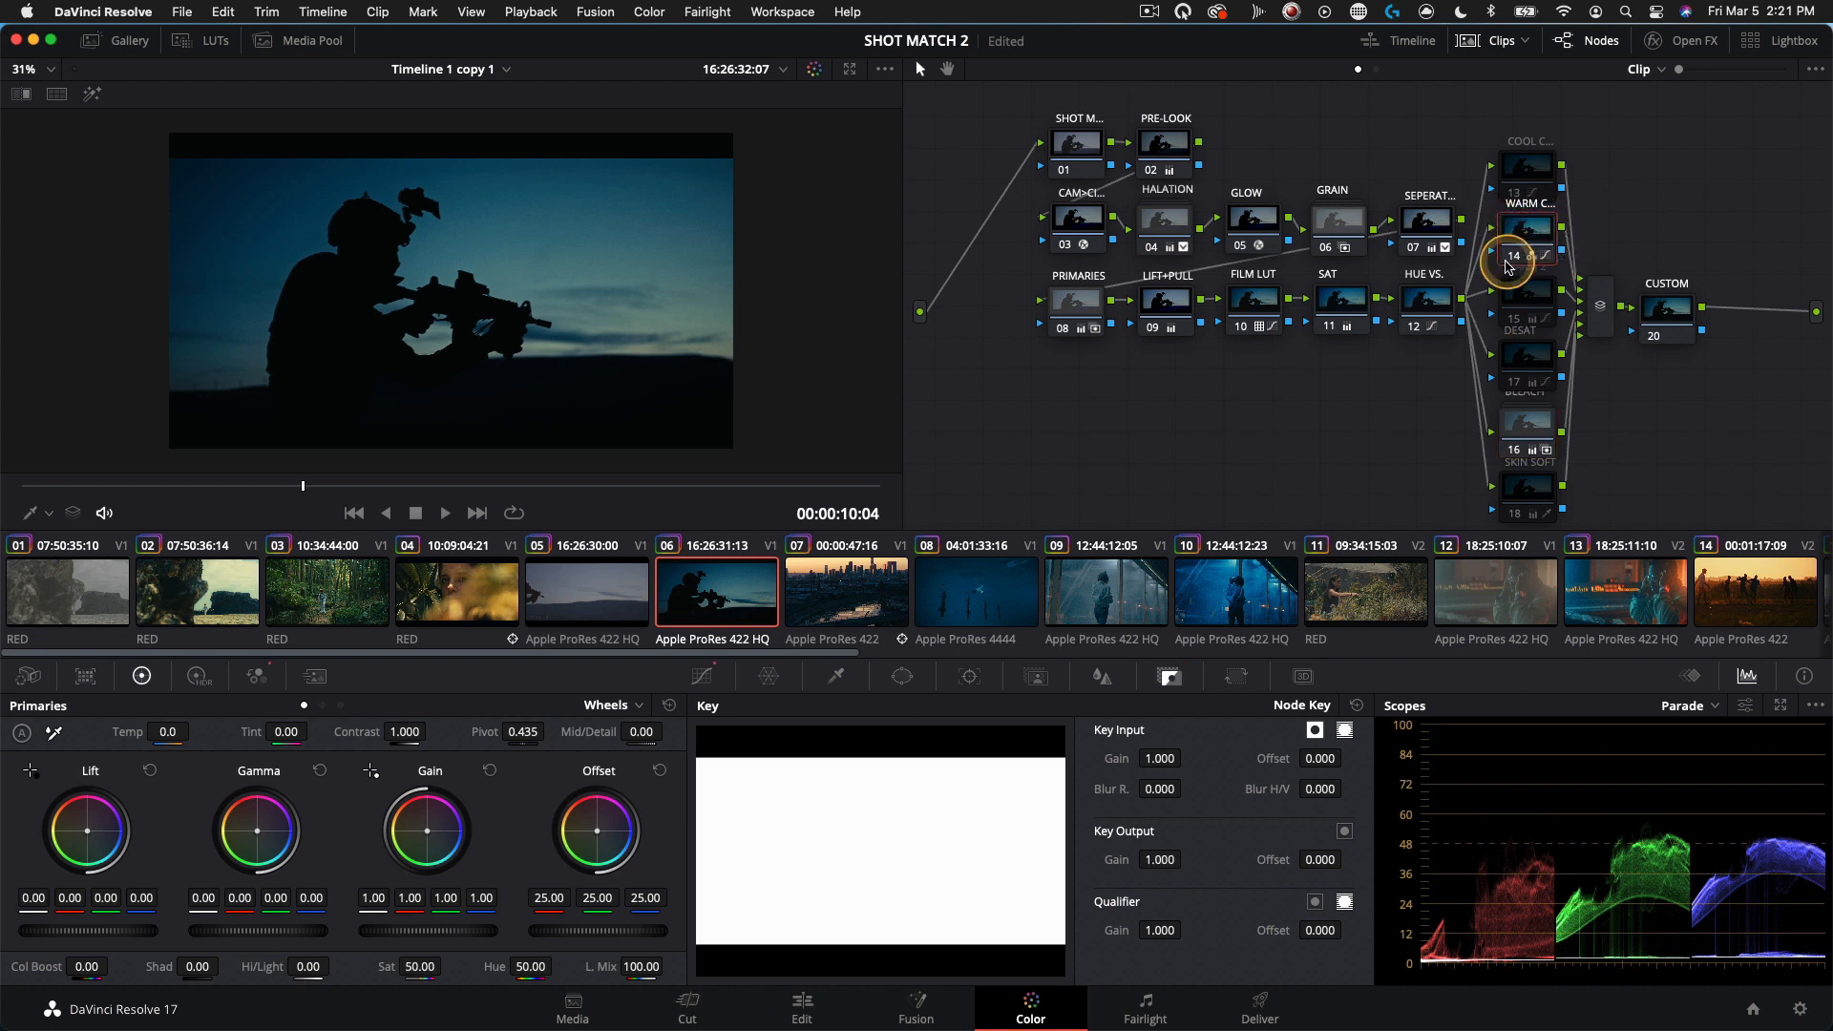
# Step: Browse the graded results and node trees of clips 07, 08, 11 and 05
pyautogui.click(886, 594)
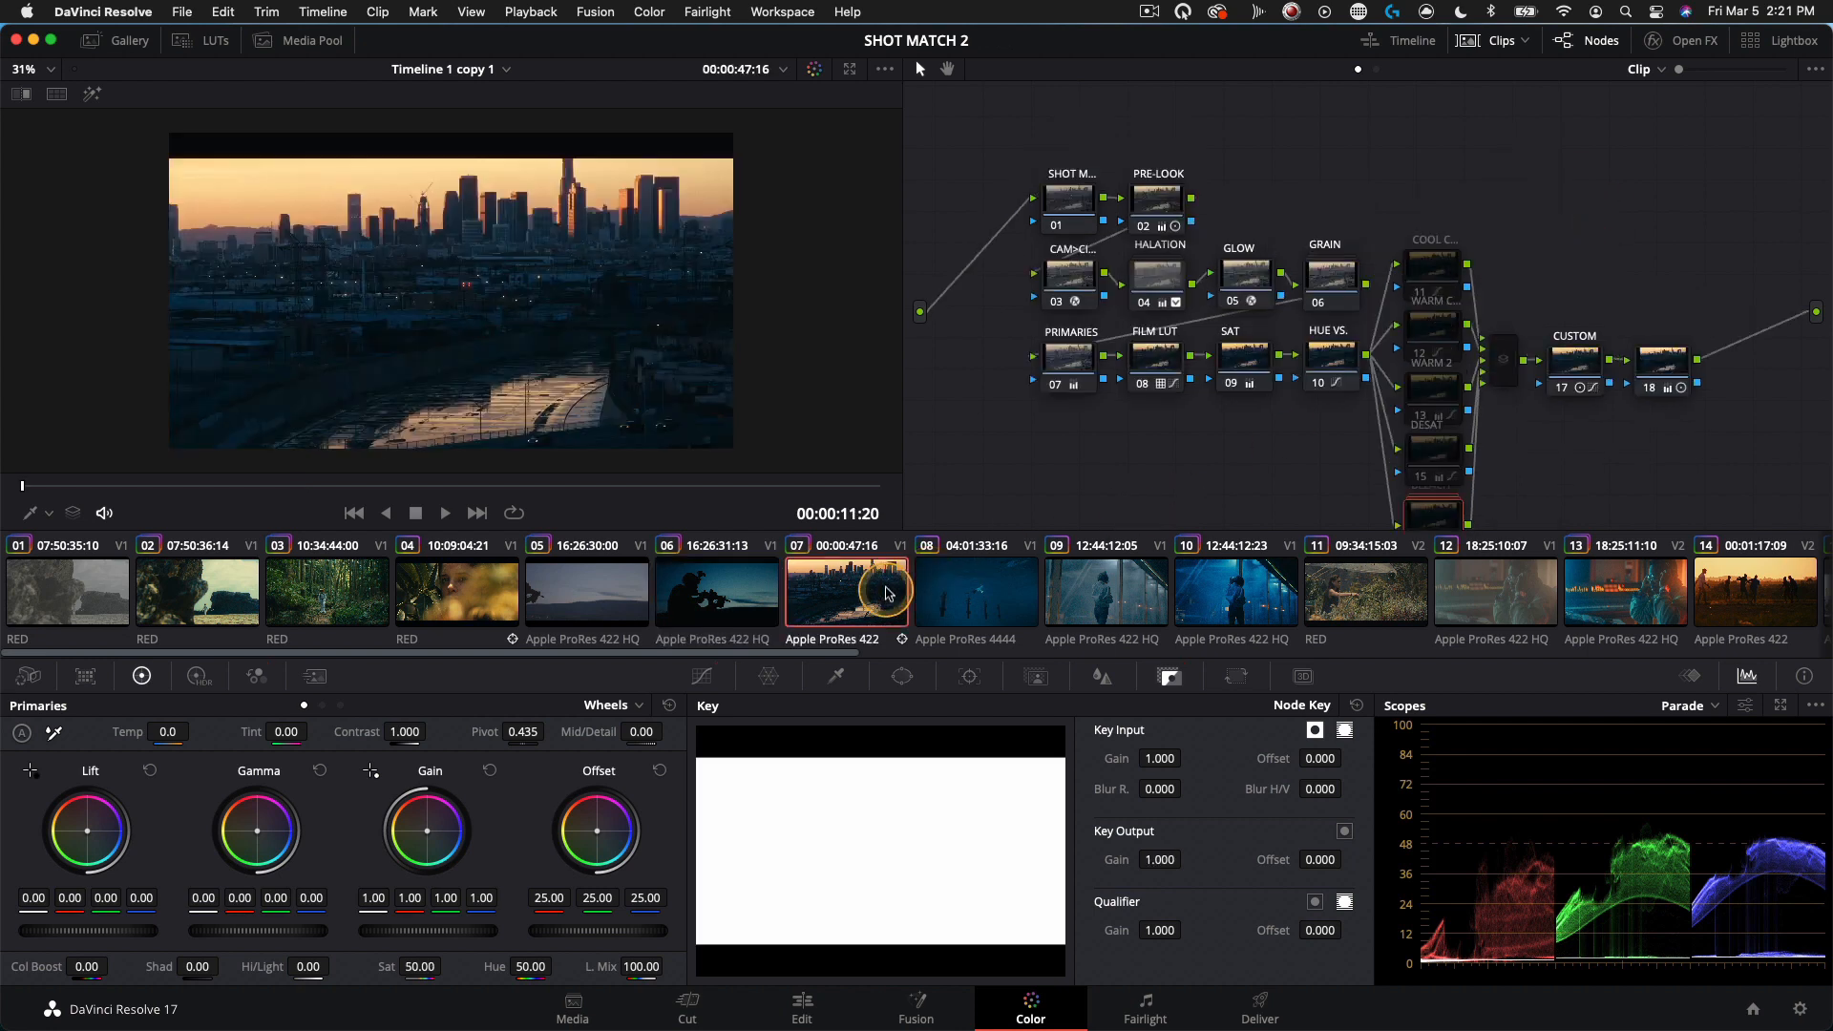
pyautogui.scroll(-1, 531, 410)
pyautogui.moveTo(965, 148); pyautogui.dragTo(1421, 315)
pyautogui.click(954, 569)
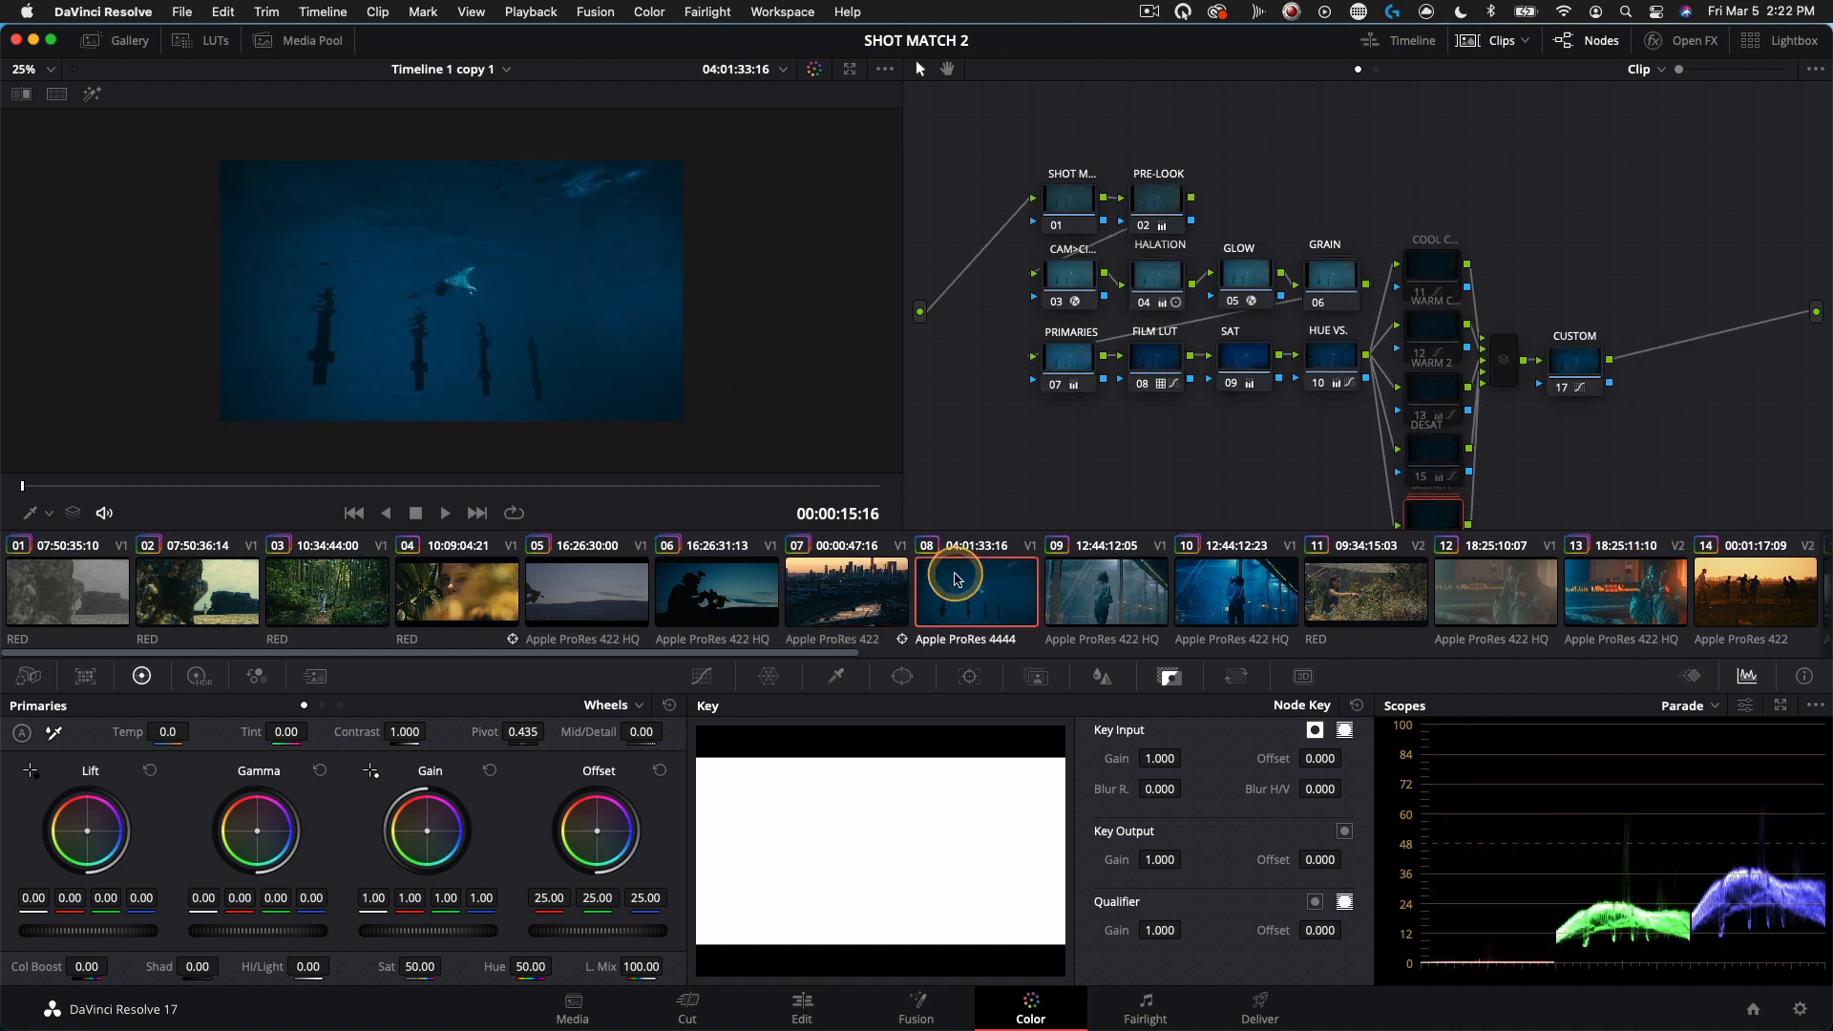
pyautogui.click(1396, 604)
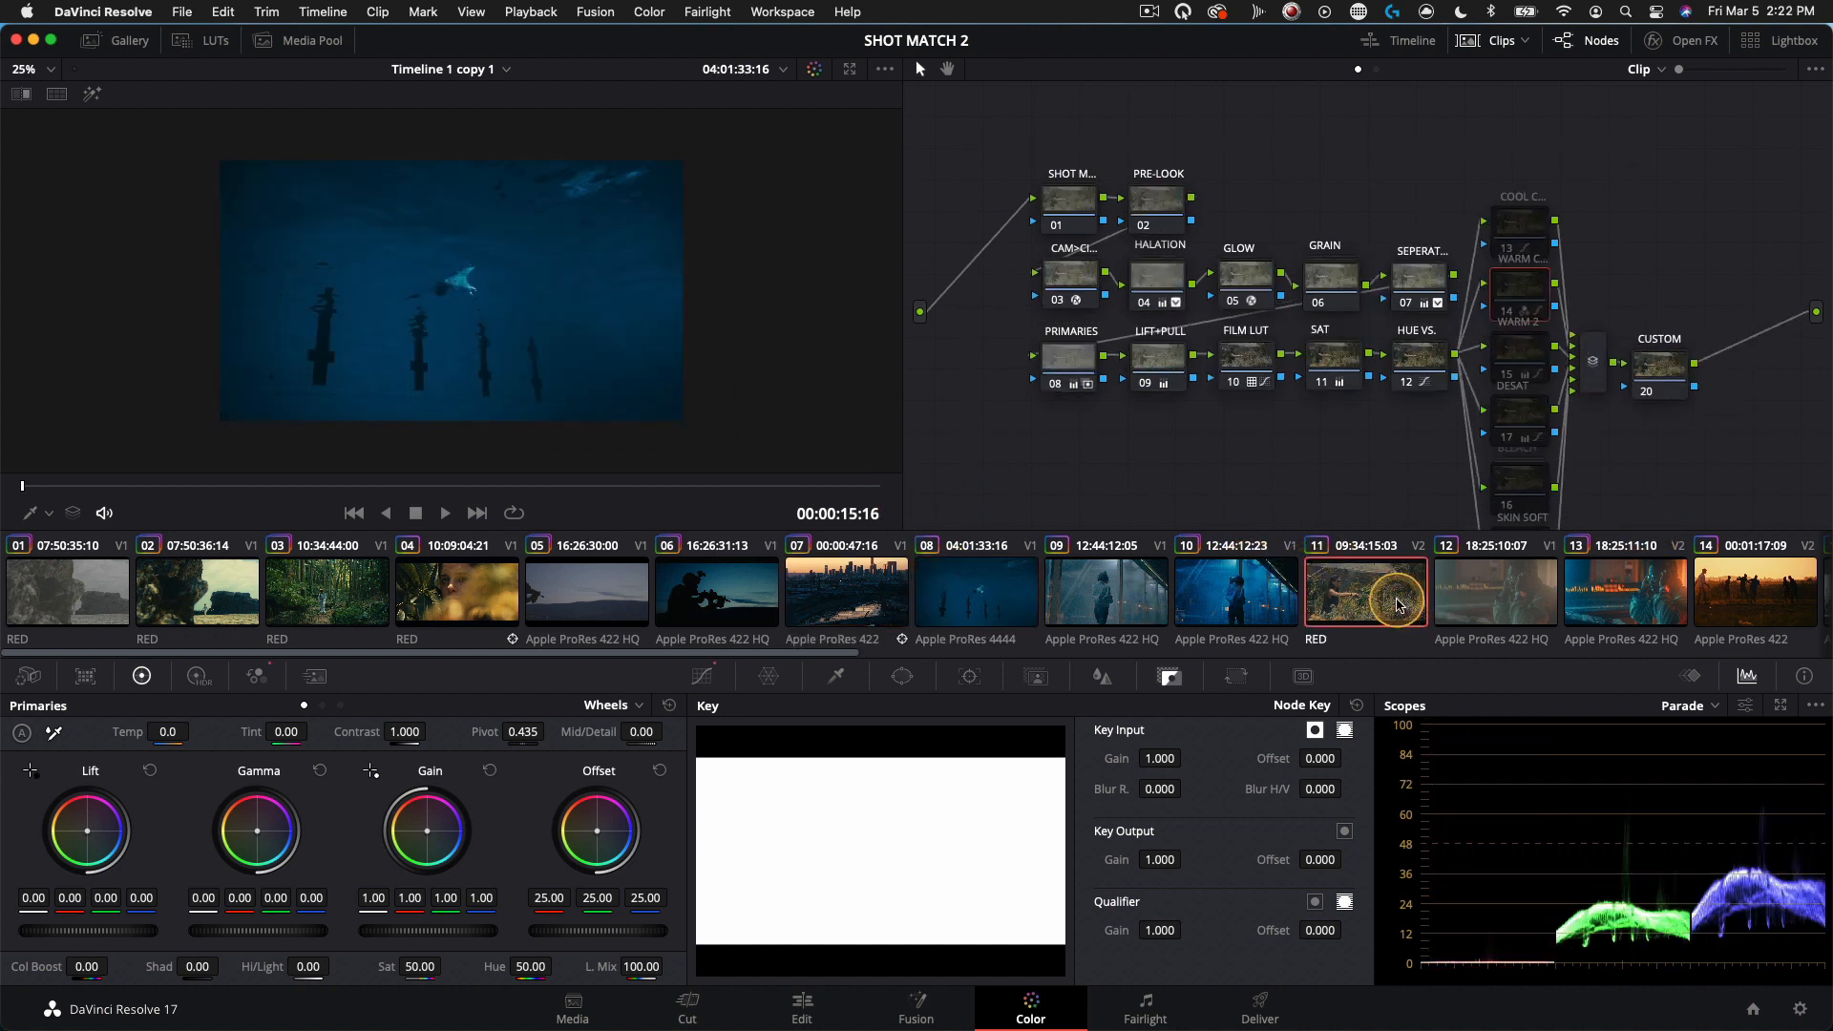
pyautogui.click(587, 592)
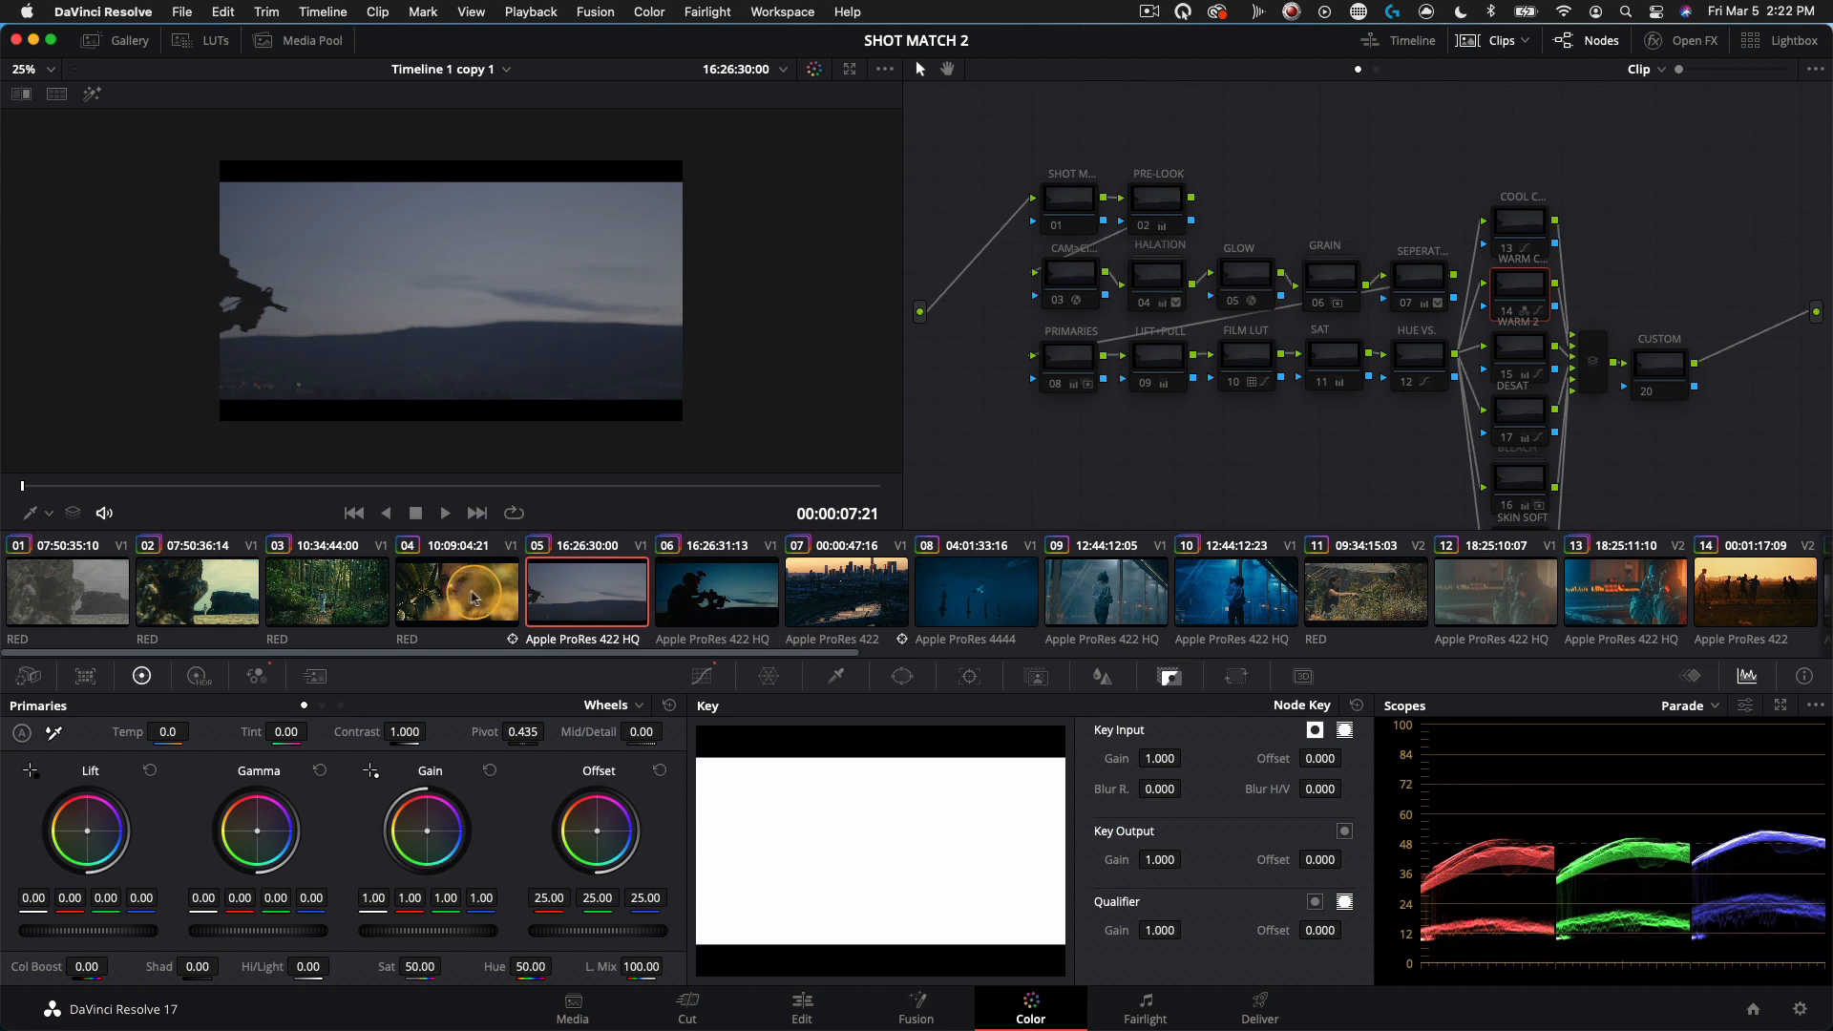
# Step: Return to clip 02 and play it, then scrub through the forest shot in clip 03
pyautogui.press('Up')
pyautogui.press('Up')
pyautogui.press('Up')
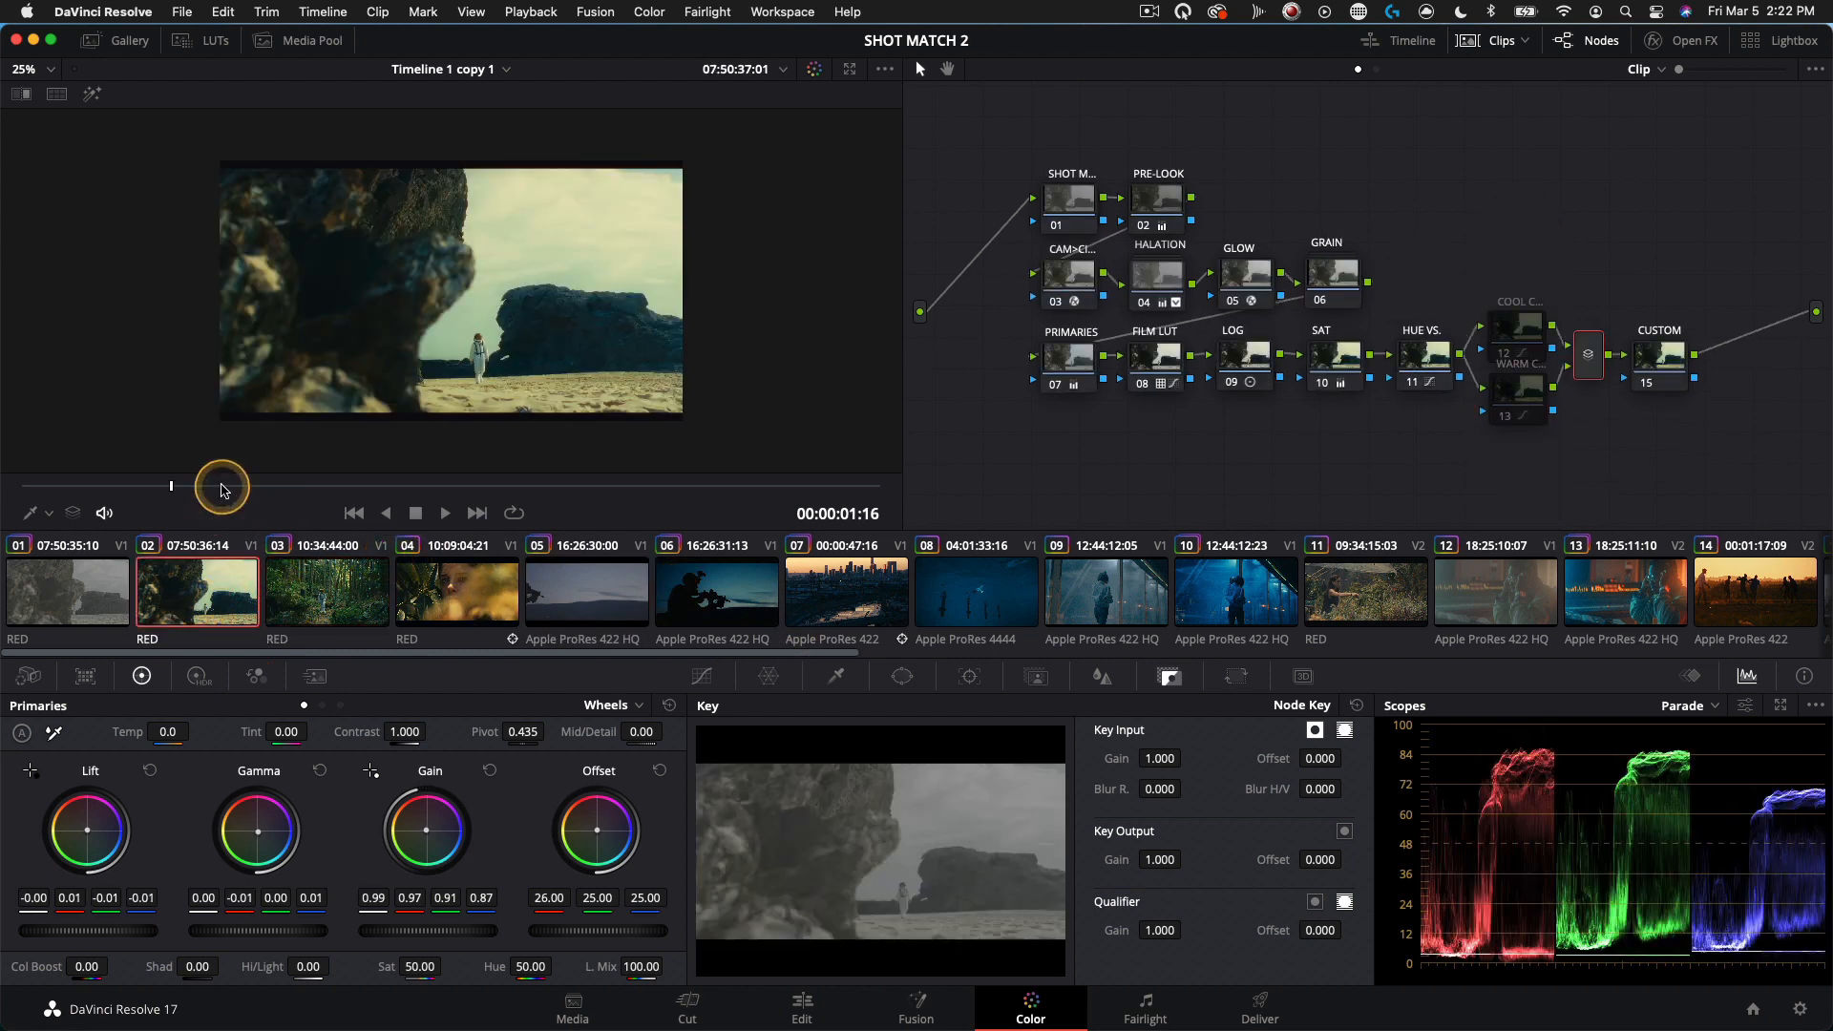
pyautogui.press('space')
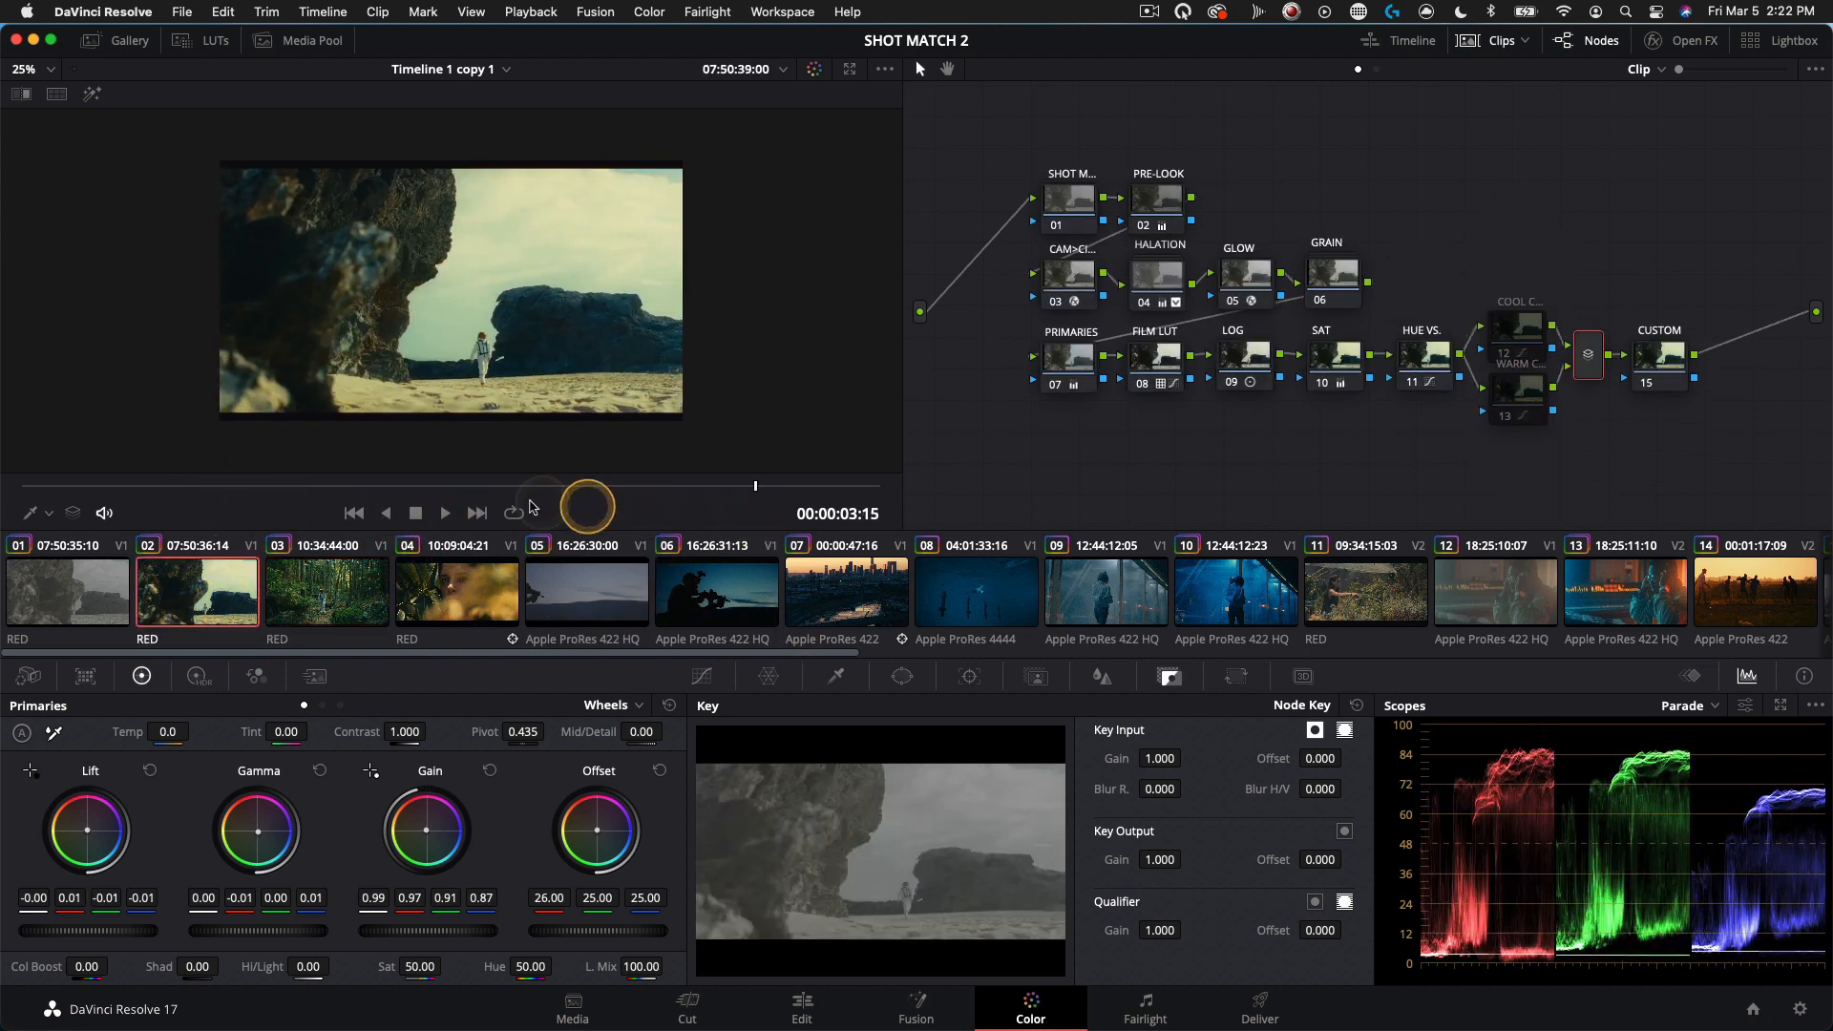
pyautogui.press('Down')
pyautogui.moveTo(286, 496); pyautogui.dragTo(364, 498)
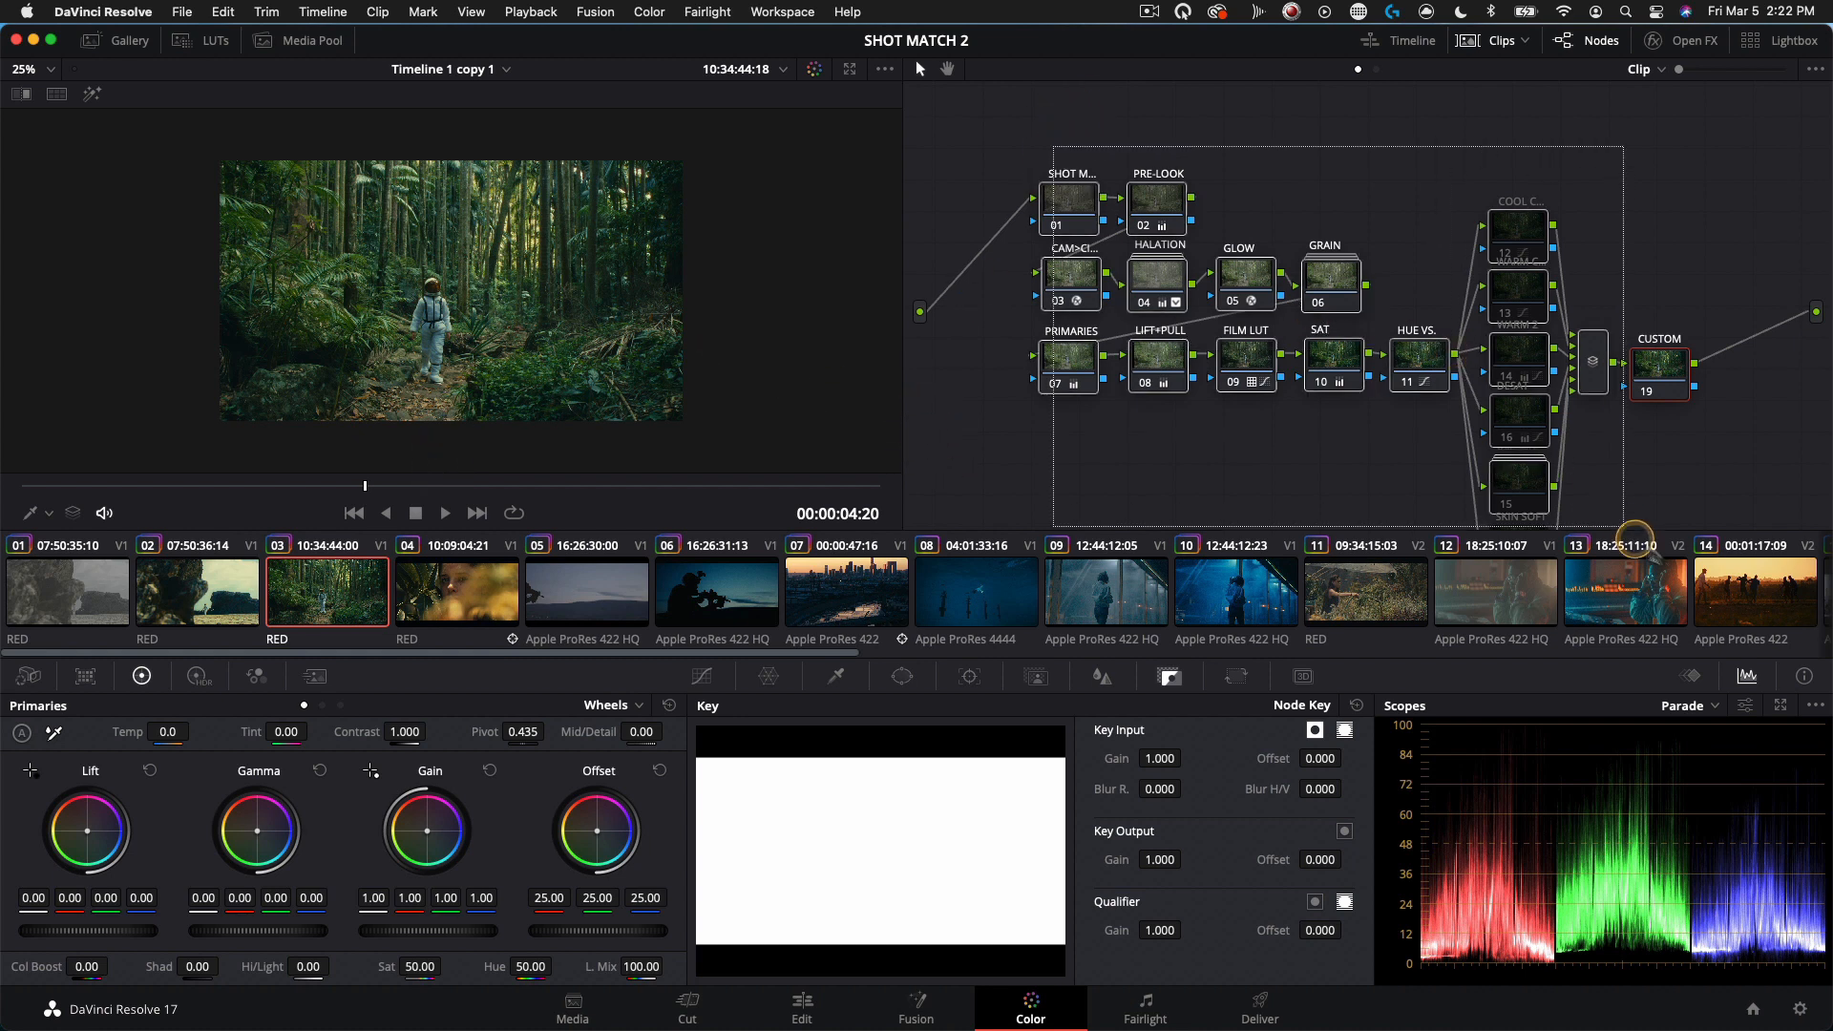
# Step: Review clip 03's node tree, selecting the PRE-LOOK node and the group of nodes through to CUSTOM
pyautogui.scroll(-2, 1669, 369)
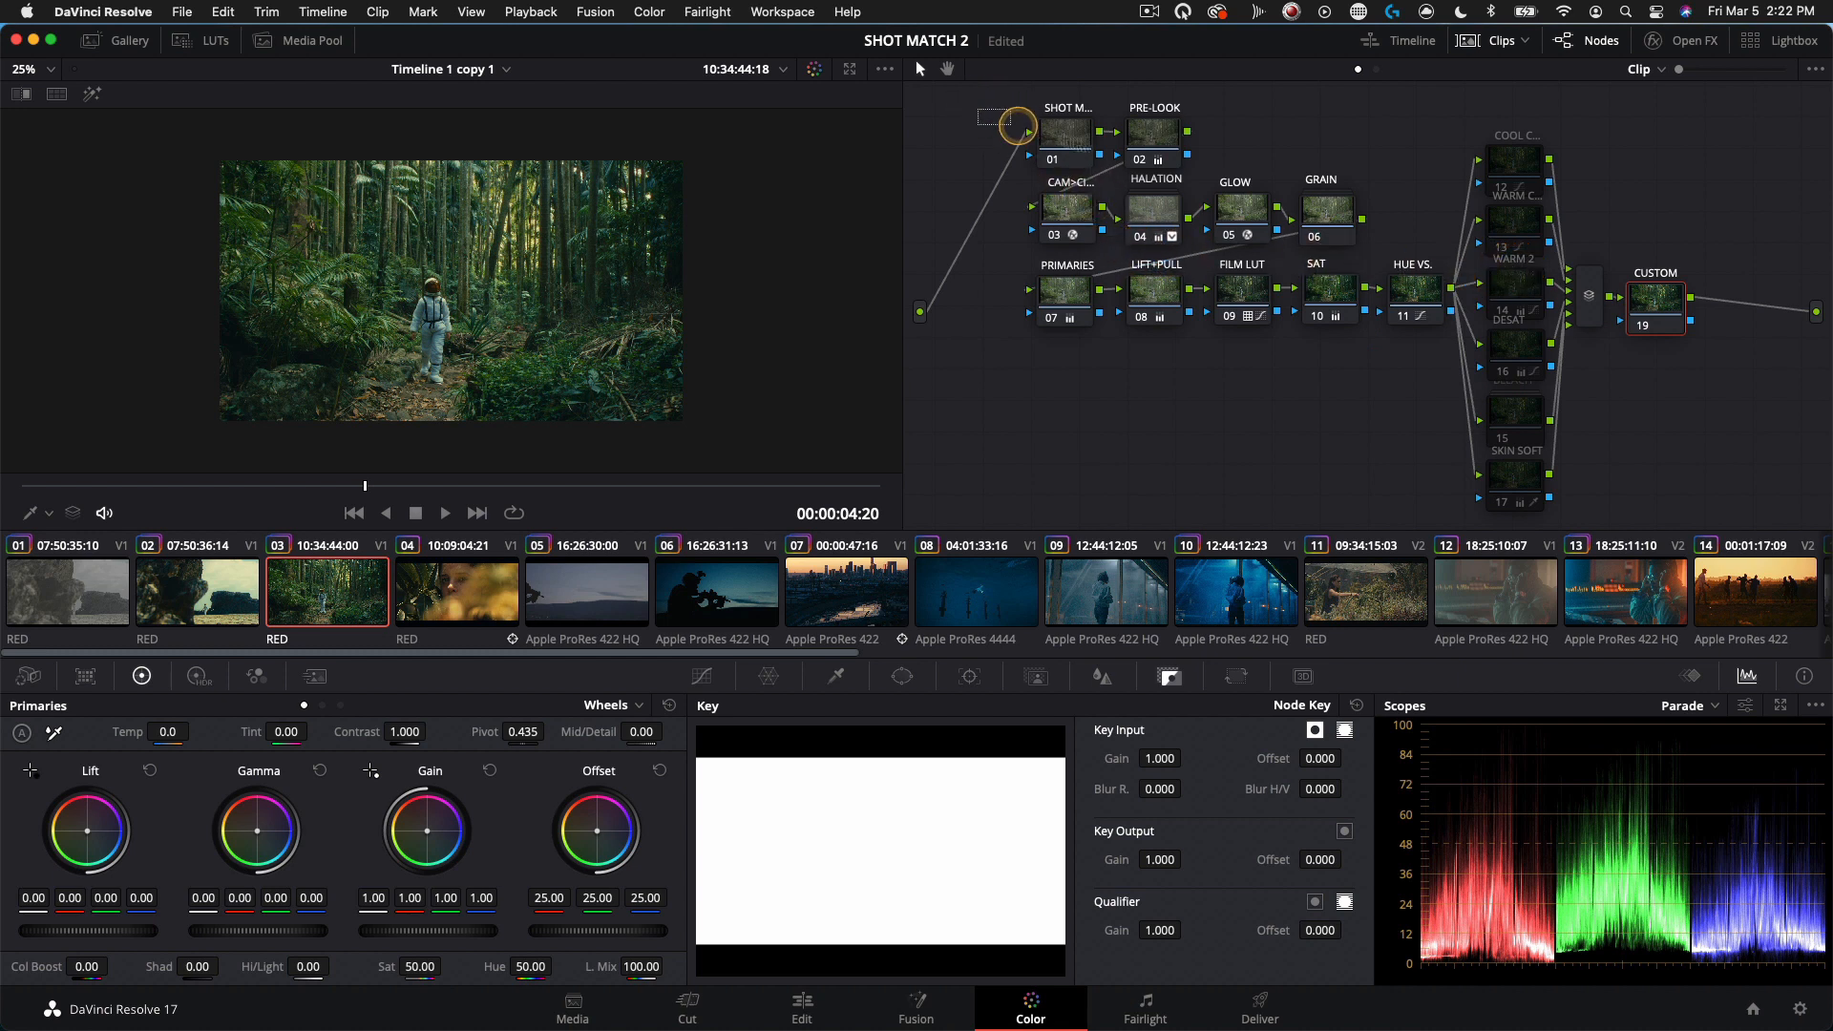
pyautogui.click(1173, 148)
pyautogui.moveTo(1039, 421); pyautogui.dragTo(1669, 113)
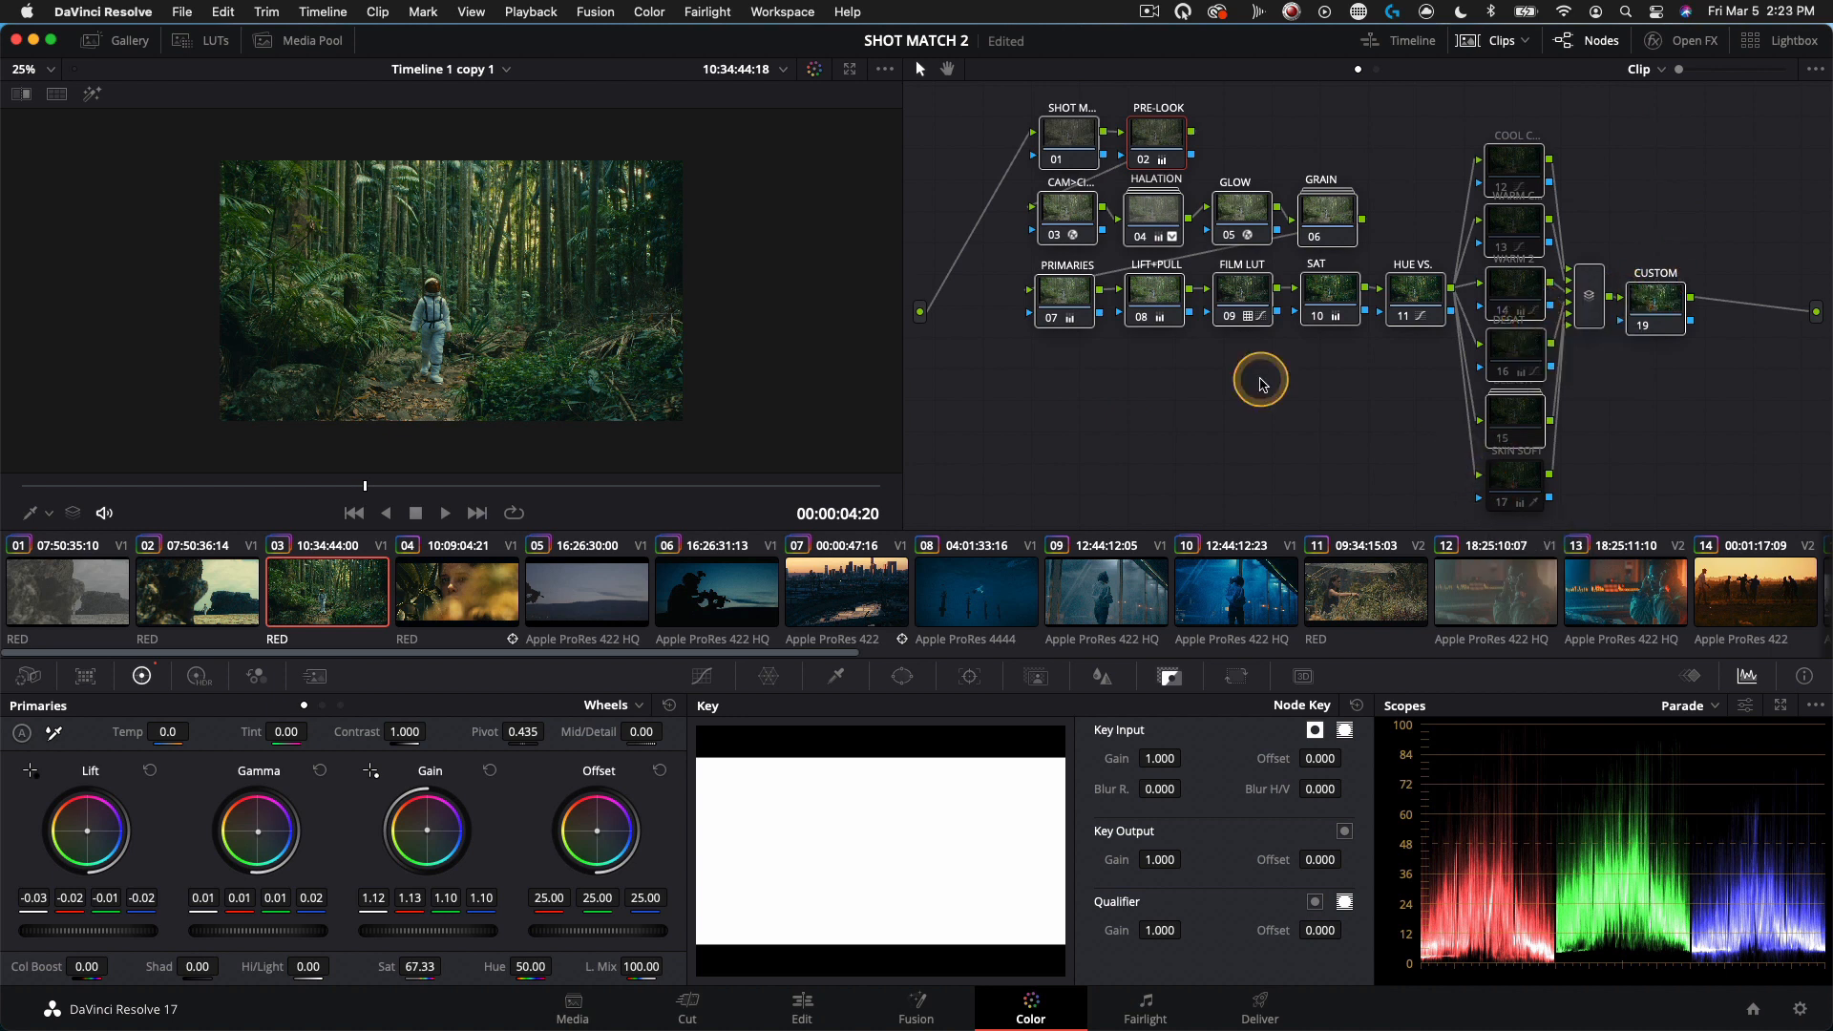
pyautogui.click(1385, 403)
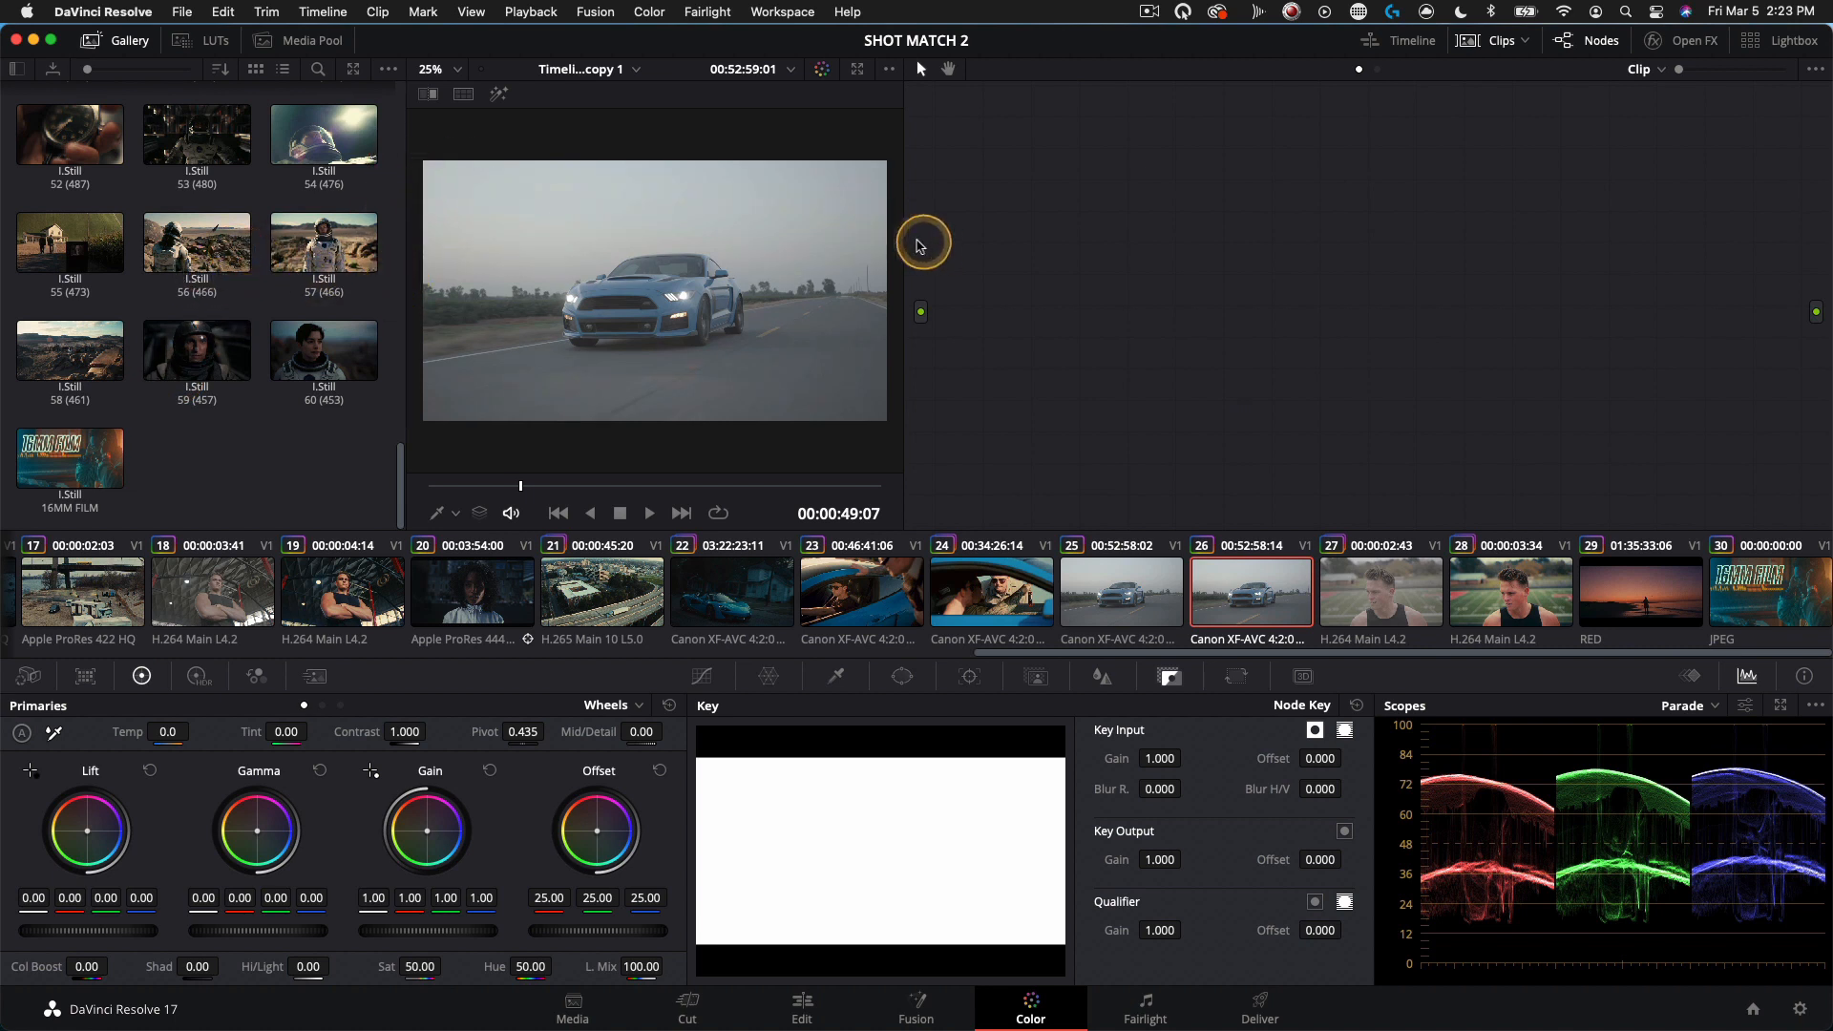
# Step: Apply the 16MM FILM still's grade to clip 26 and set its Color Space Transform input gamma to Canon Log 3
pyautogui.doubleClick(72, 458)
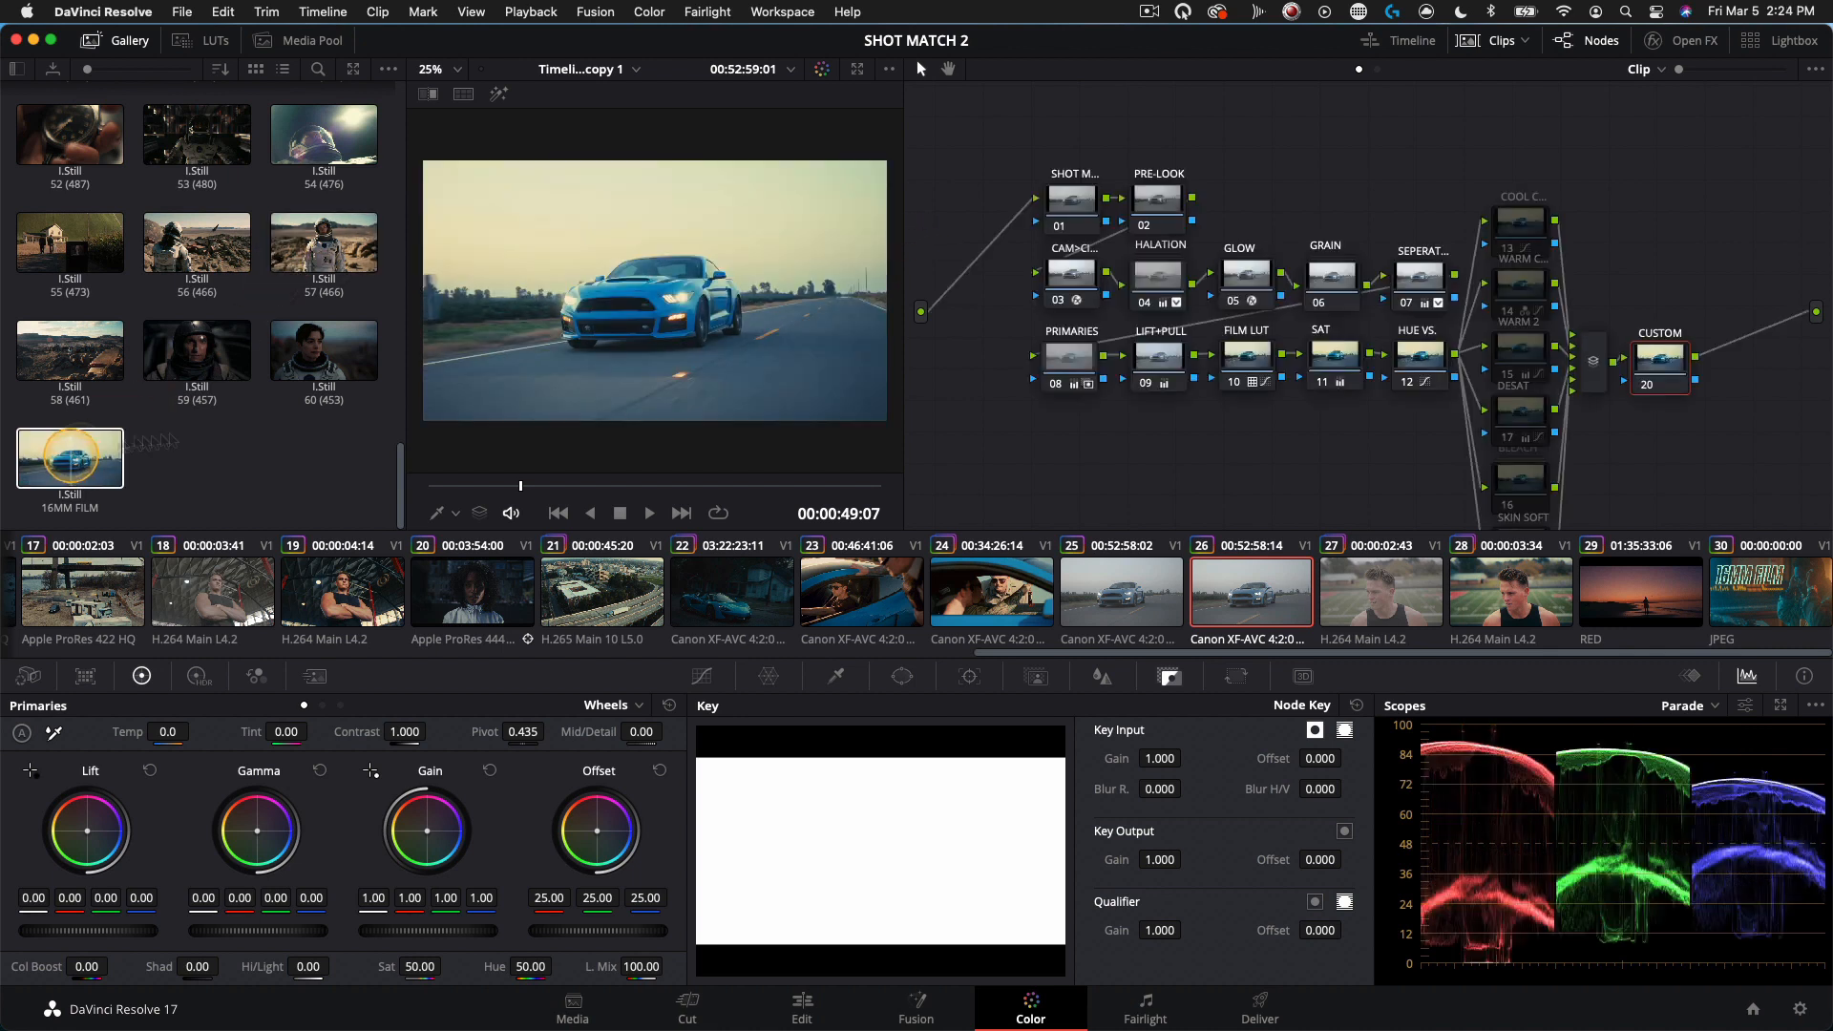
pyautogui.click(1678, 40)
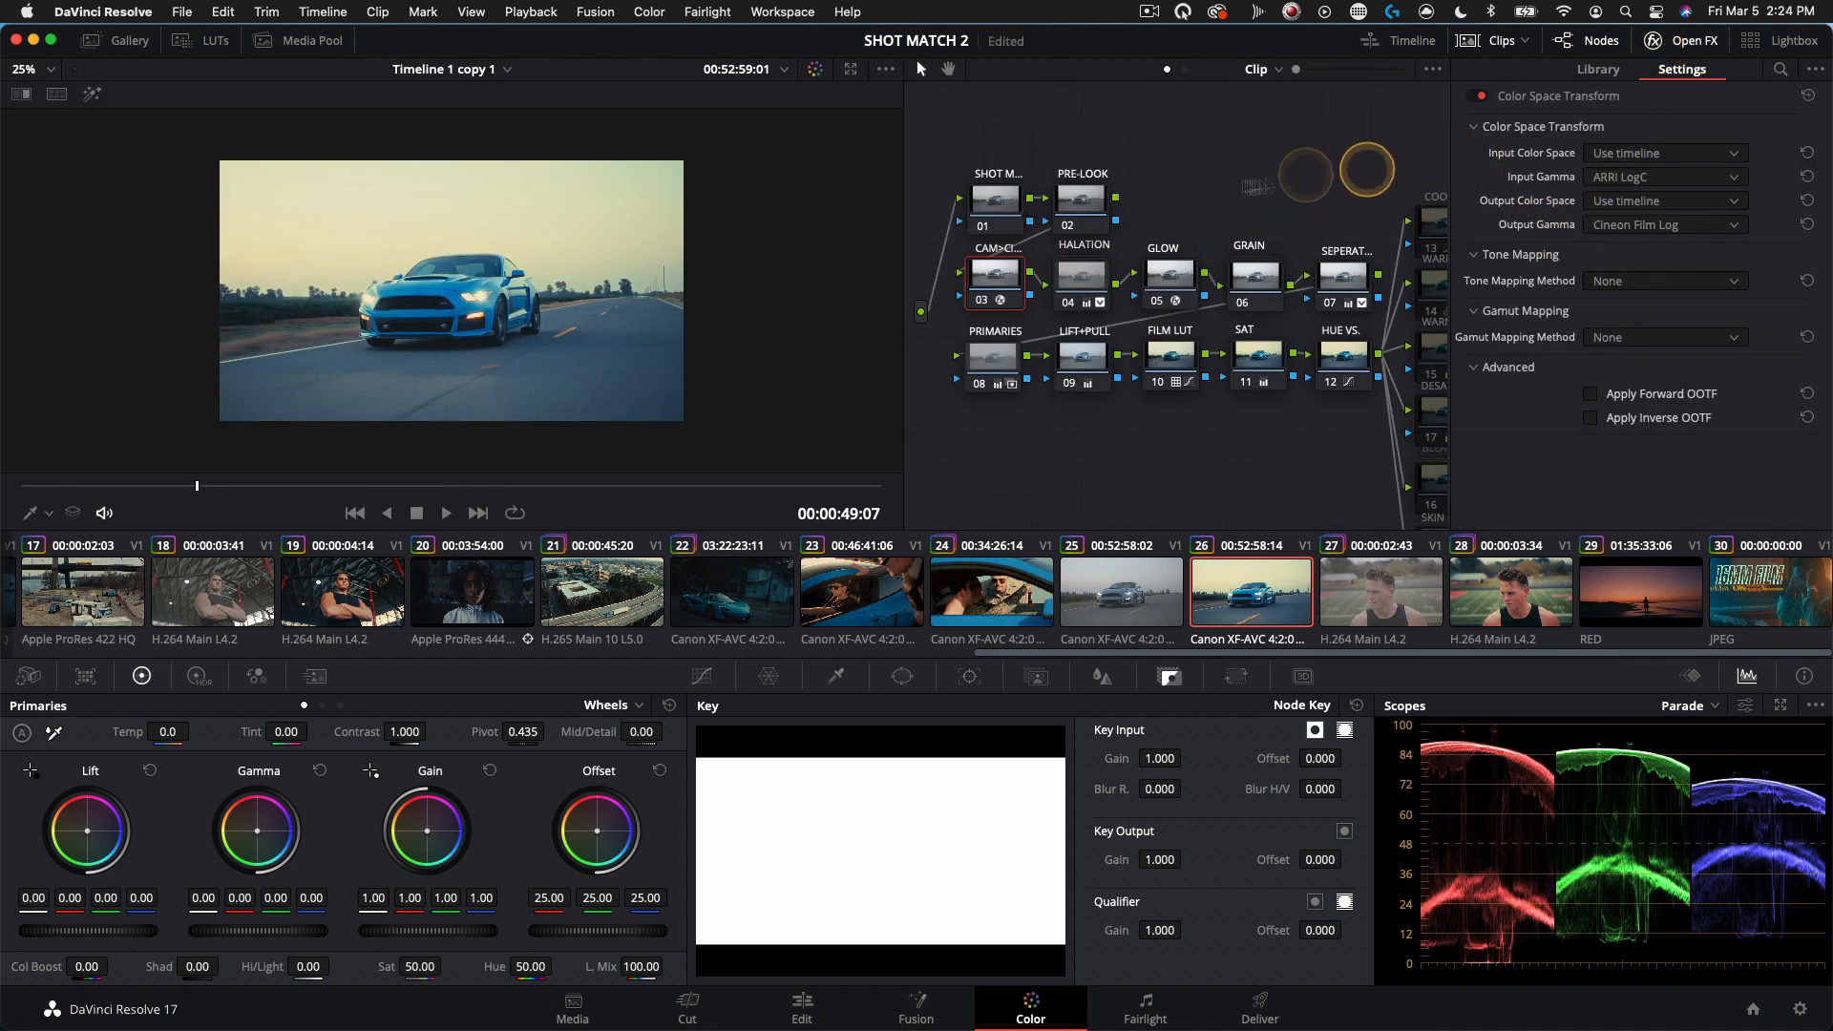
pyautogui.click(1631, 176)
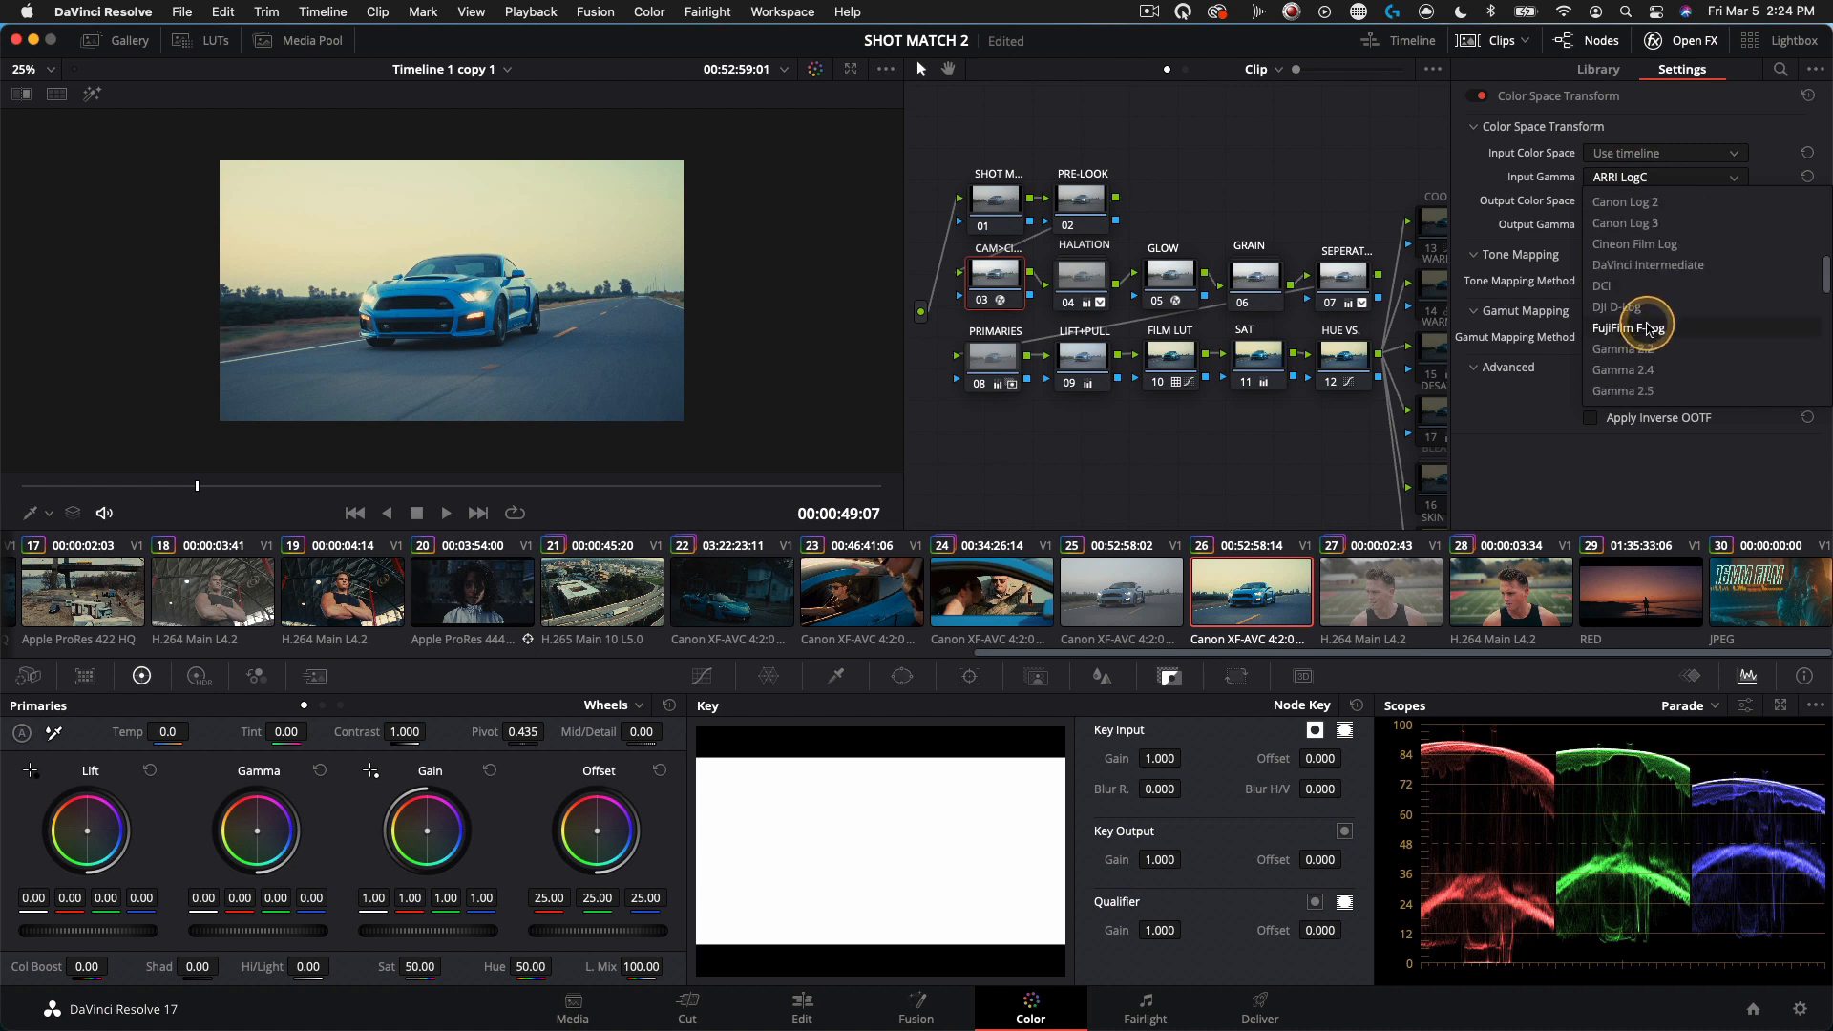
pyautogui.click(1625, 222)
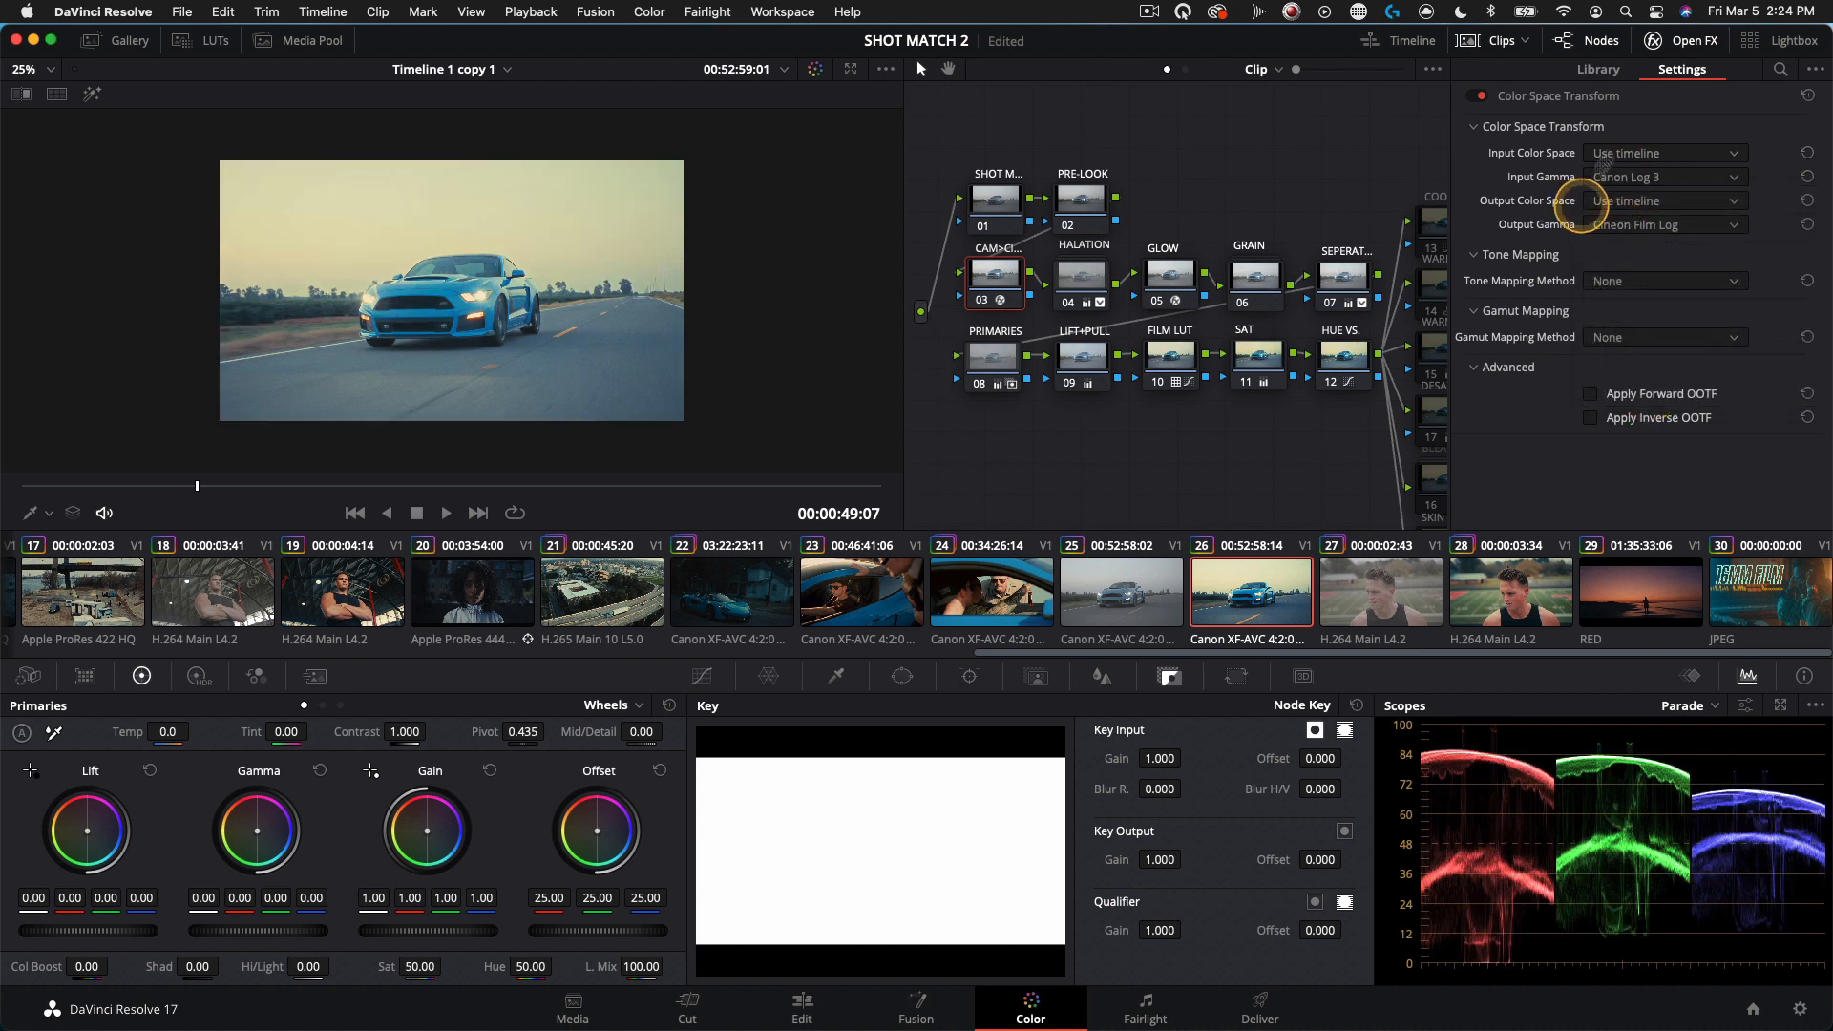
pyautogui.click(1661, 43)
# Step: On the PRE-LOOK node, lower the offset to about 11, set lift 0.04, gamma -0.03 and highlights -27.50, and fine-tune the offset color balance
pyautogui.click(1155, 196)
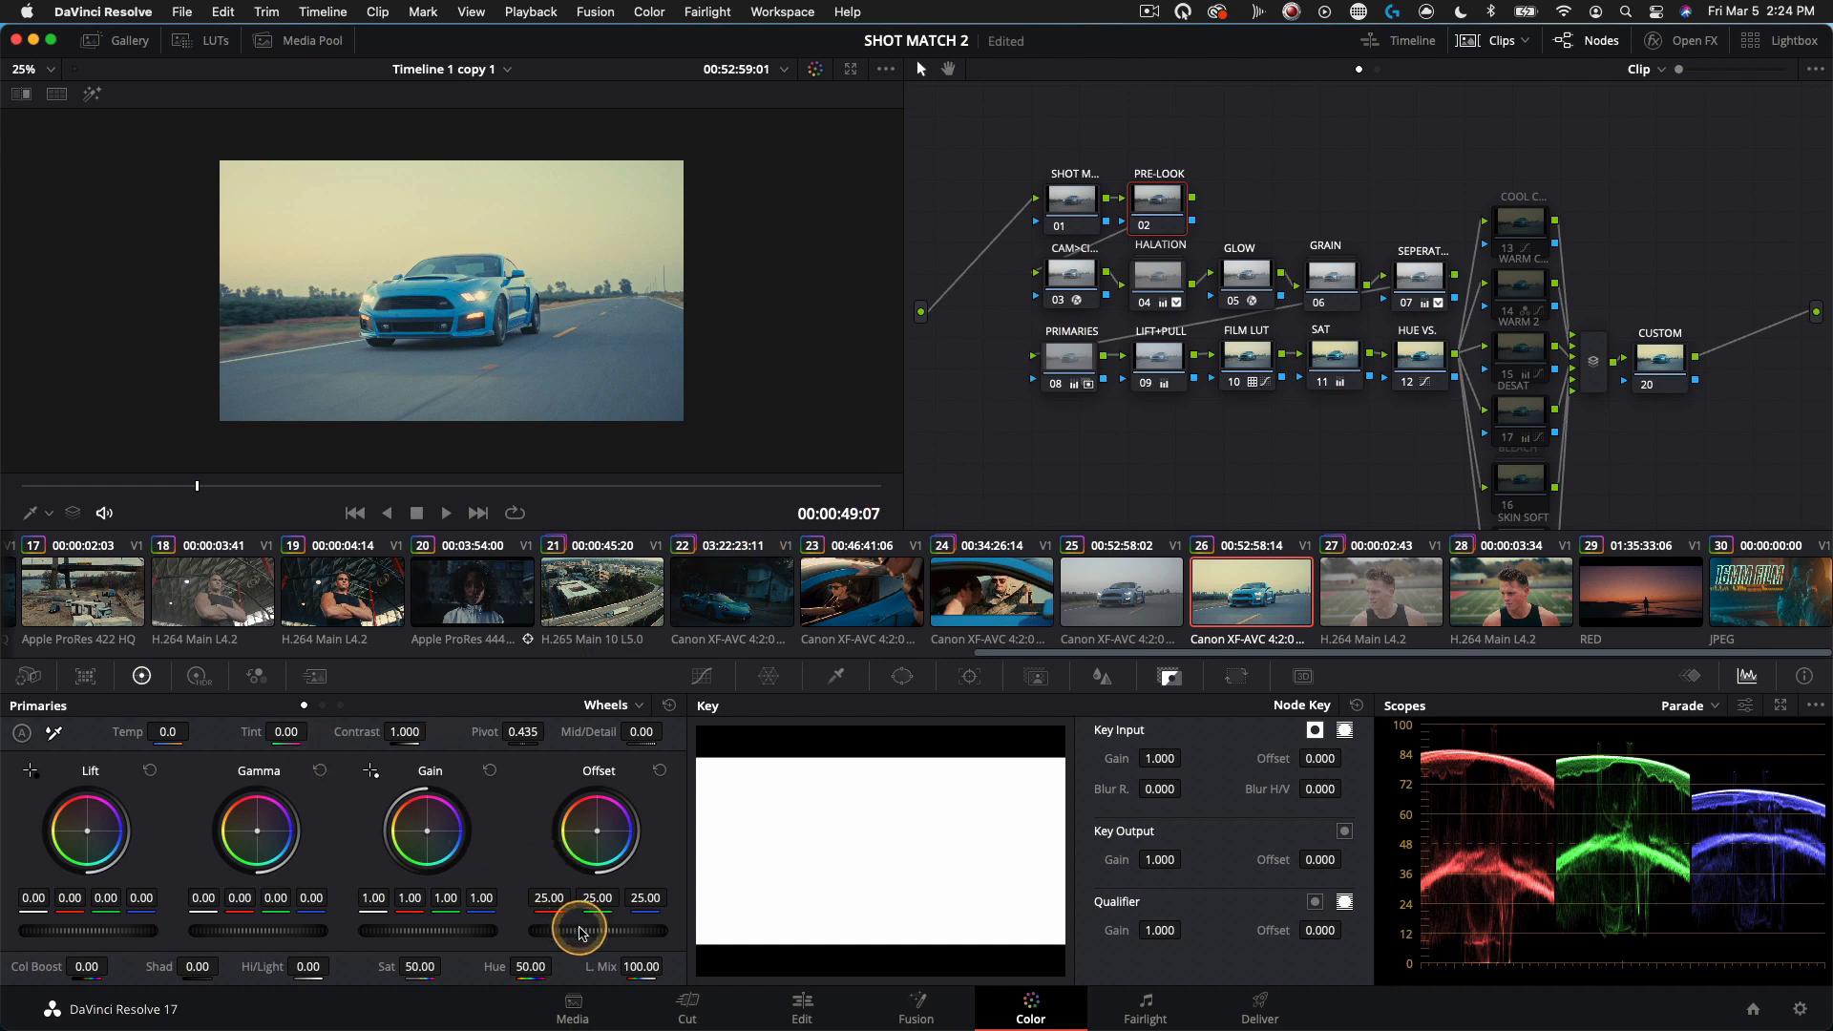
pyautogui.moveTo(562, 928); pyautogui.dragTo(439, 928)
pyautogui.moveTo(564, 931); pyautogui.dragTo(366, 927)
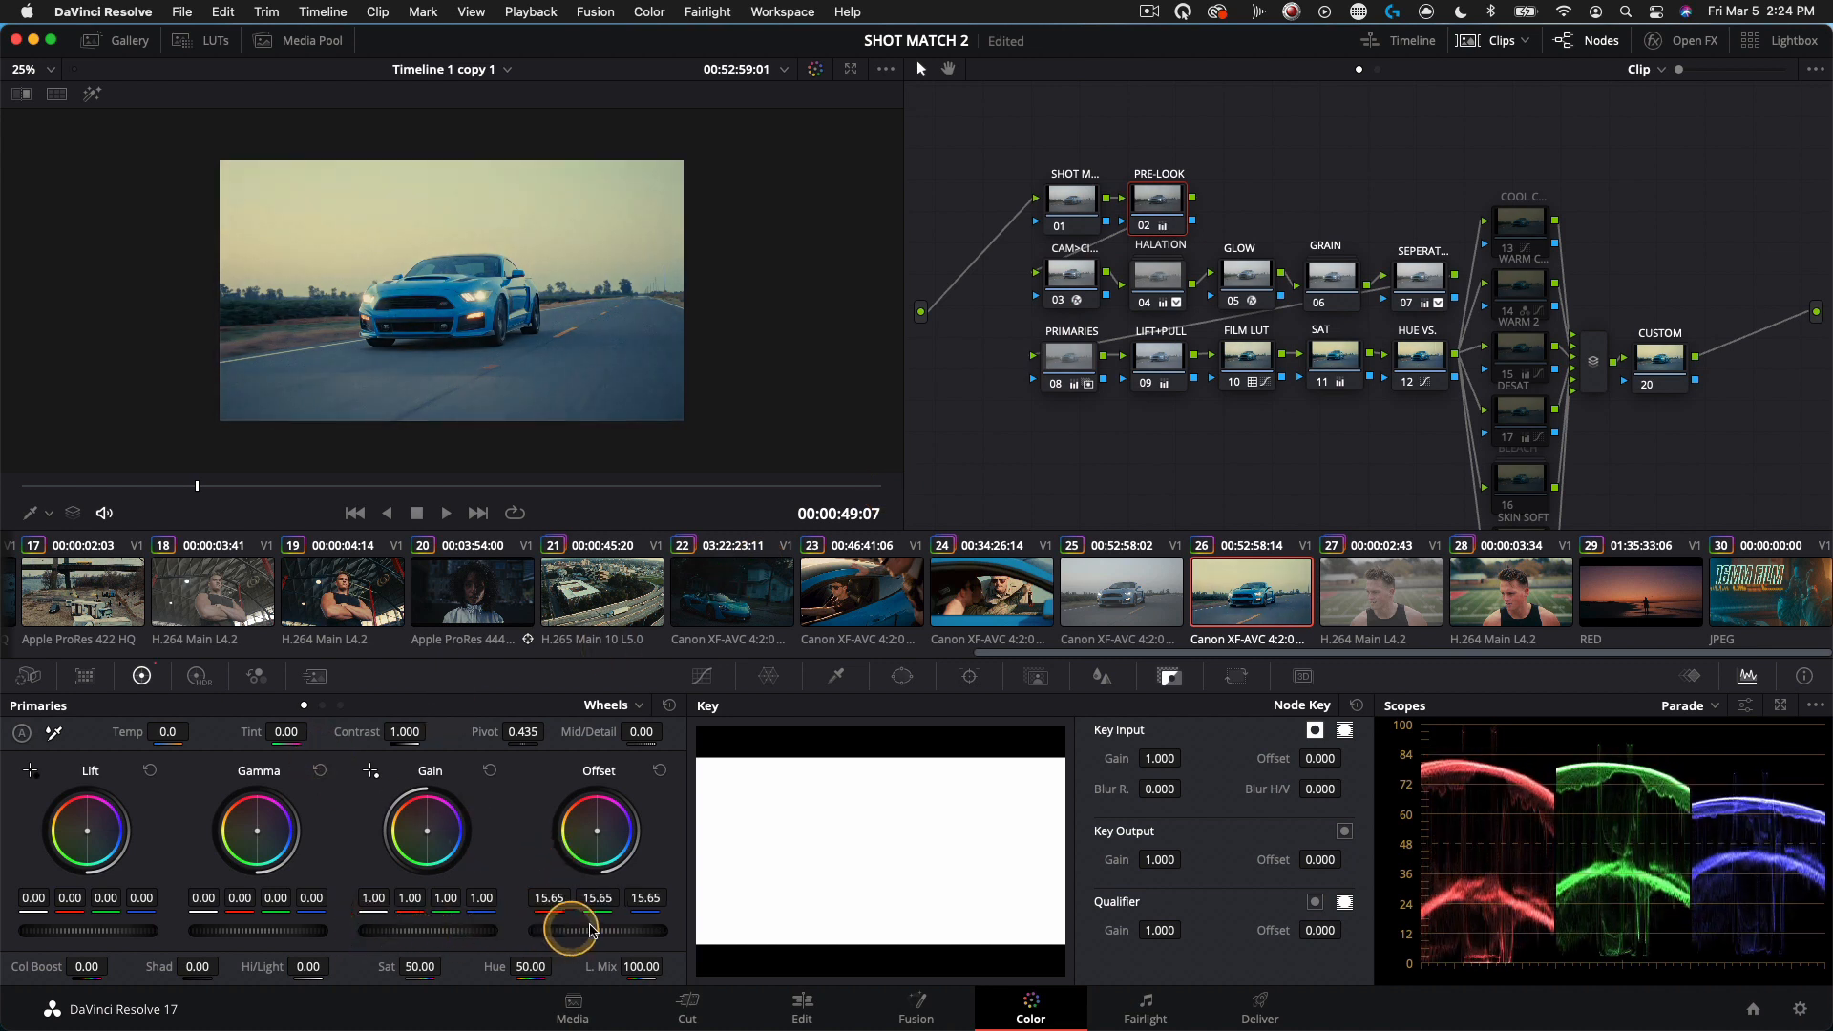
pyautogui.moveTo(515, 929); pyautogui.dragTo(450, 932)
pyautogui.moveTo(87, 931); pyautogui.dragTo(84, 935)
pyautogui.moveTo(235, 930); pyautogui.dragTo(268, 967)
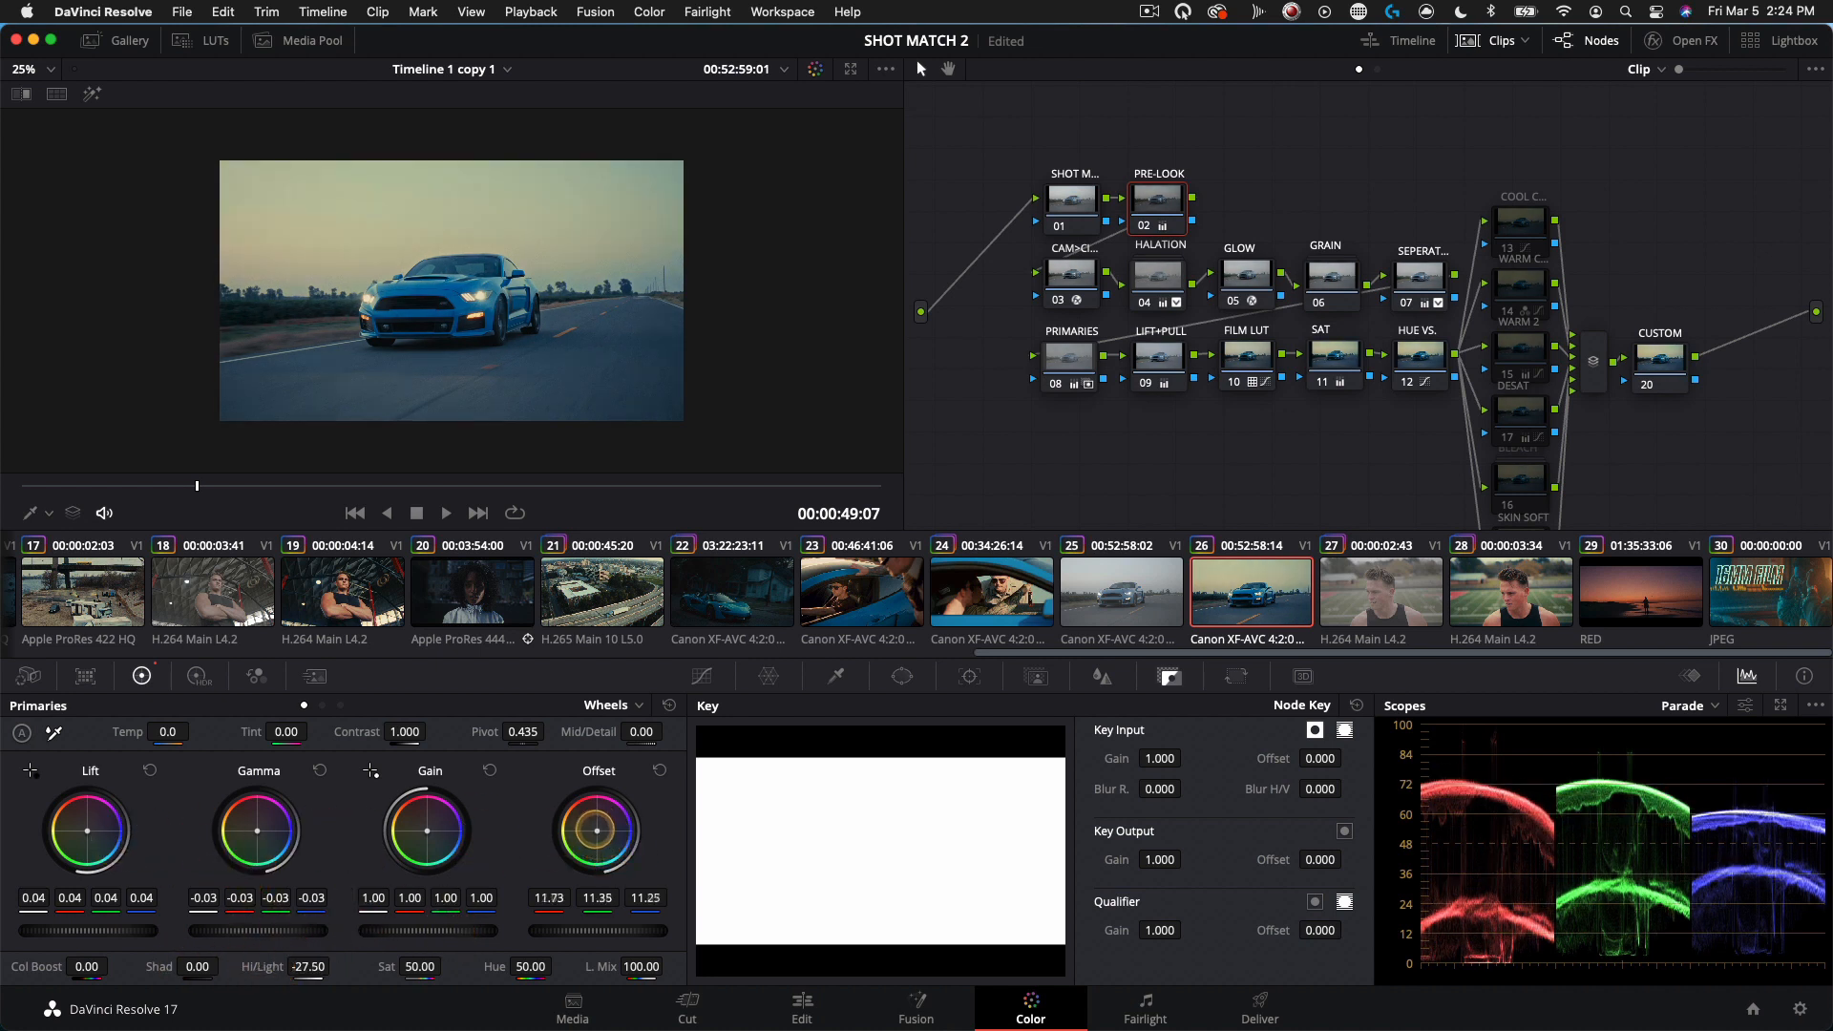
pyautogui.moveTo(597, 831)
pyautogui.mouseDown()
pyautogui.moveTo(580, 819)
pyautogui.moveTo(597, 835)
pyautogui.mouseUp()
# Step: Enable the BLEACH node on clip 26 and reduce its key output gain to 0.725
pyautogui.click(1659, 373)
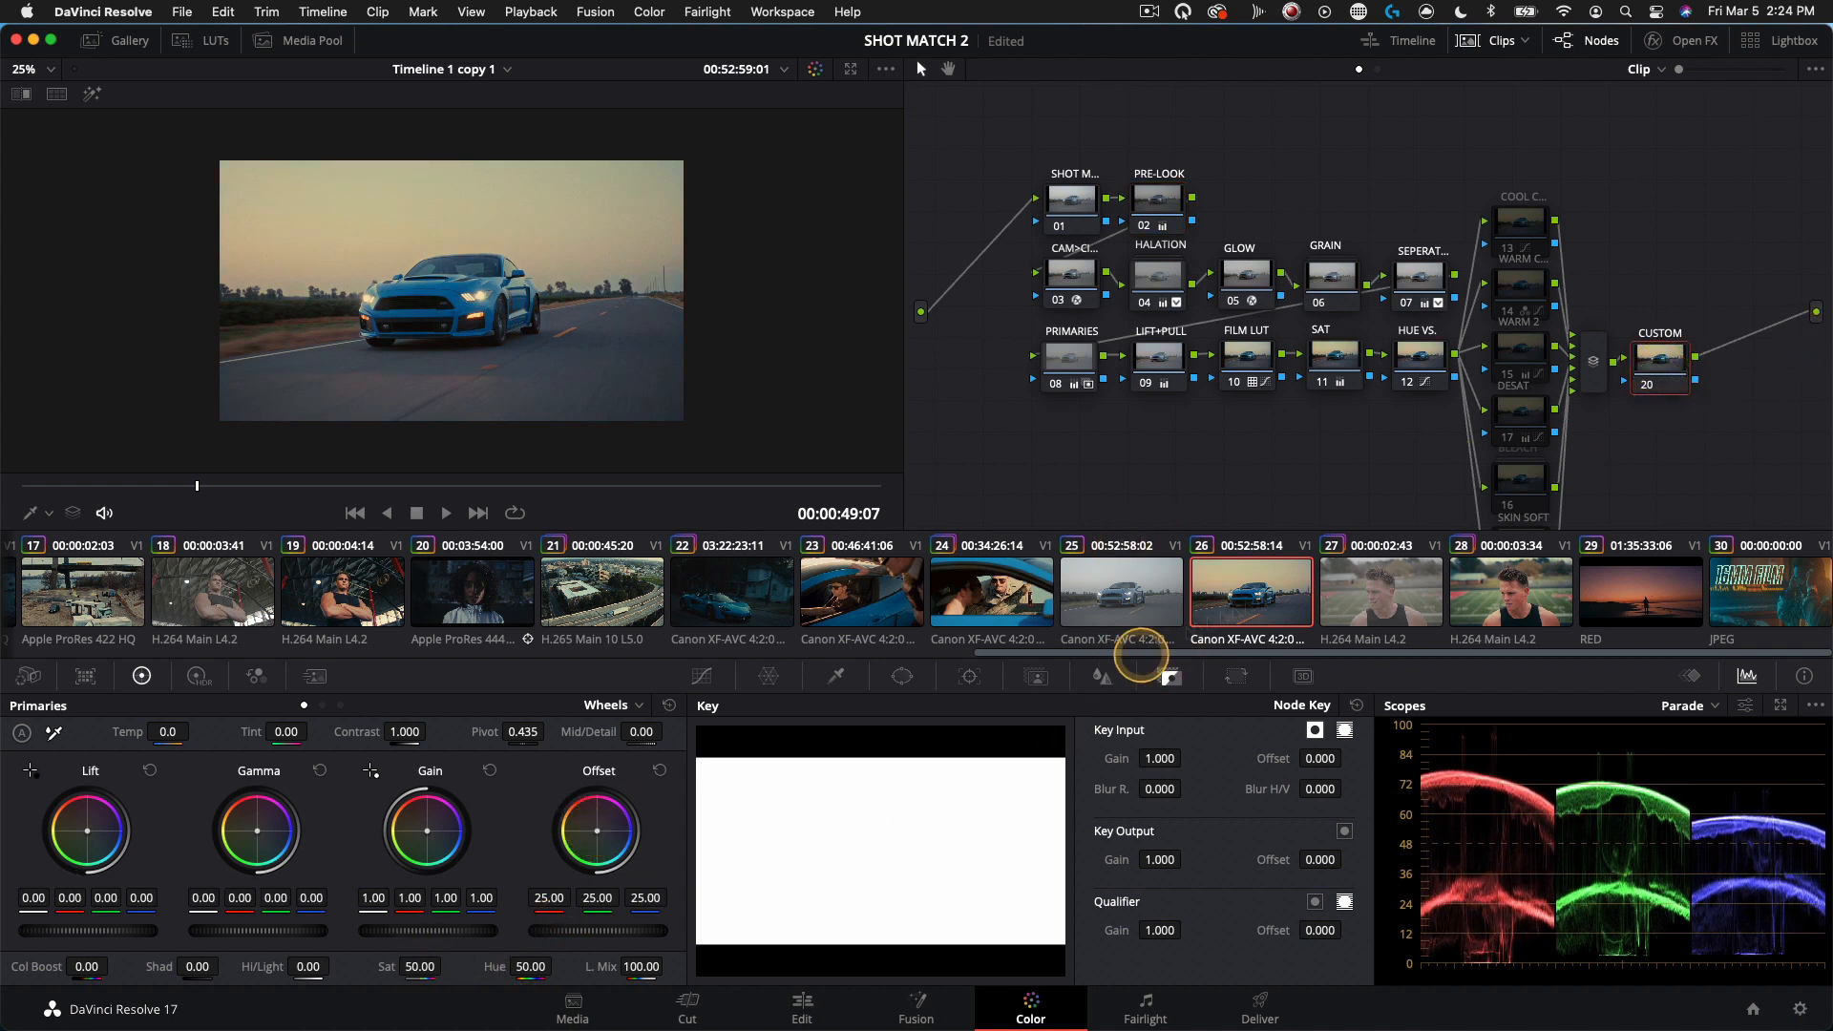
pyautogui.click(1502, 472)
pyautogui.click(1519, 449)
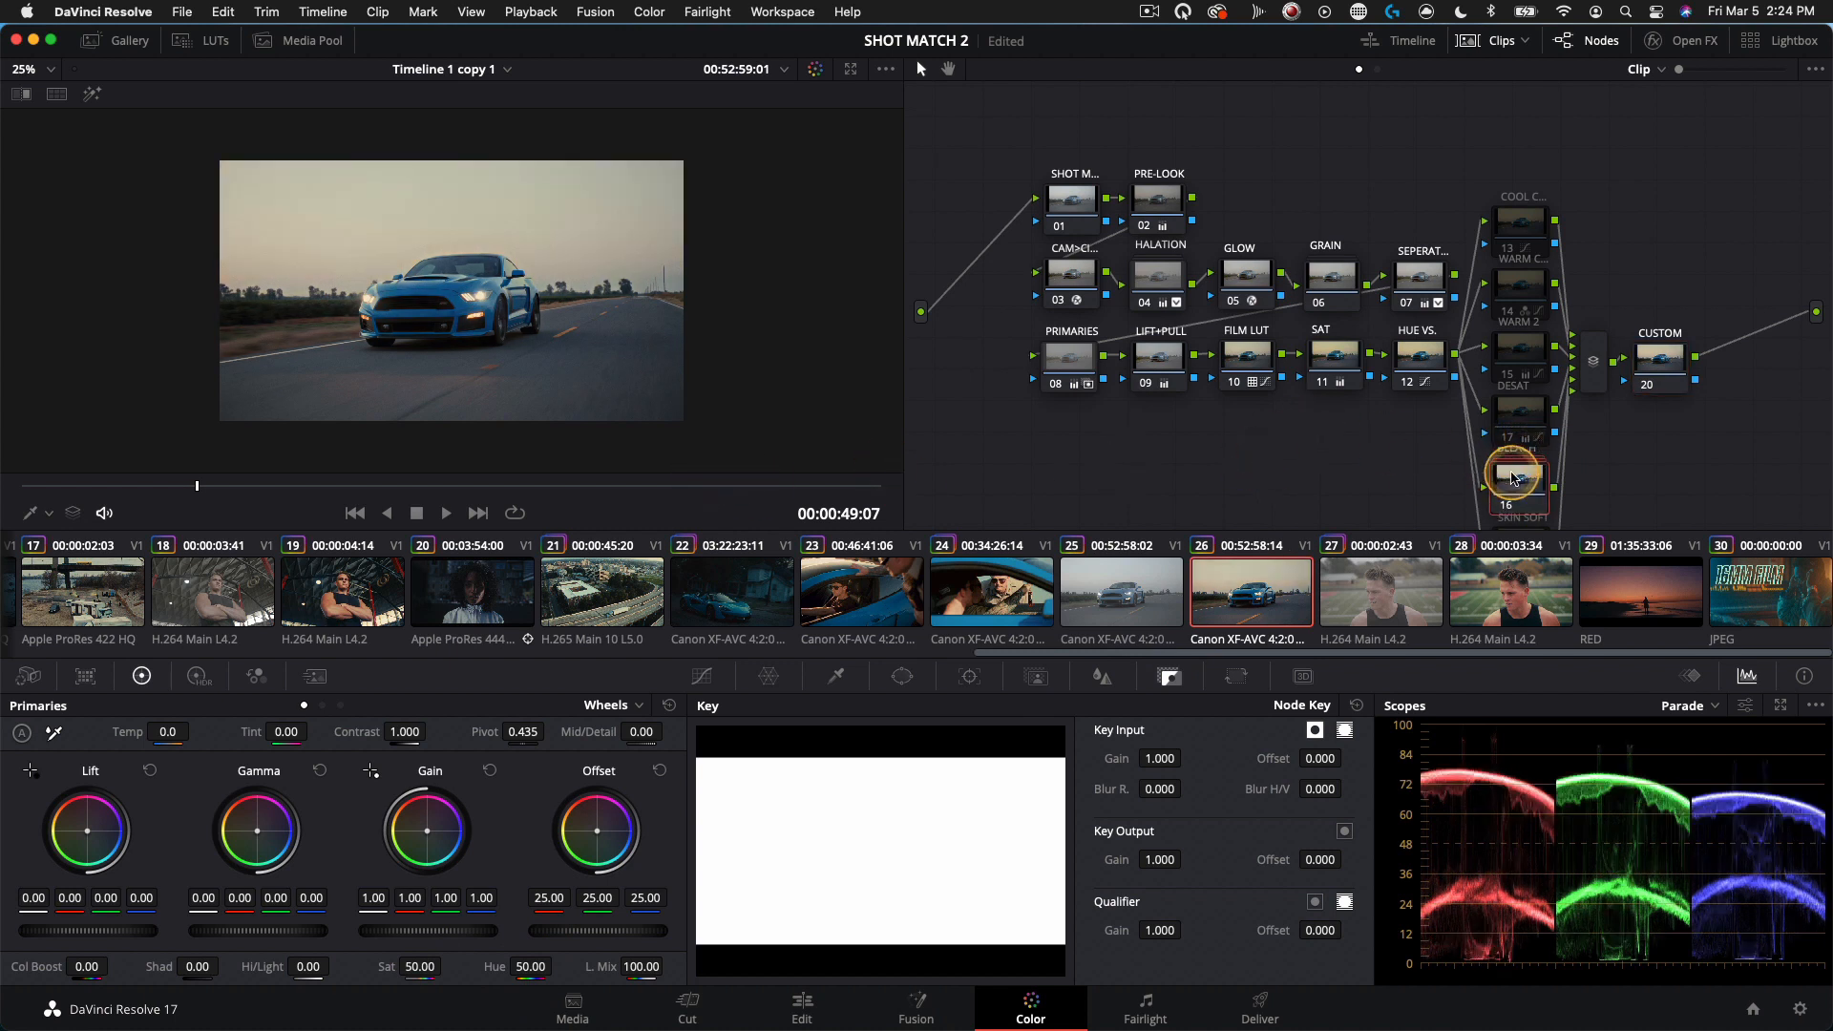
pyautogui.click(1169, 676)
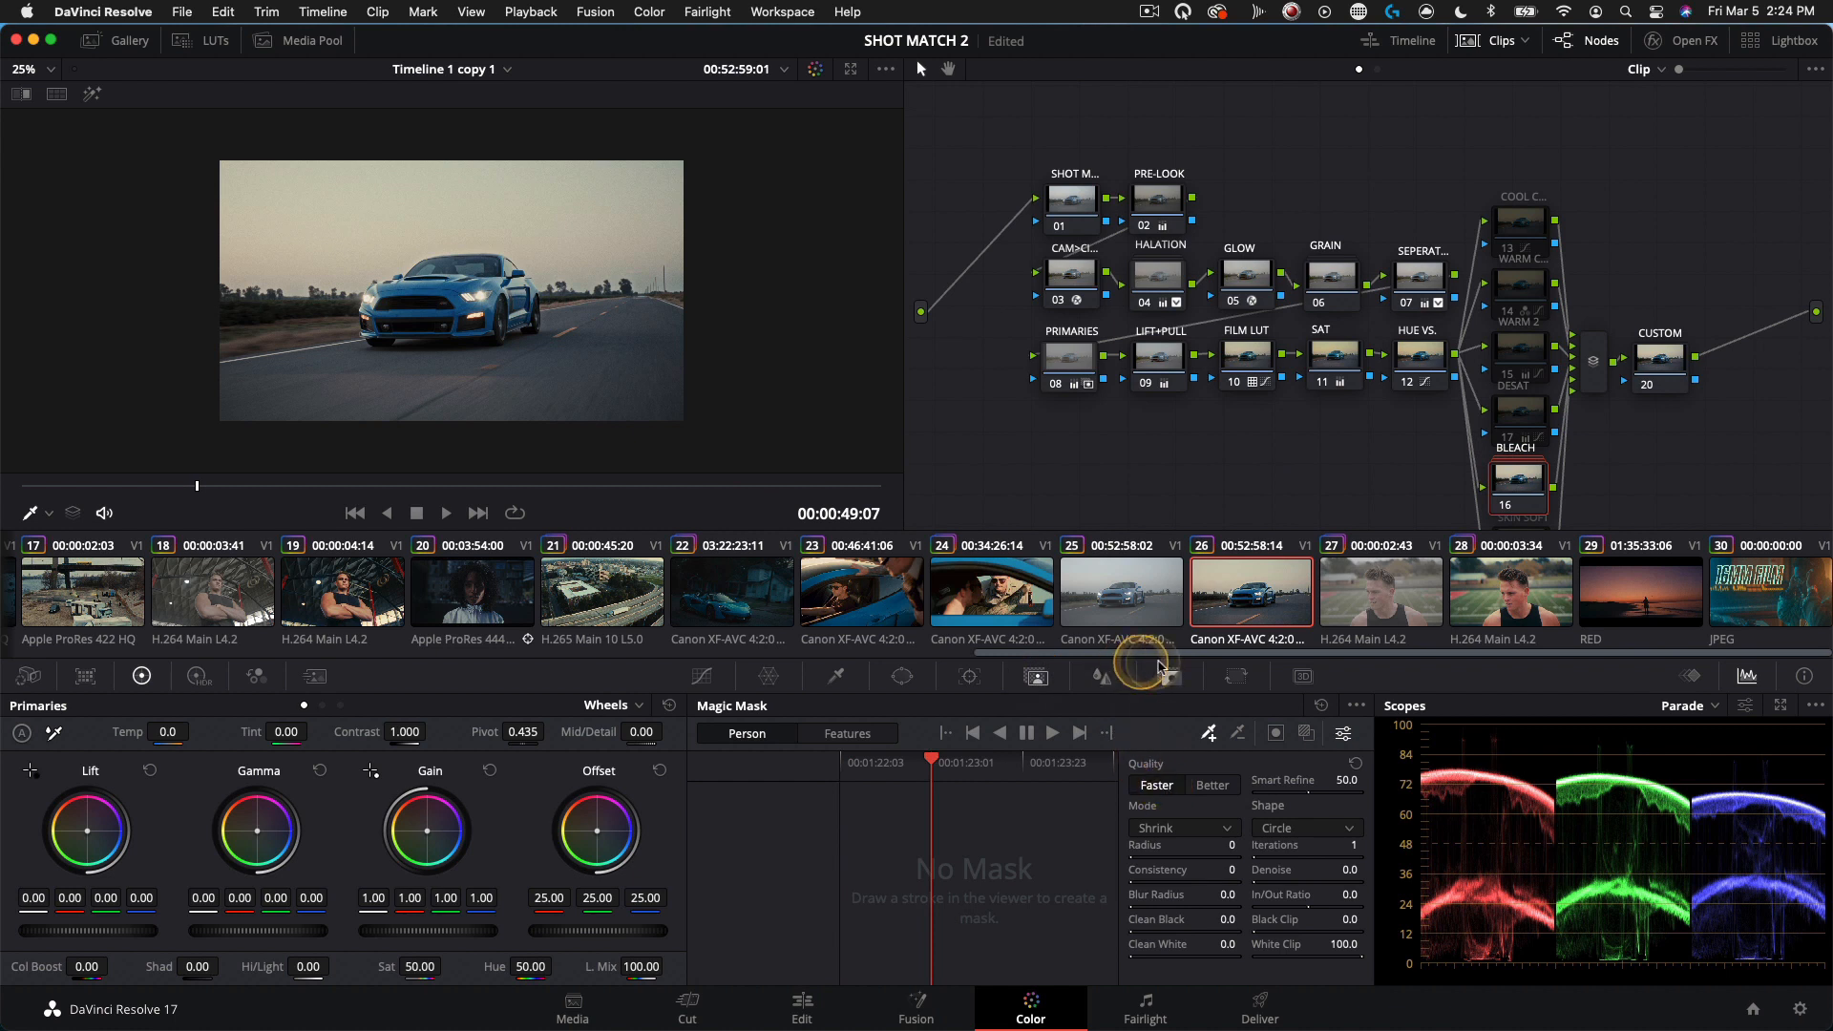
pyautogui.moveTo(1017, 863); pyautogui.dragTo(950, 873)
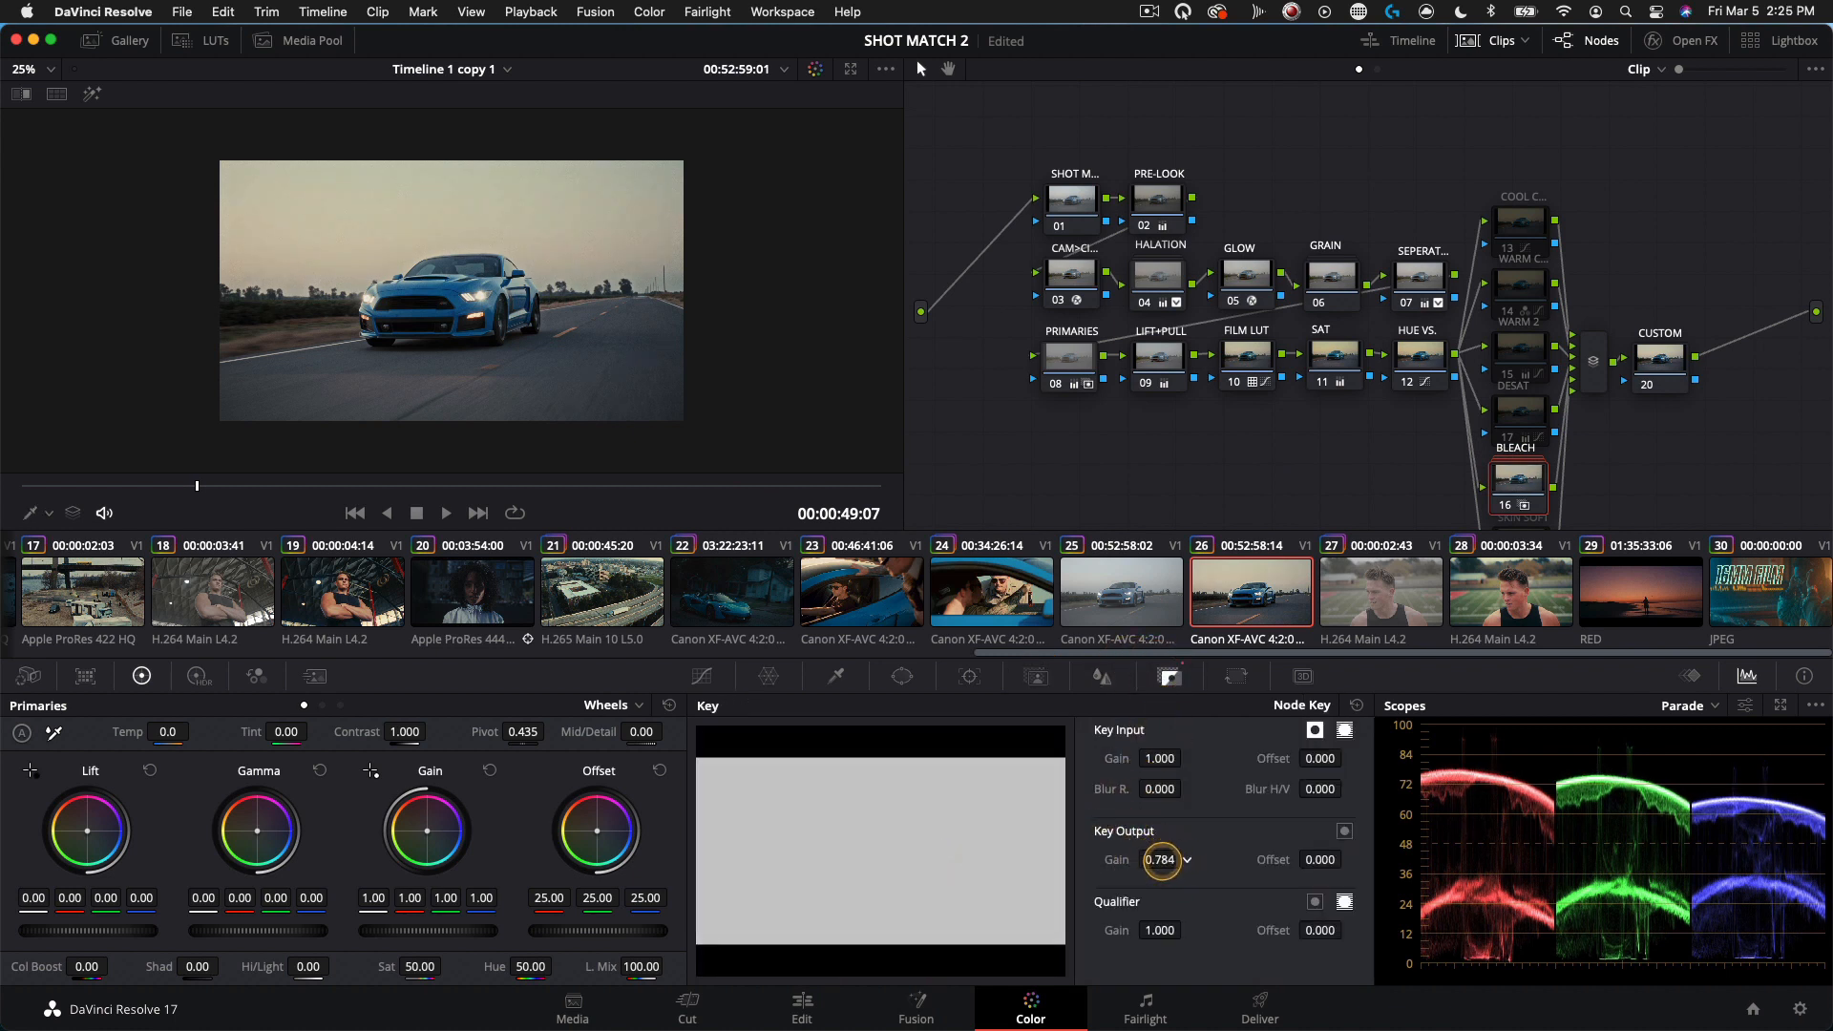
pyautogui.moveTo(1166, 860); pyautogui.dragTo(1082, 862)
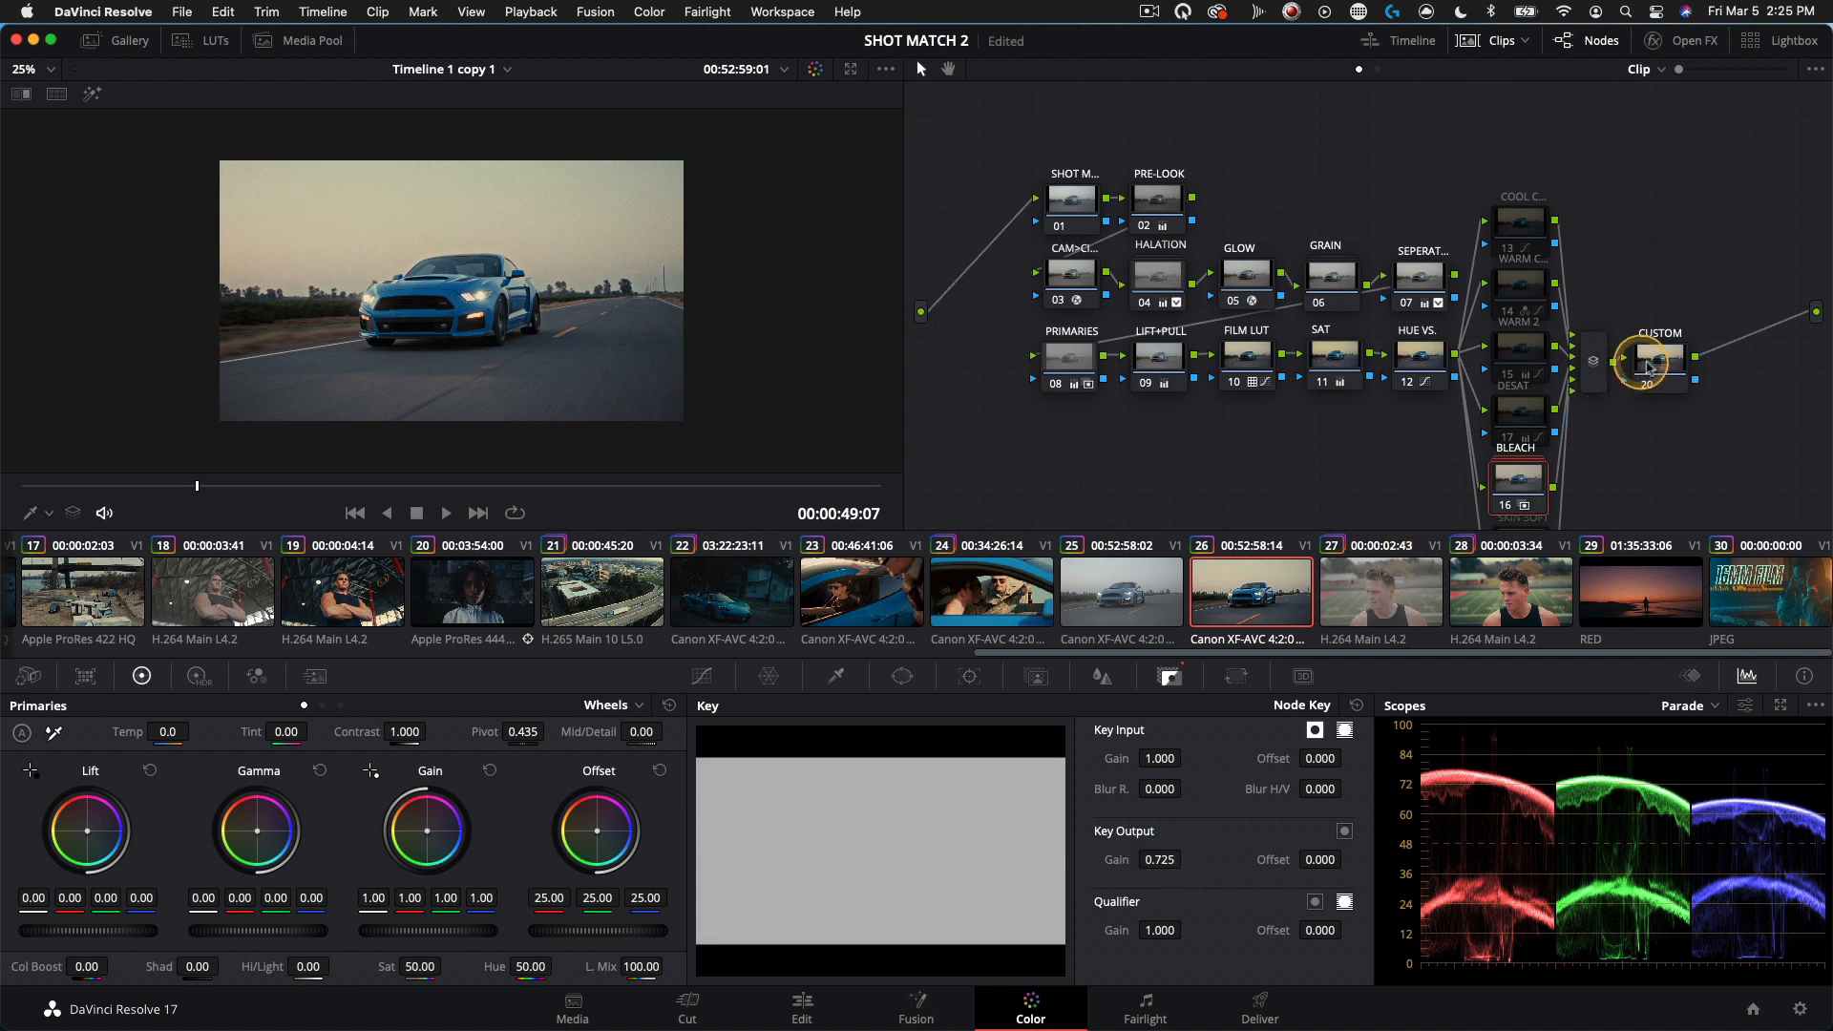
# Step: Try the parallel look nodes on clip 26, enabling cool node 13, WARM 2 and DESAT
pyautogui.click(1659, 361)
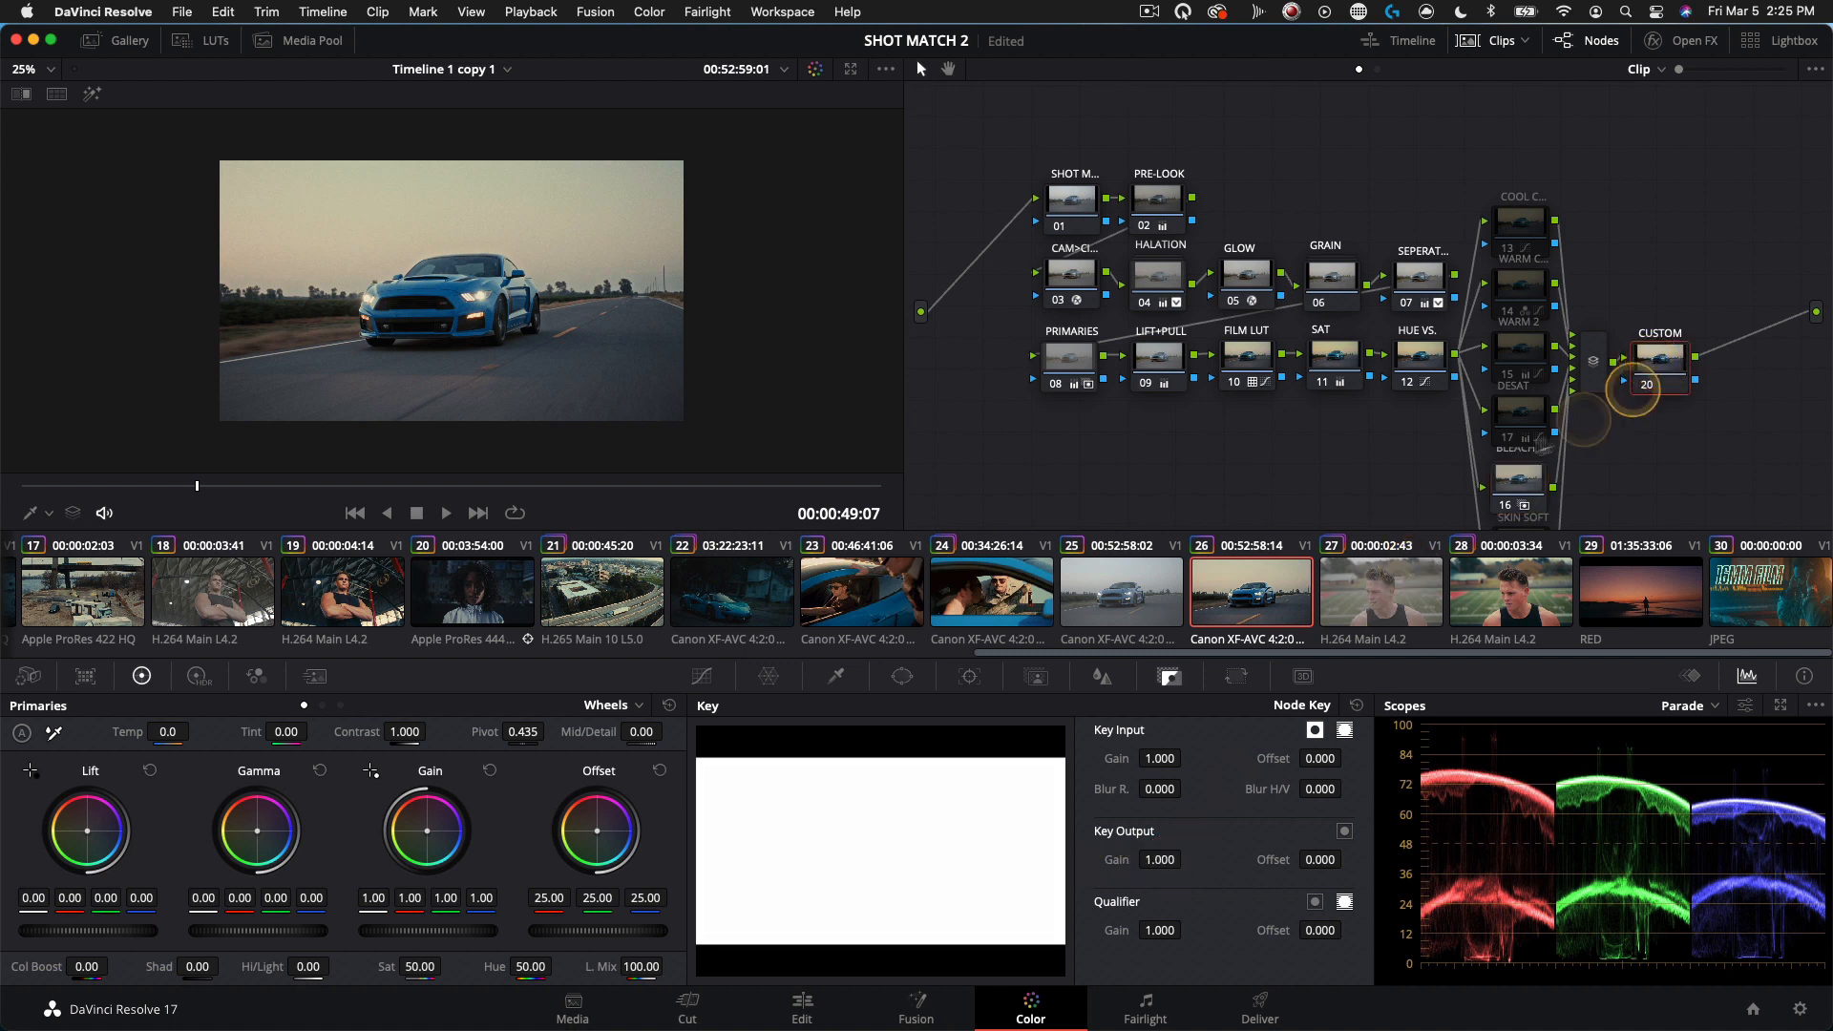
pyautogui.click(1502, 277)
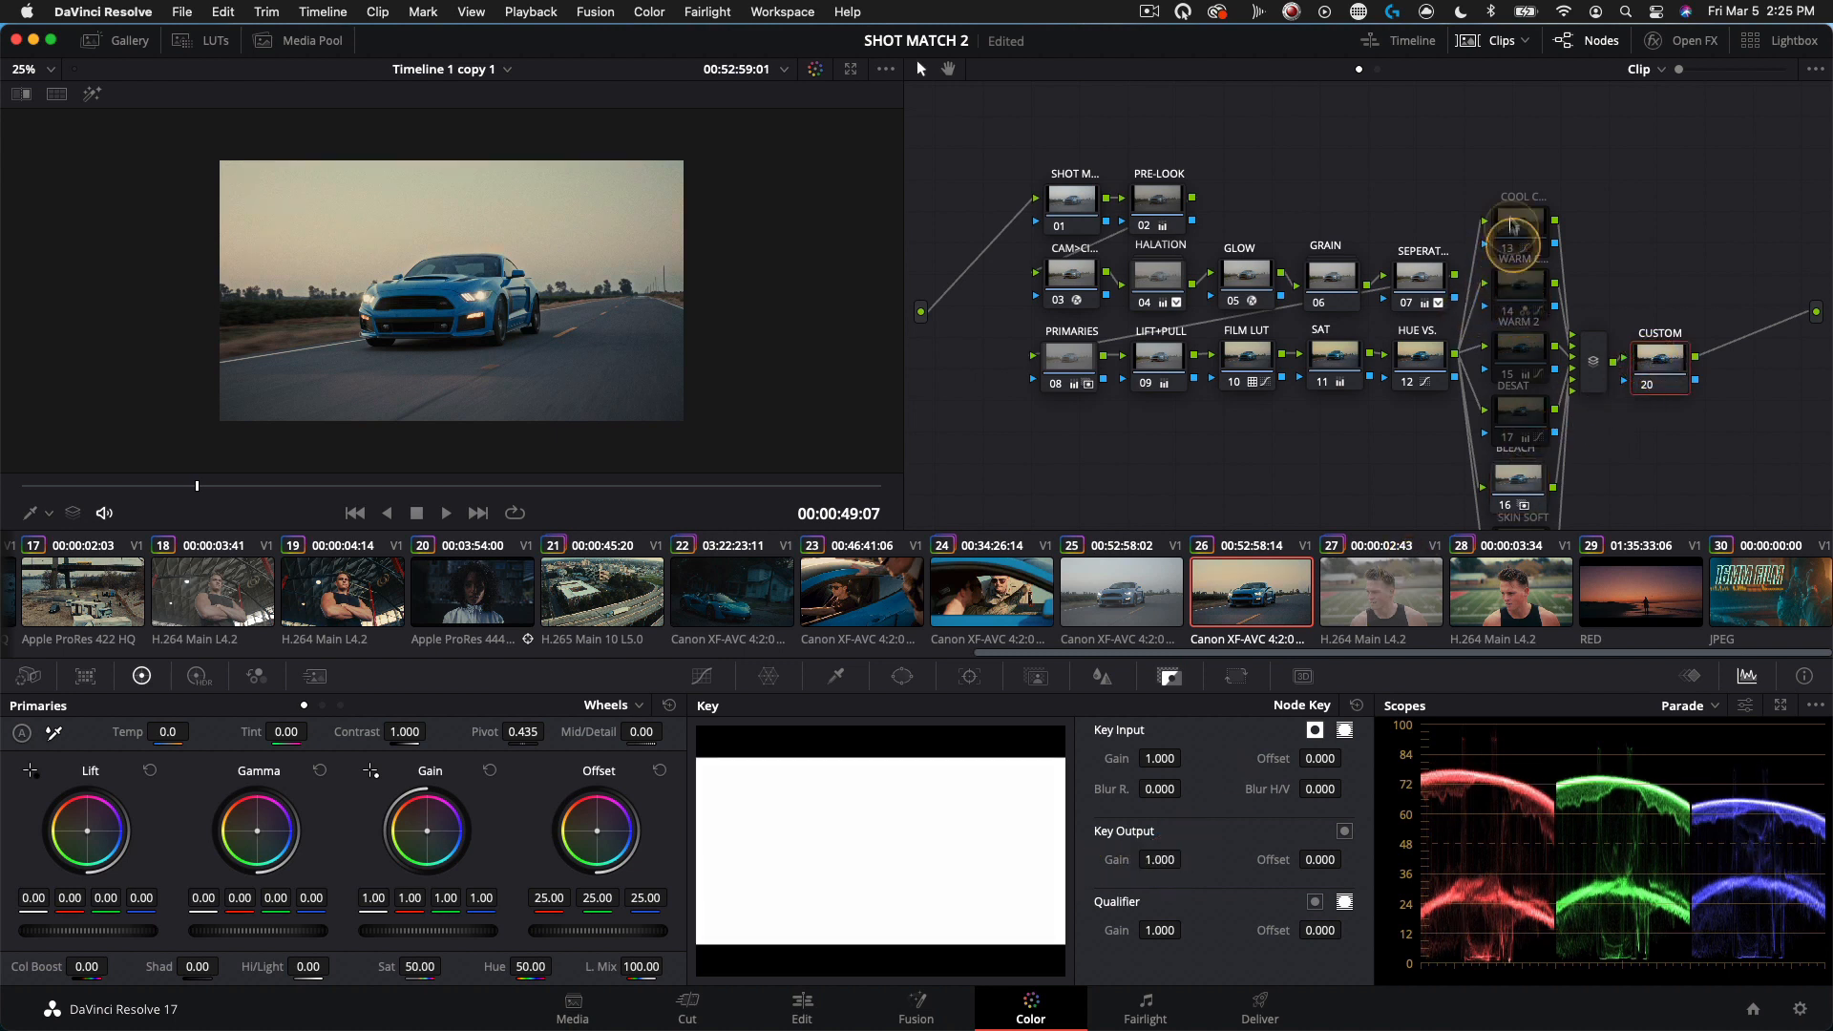
pyautogui.click(1511, 203)
pyautogui.click(1529, 326)
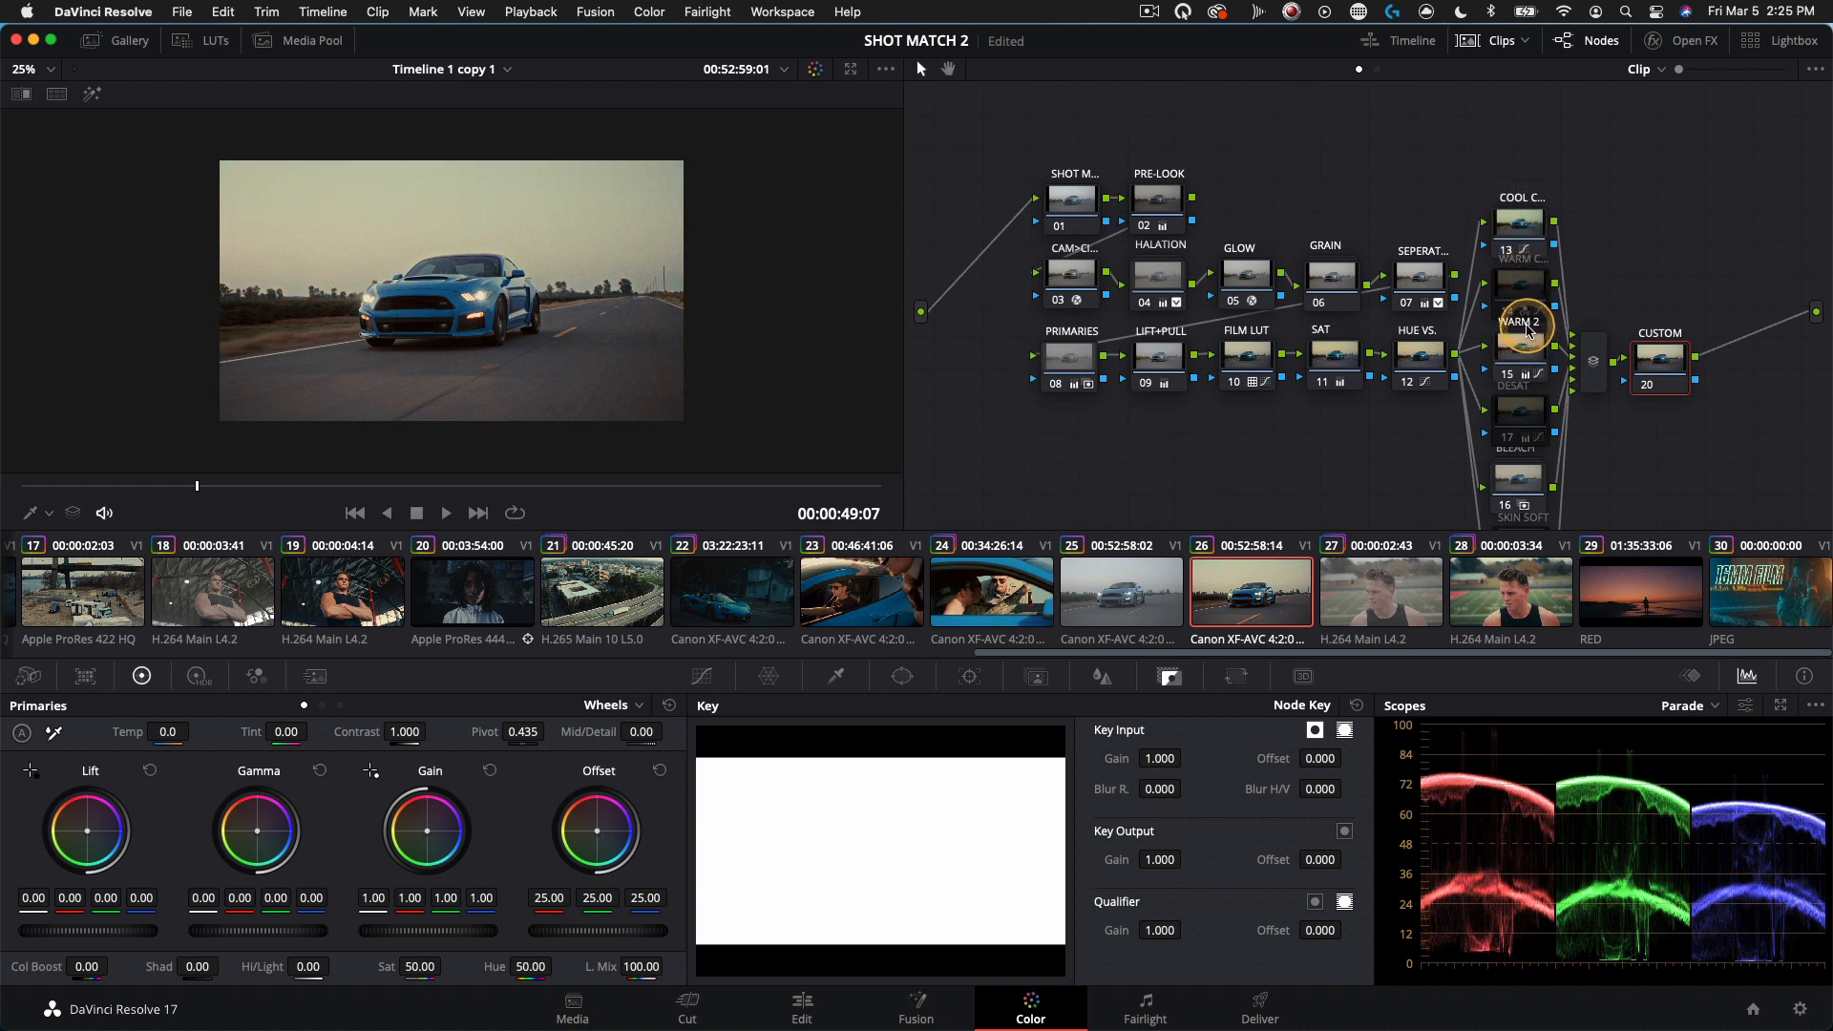
pyautogui.click(1525, 329)
pyautogui.click(1525, 329)
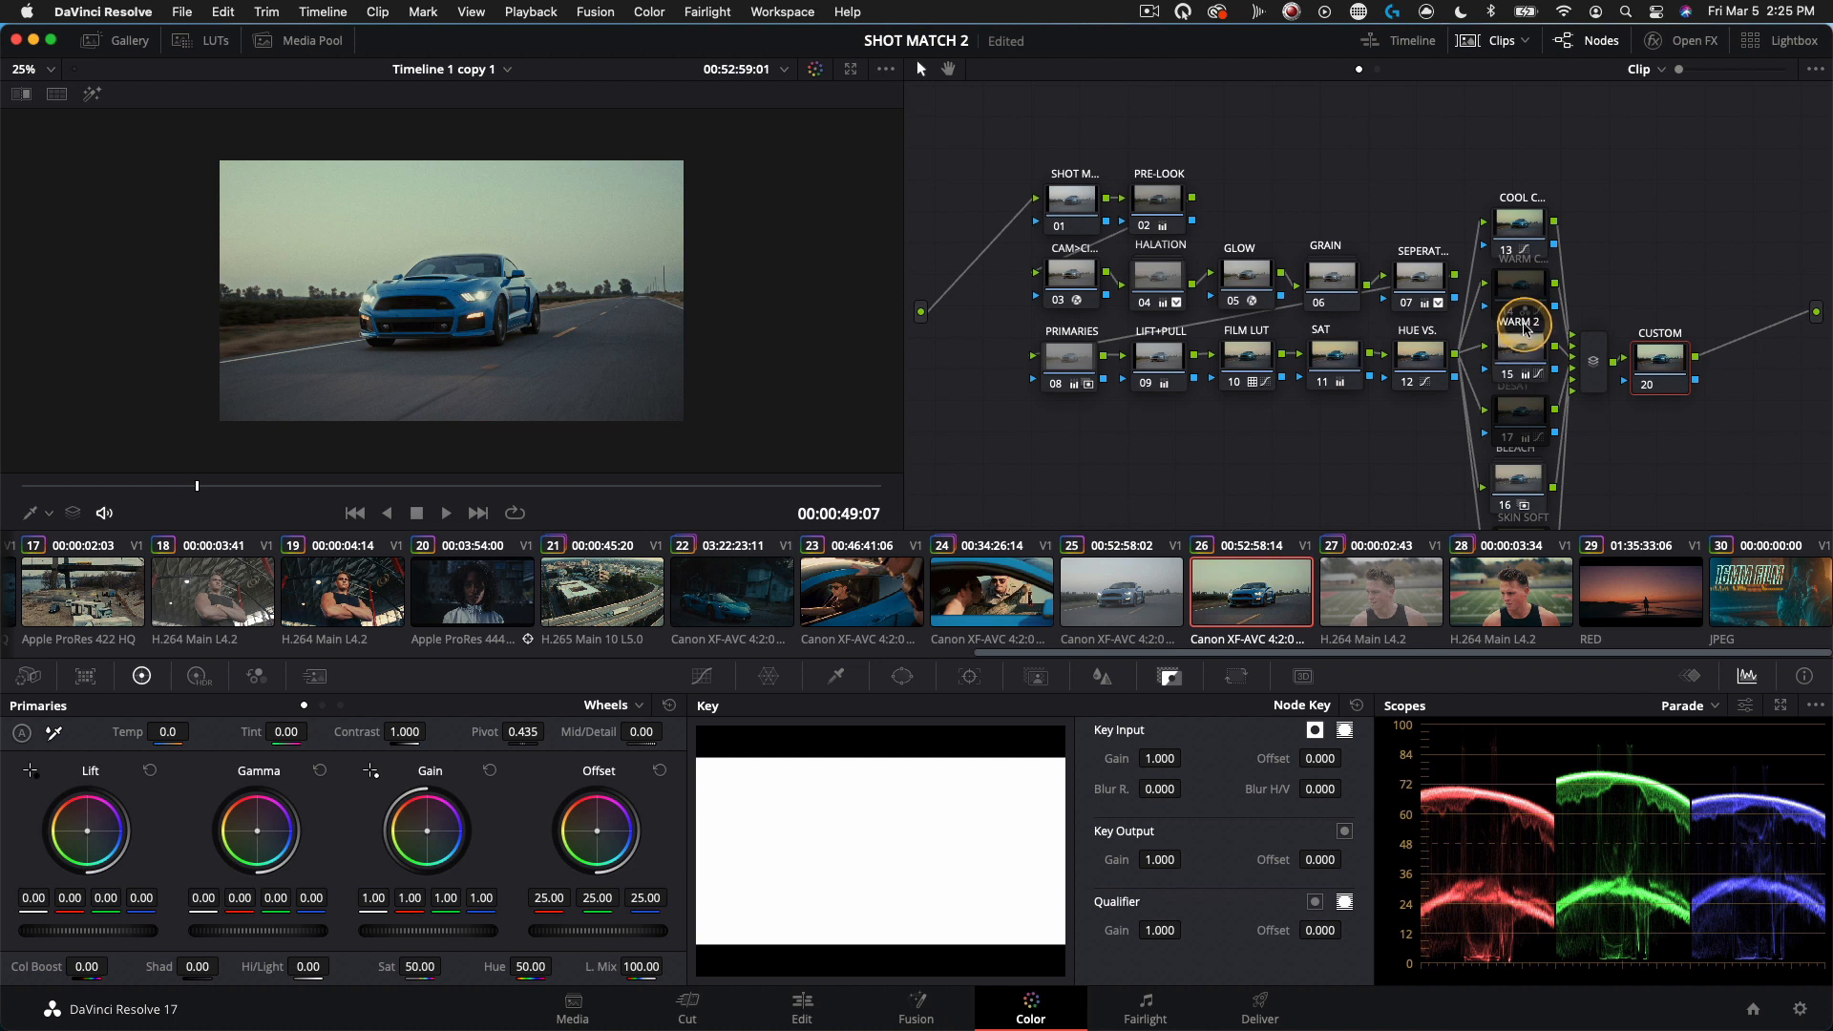
pyautogui.click(1523, 409)
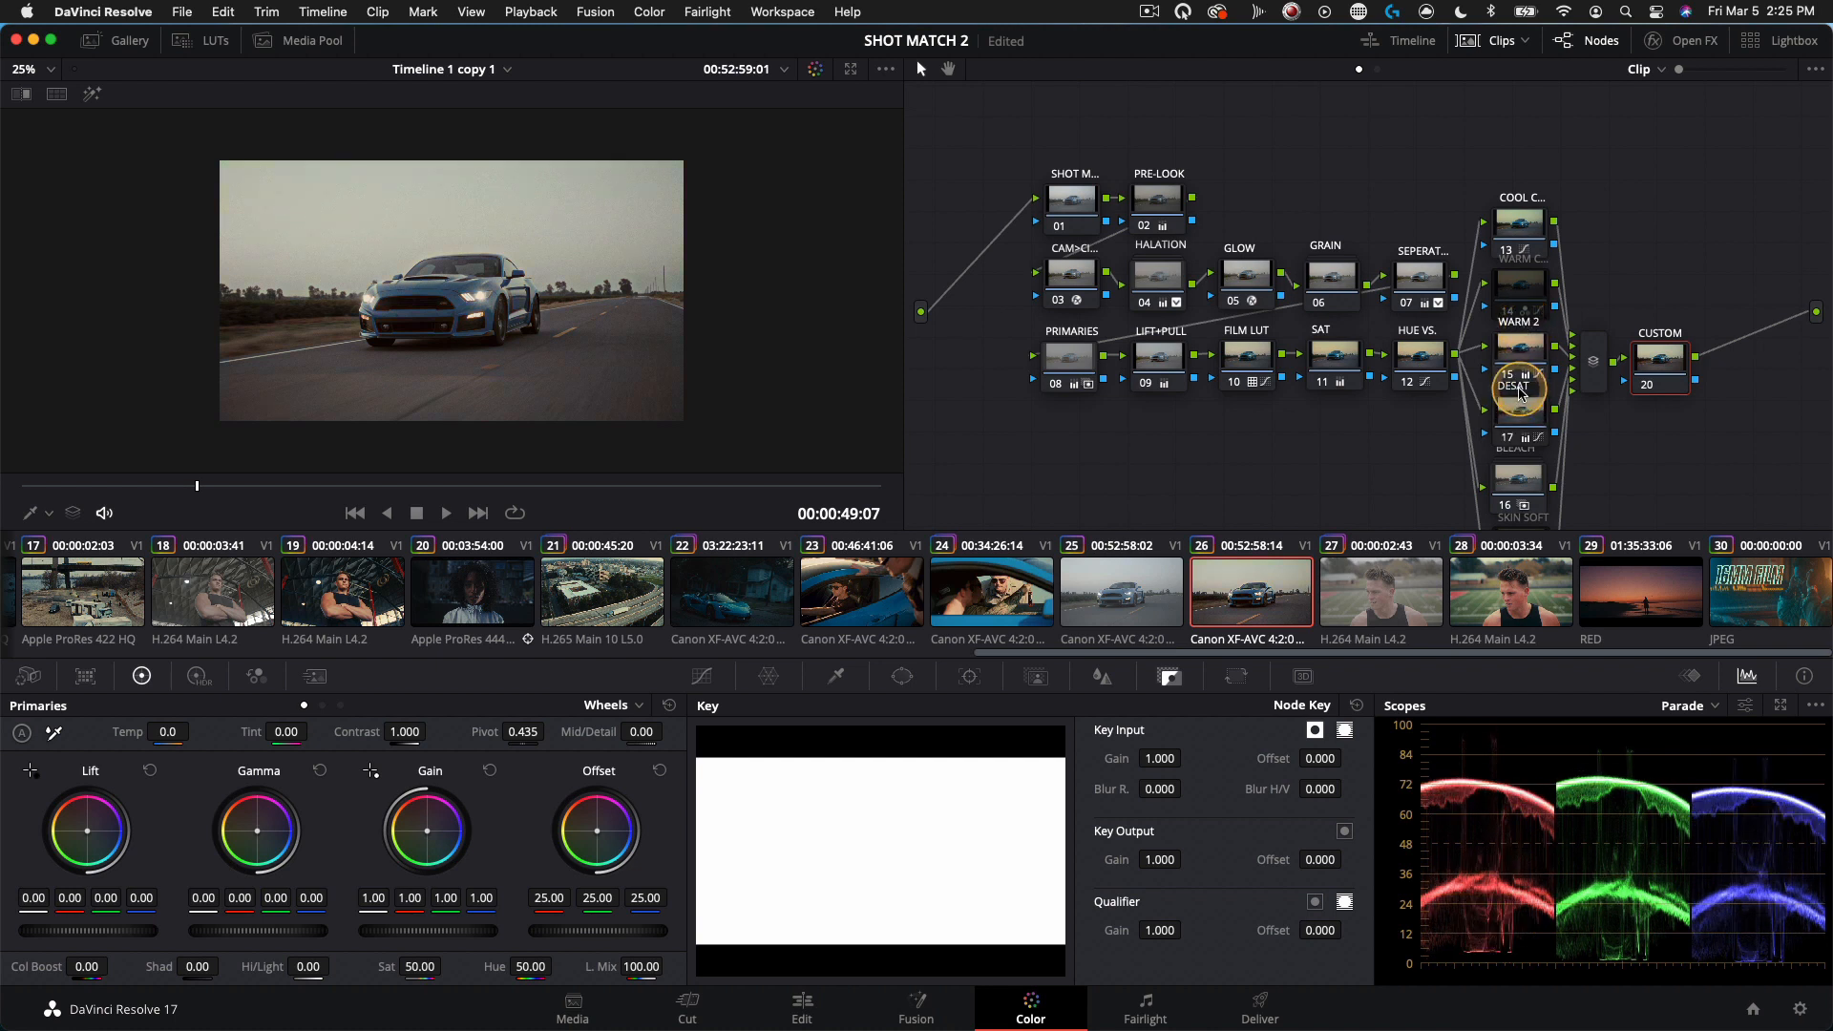
# Step: Disable the DESAT node on clip 26 and reselect the CUSTOM node
pyautogui.click(1521, 391)
pyautogui.click(1506, 210)
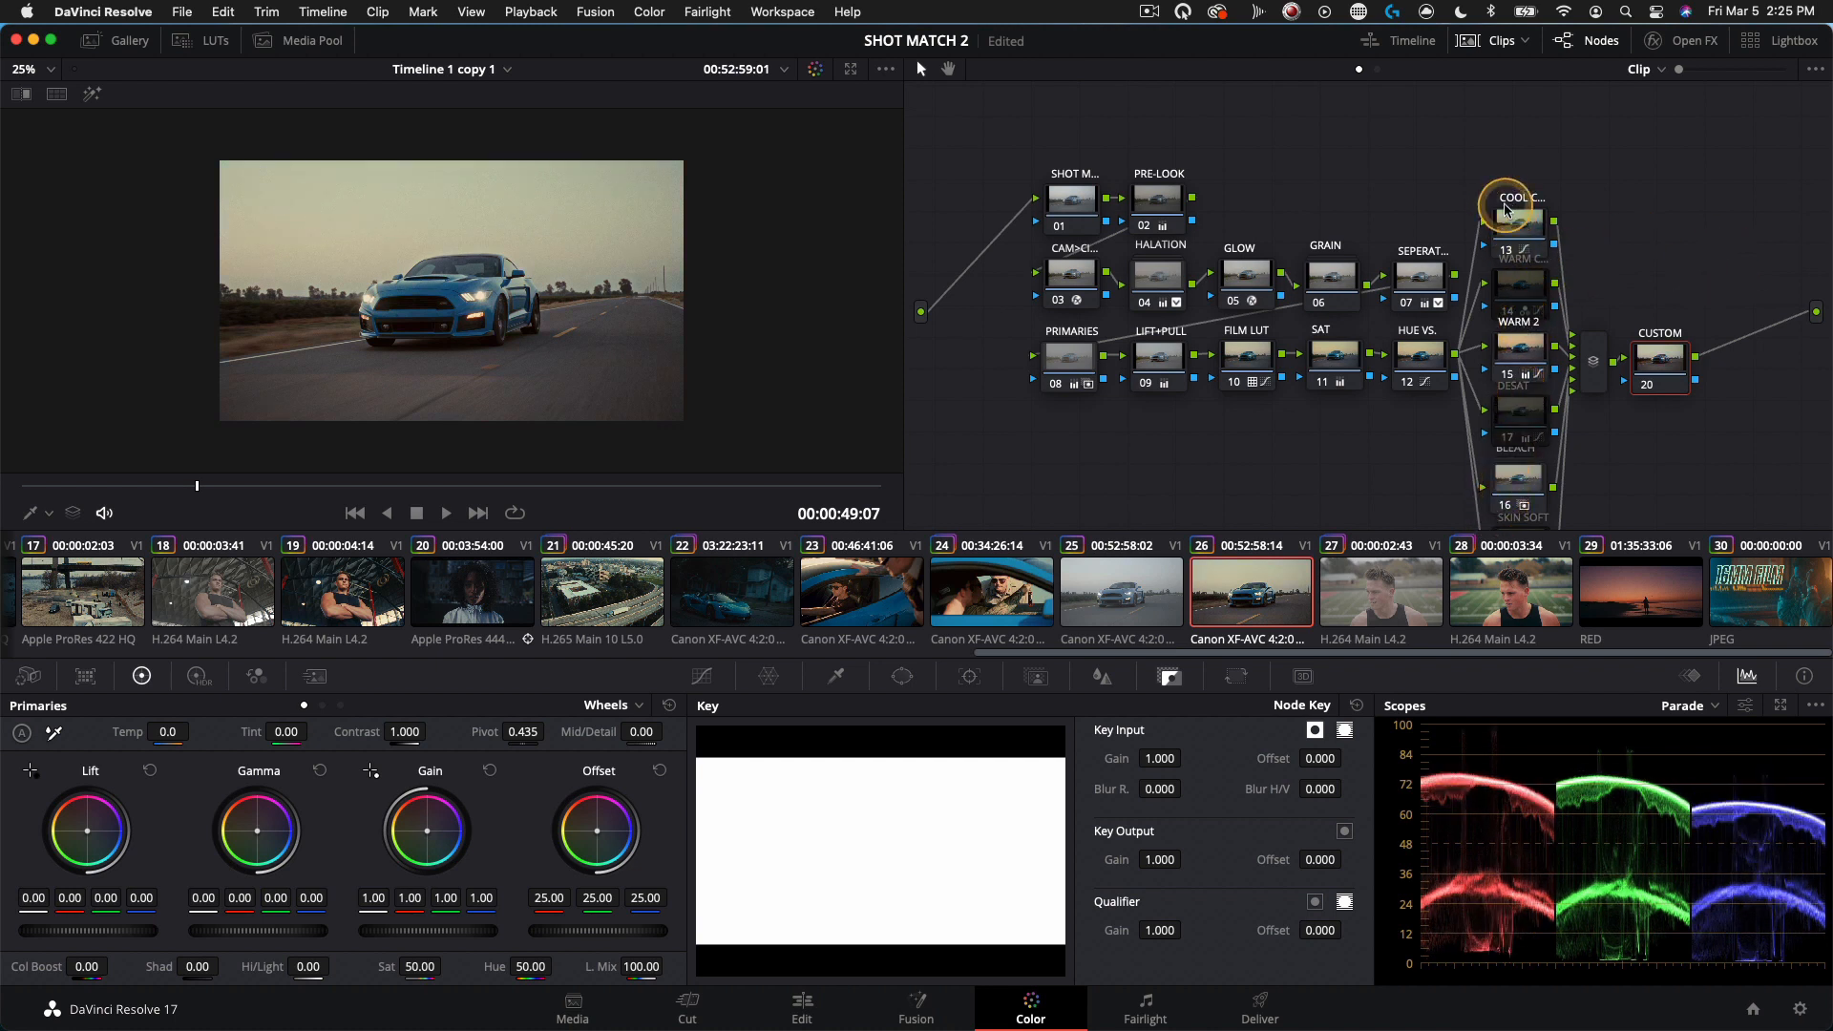
pyautogui.click(1667, 375)
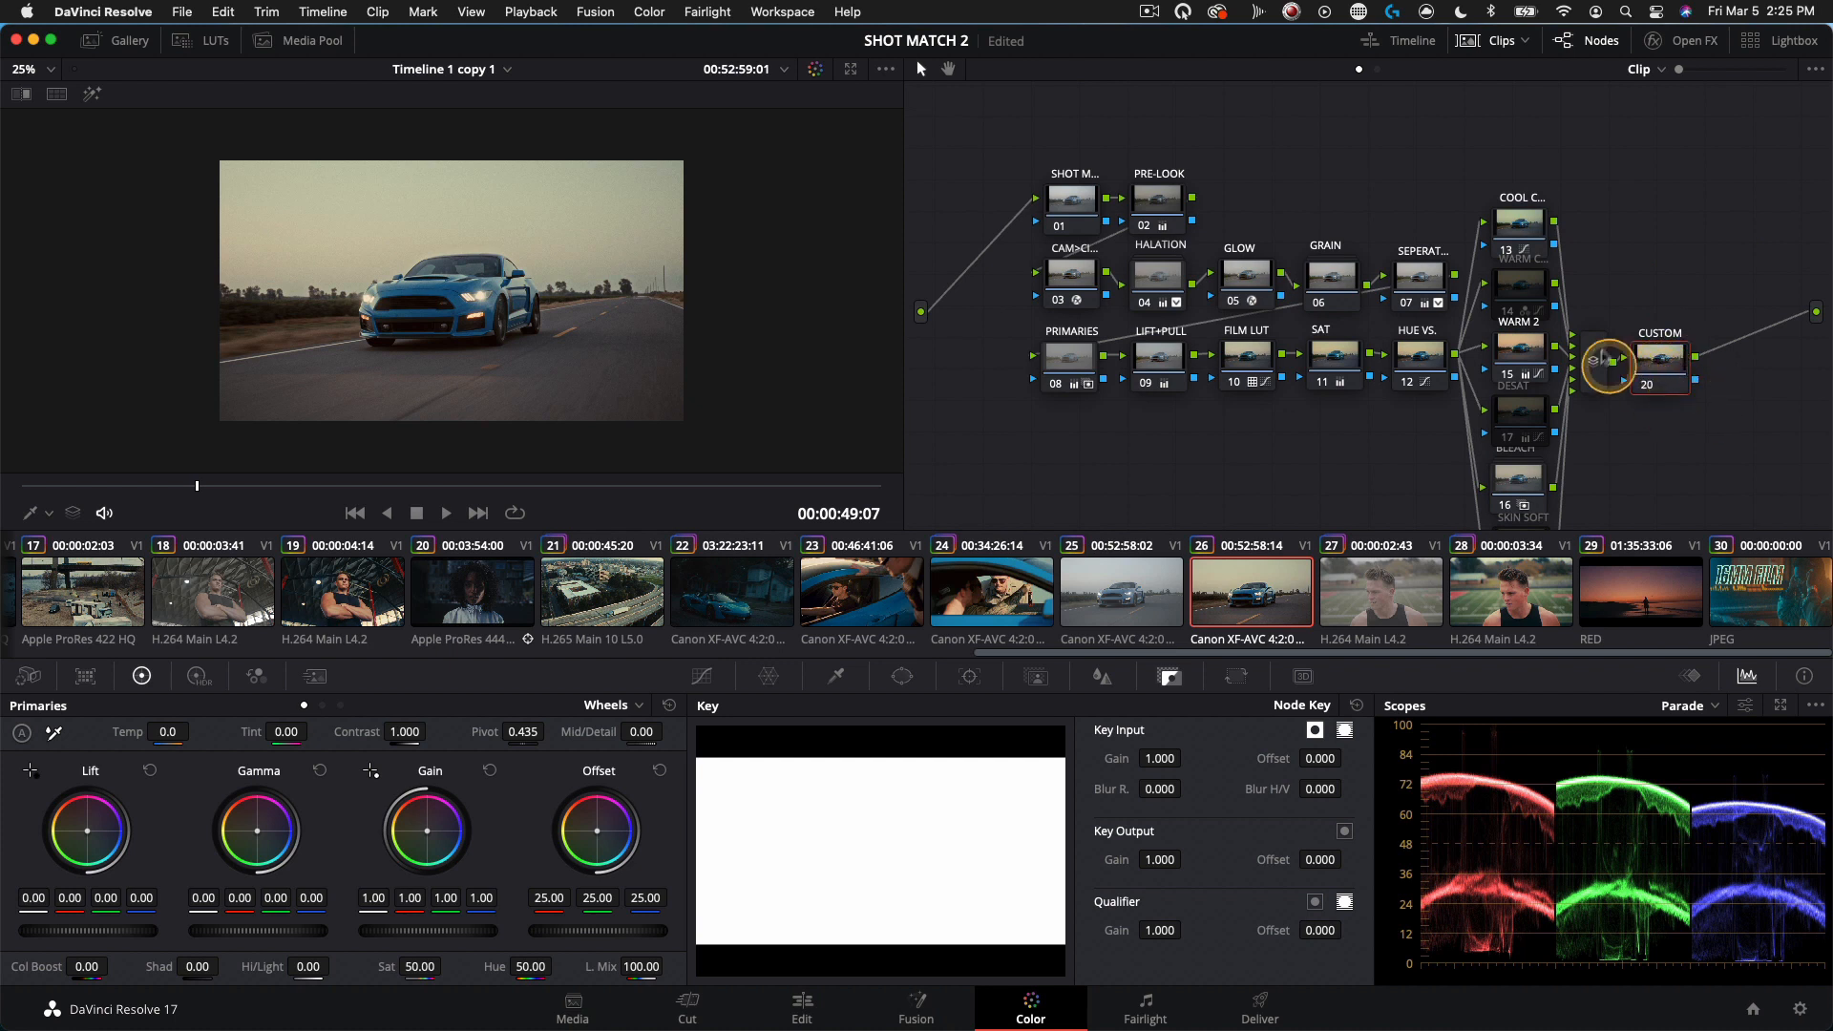
# Step: Look at the gallery's album list and its options for adding a PowerGrade album
pyautogui.click(616, 229)
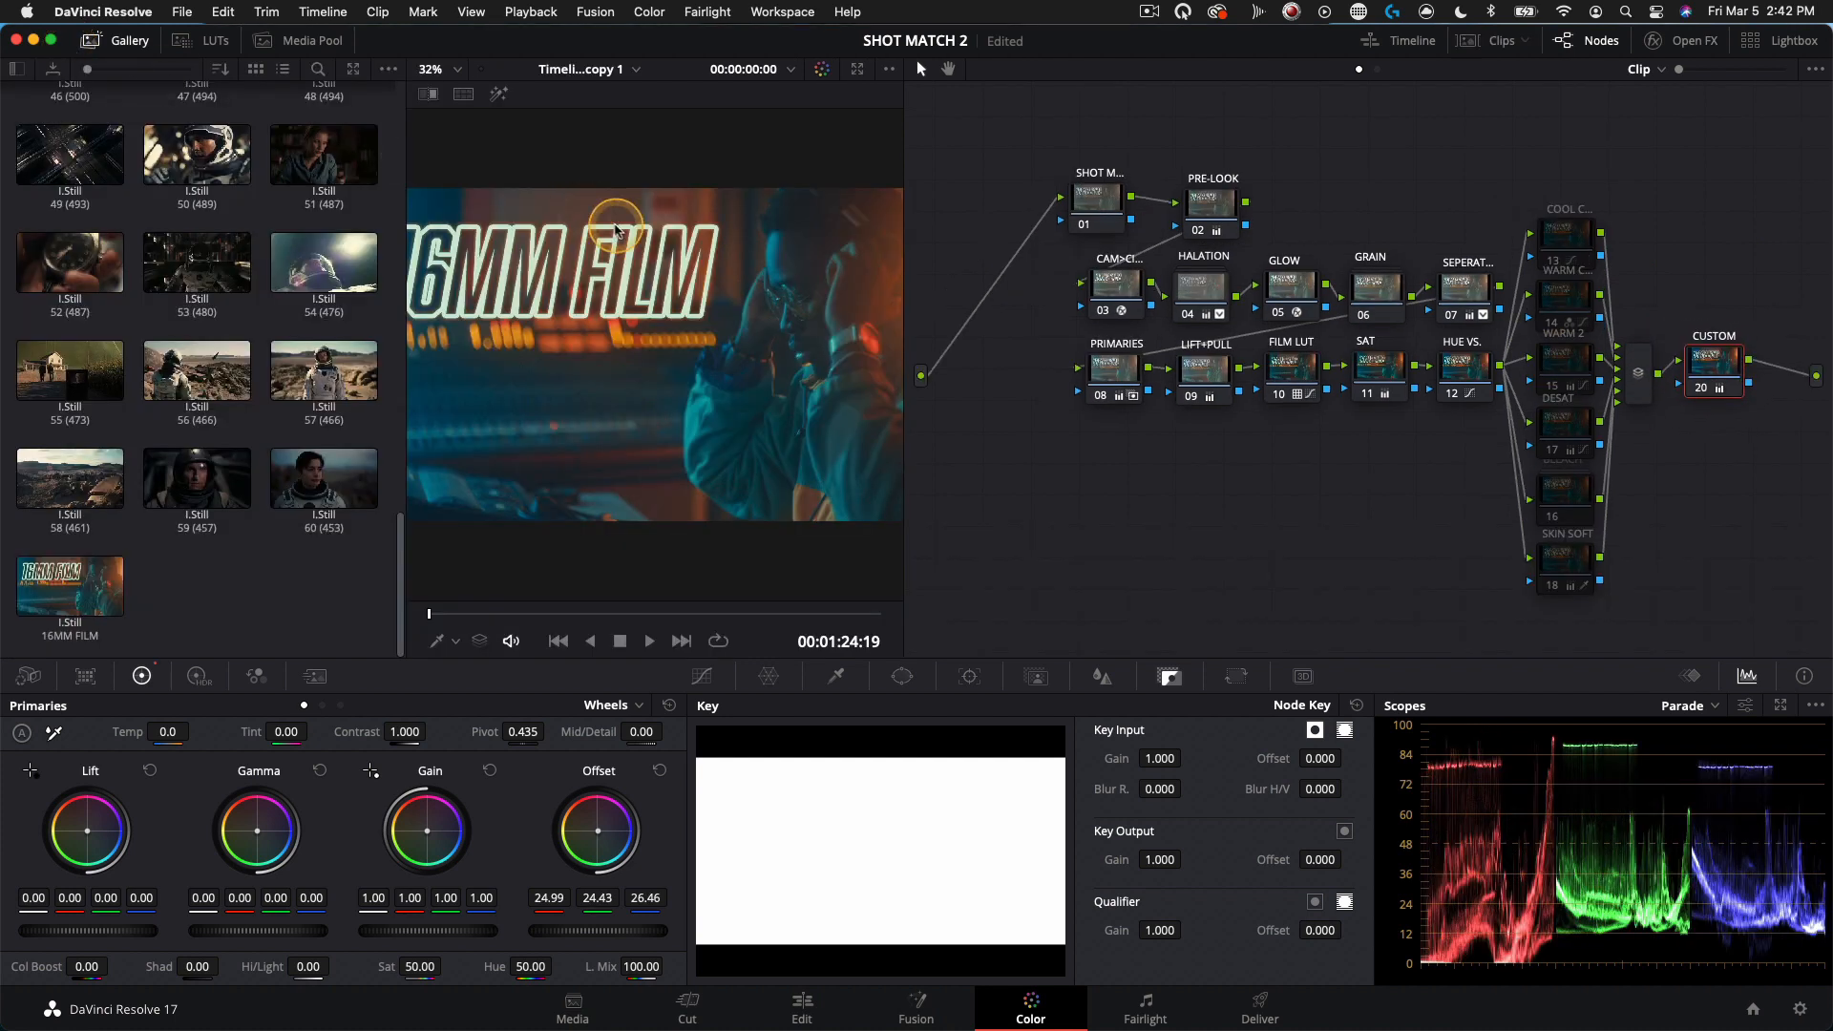
pyautogui.click(18, 72)
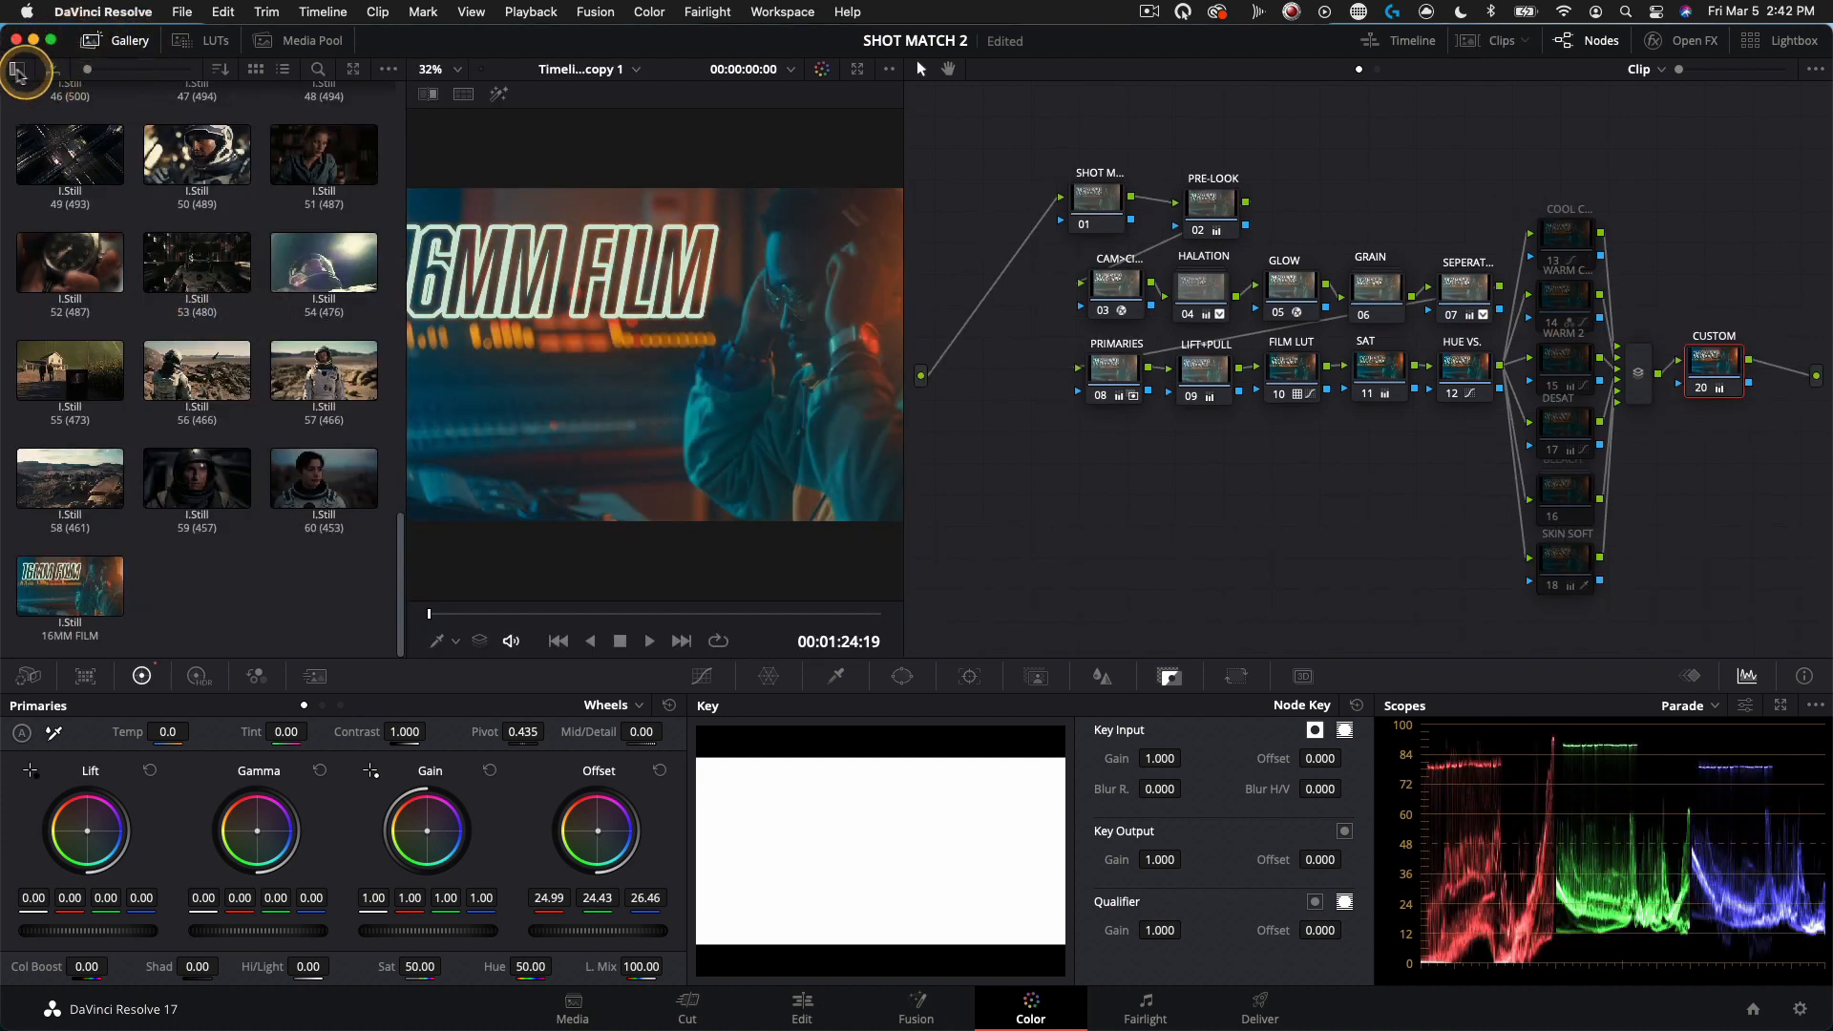
pyautogui.rightClick(23, 638)
pyautogui.click(54, 667)
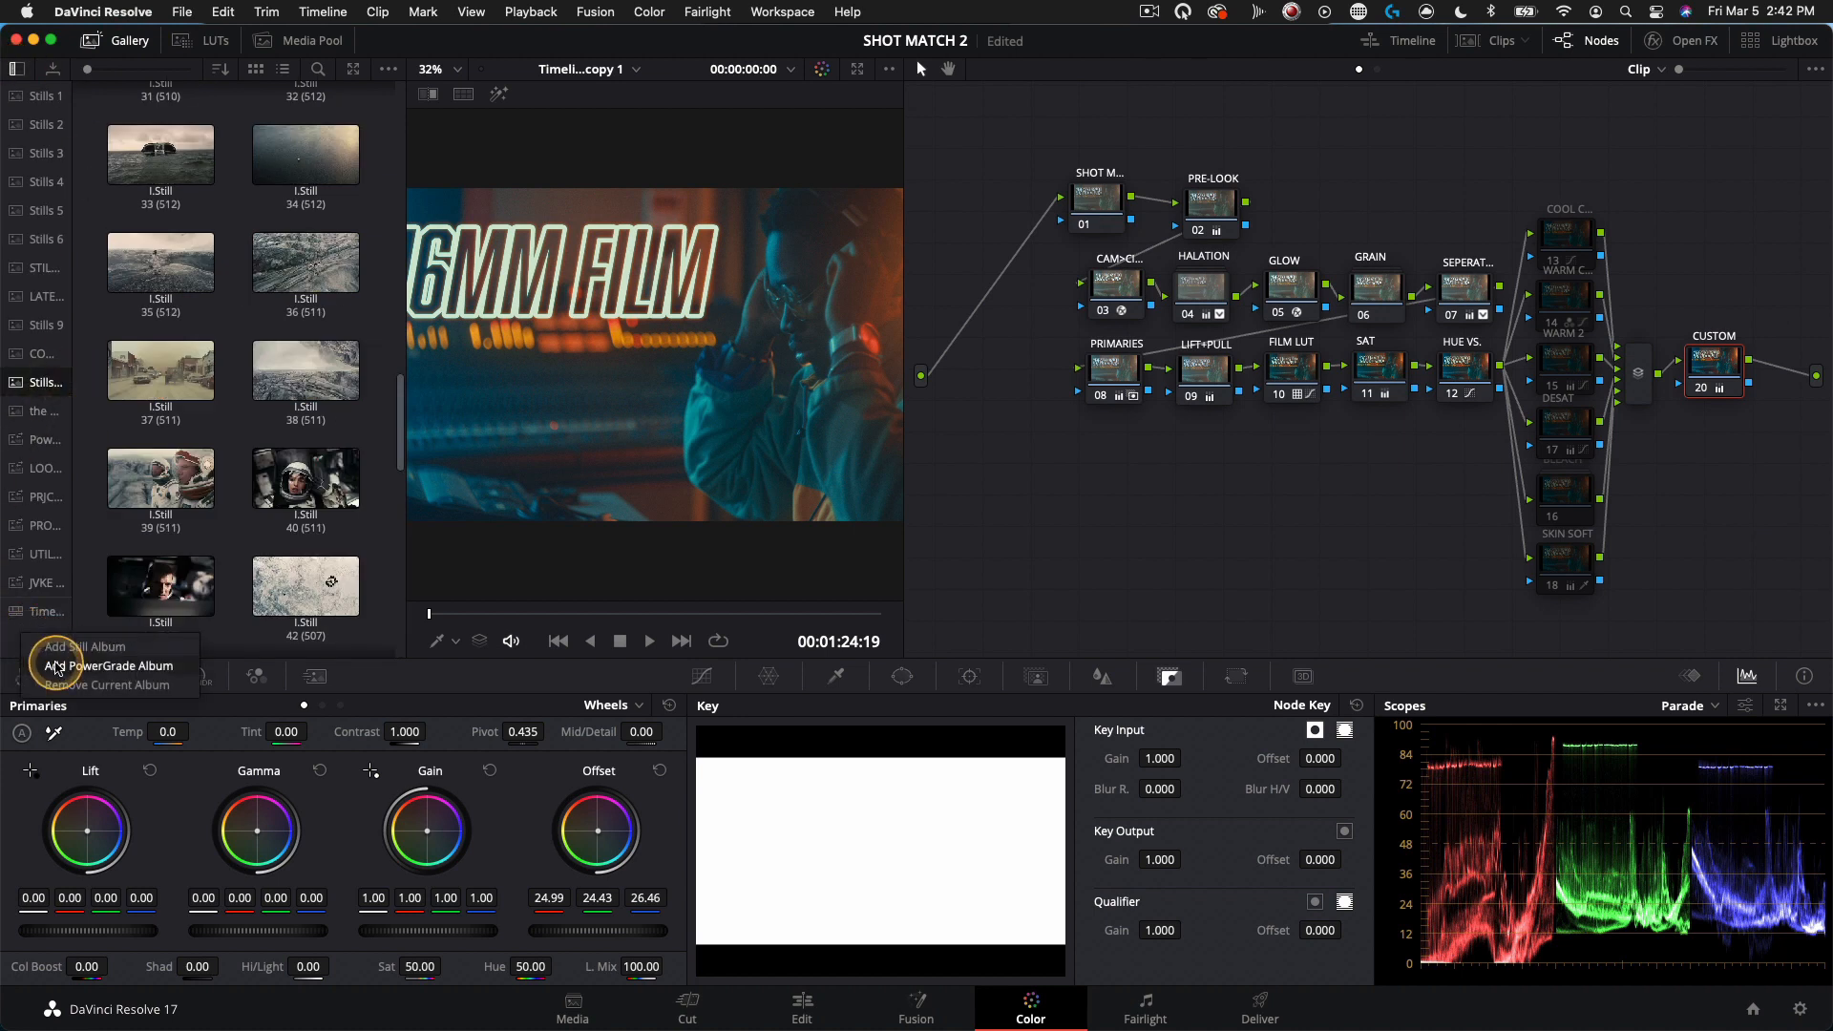
pyautogui.click(16, 649)
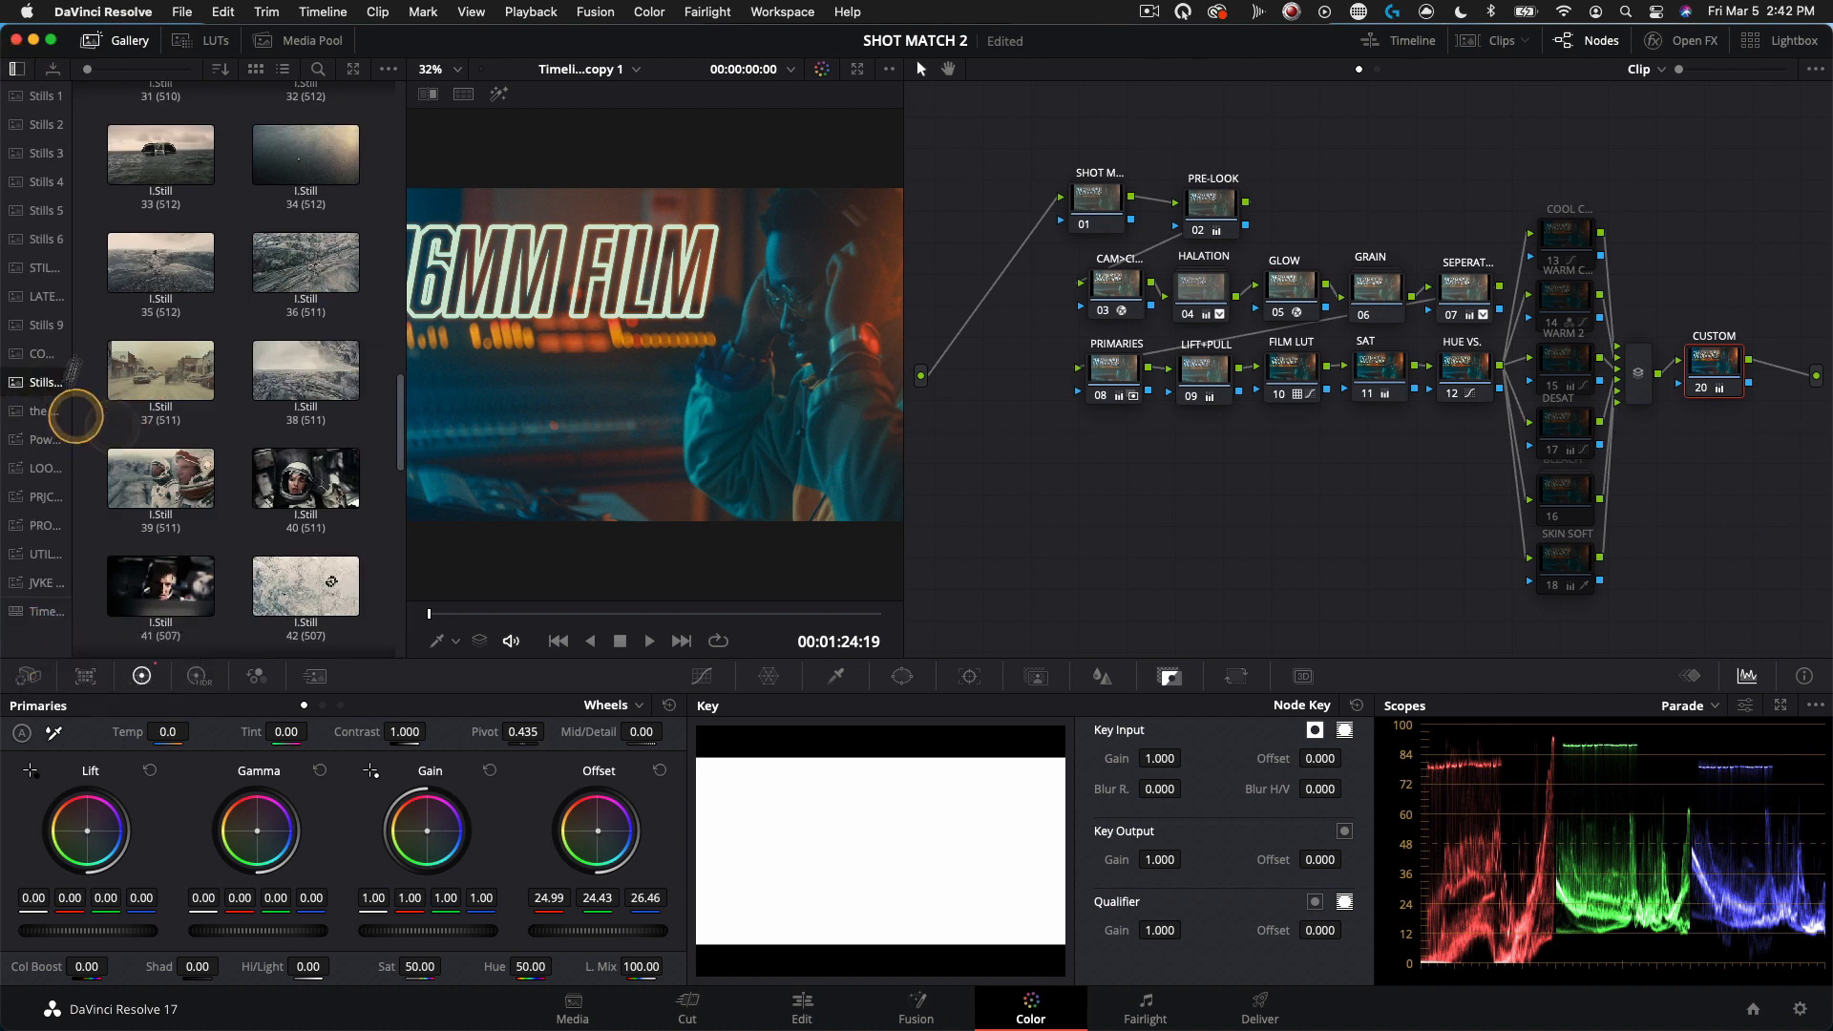
pyautogui.click(16, 68)
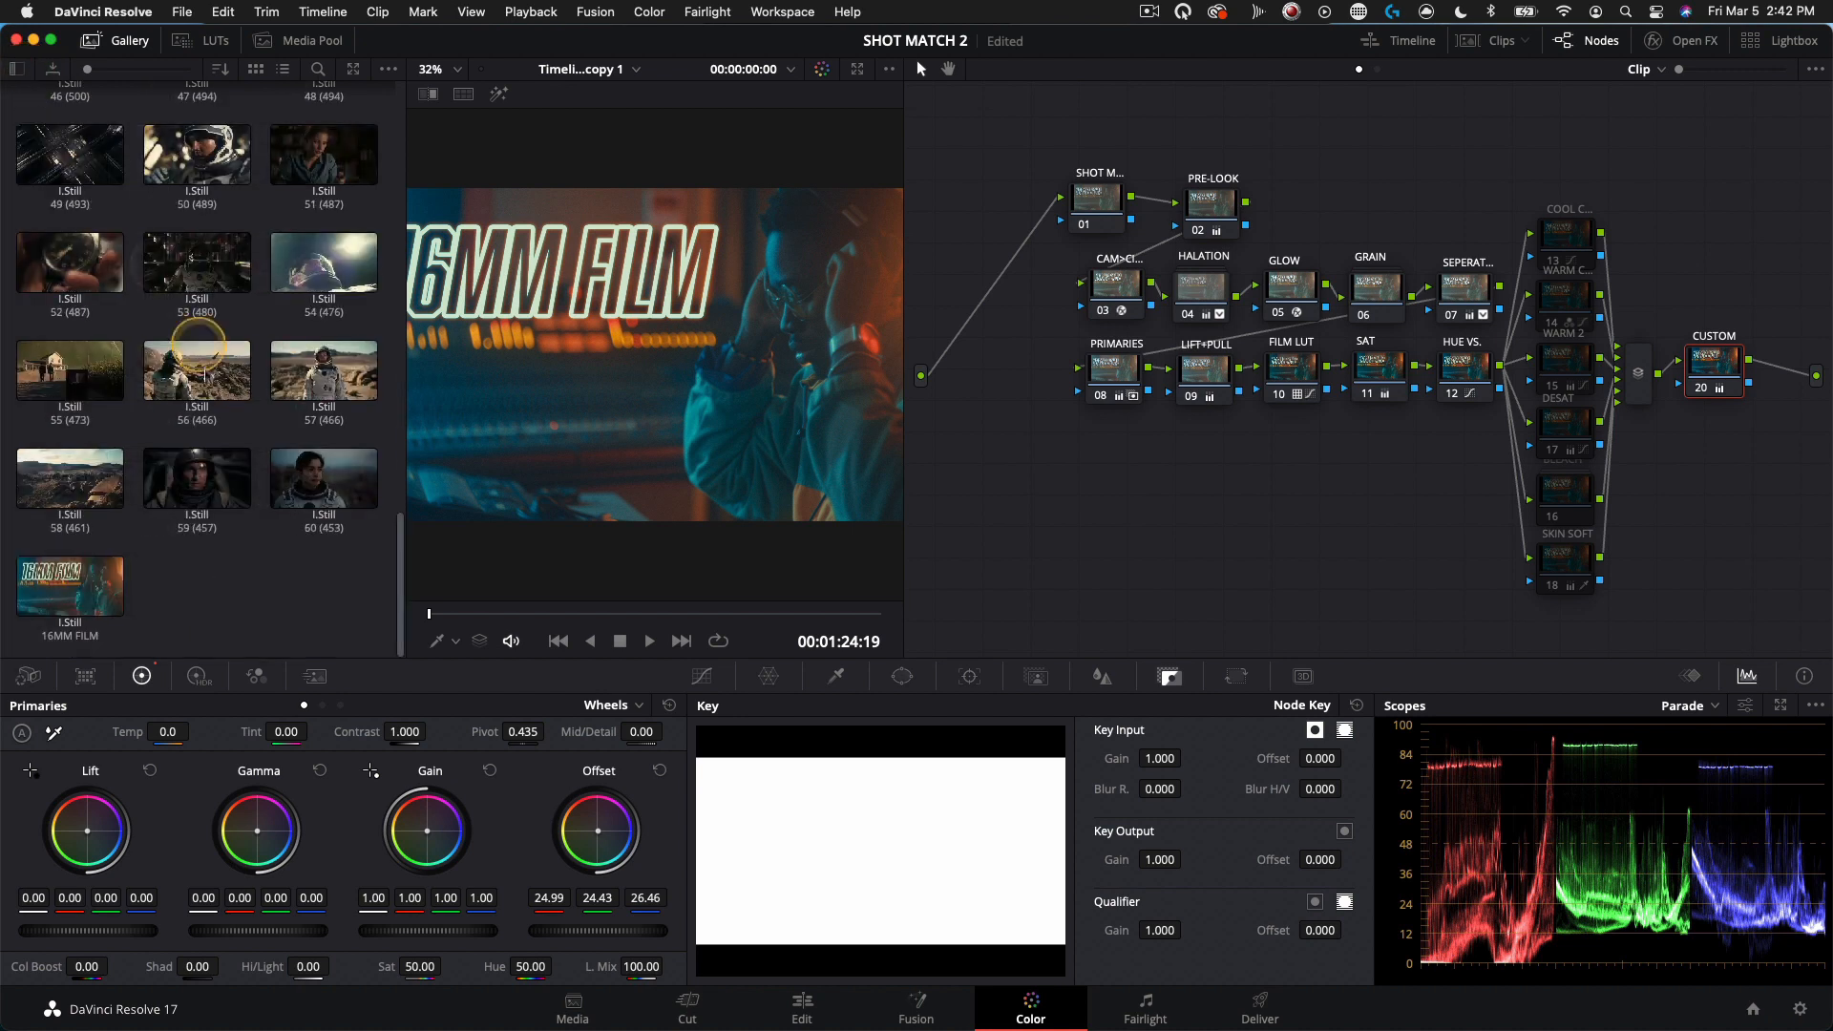
# Step: Import 16MM FILM.dpx from the 16MM film emulation folder into the gallery stills
pyautogui.rightClick(243, 604)
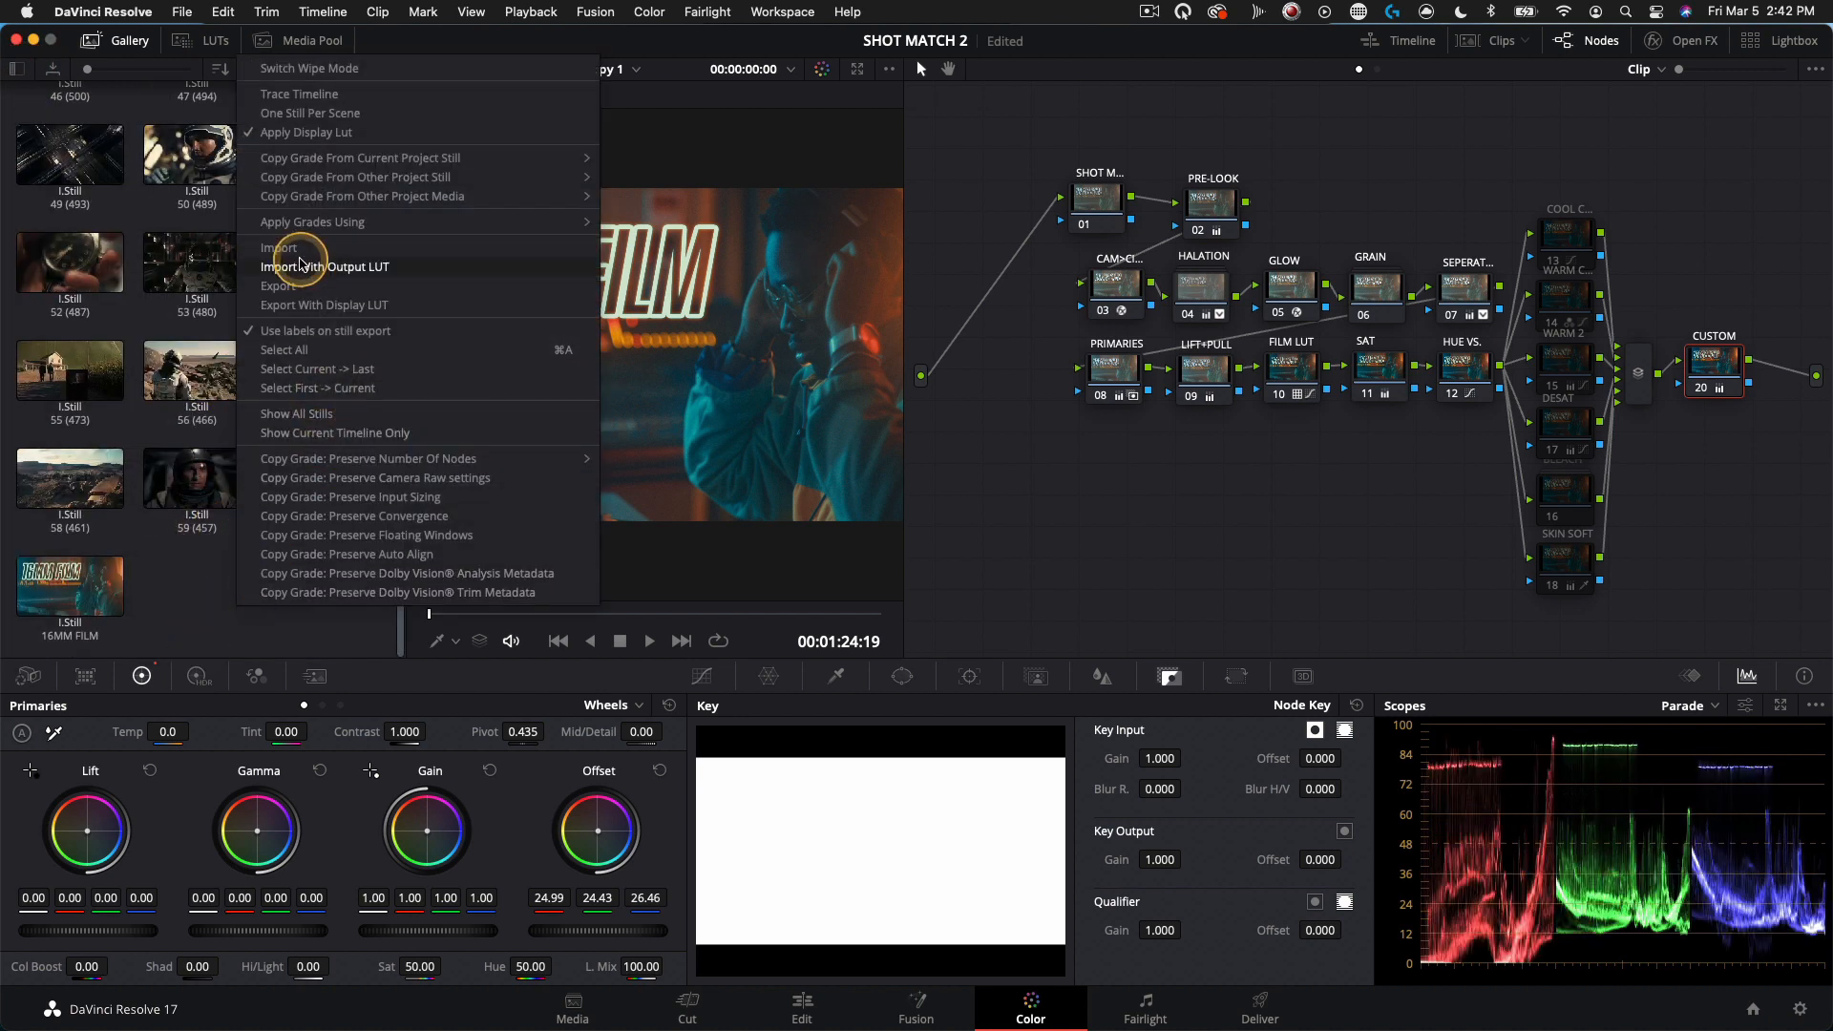
pyautogui.click(295, 255)
pyautogui.click(626, 279)
pyautogui.click(803, 272)
pyautogui.click(974, 292)
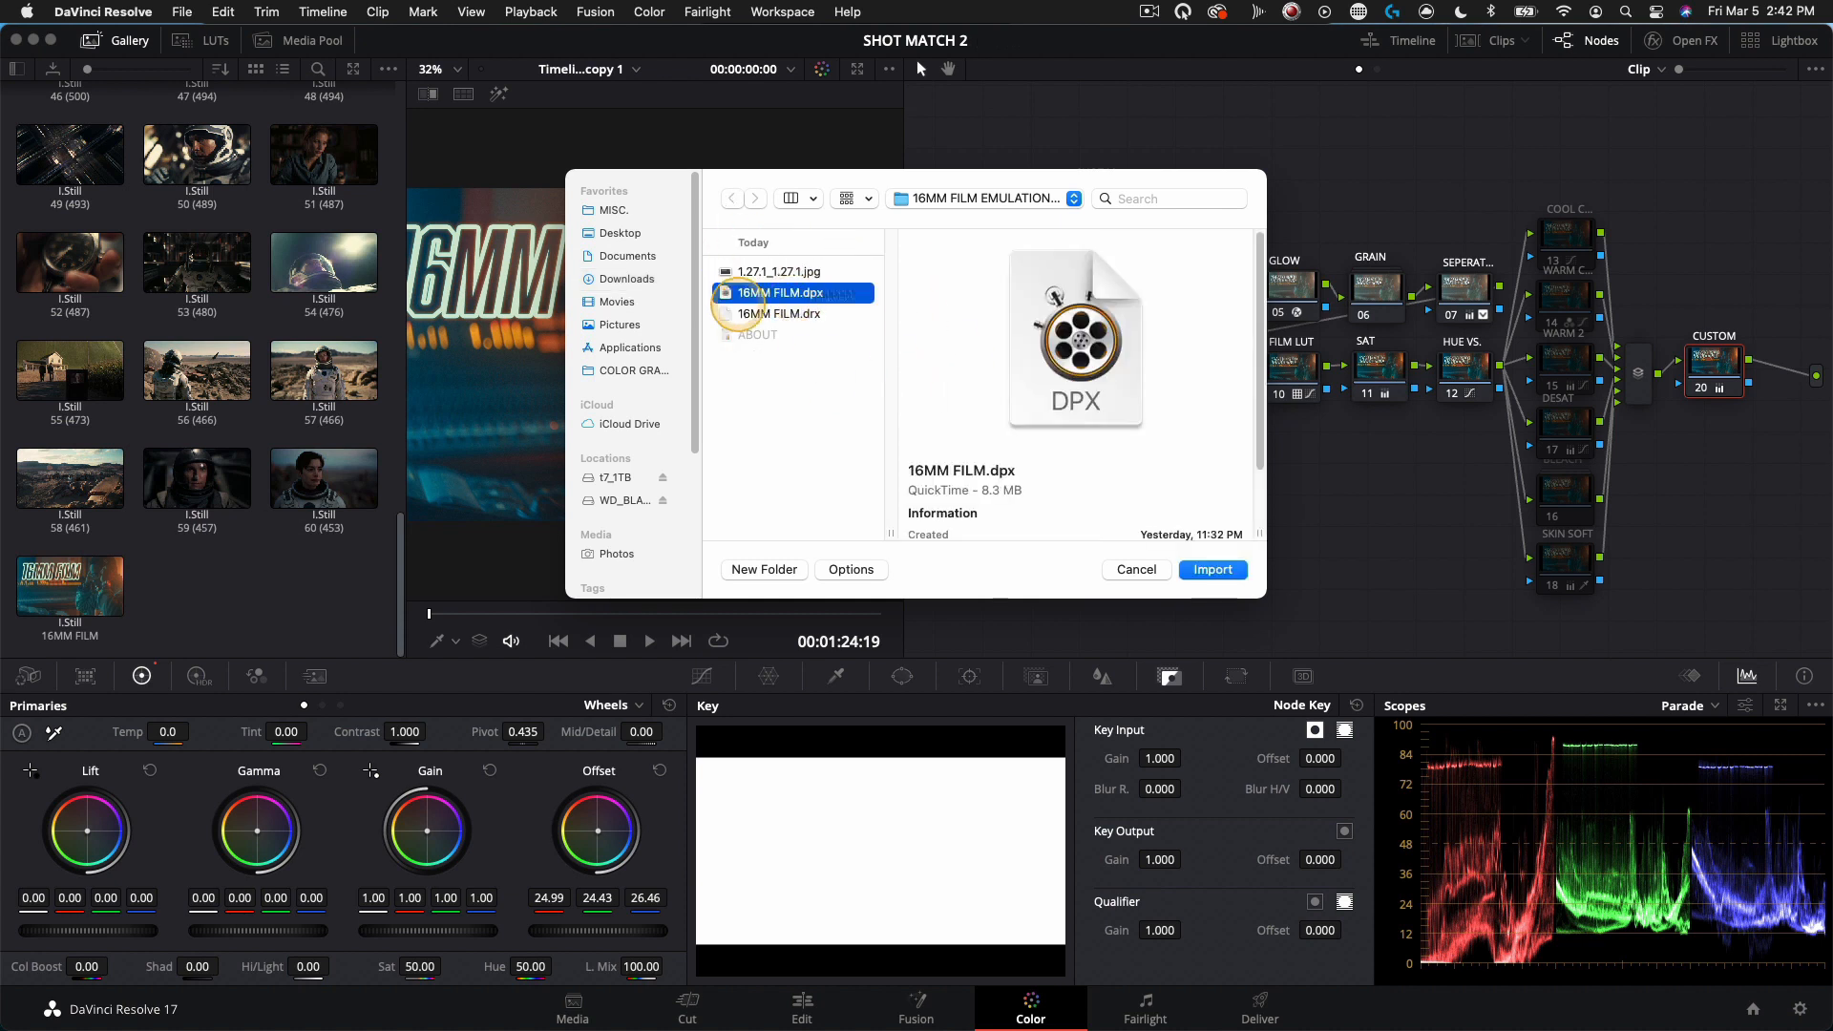
pyautogui.click(1214, 569)
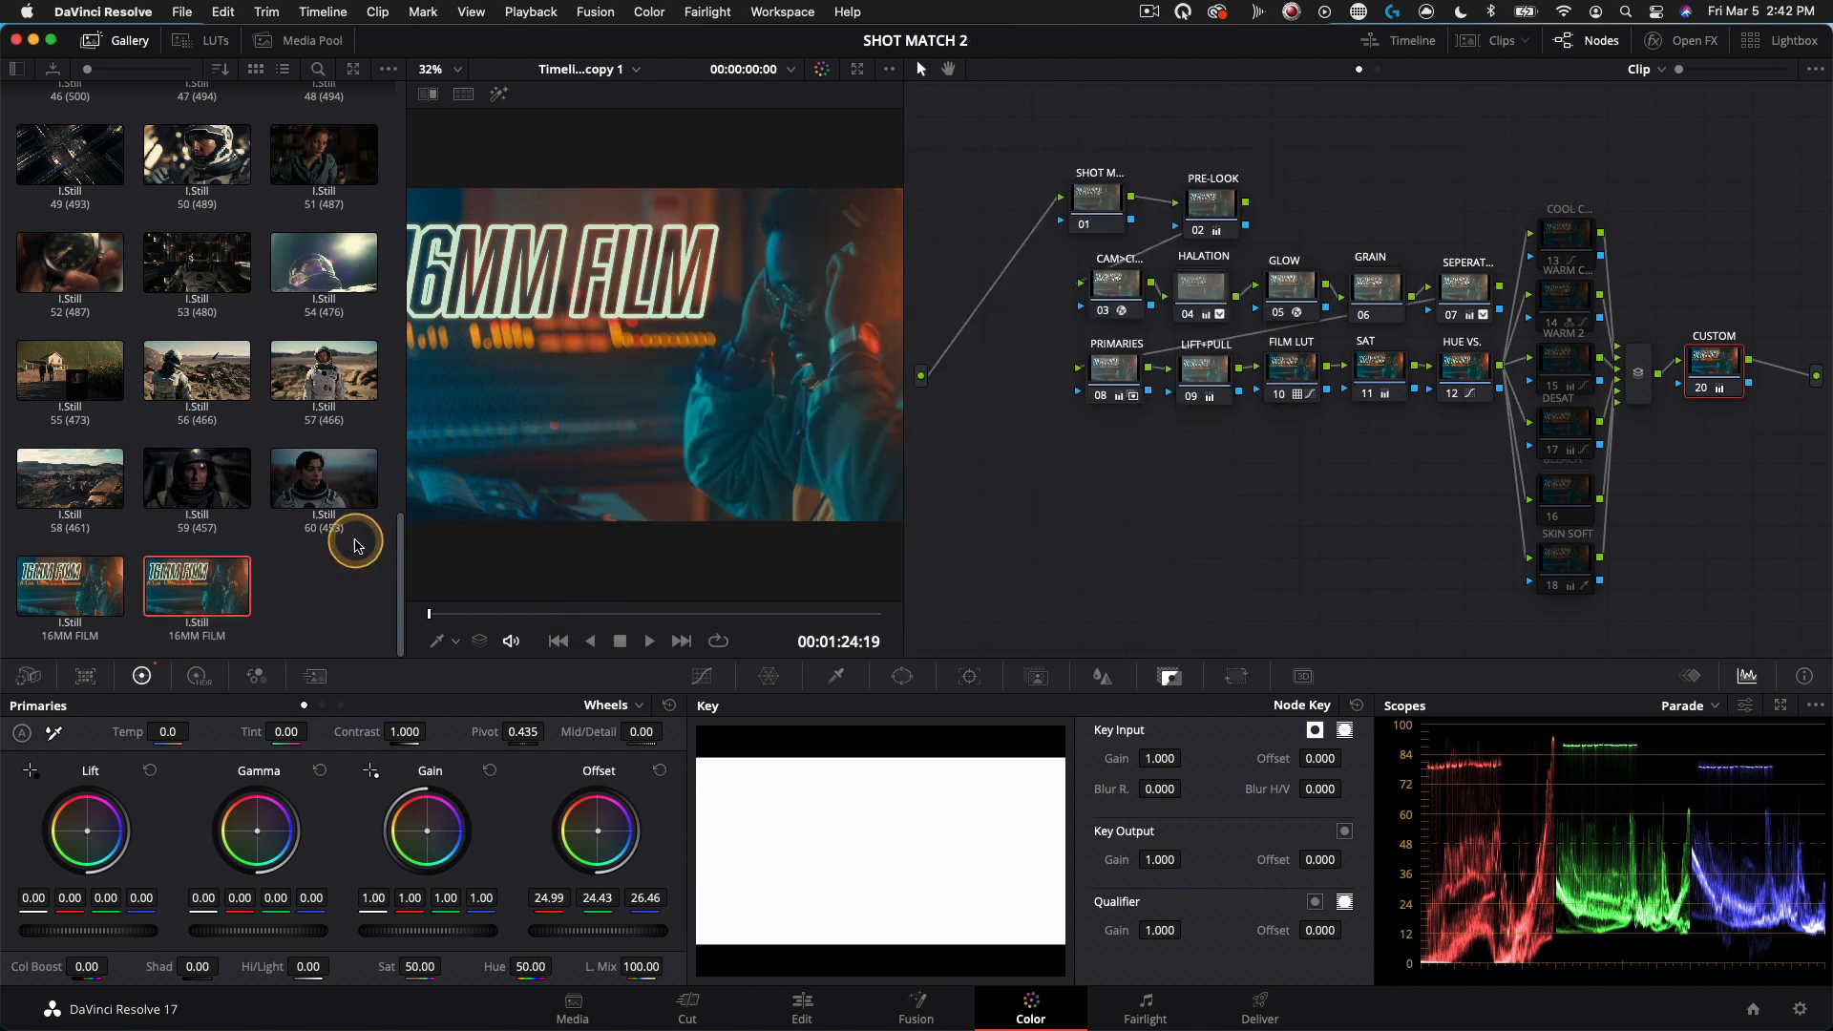
pyautogui.rightClick(200, 580)
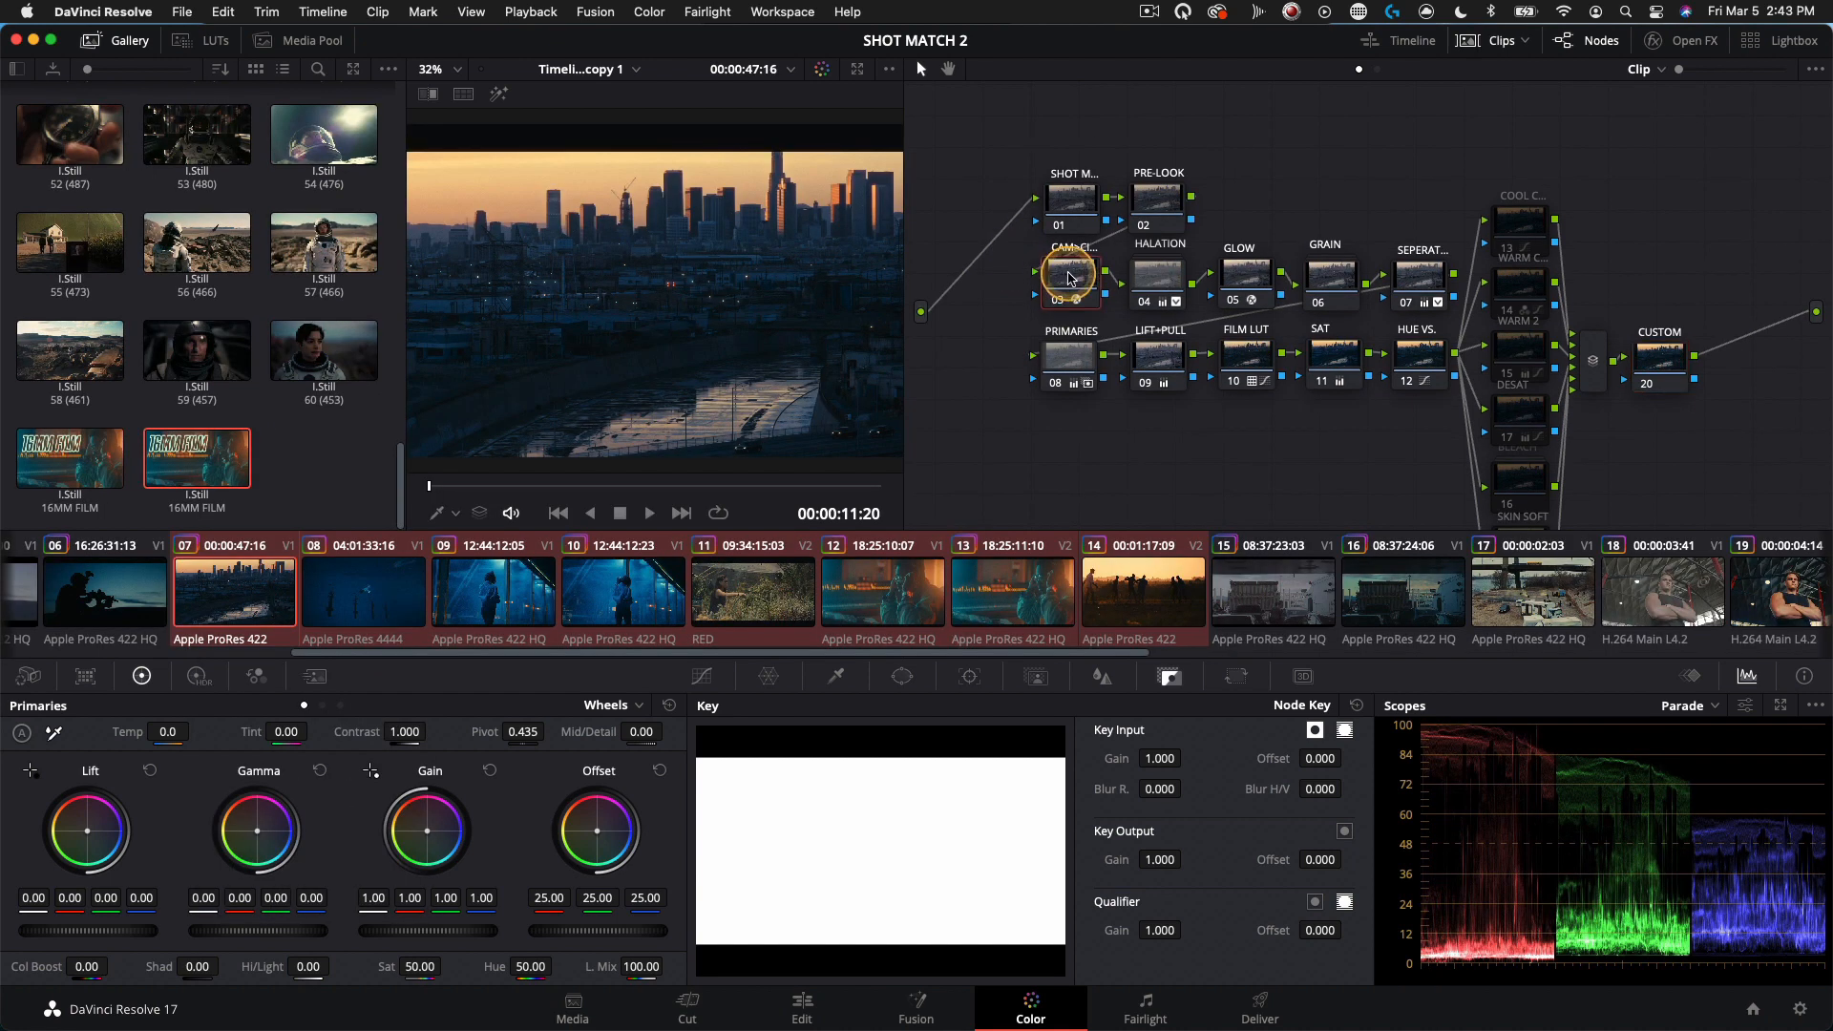
# Step: Save clip 07's camera transform node 03 as a shared node and apply the grade to the selected clips 07 to 14
pyautogui.rightClick(1070, 278)
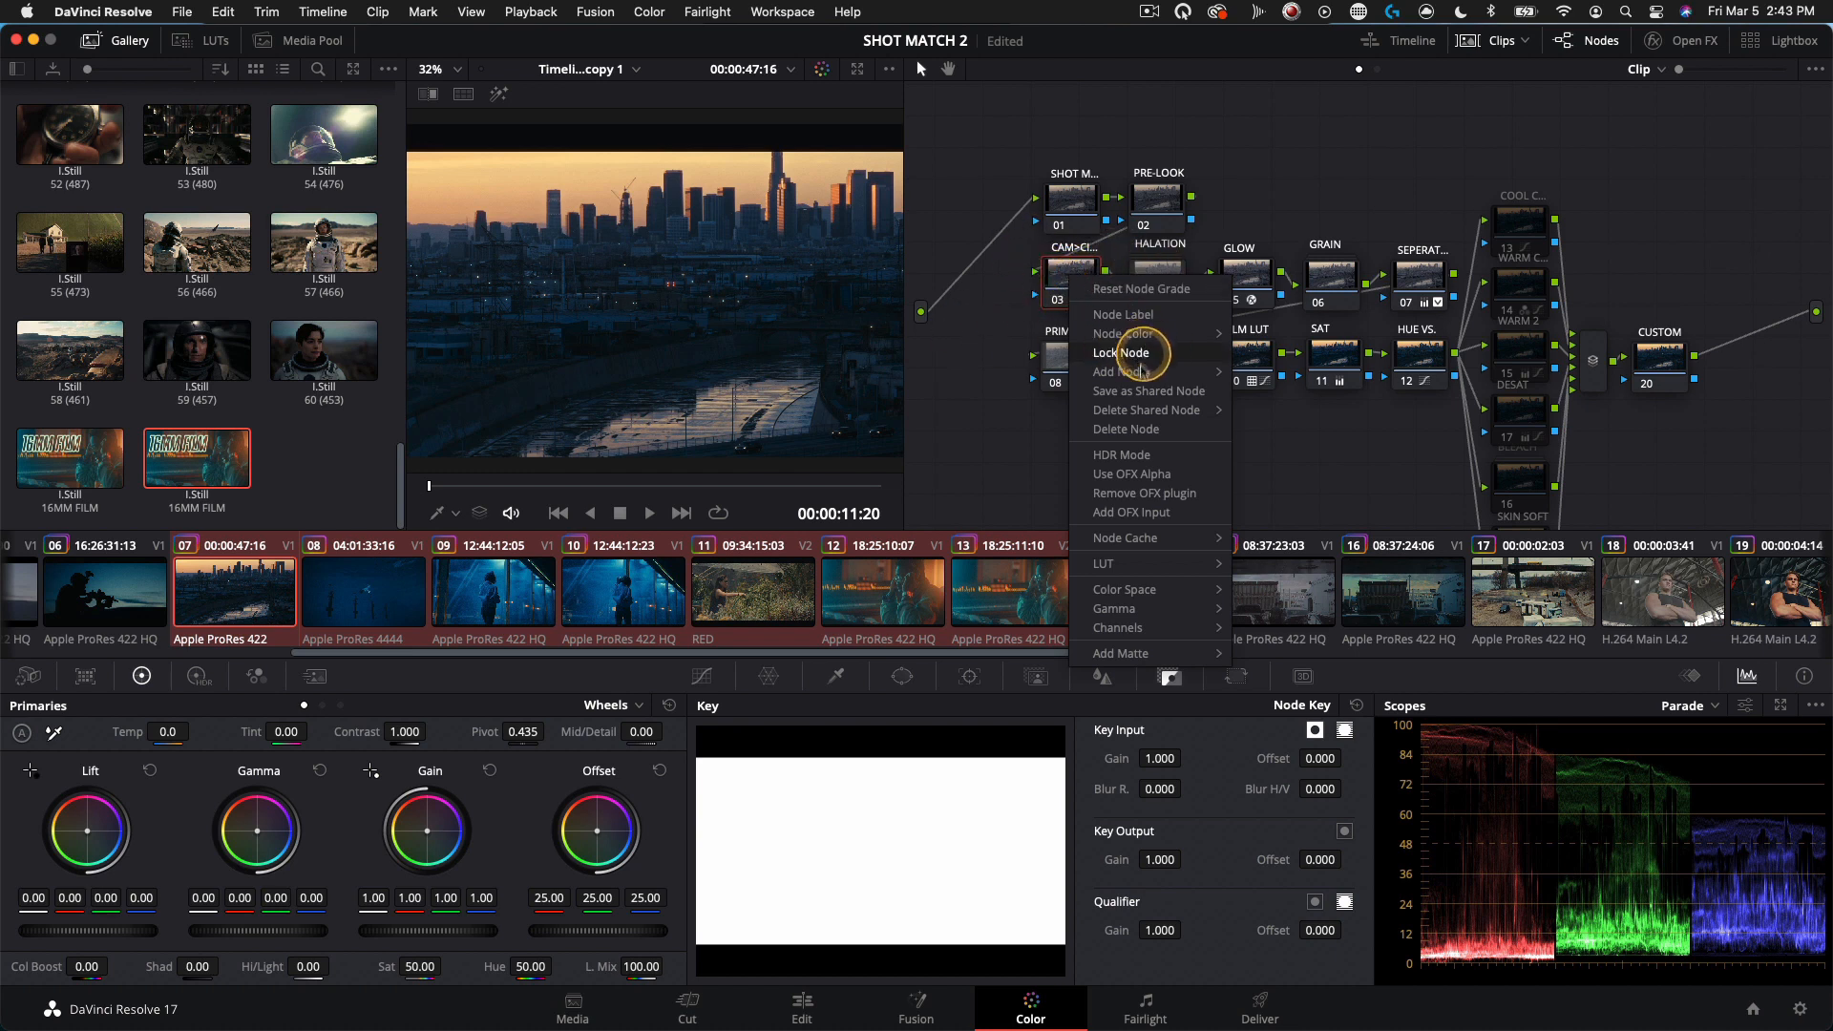
pyautogui.click(1146, 390)
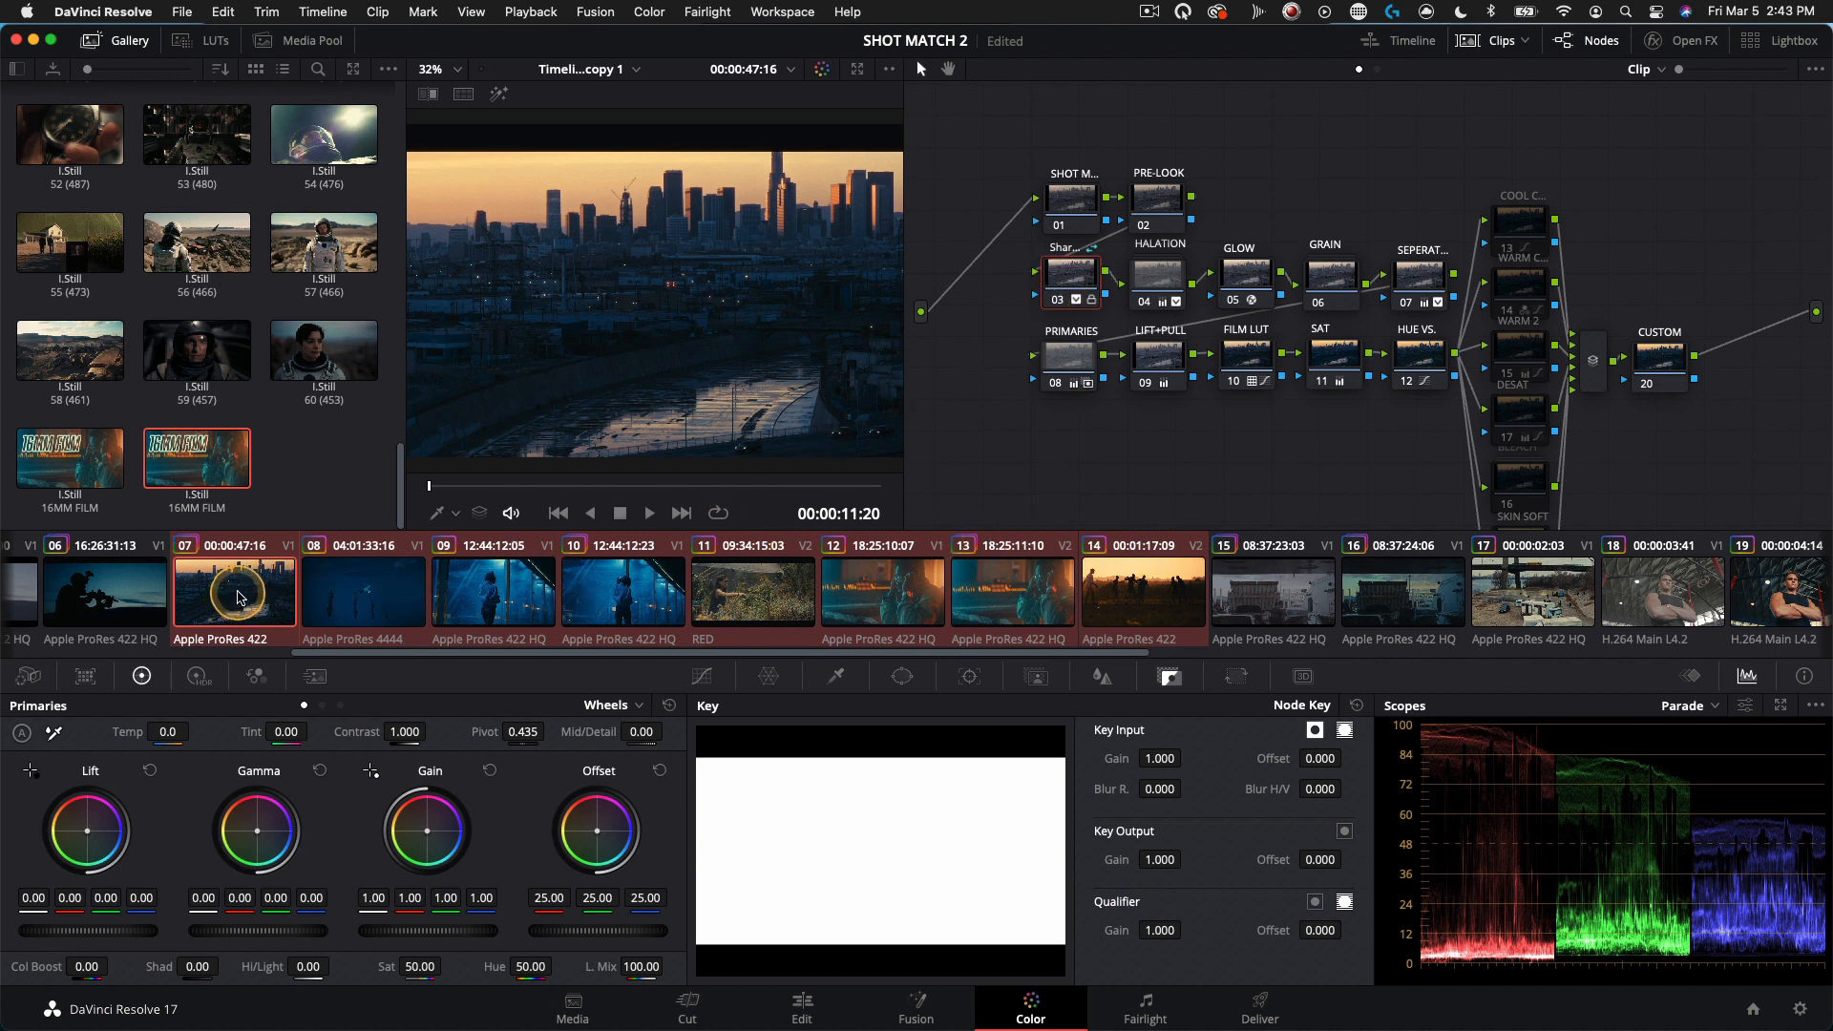
pyautogui.rightClick(268, 601)
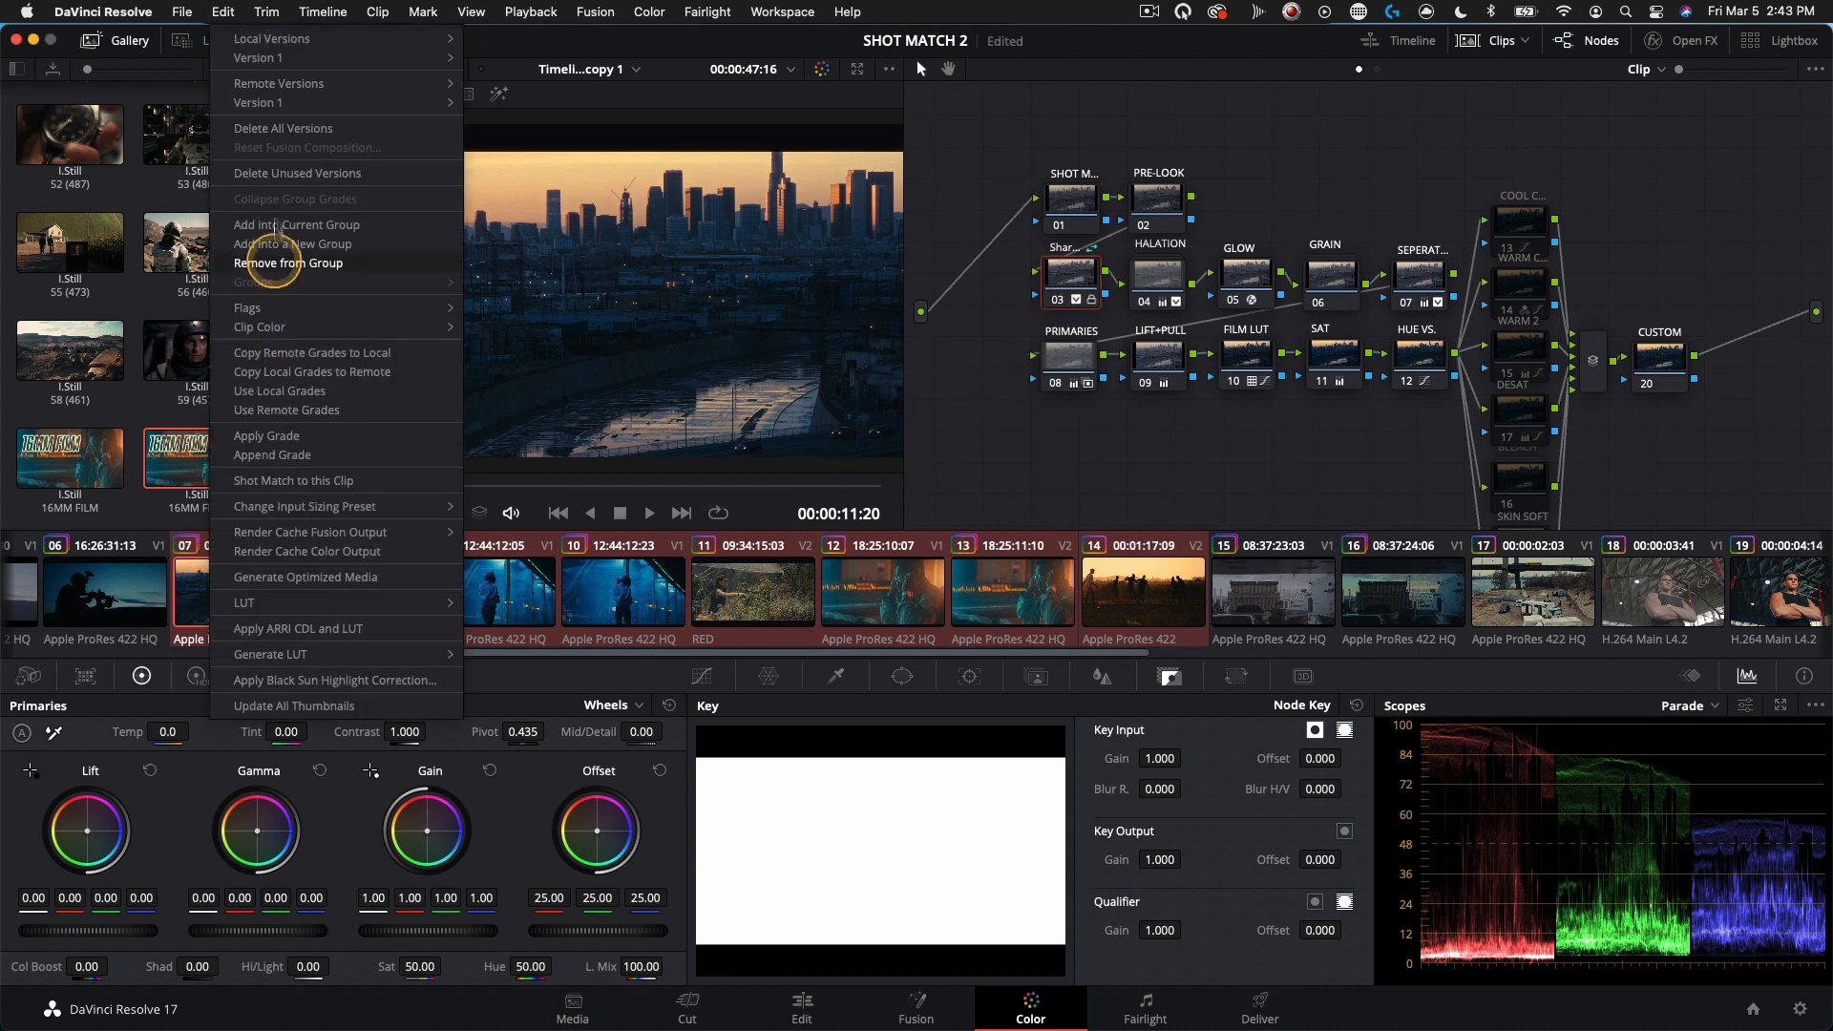
pyautogui.click(291, 410)
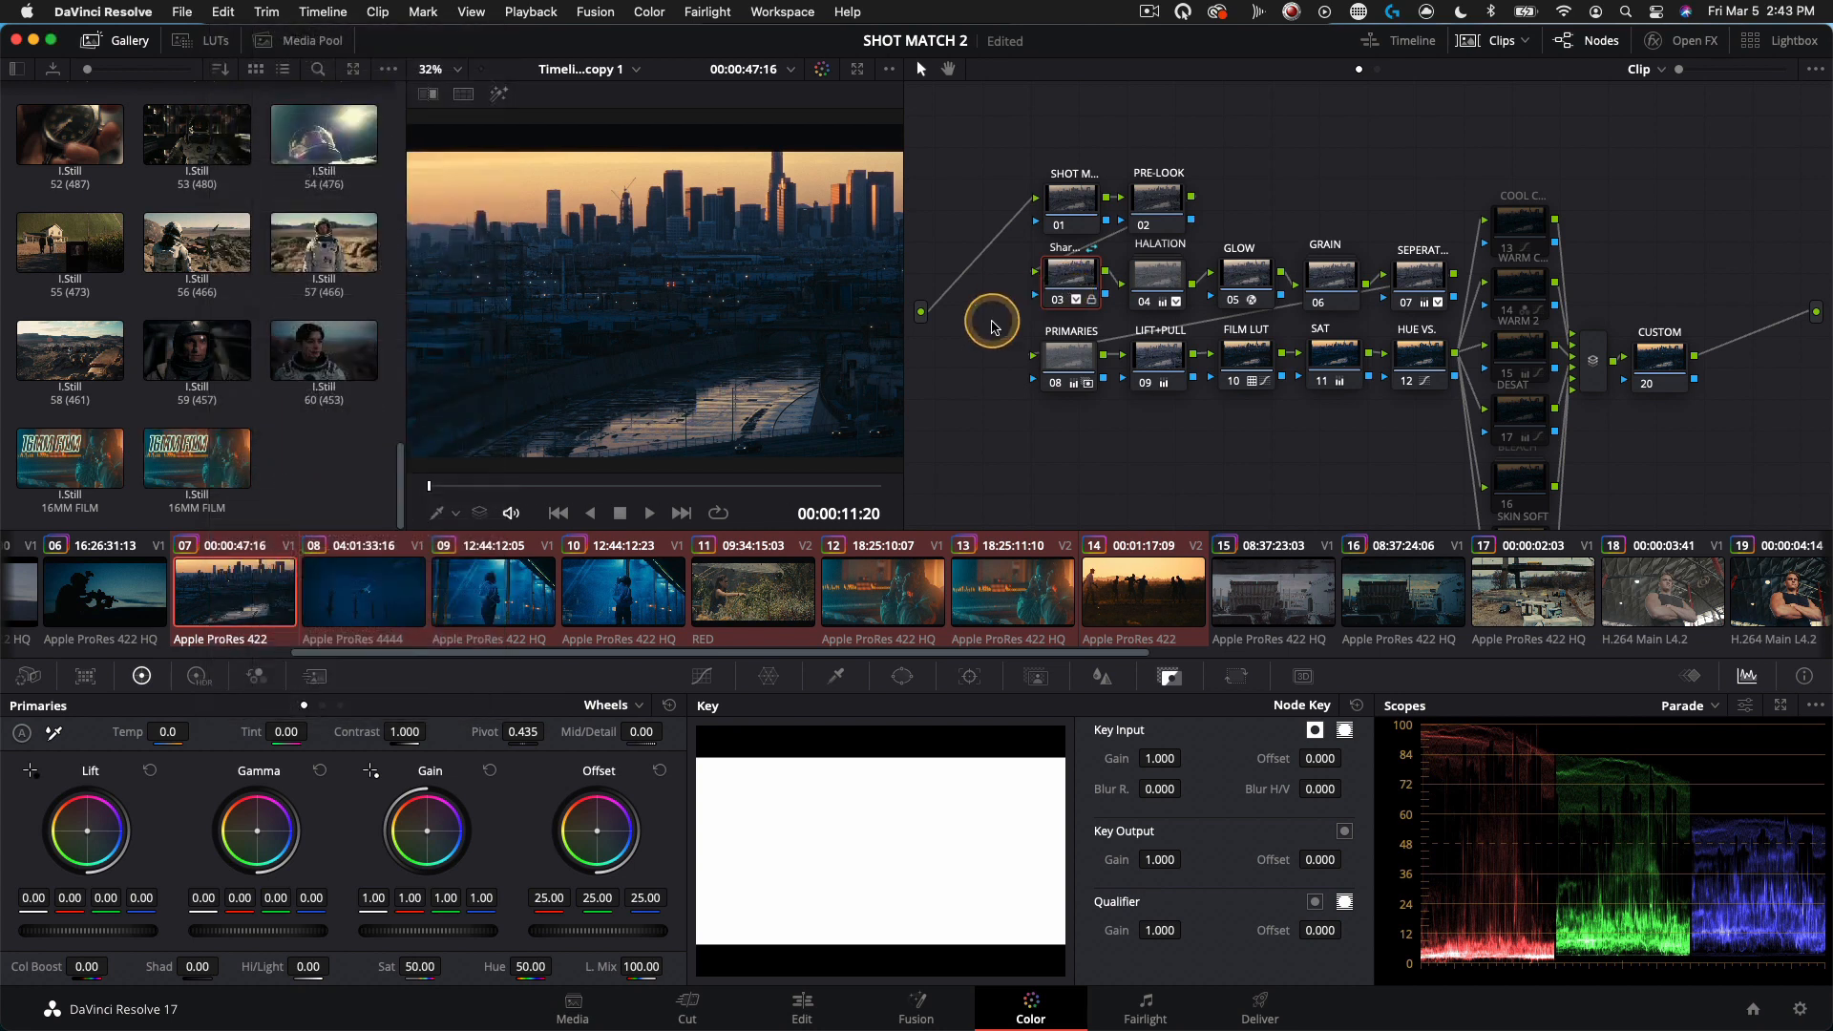
# Step: Check the shared camera transform node on clips 13, 14 and 11
pyautogui.click(1031, 597)
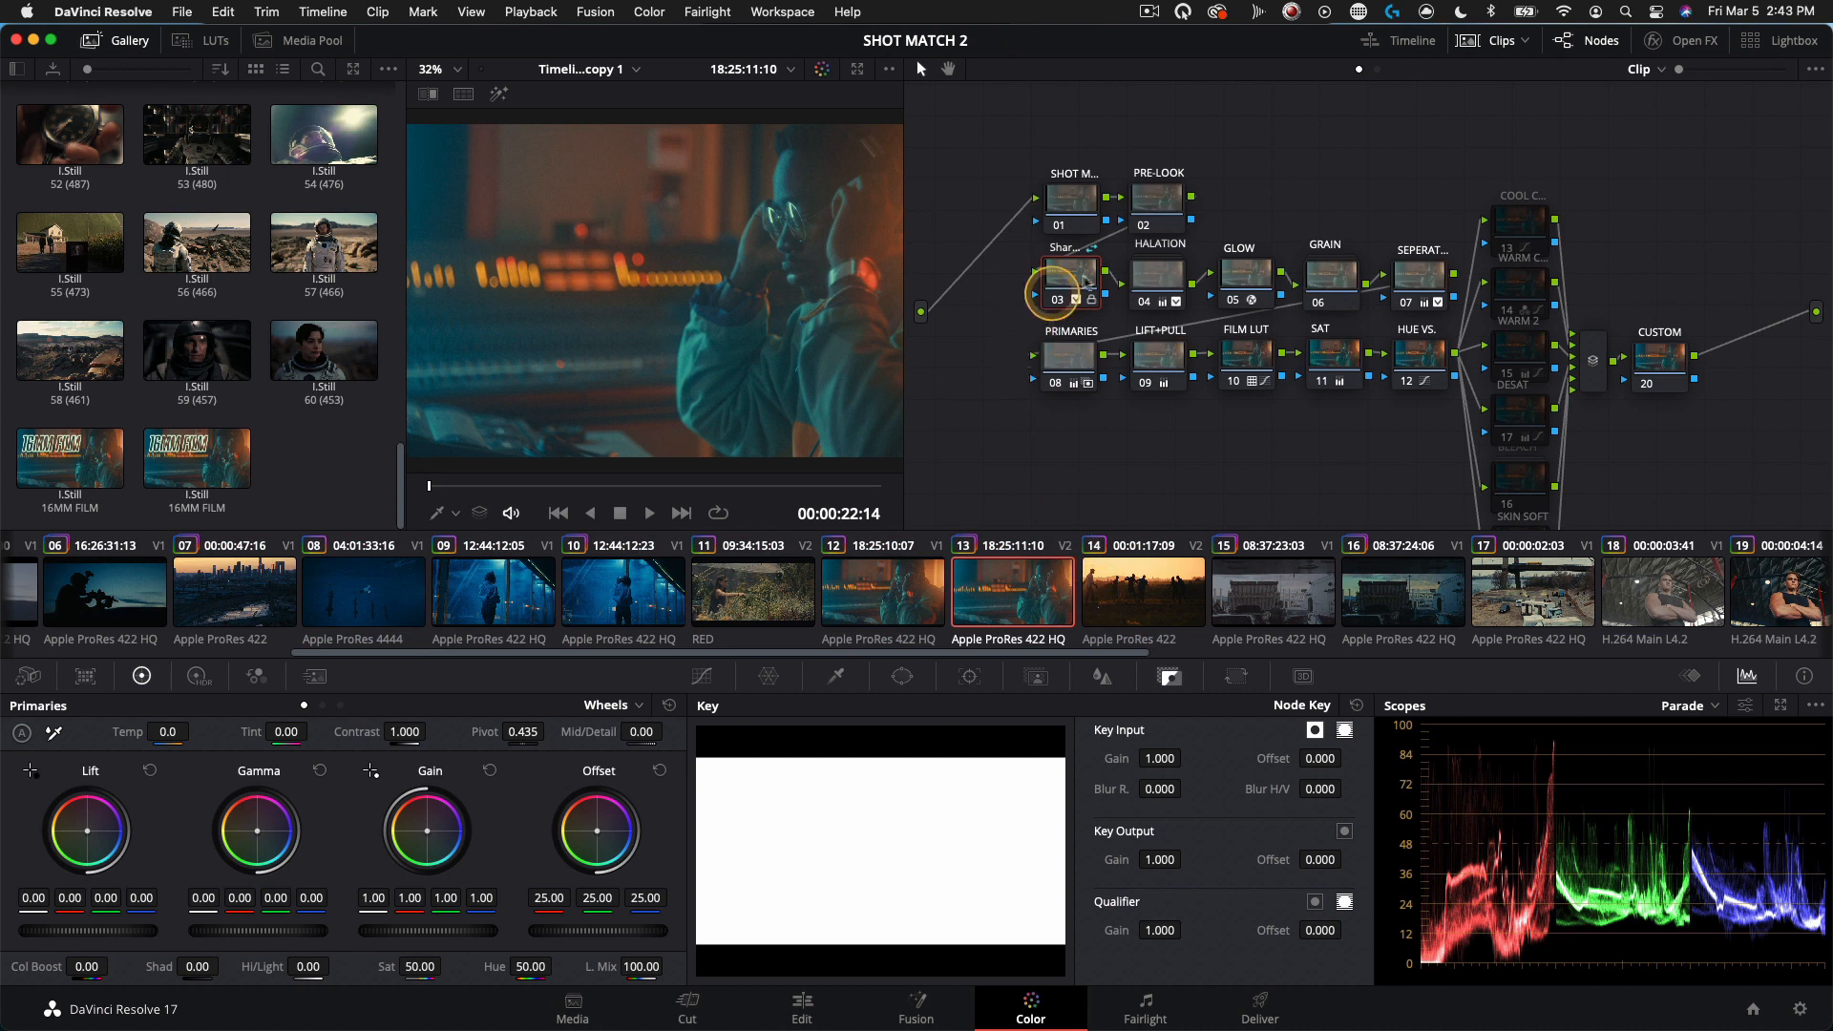
pyautogui.click(1137, 584)
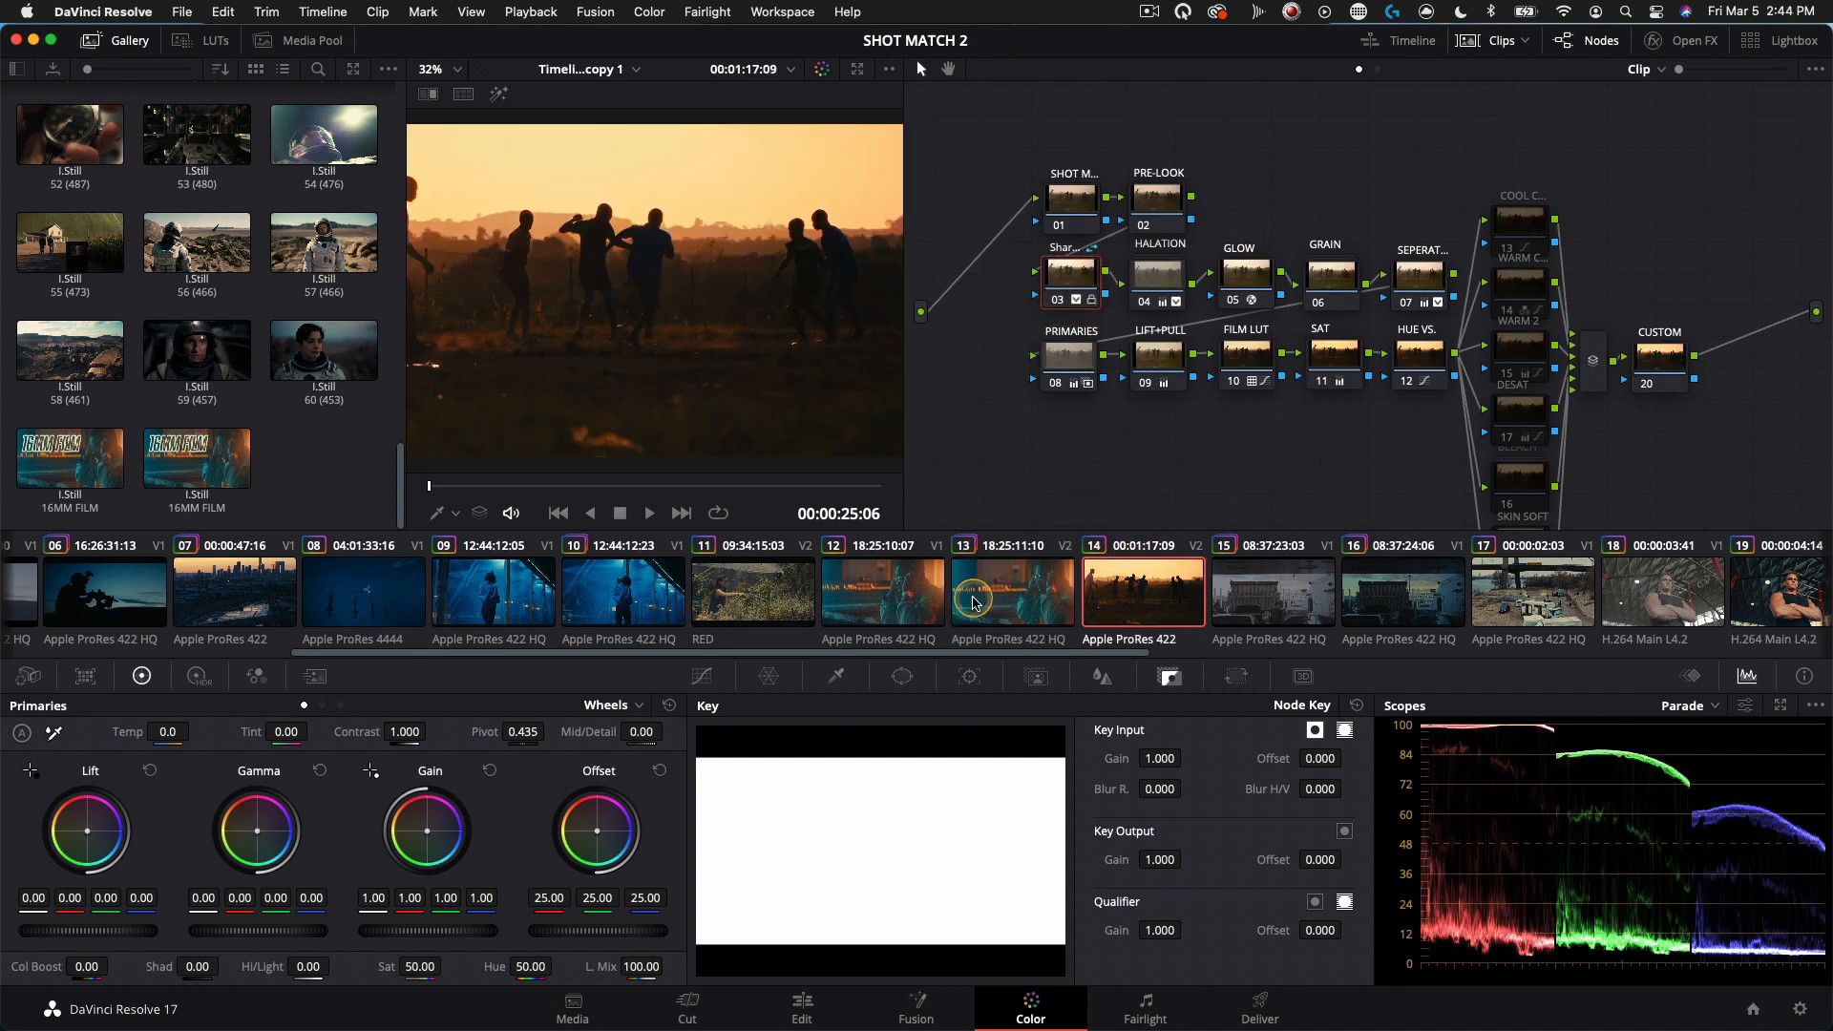
pyautogui.click(974, 600)
pyautogui.click(730, 582)
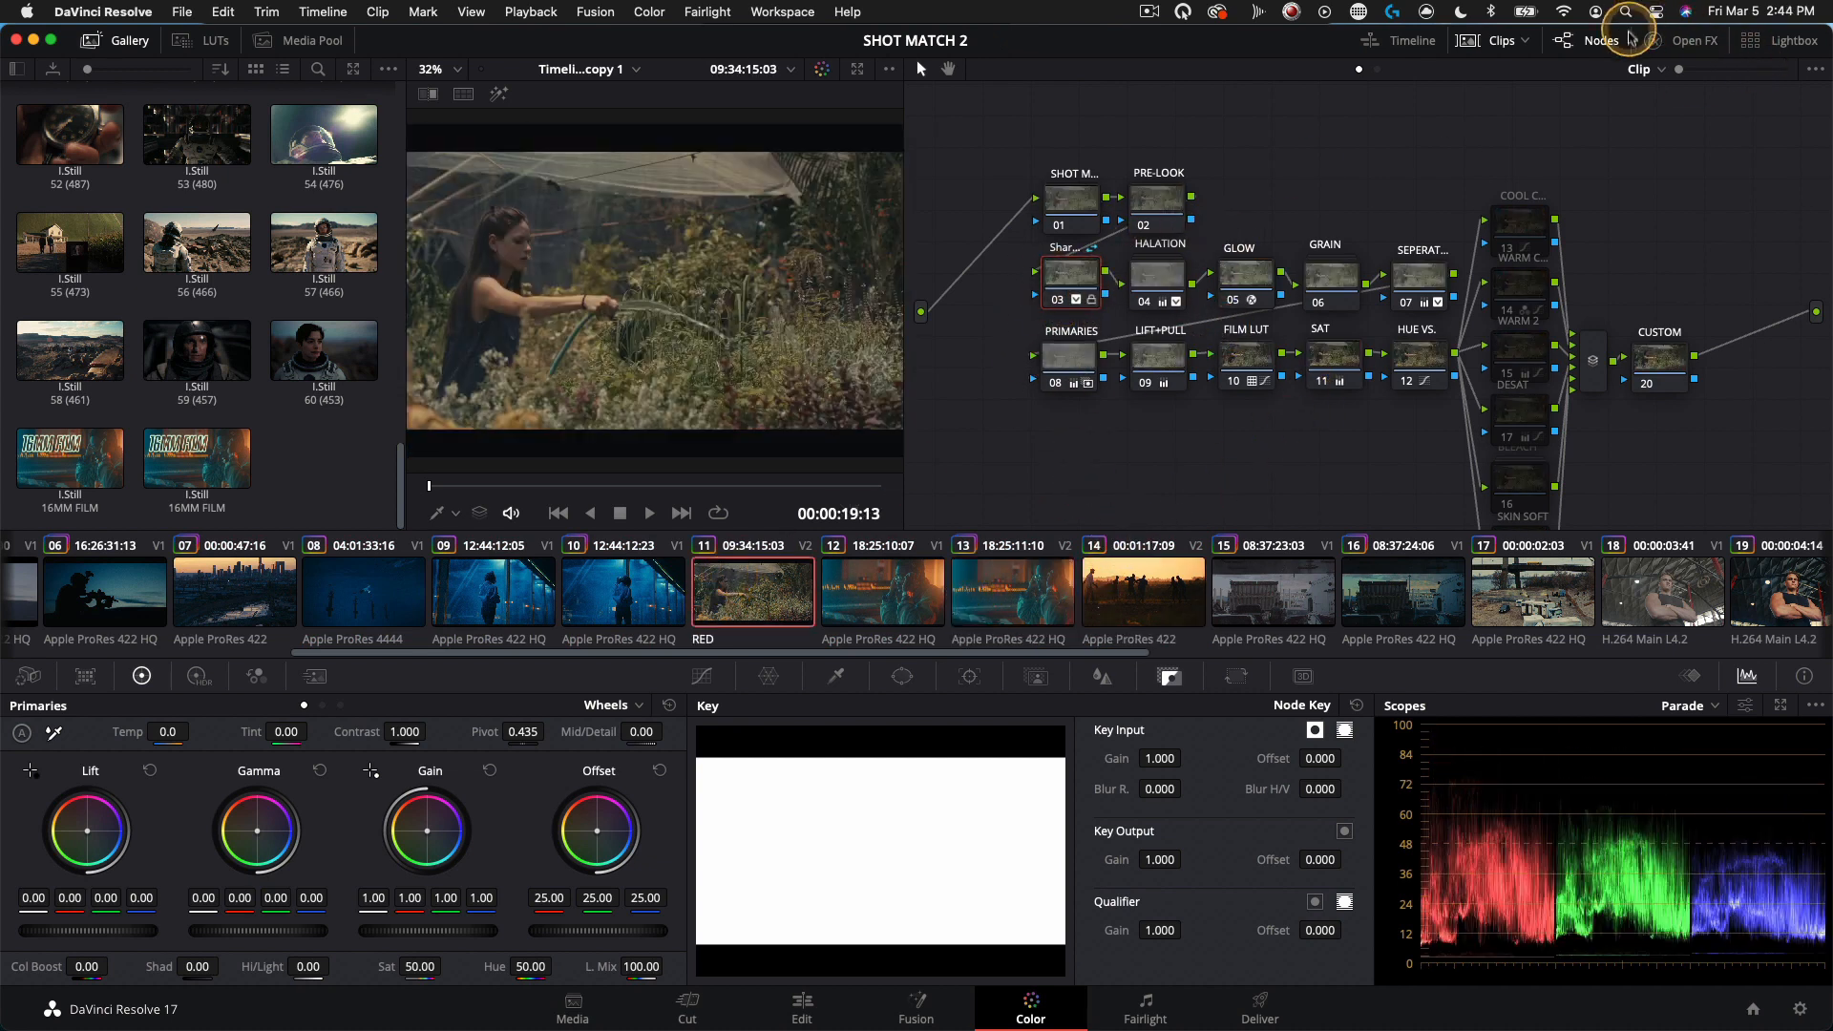
# Step: Unlock the shared node on clip 11 and set its Color Space Transform input gamma to Blackmagic Design Pocket 4K Film Gen 4
pyautogui.click(1661, 46)
pyautogui.click(1636, 182)
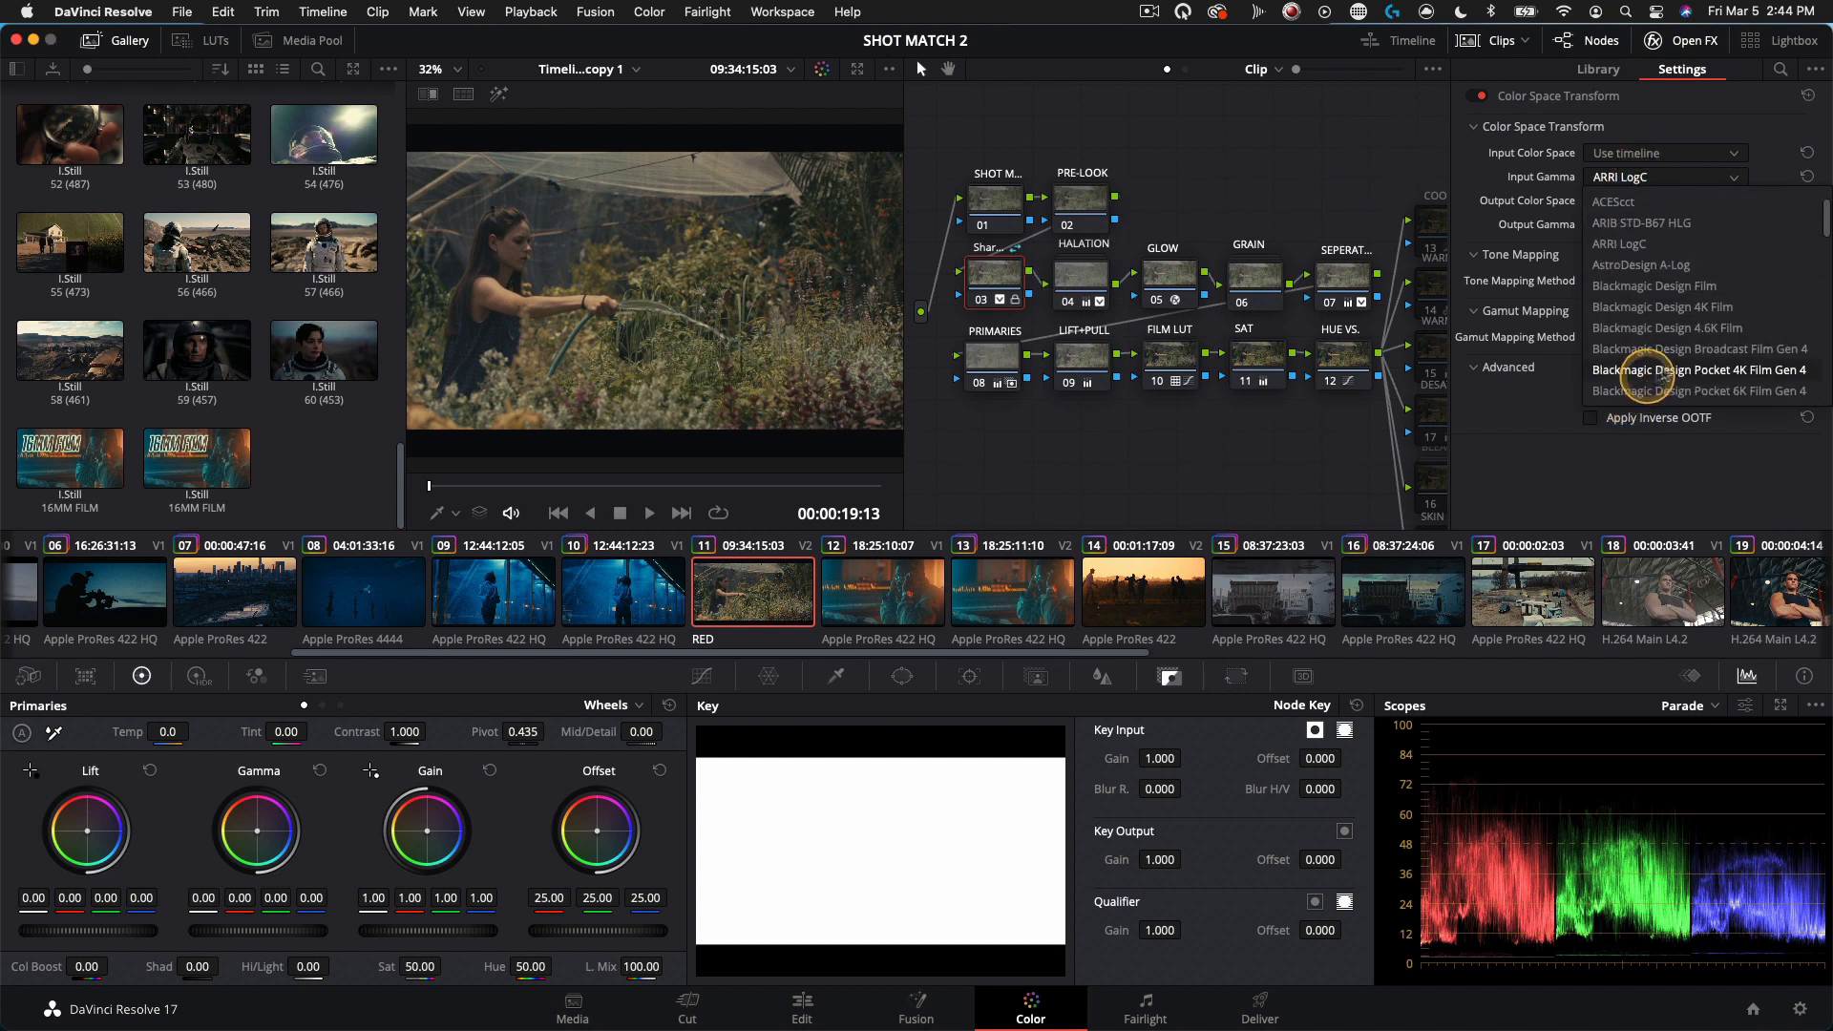
pyautogui.rightClick(1064, 280)
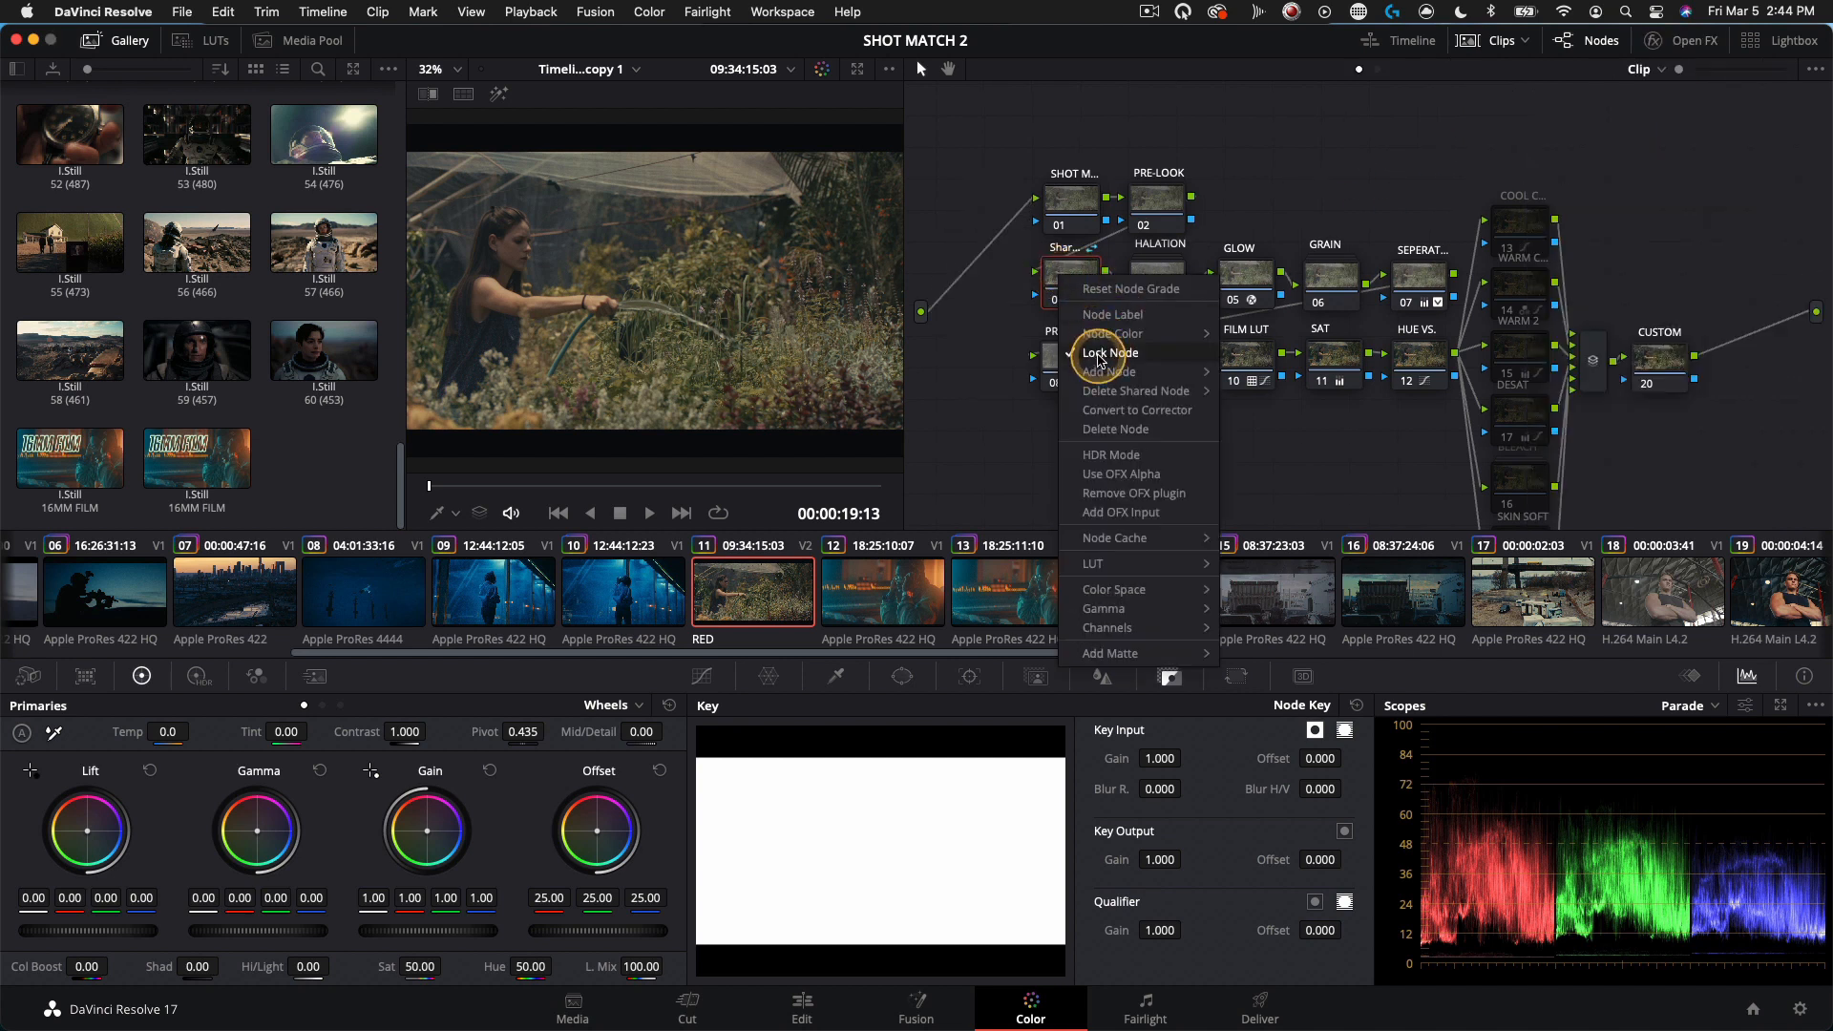
pyautogui.click(1100, 355)
pyautogui.click(1682, 48)
pyautogui.click(1707, 178)
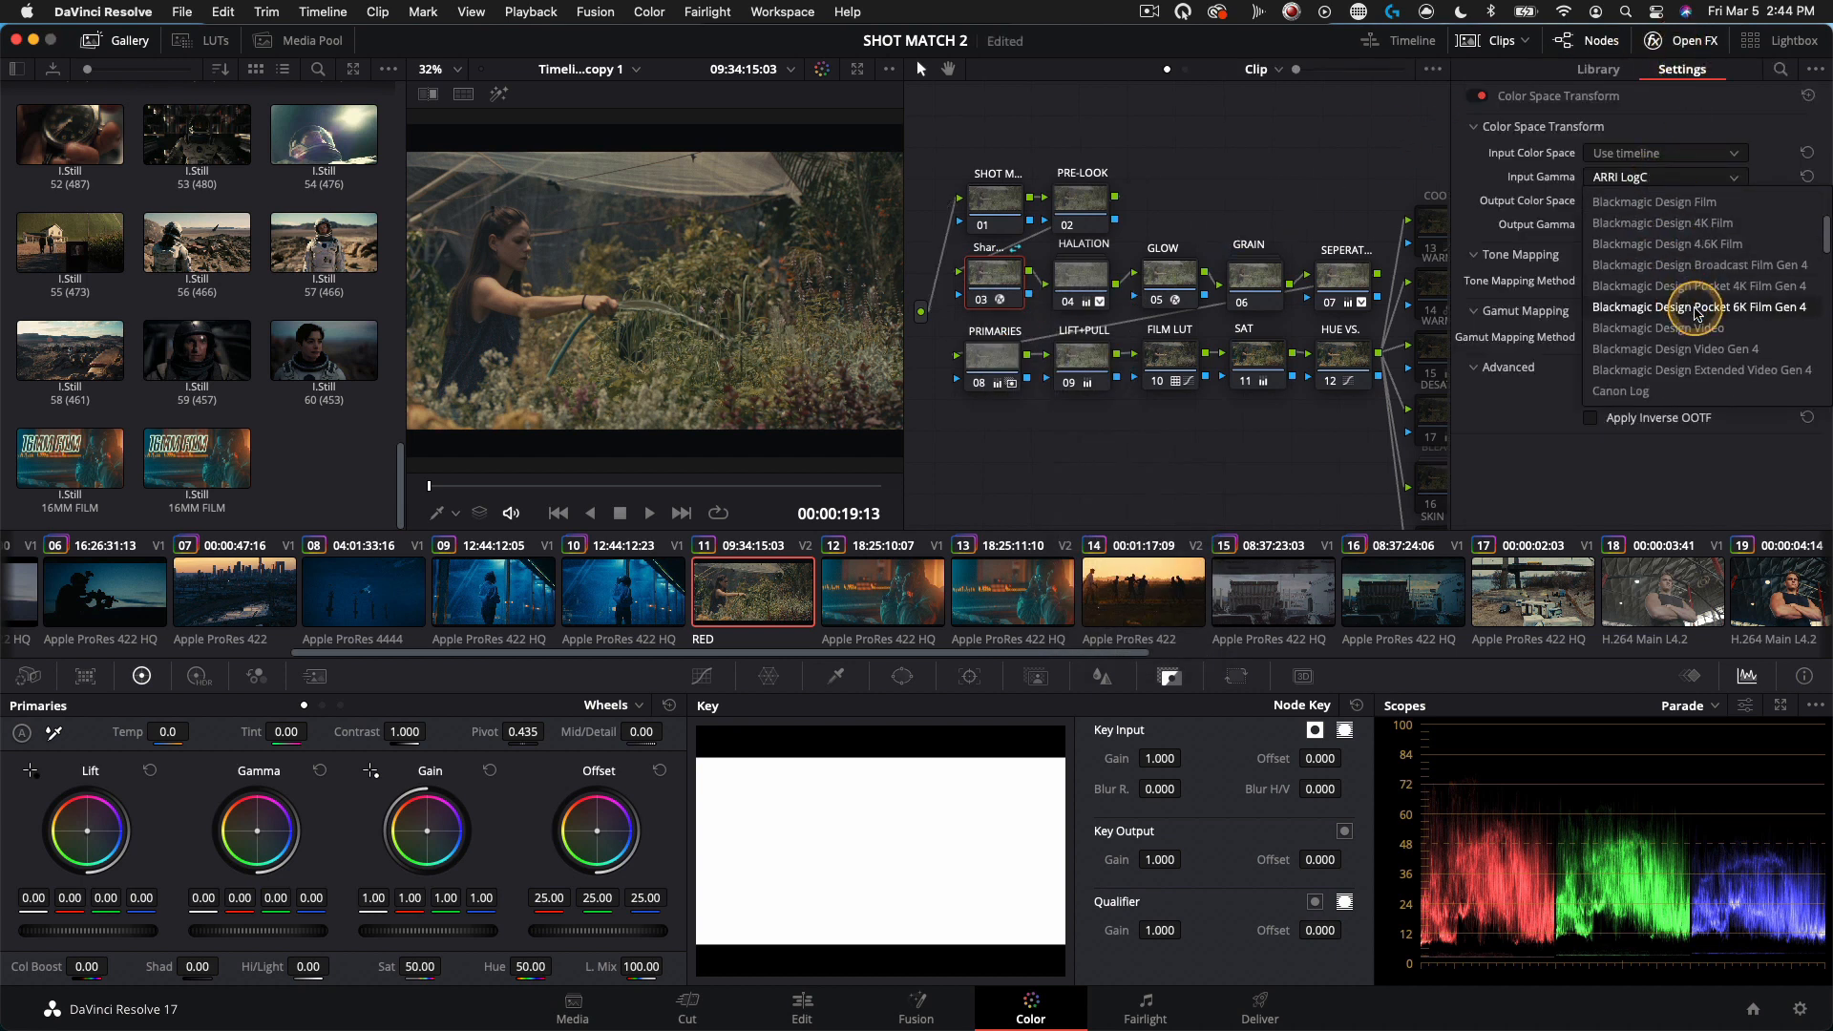
pyautogui.click(1683, 289)
pyautogui.click(1666, 45)
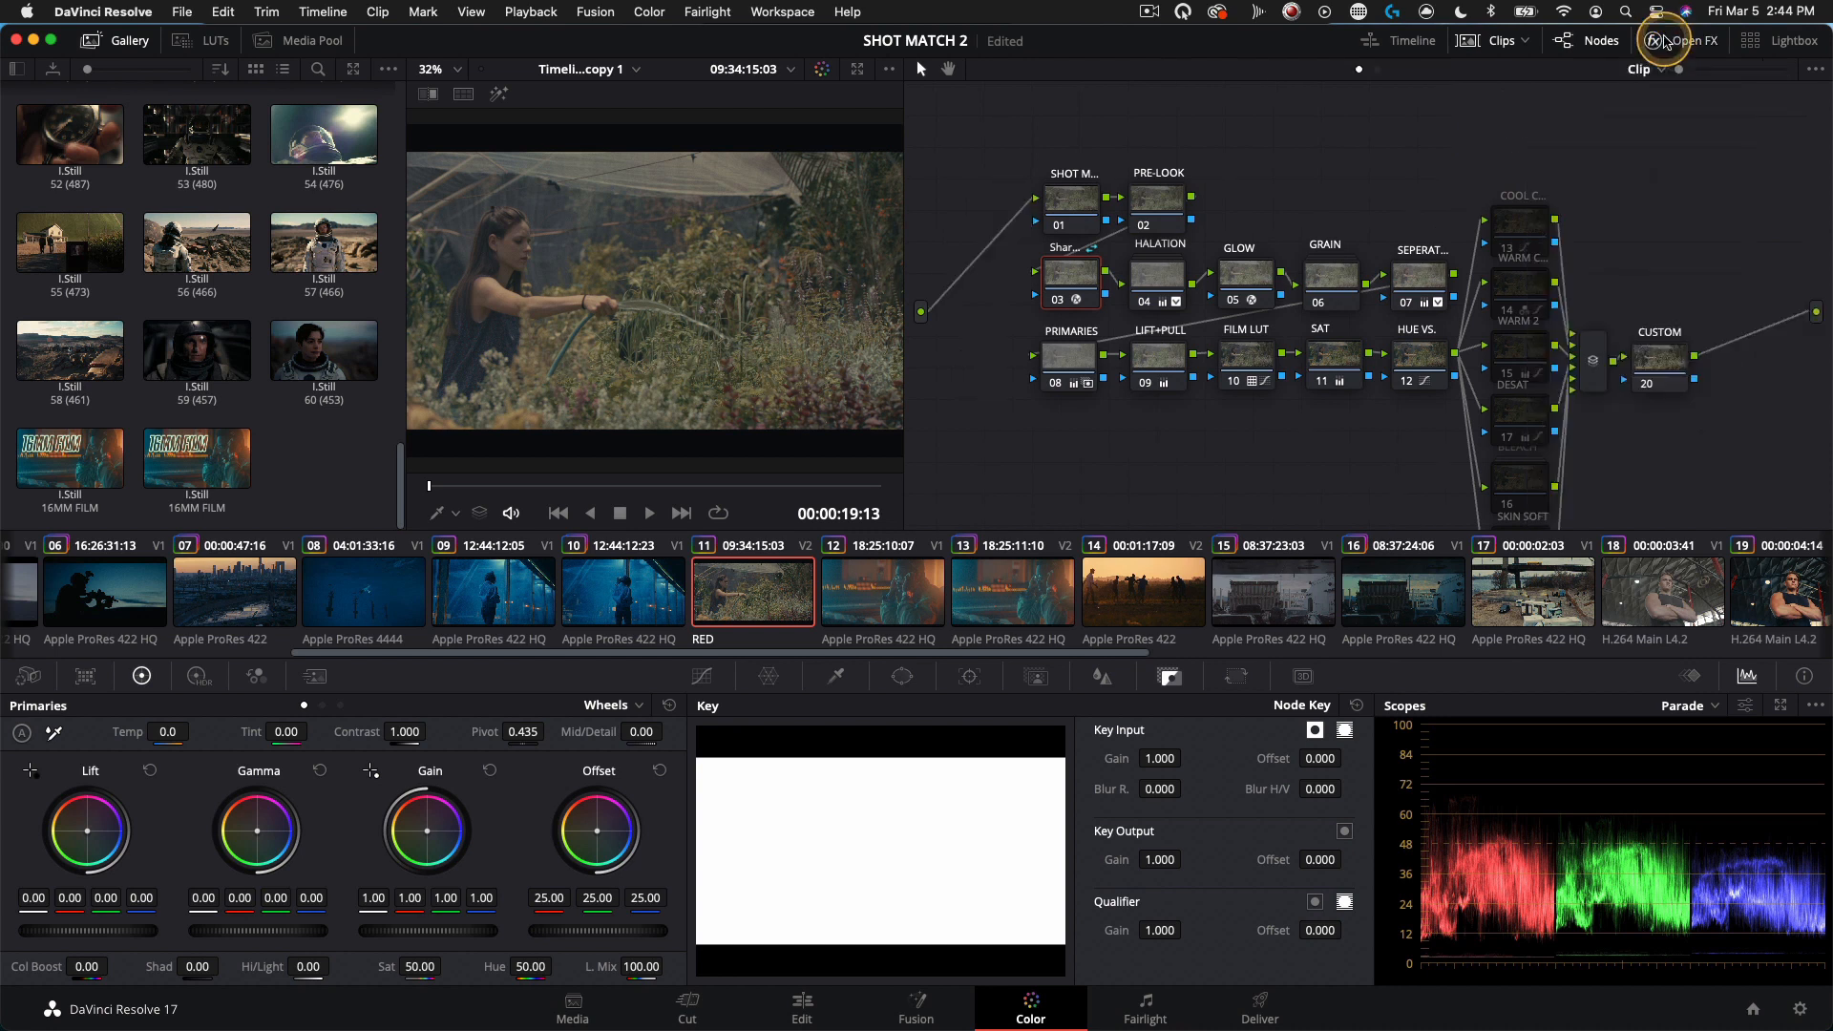
# Step: Check the shared transform on other clips and reopen its input gamma options on clip 14
pyautogui.click(602, 613)
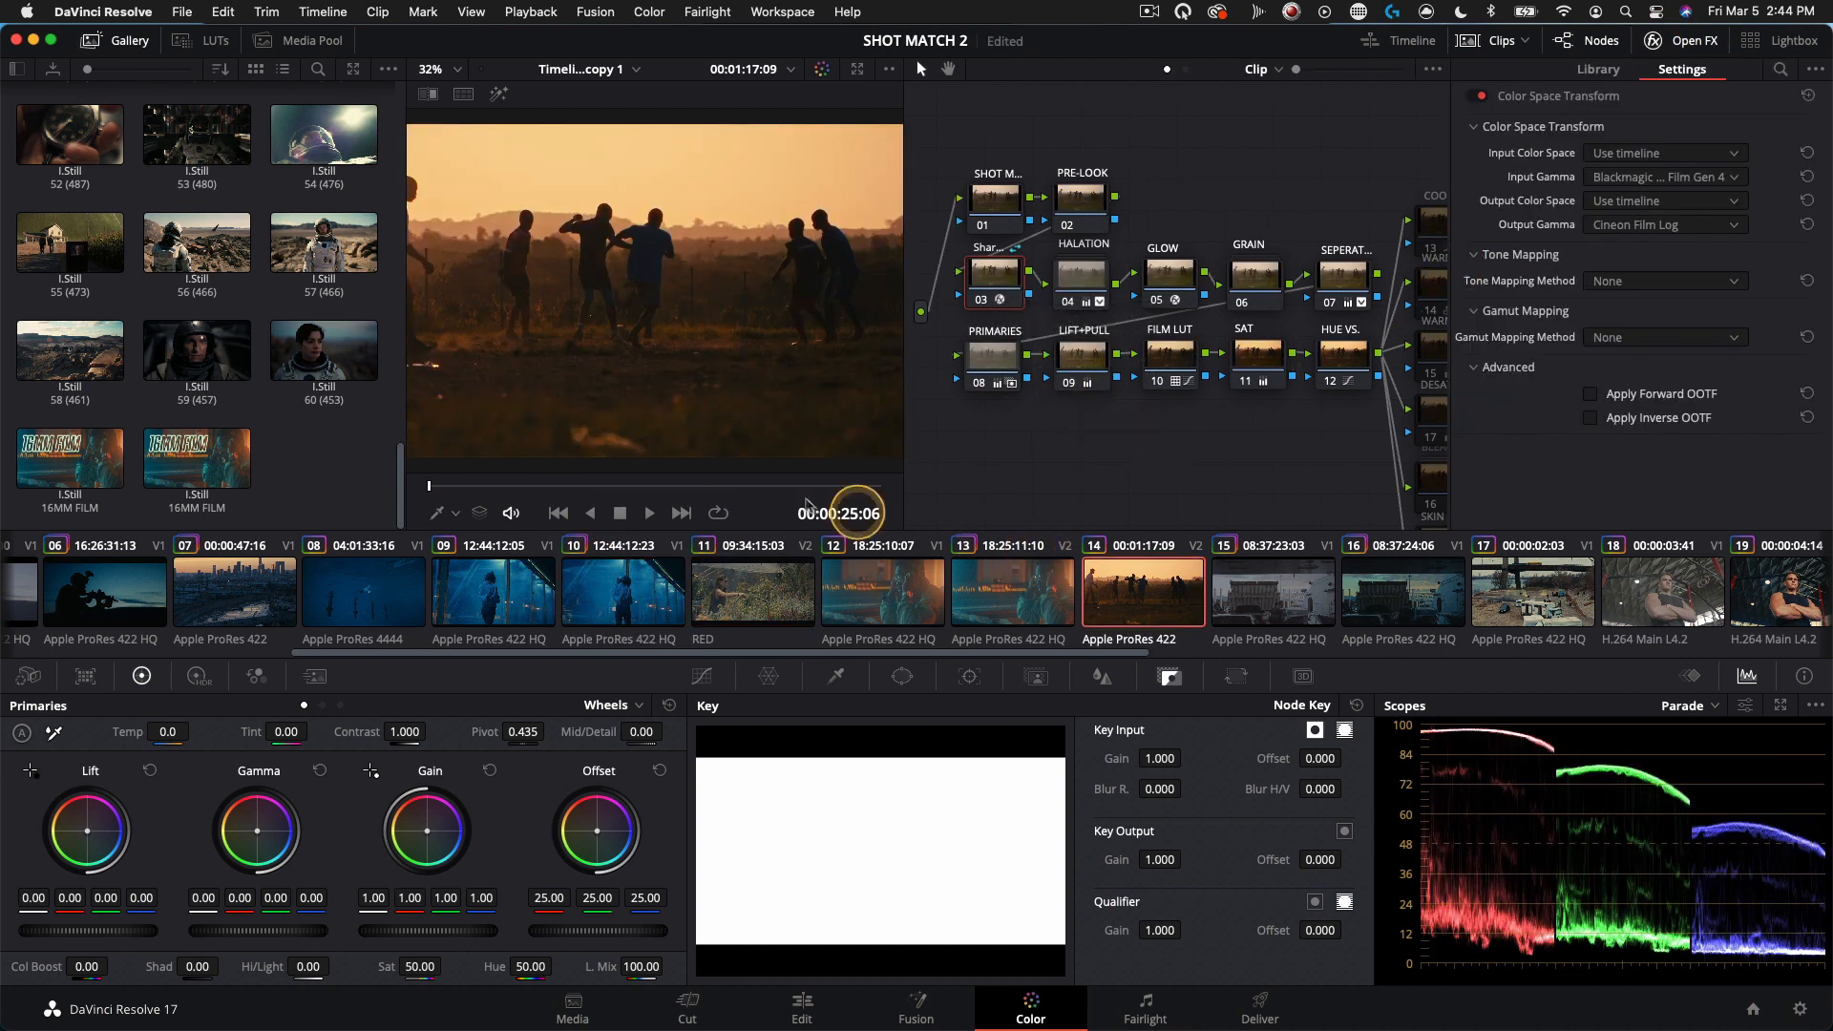
pyautogui.moveTo(986, 287); pyautogui.dragTo(982, 284)
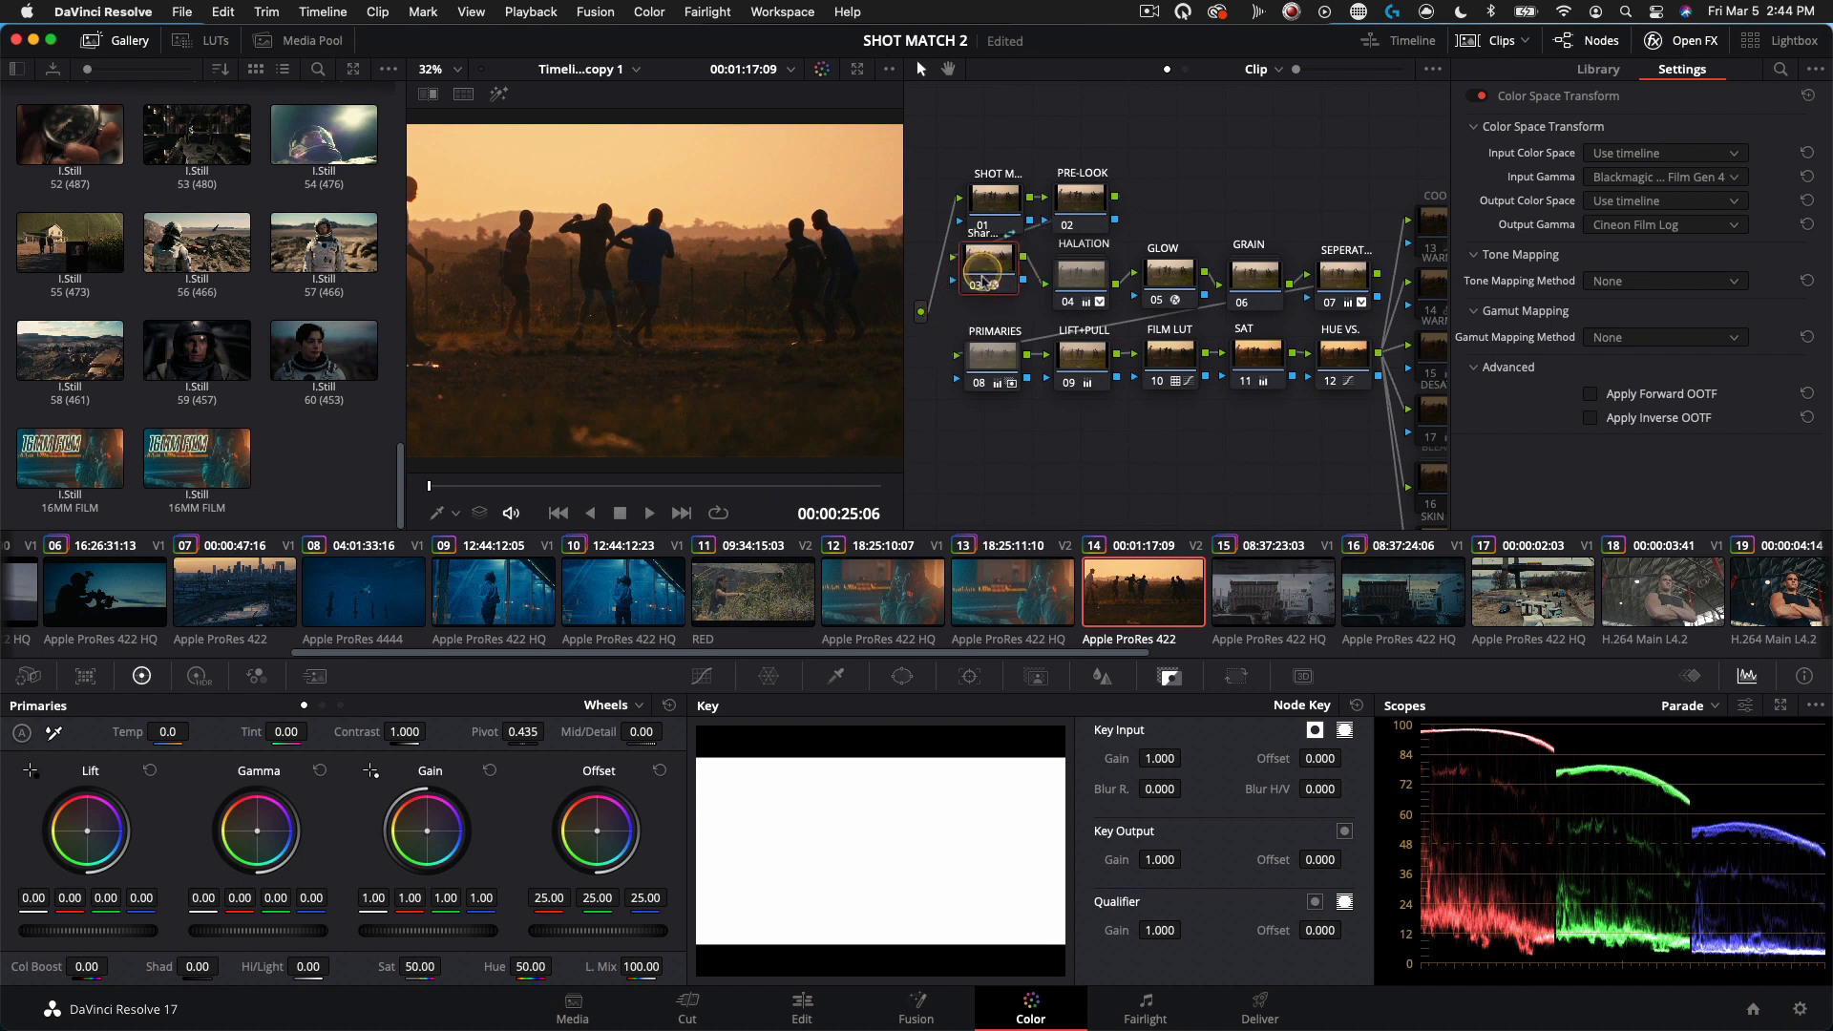
pyautogui.click(1663, 174)
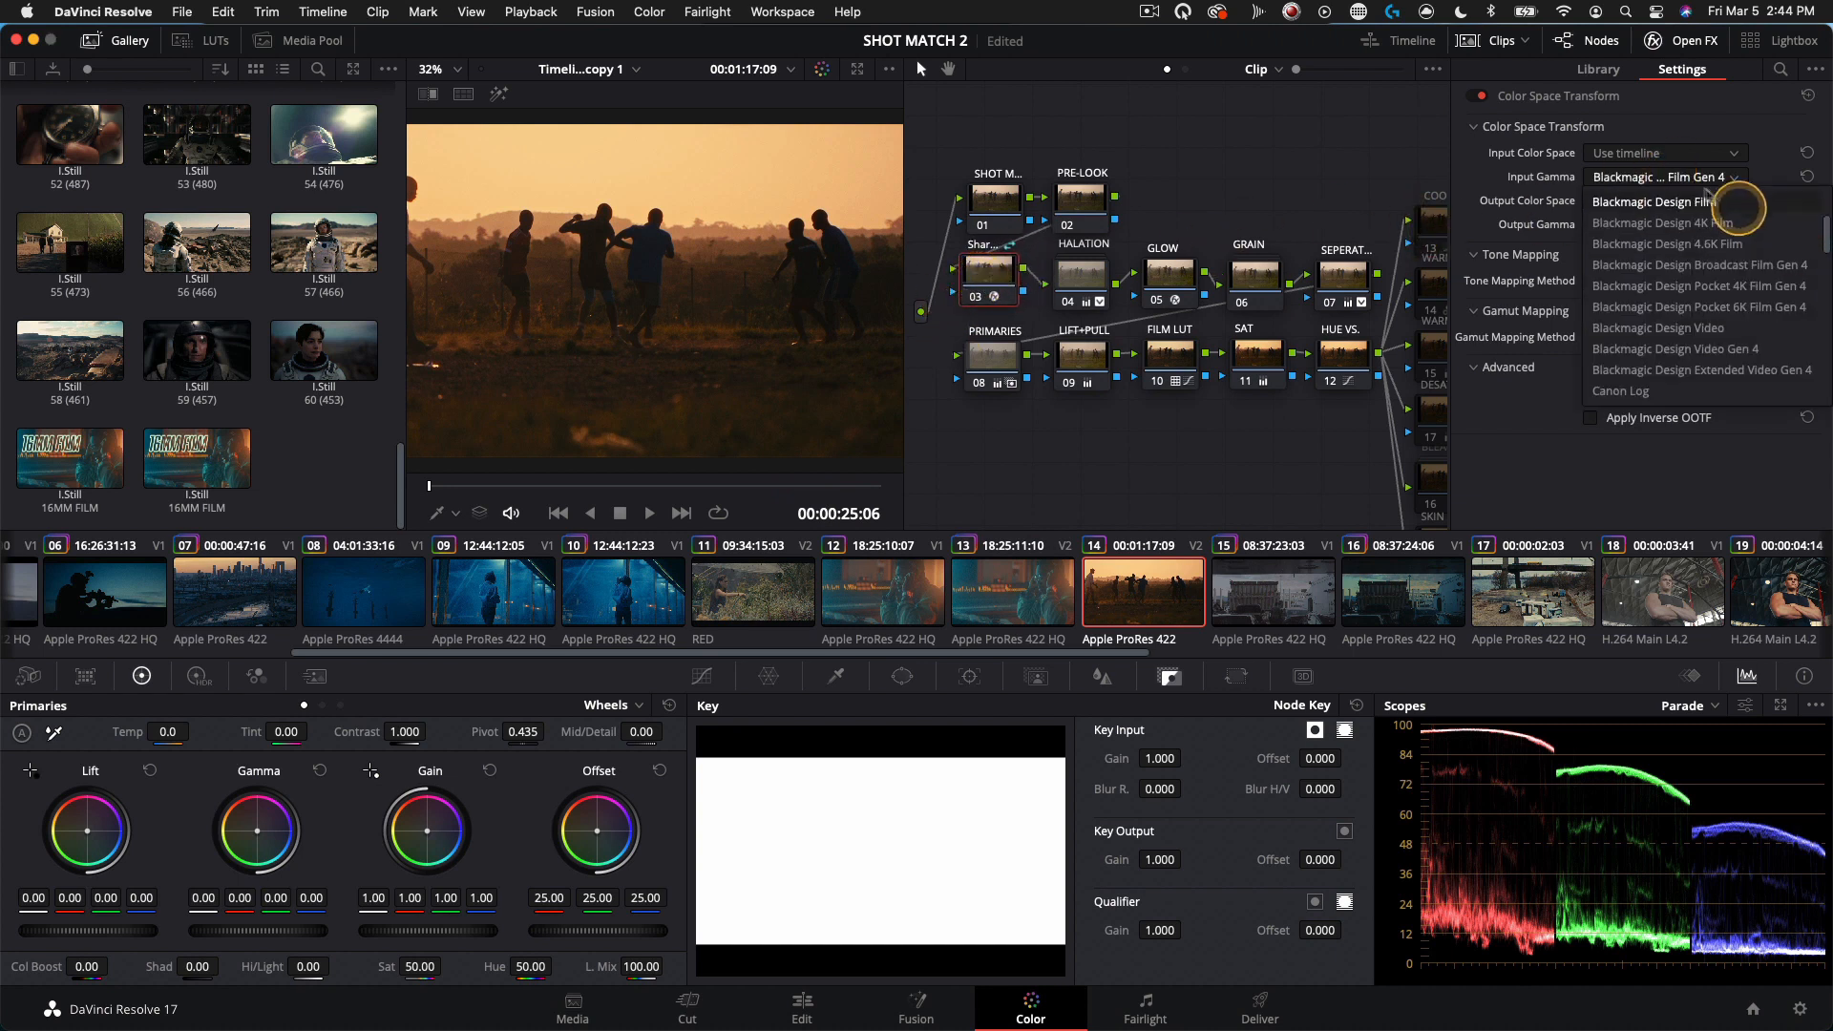
pyautogui.click(1699, 191)
# Step: On clip 30, set the camera transform node's Color Space Transform input gamma to Rec.709
pyautogui.hotkey('shift', '6')
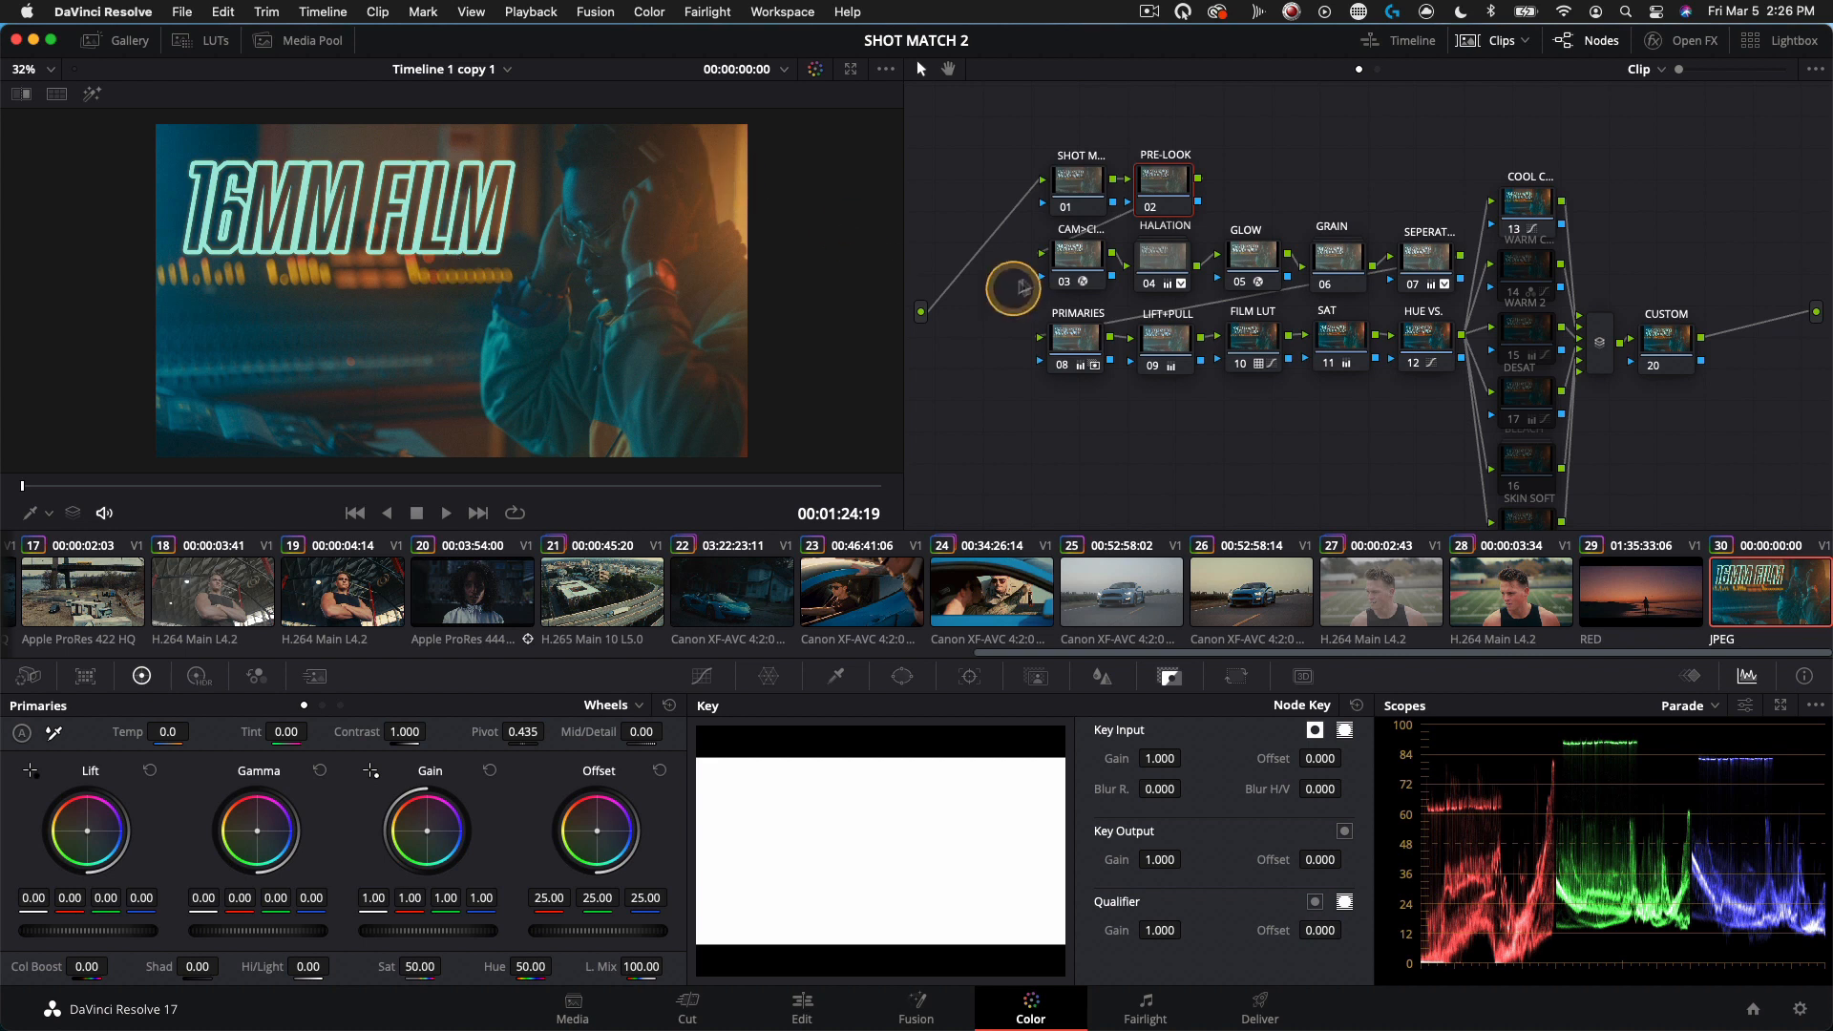
pyautogui.click(1099, 254)
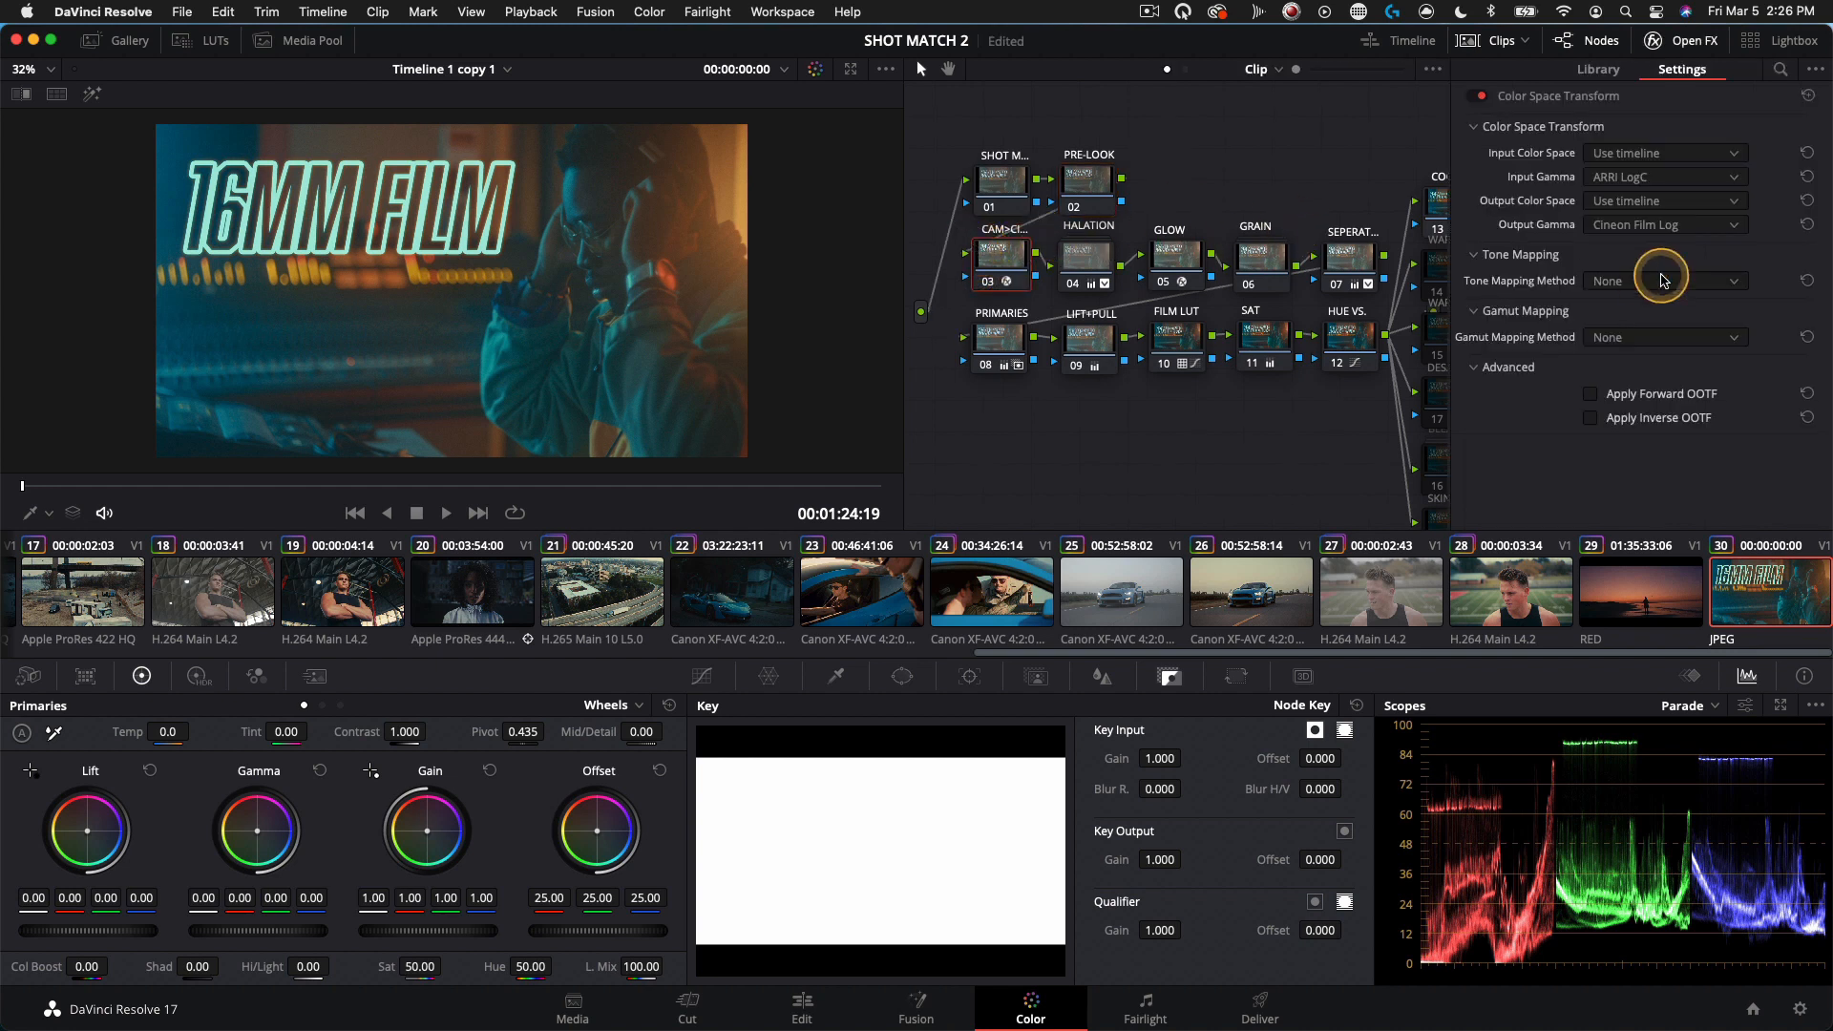
pyautogui.click(1657, 180)
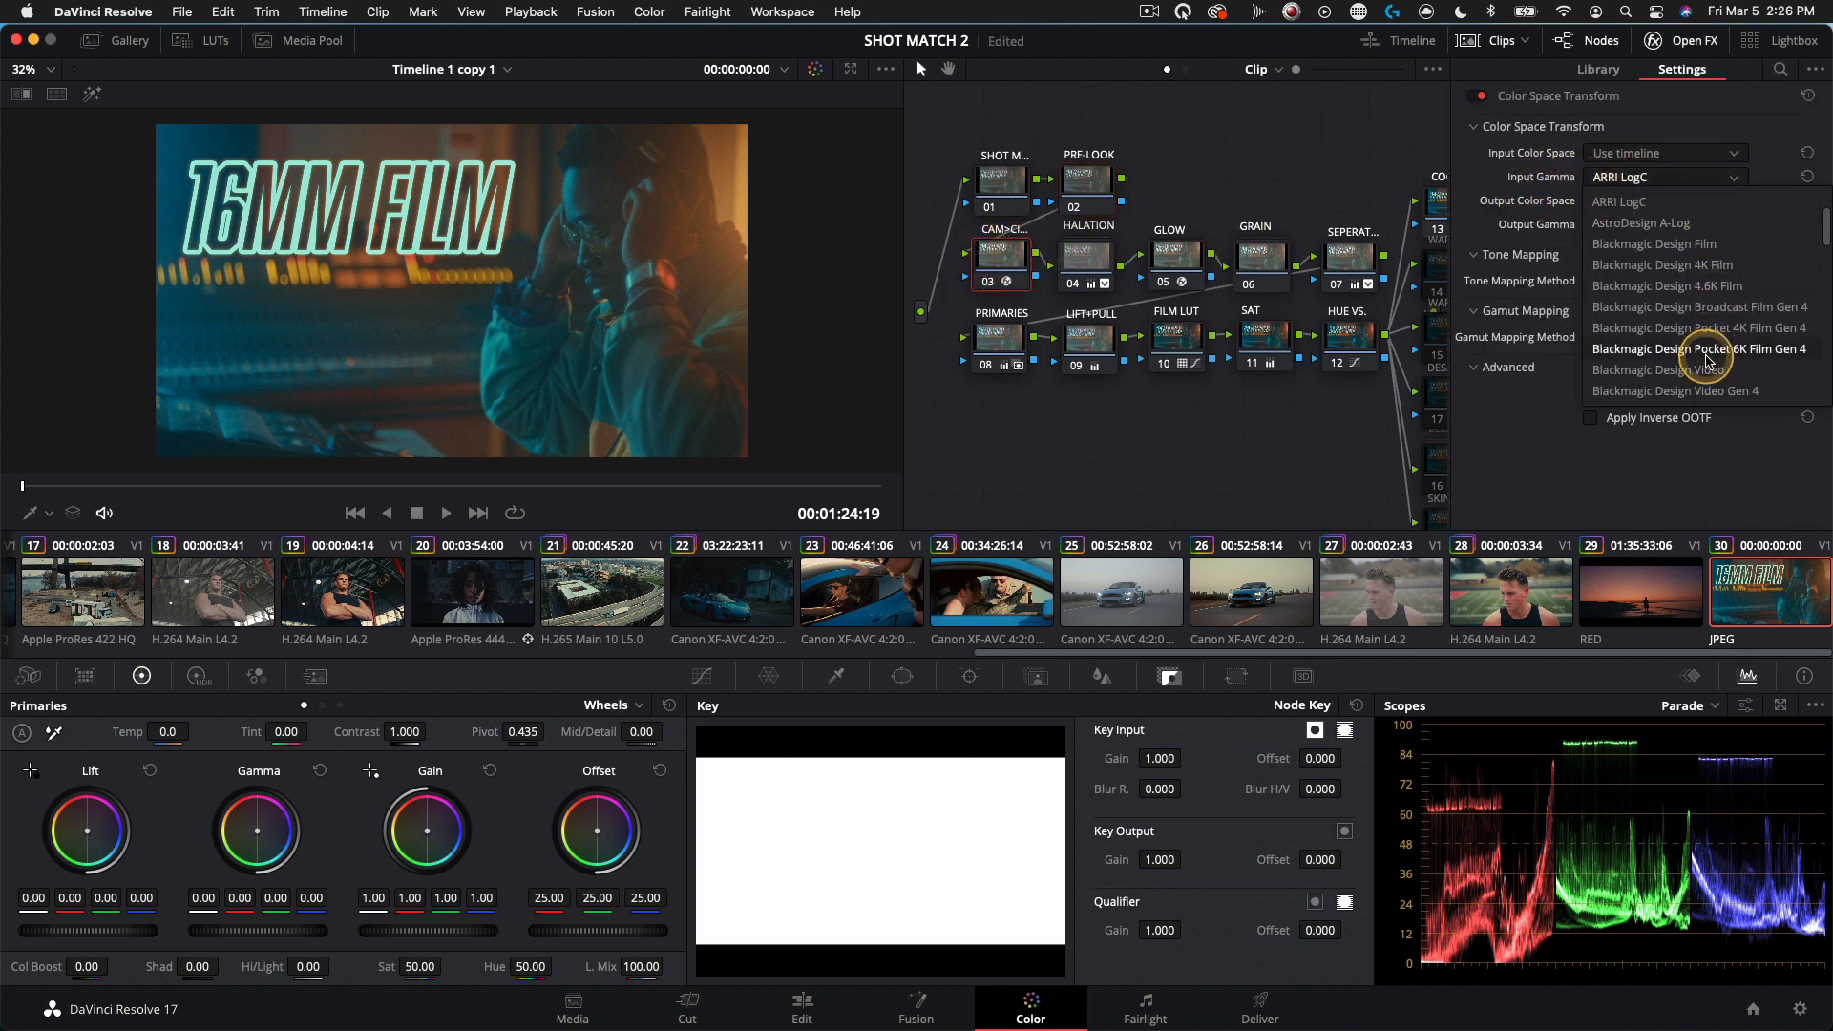
pyautogui.scroll(-15, 1708, 361)
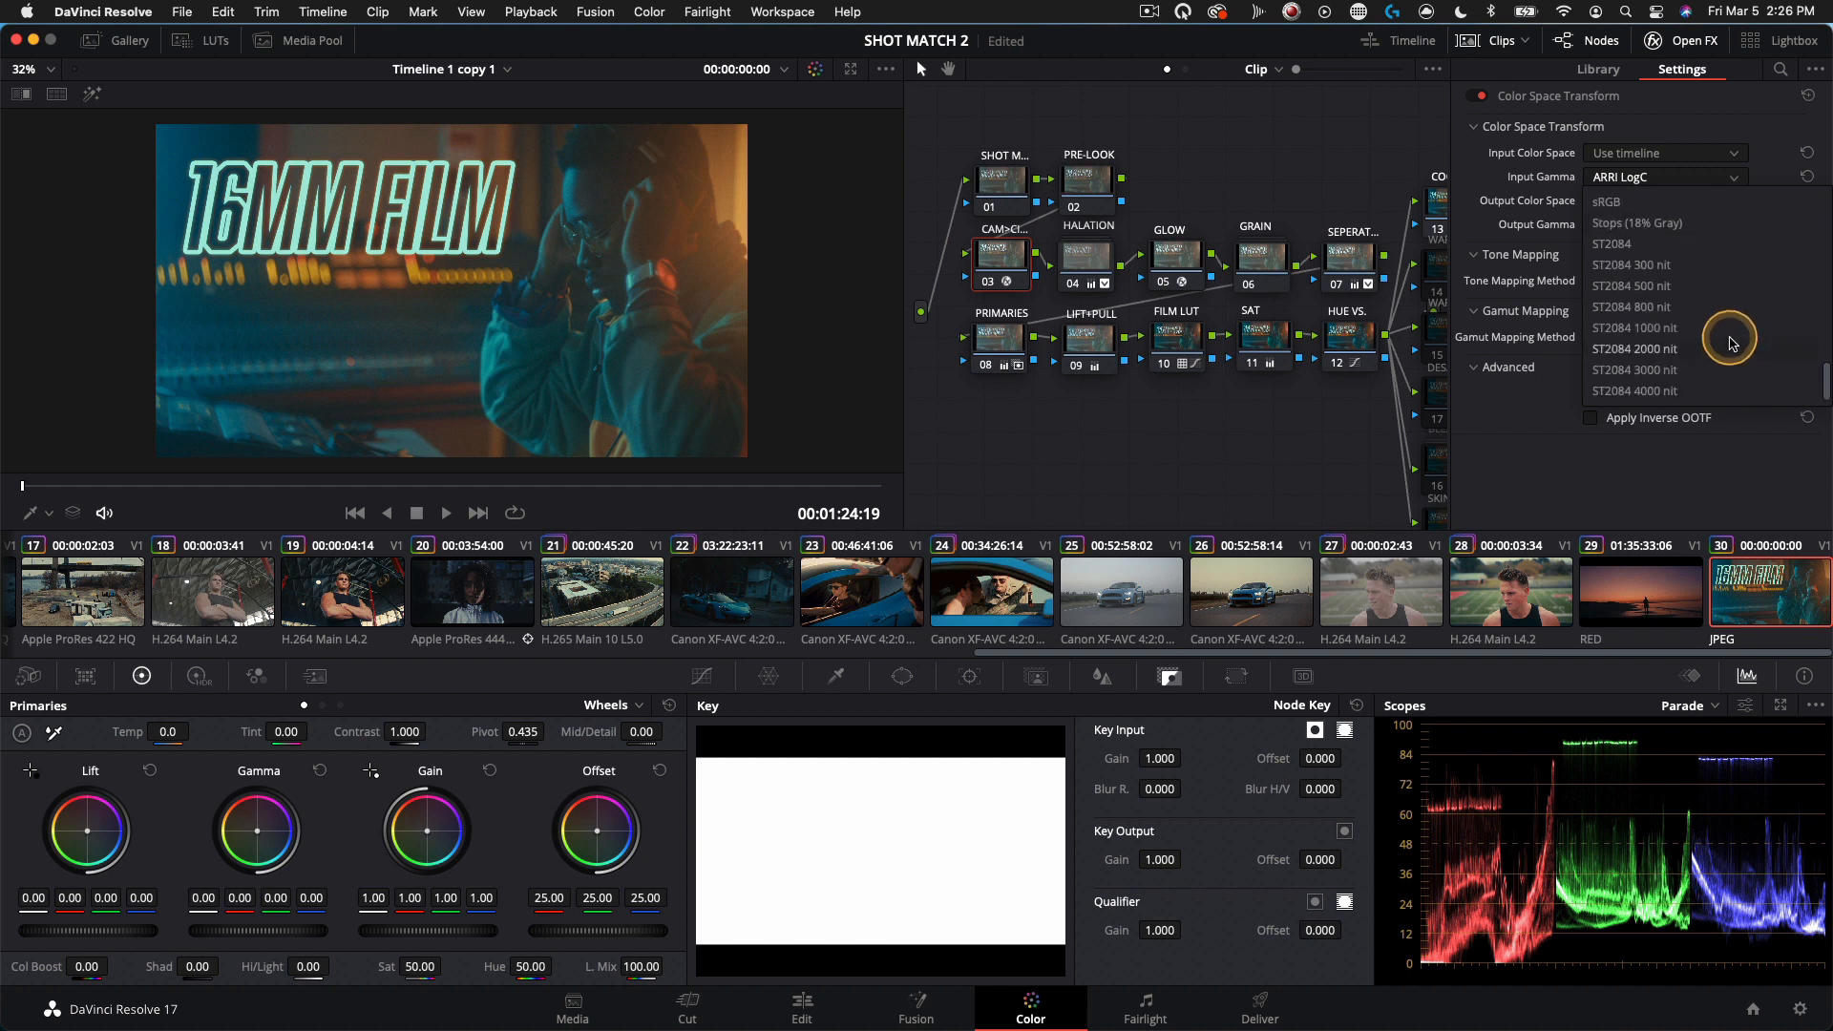
pyautogui.scroll(8, 1716, 329)
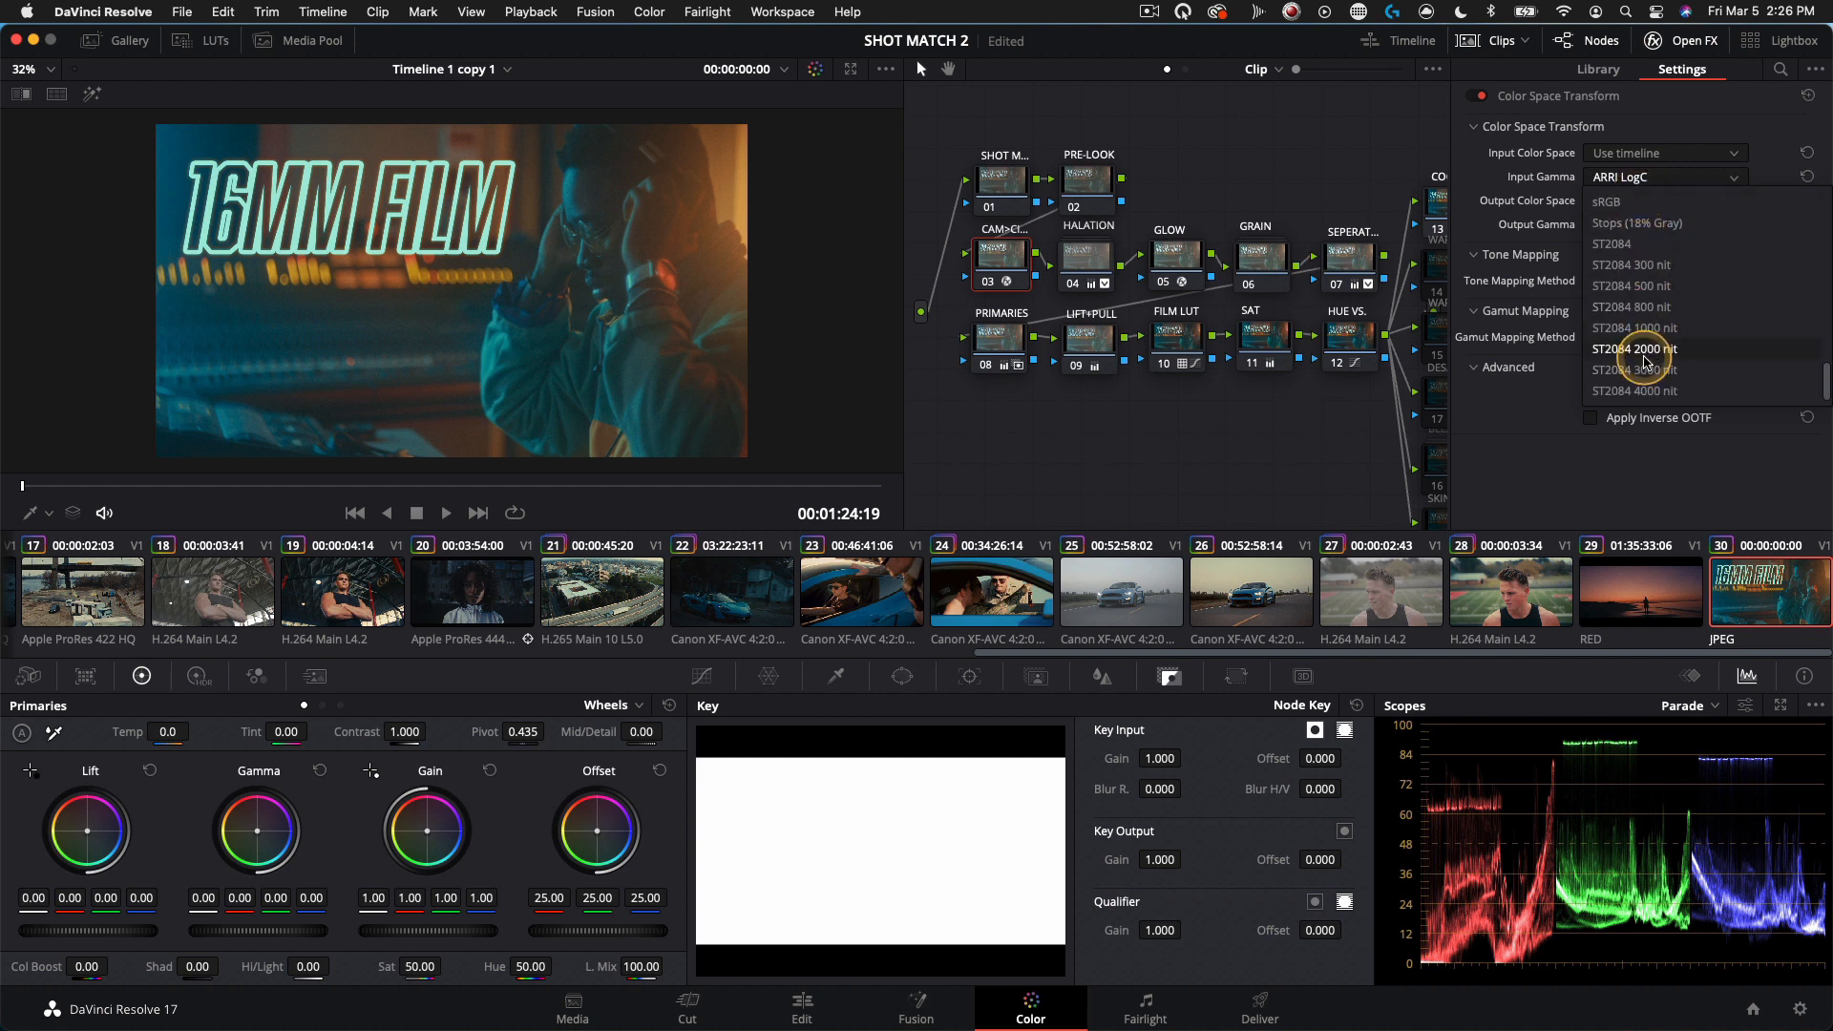
pyautogui.scroll(8, 1659, 352)
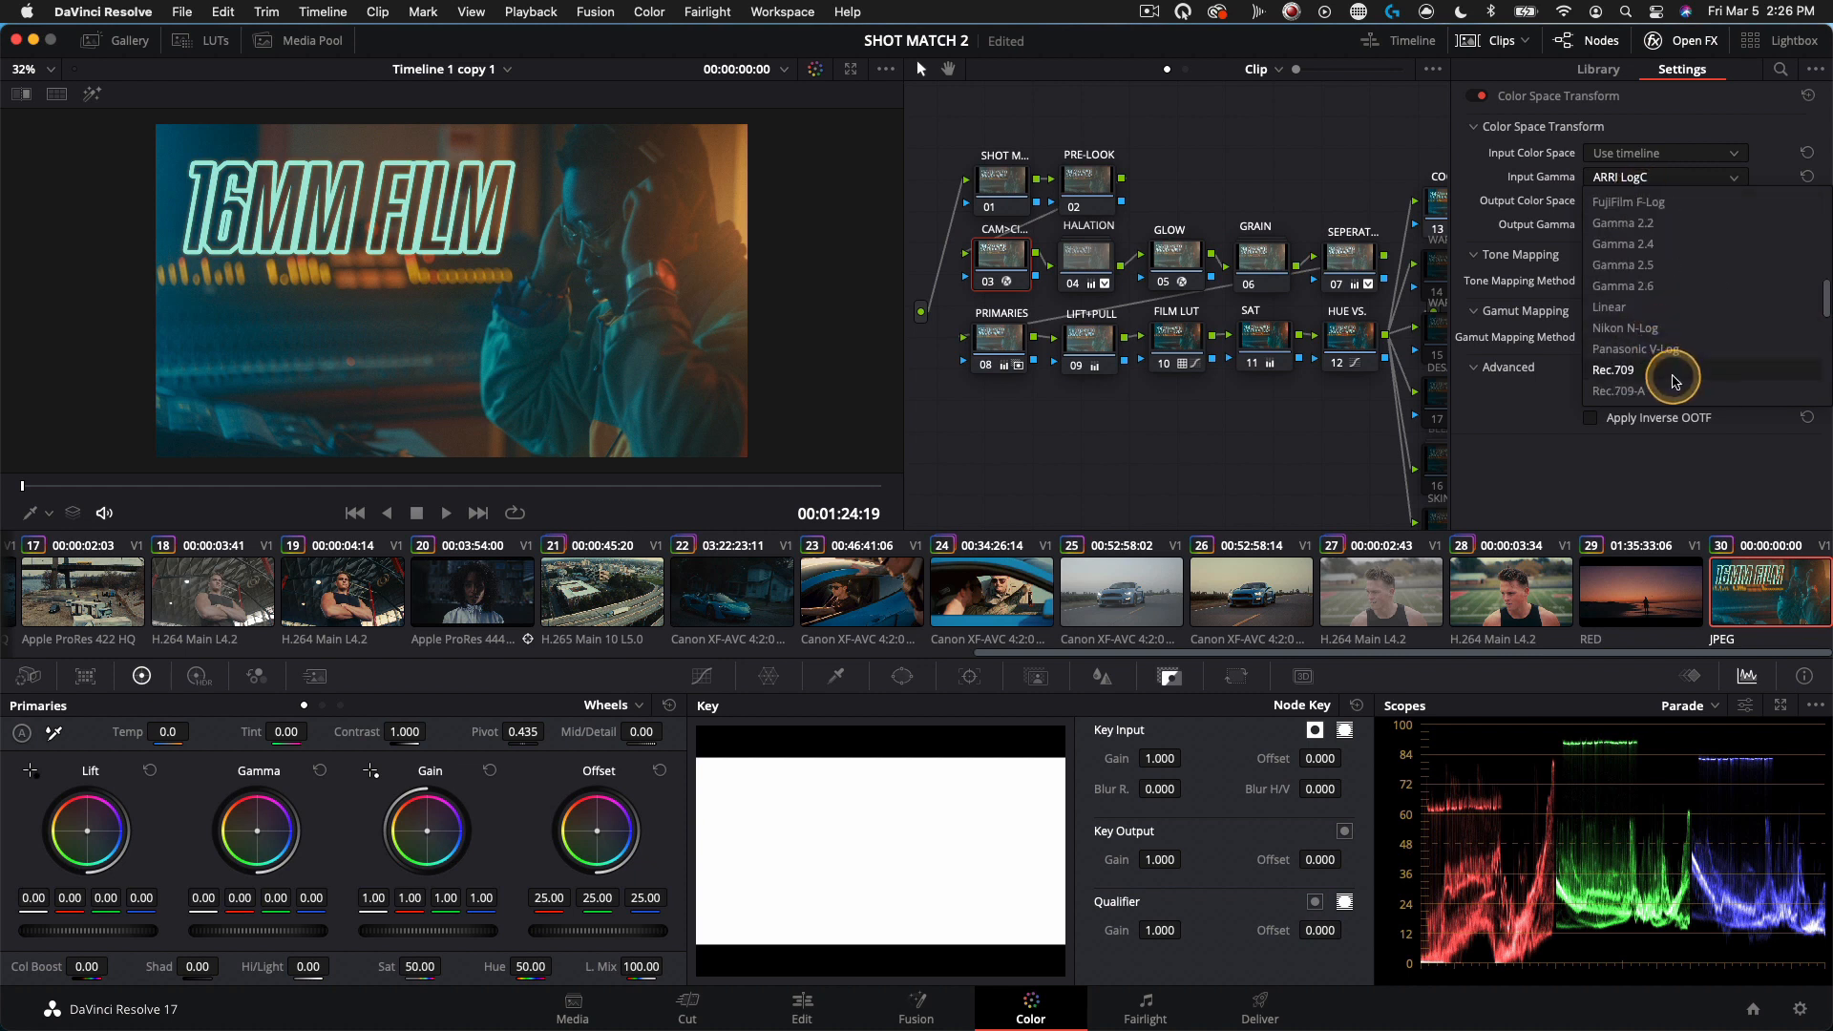
pyautogui.click(1613, 360)
# Step: Add a serial node after PRE-LOOK on clip 30 with contrast 1.535, pivot 0.343 and mid/detail -0.07
pyautogui.click(1088, 180)
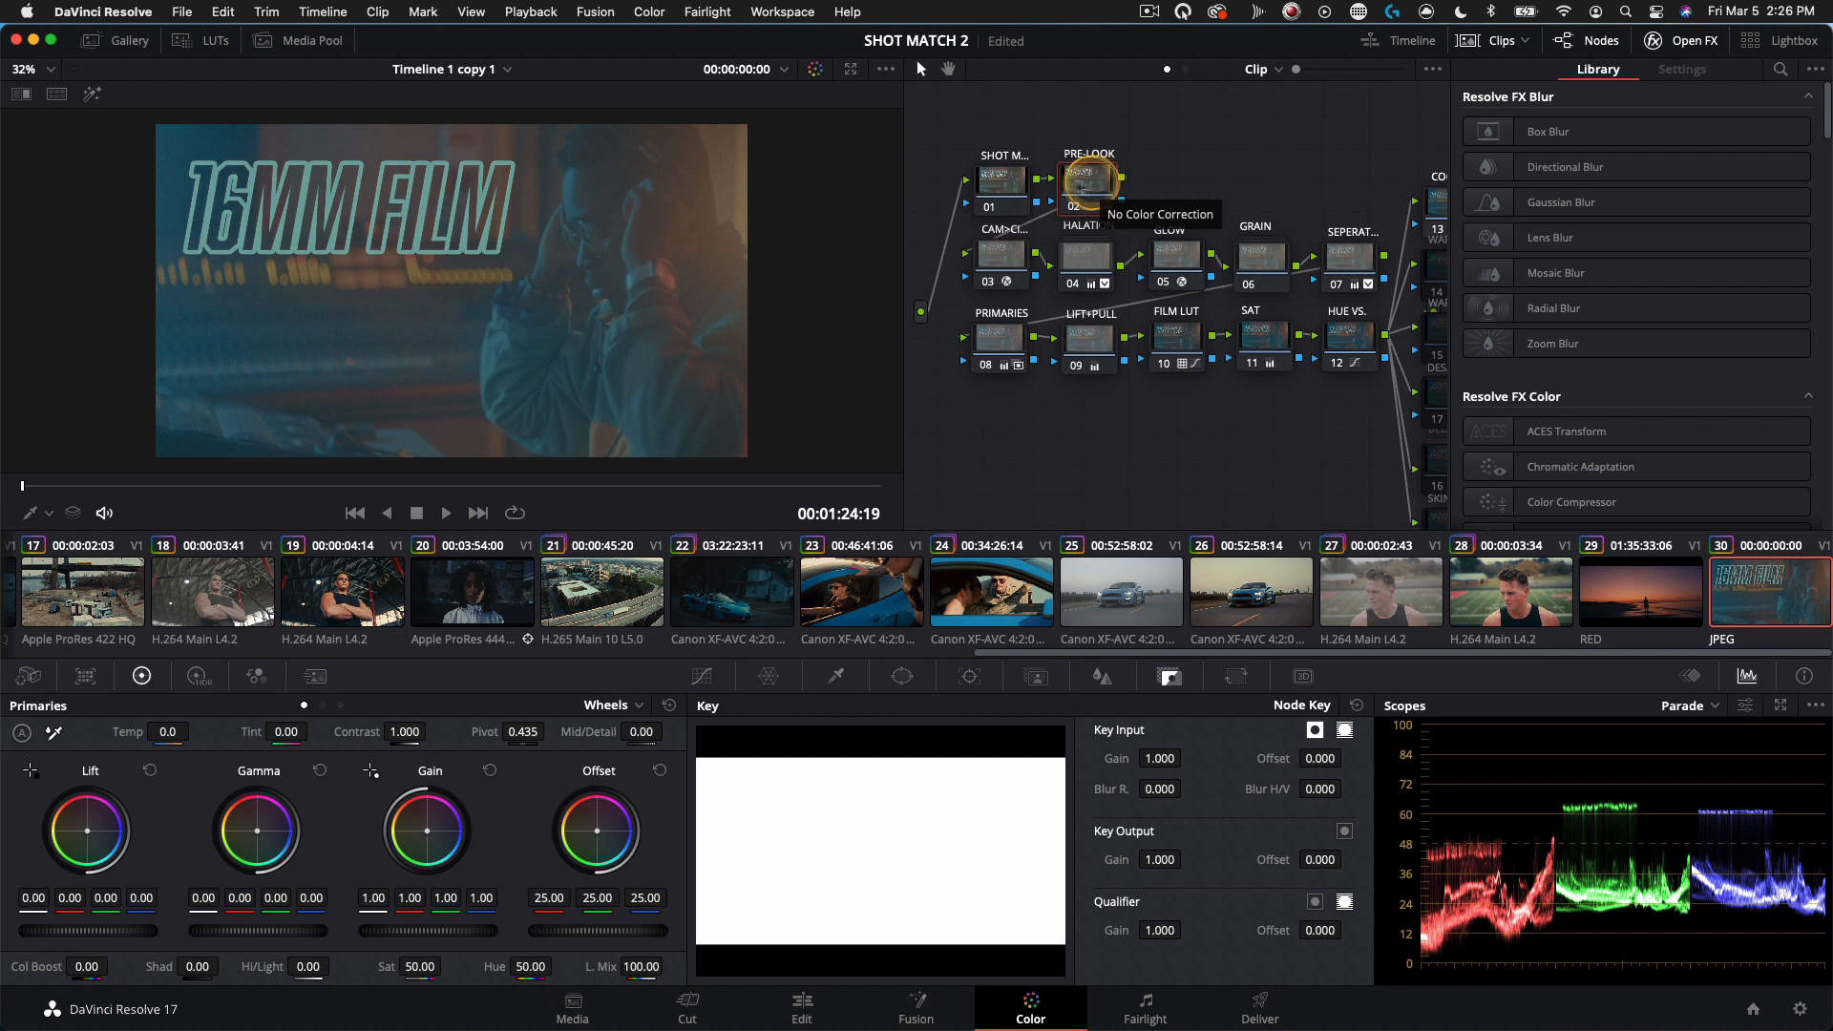
pyautogui.click(1000, 256)
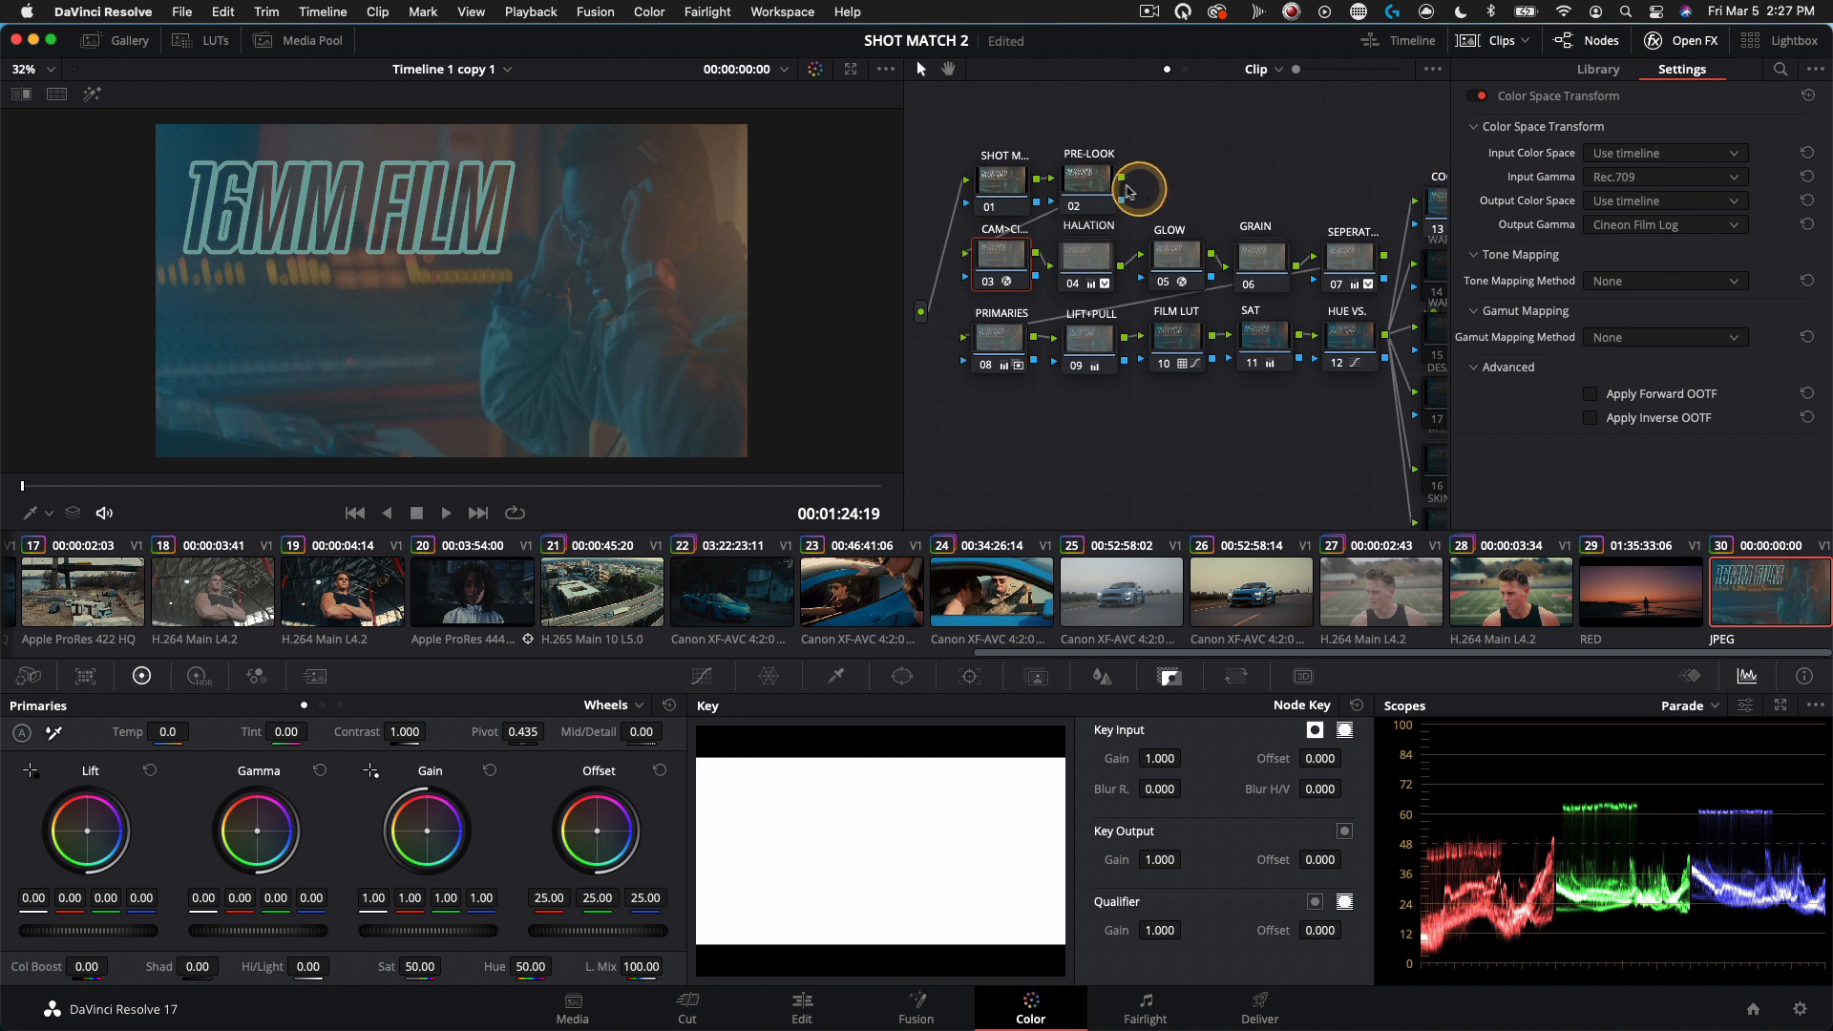
pyautogui.click(1098, 181)
pyautogui.hotkey('alt', 's')
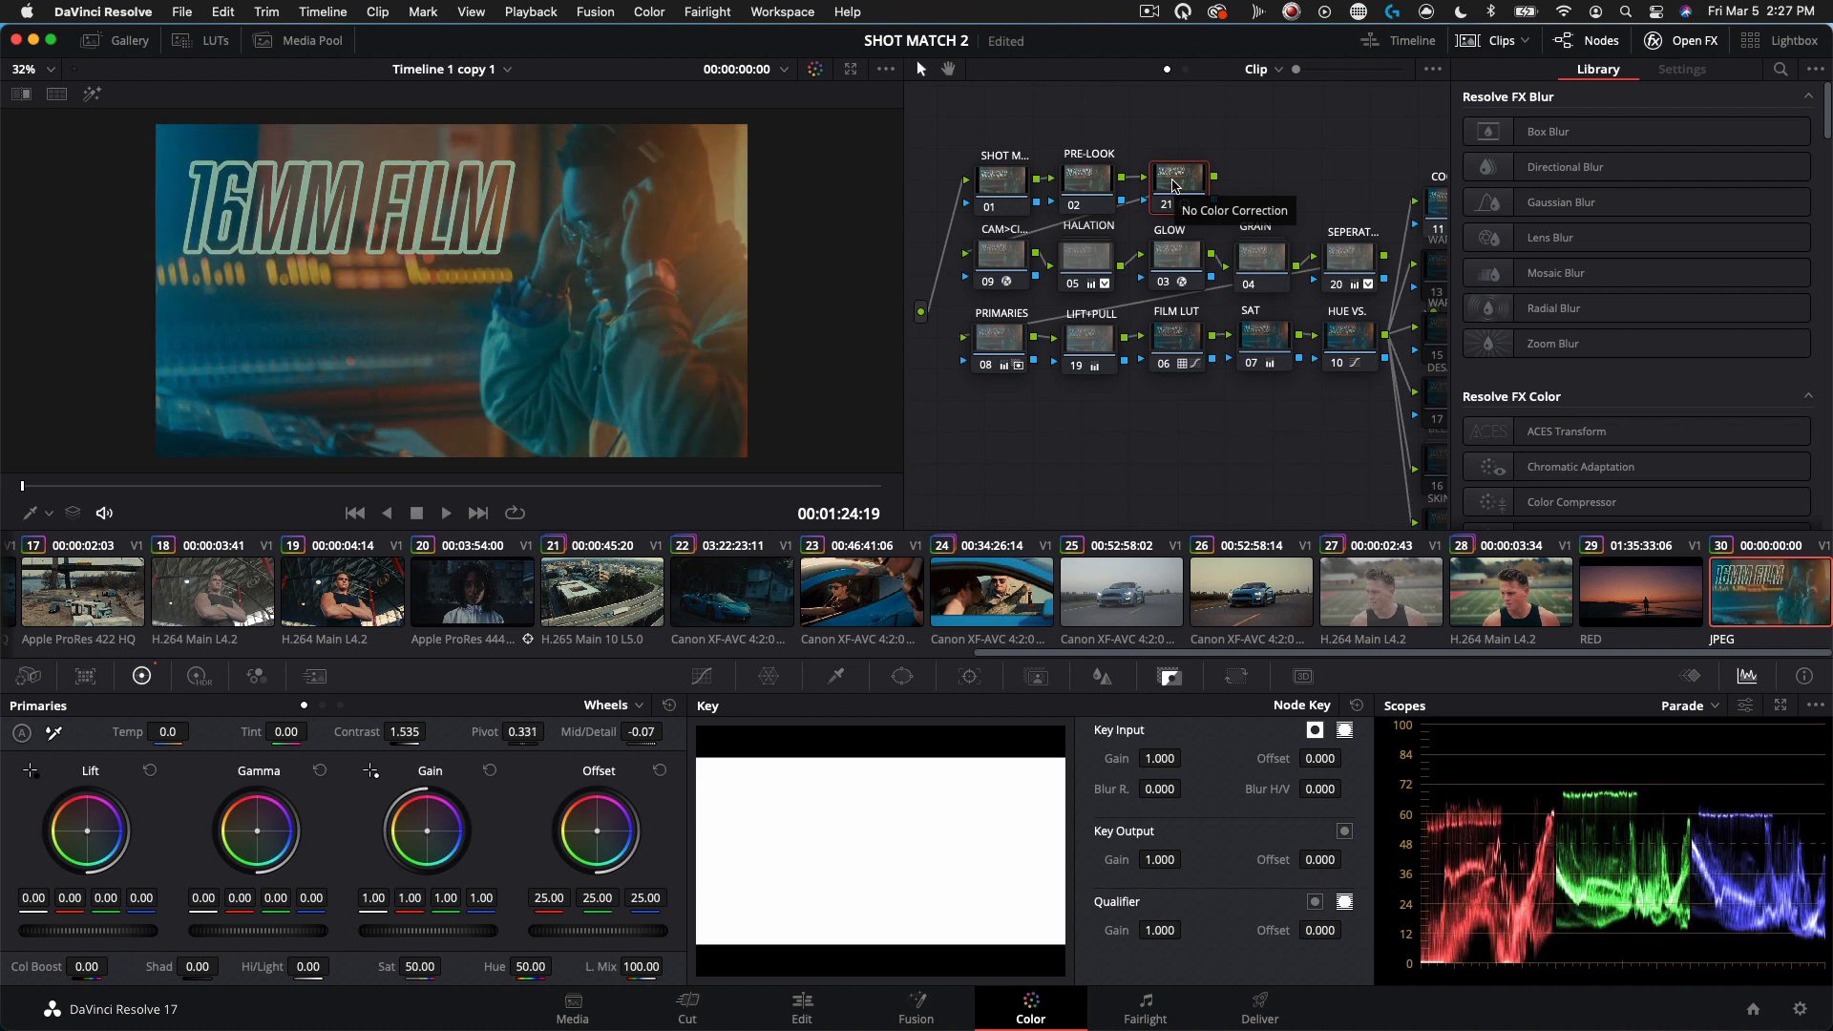
pyautogui.click(1596, 92)
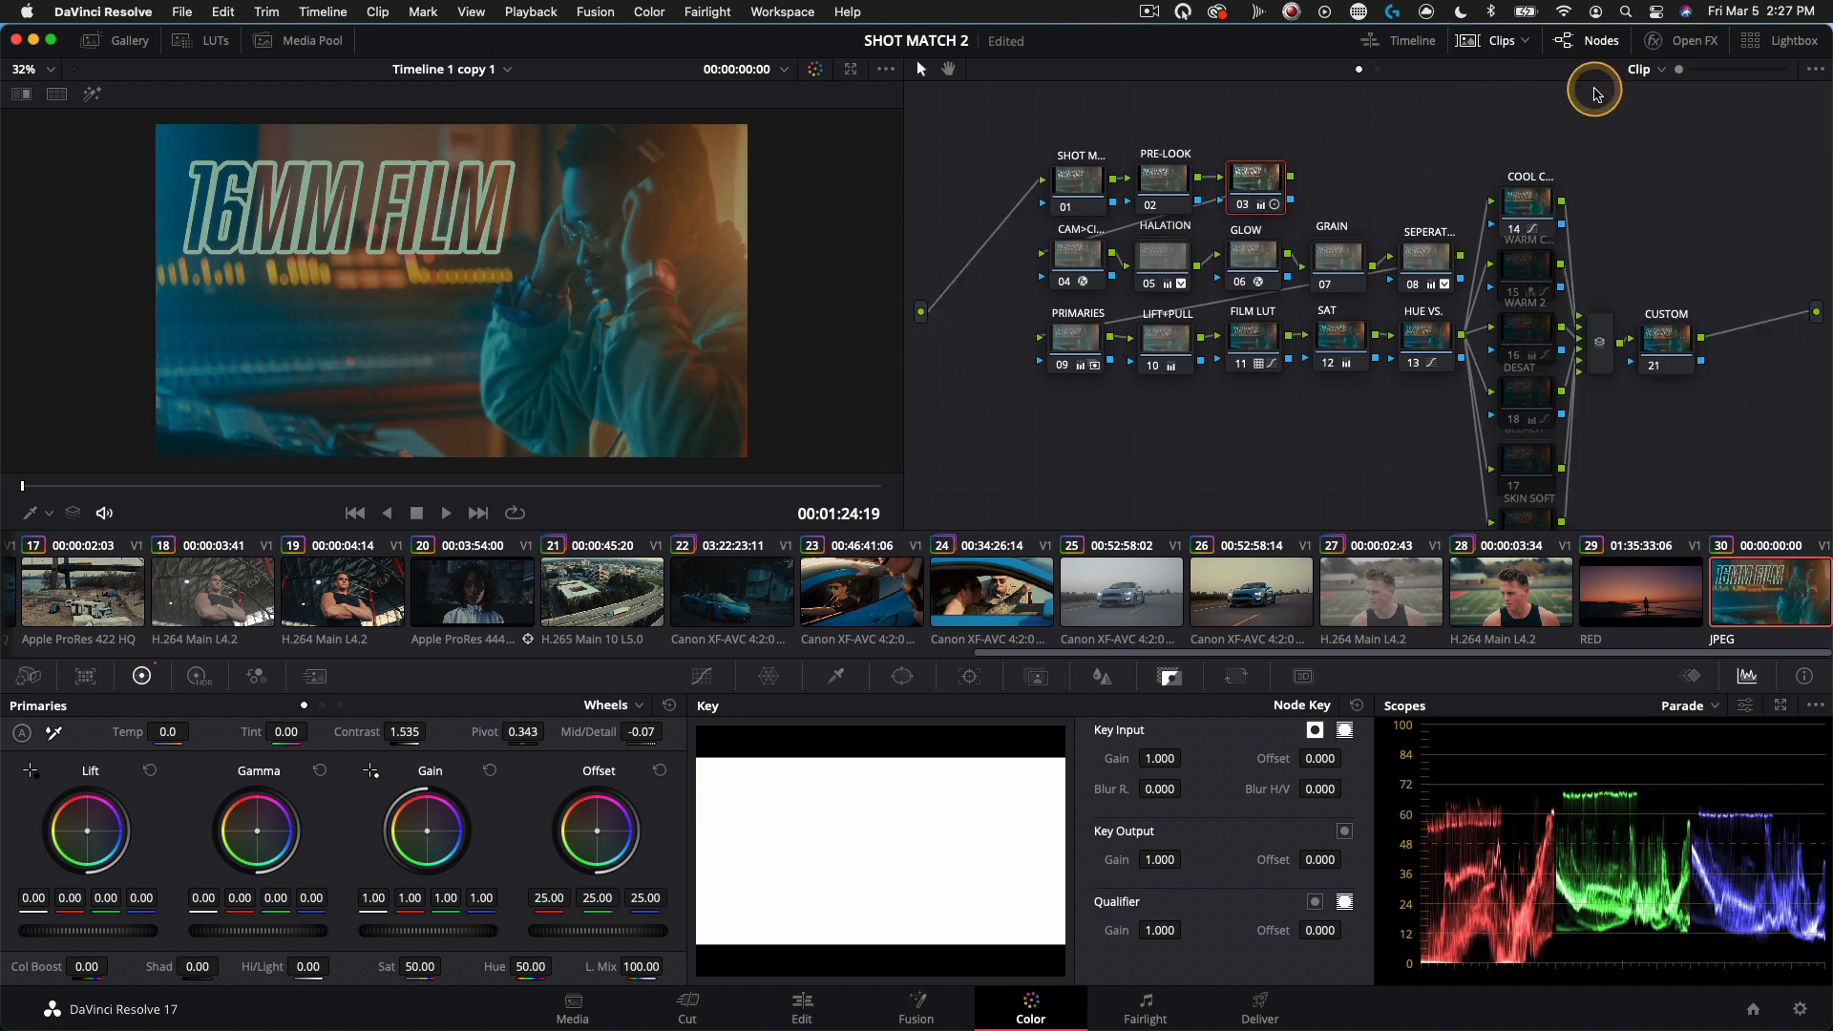